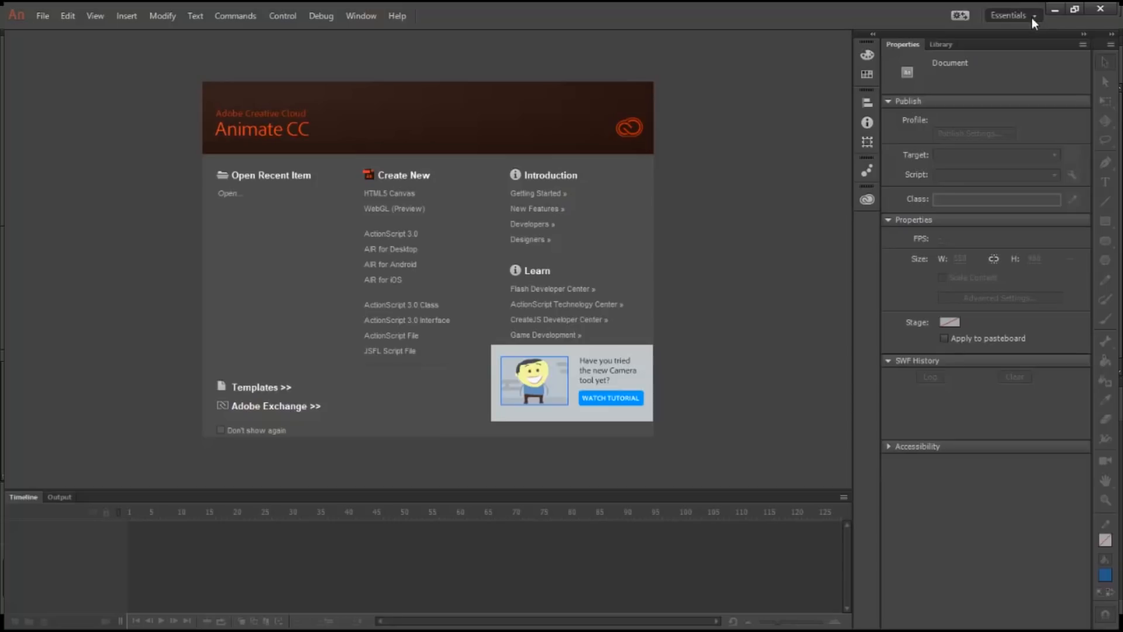
# - Open the list of available workspaces in Animate CC
pyautogui.click(1026, 33)
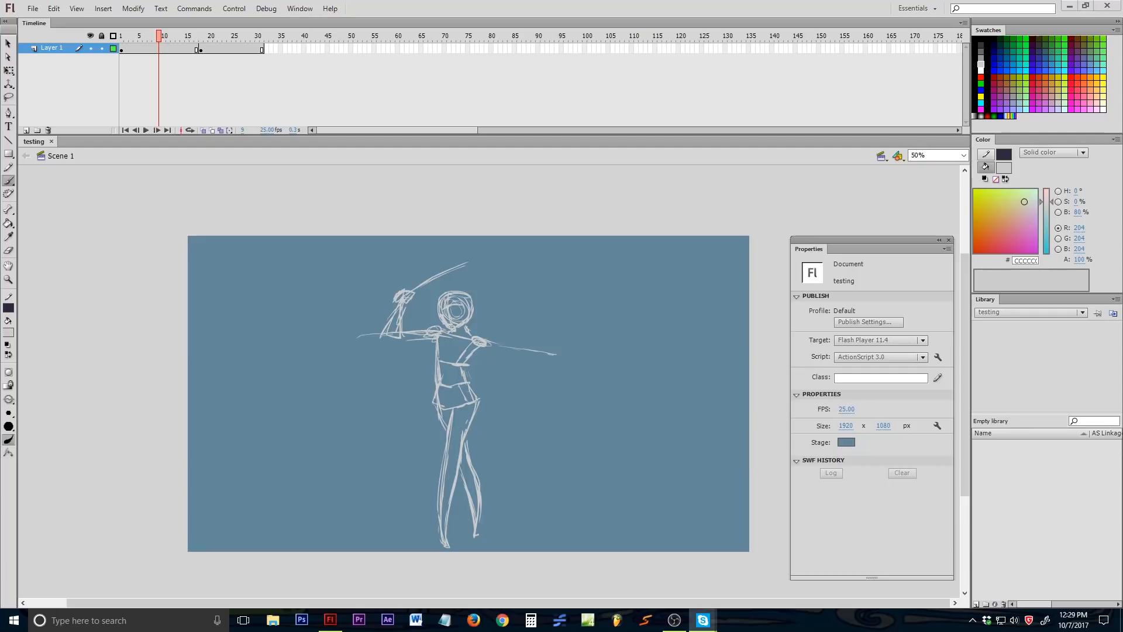
# - In Flash Professional, close the testing document and reopen testing.fla from the recent items
pyautogui.click(52, 141)
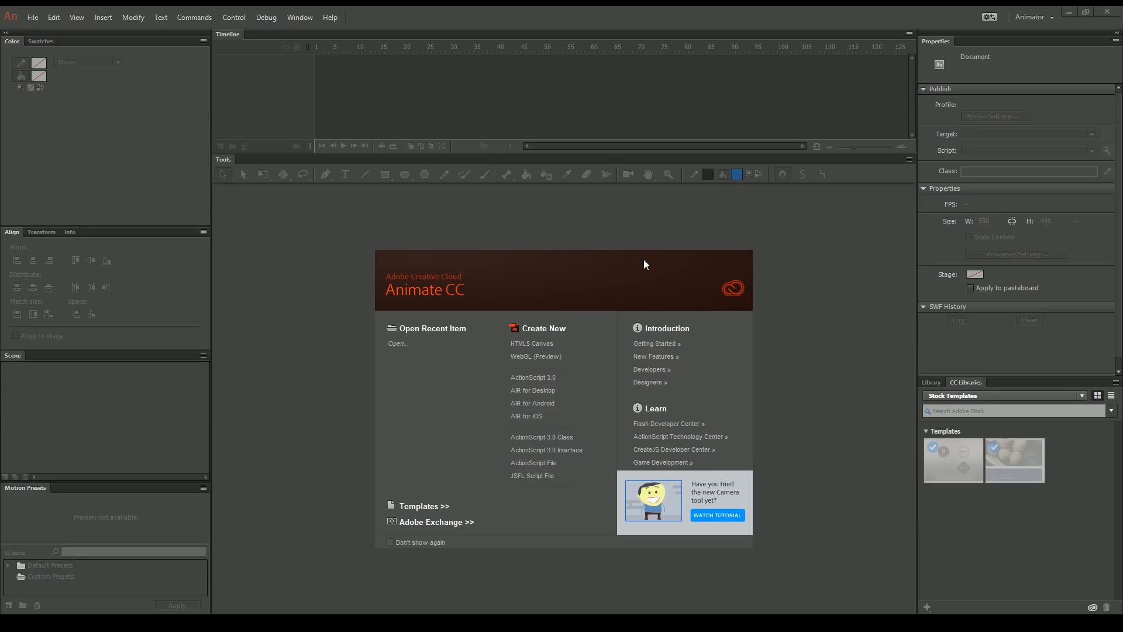
pyautogui.click(1085, 12)
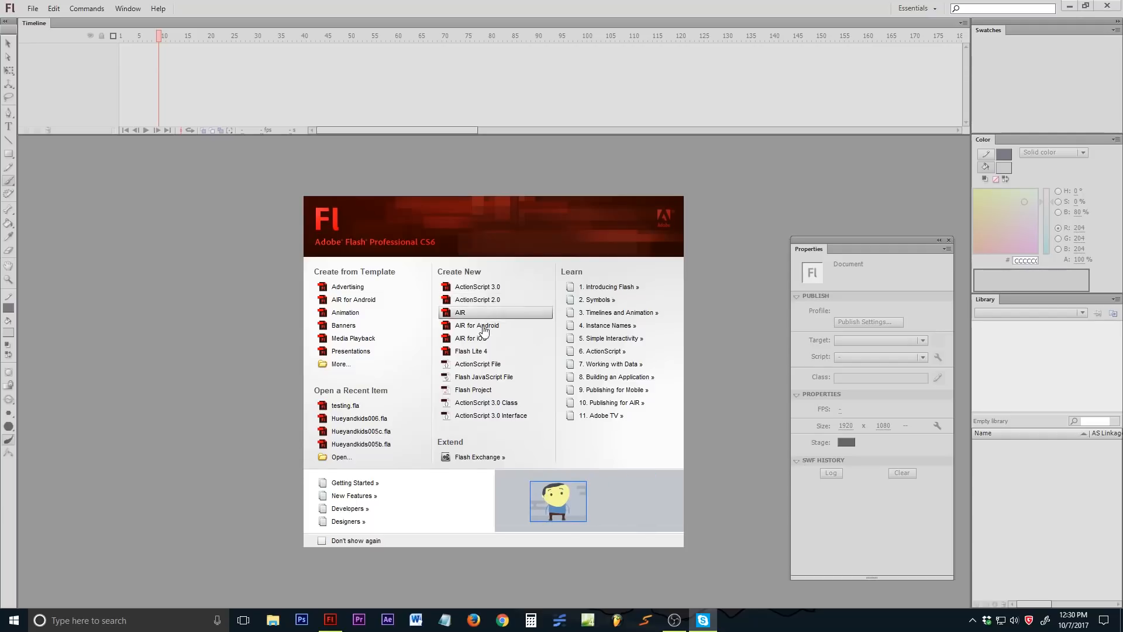
pyautogui.click(353, 406)
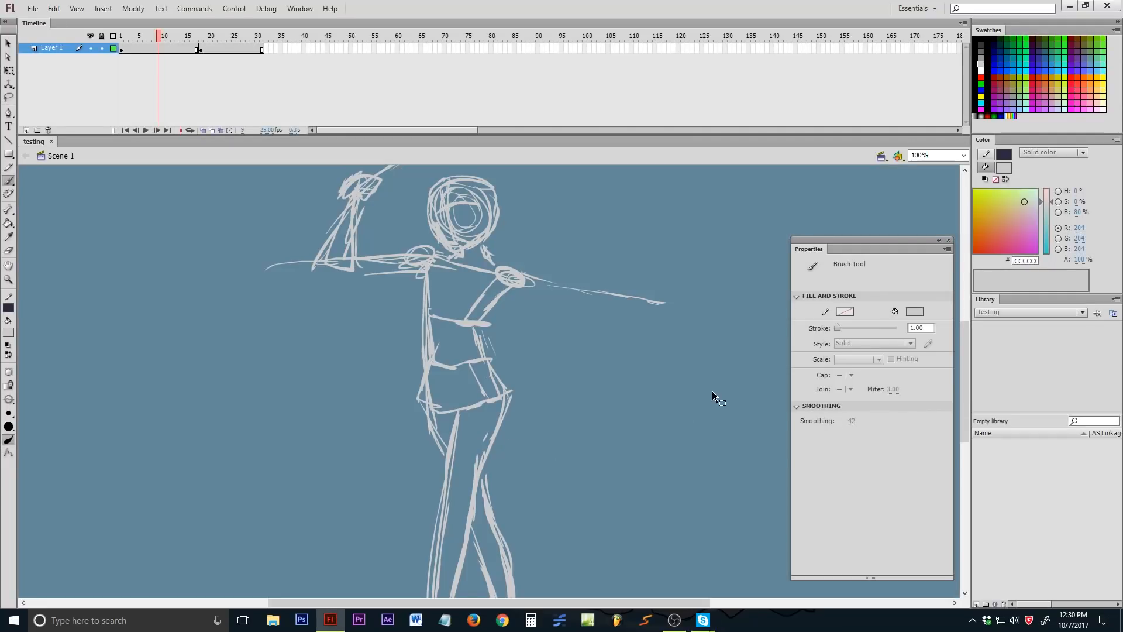
pyautogui.press('z')
pyautogui.keyDown('alt'); pyautogui.click(643, 374); pyautogui.keyUp('alt')
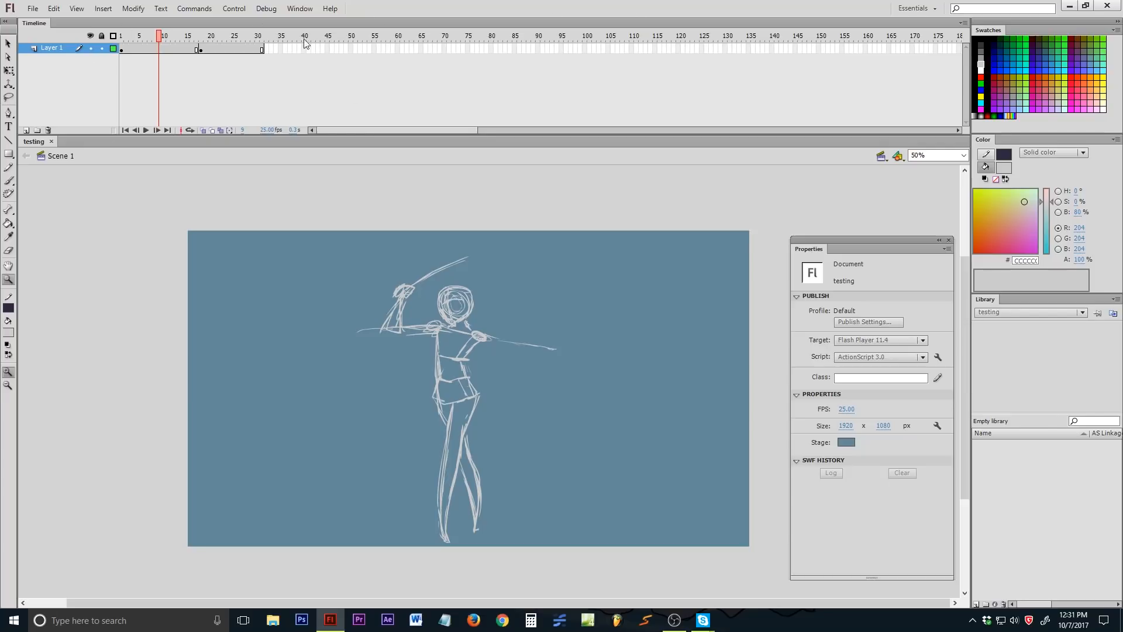
# - Try removing the selected span of frames from Layer 1, and undo the removal
pyautogui.click(125, 49)
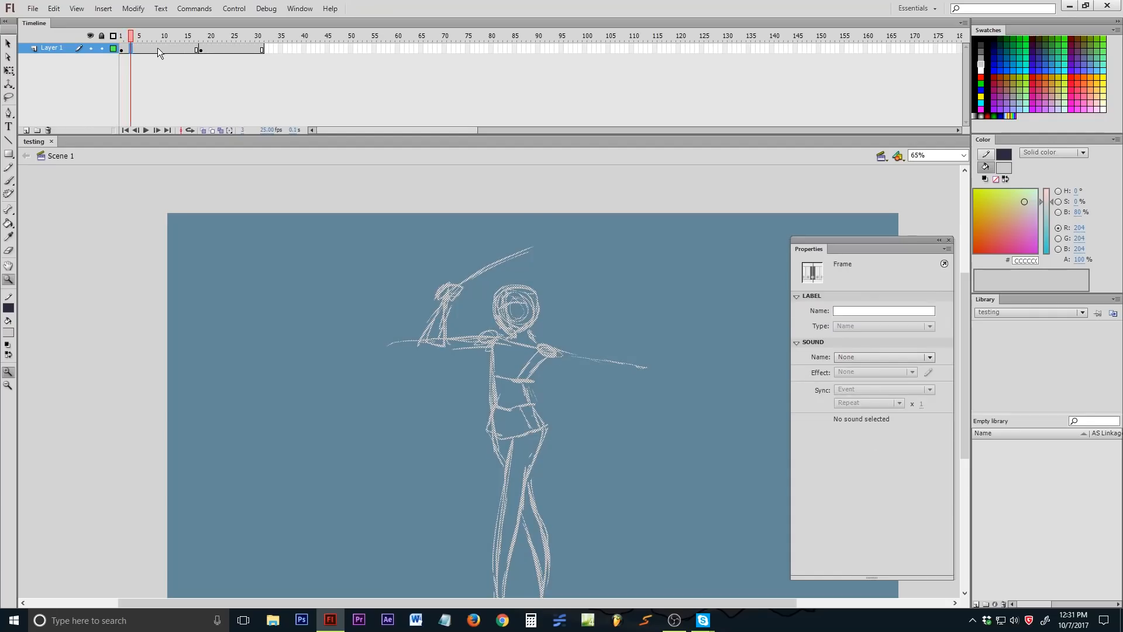
pyautogui.moveTo(156, 47)
pyautogui.mouseDown()
pyautogui.moveTo(230, 47)
pyautogui.moveTo(137, 51)
pyautogui.moveTo(278, 39)
pyautogui.mouseUp()
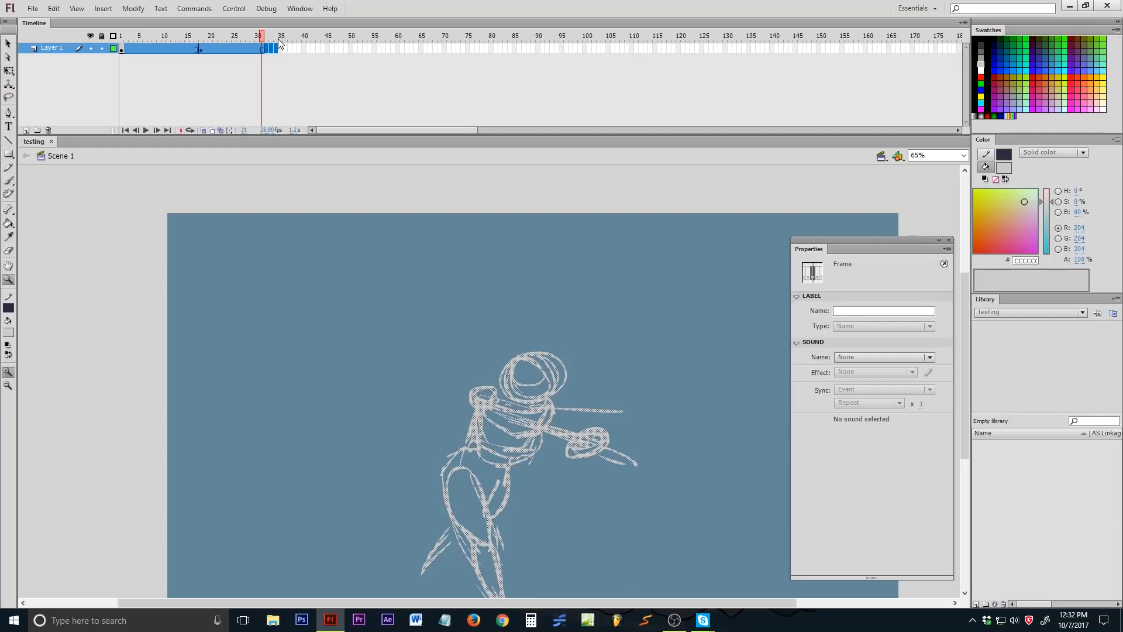
pyautogui.hotkey('shift', 'F5')
pyautogui.click(121, 51)
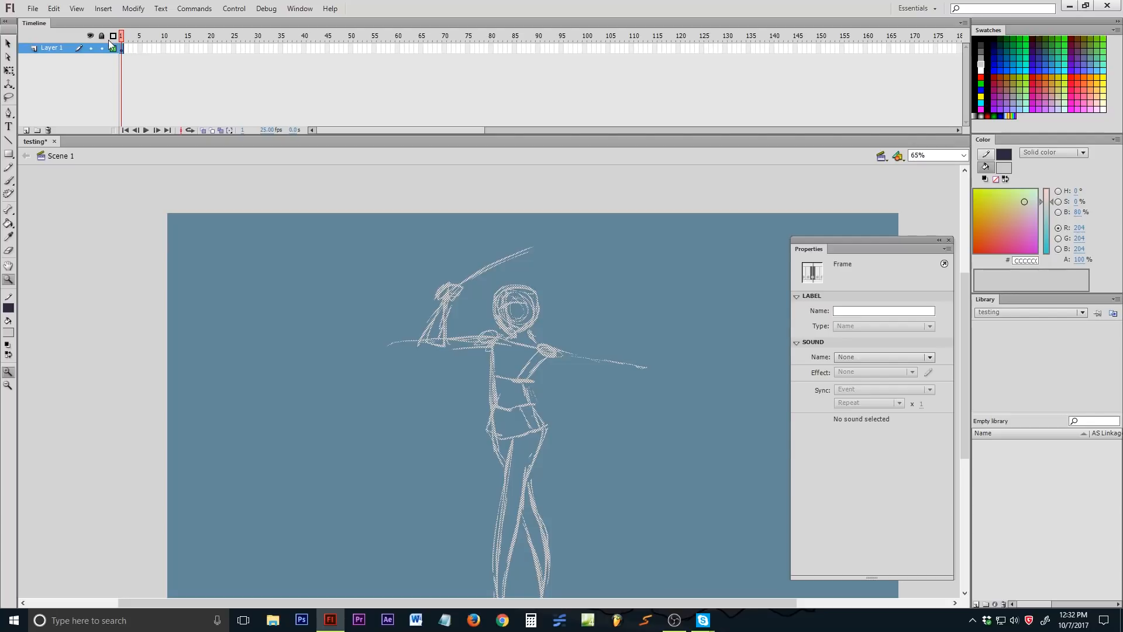
pyautogui.hotkey('ctrl', 'z')
pyautogui.hotkey('ctrl', 'z')
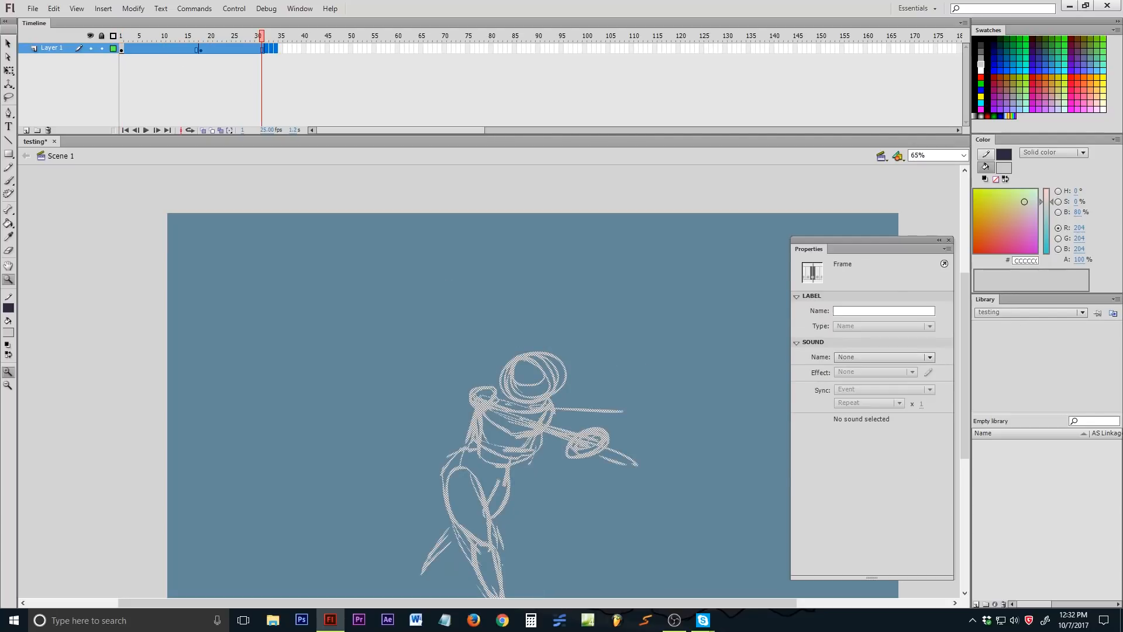
# - Highlight Layer 1's frame span through frame 31 in the timeline and clear the selection
pyautogui.click(127, 48)
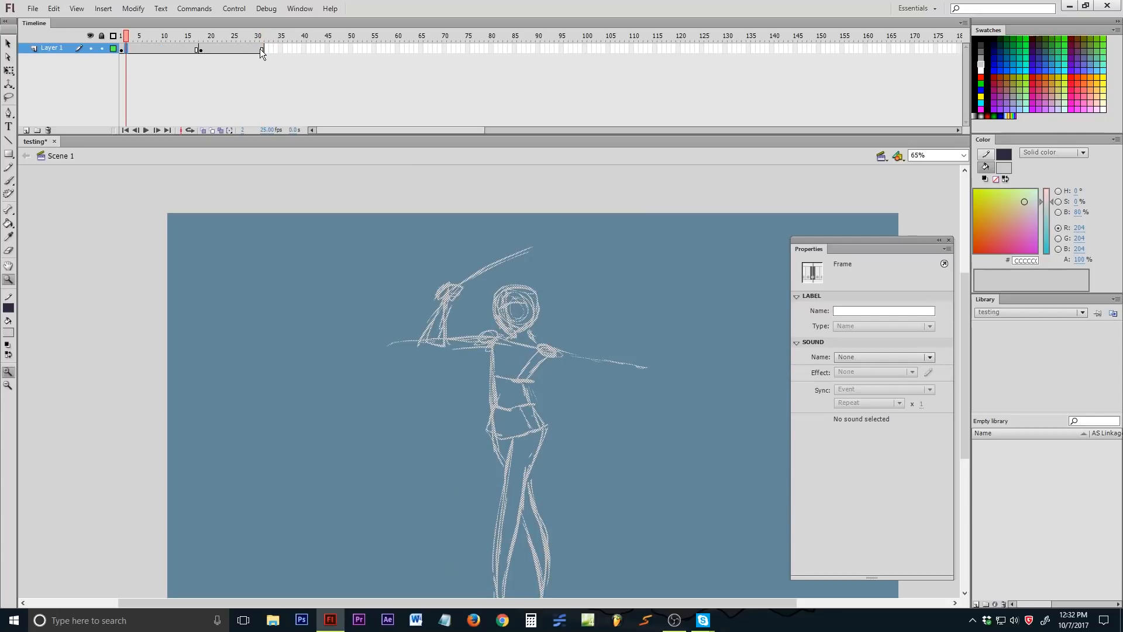
pyautogui.moveTo(261, 50); pyautogui.dragTo(124, 51)
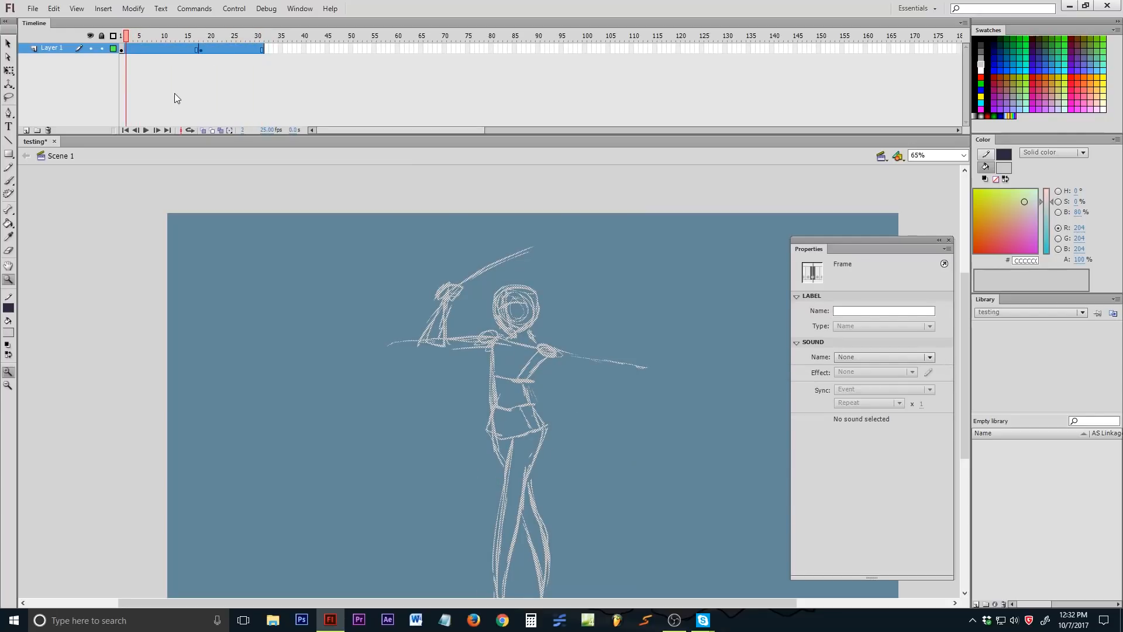
pyautogui.click(149, 73)
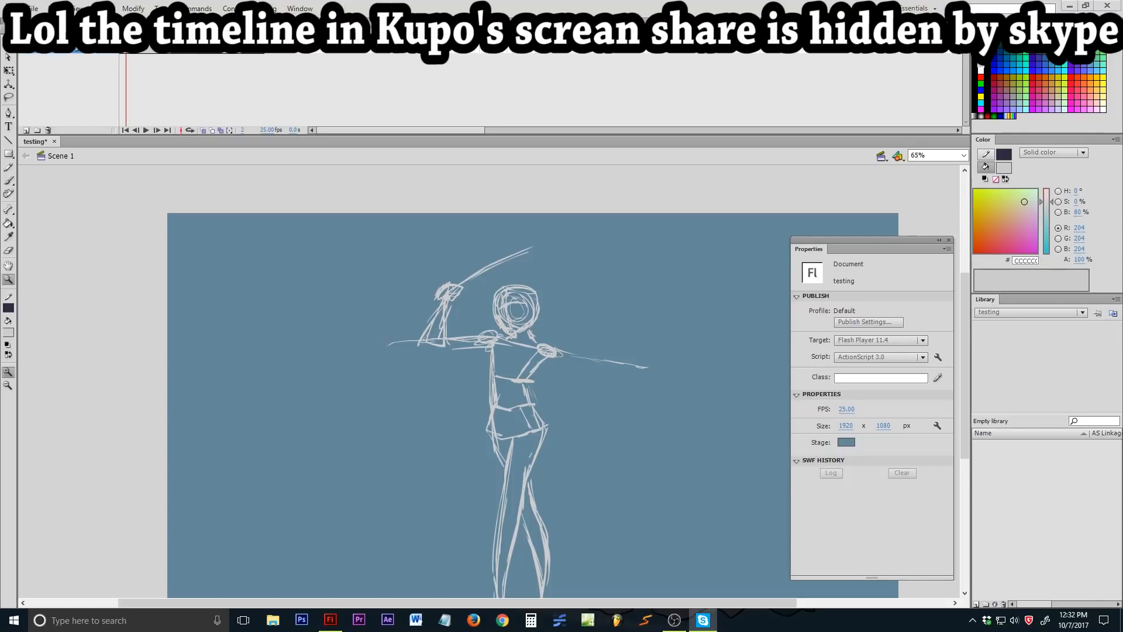
# - Move the Flash window down the desktop and shift the floating Properties panel lower
pyautogui.moveTo(714, 13); pyautogui.dragTo(727, 205)
pyautogui.moveTo(813, 248); pyautogui.dragTo(854, 399)
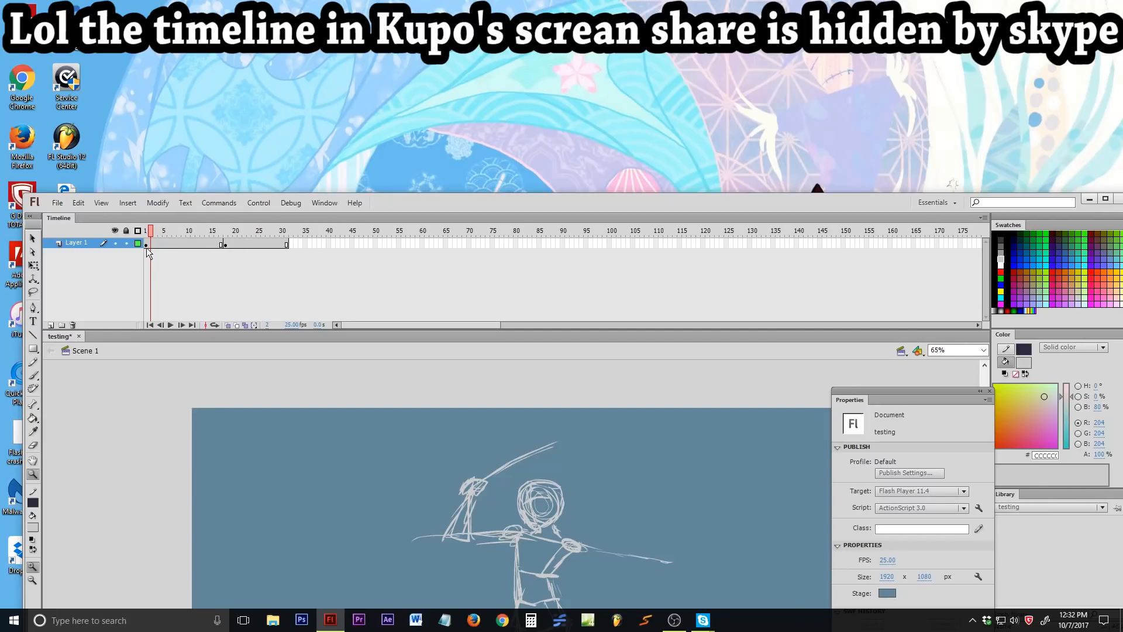
# - Try the frame edit starting from Layer 1's first keyframe, undo it, and go to frame 20
pyautogui.moveTo(146, 247)
pyautogui.mouseDown()
pyautogui.moveTo(291, 240)
pyautogui.moveTo(143, 249)
pyautogui.mouseUp()
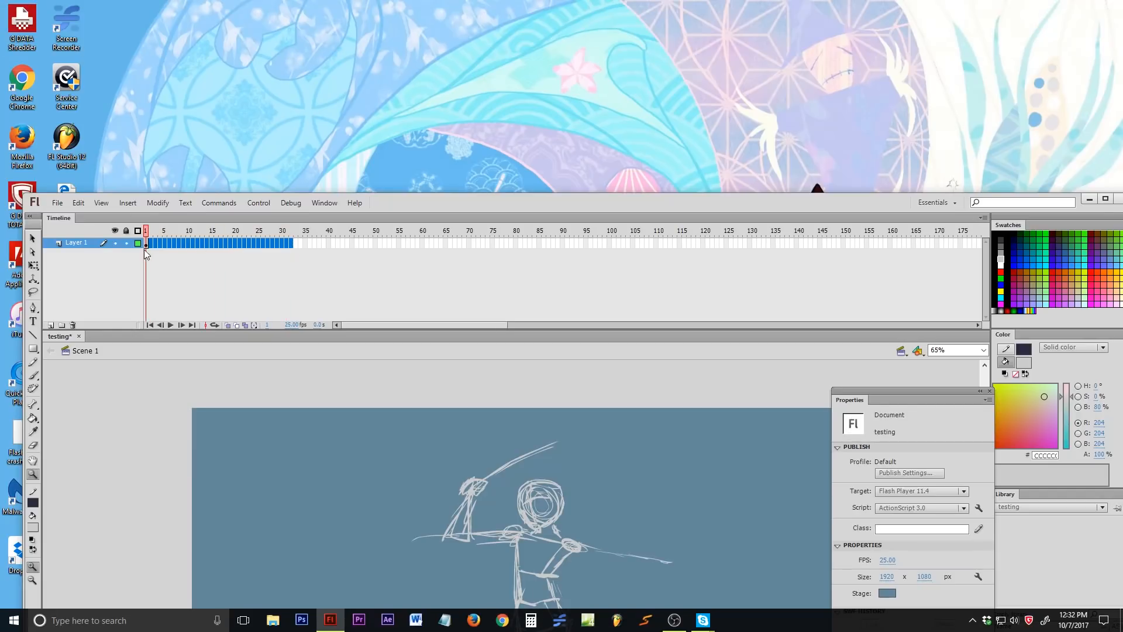
pyautogui.click(248, 265)
pyautogui.hotkey('ctrl', 'z')
pyautogui.hotkey('ctrl', 'z')
pyautogui.click(236, 231)
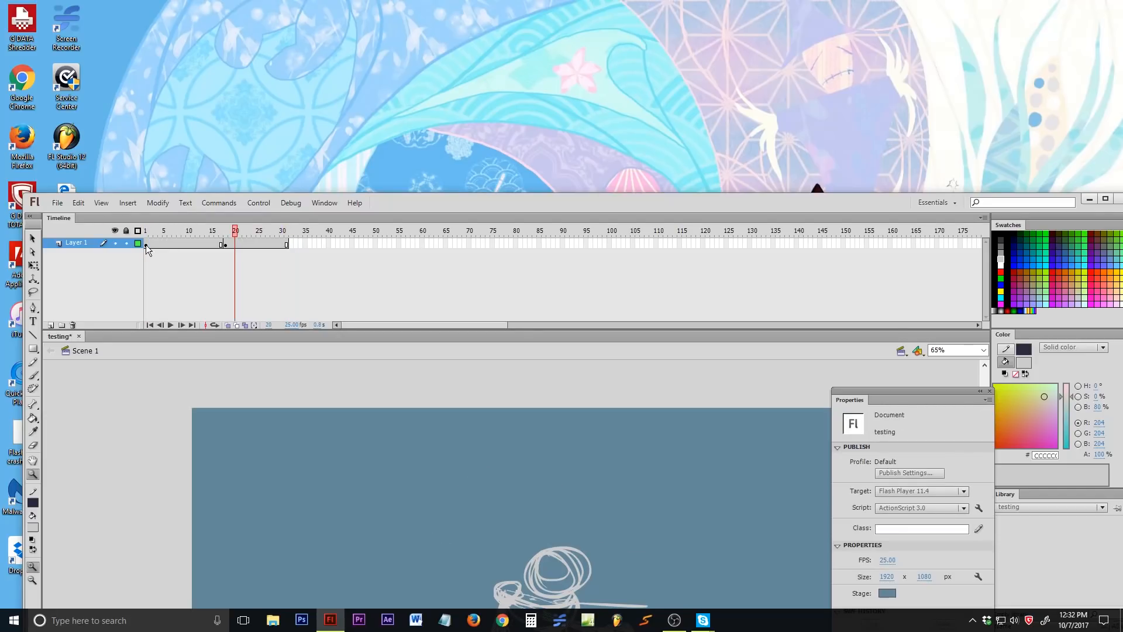
# - Maximize the Flash window with the playhead at frame 7, and move the floating Properties panel back up over the stage
pyautogui.click(1106, 199)
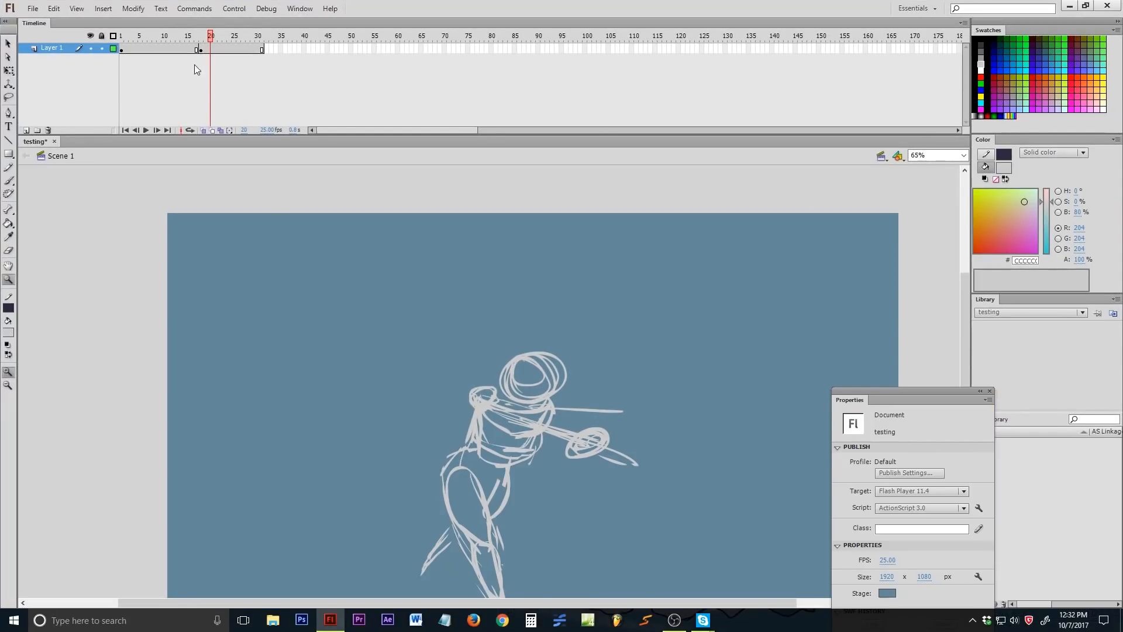
pyautogui.click(152, 40)
pyautogui.click(149, 40)
pyautogui.moveTo(902, 391); pyautogui.dragTo(835, 244)
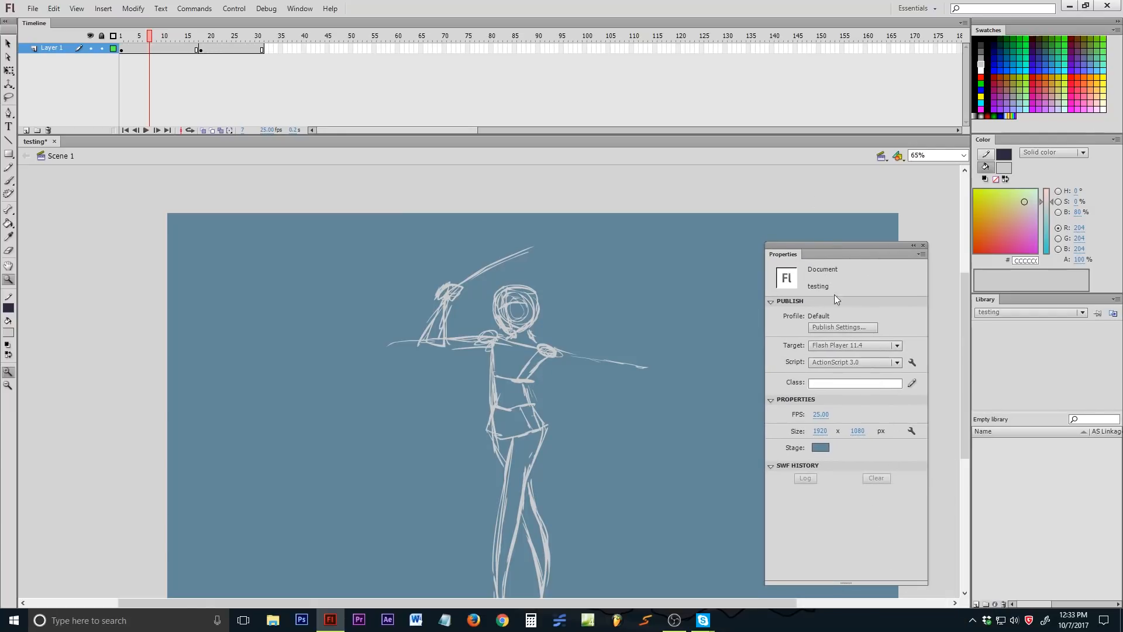
# - Activate the Selection tool in Flash, and open the stage width for editing in Animate CC
pyautogui.click(9, 43)
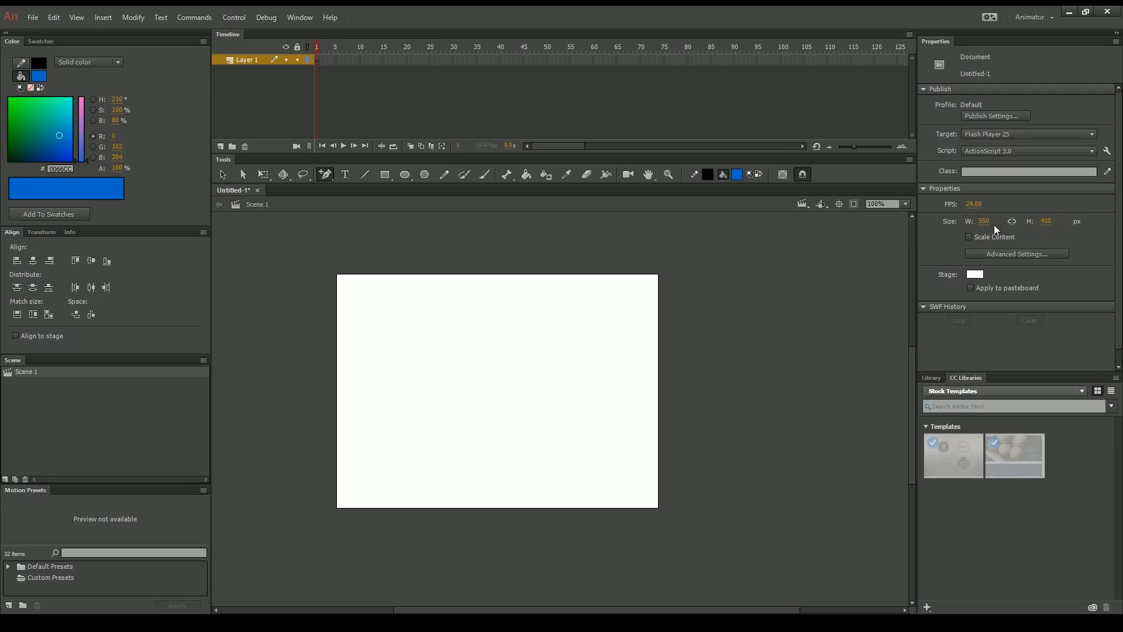
pyautogui.click(982, 221)
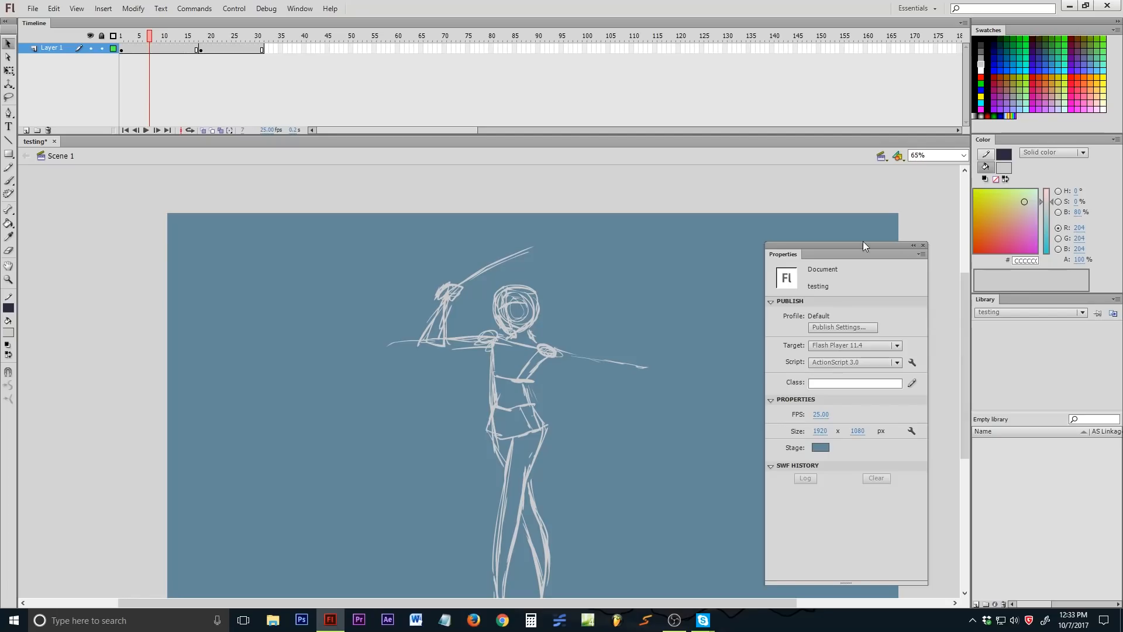
# - Reposition the floating Properties panel in Flash over the stage's edge
pyautogui.moveTo(845, 245)
pyautogui.mouseDown()
pyautogui.moveTo(841, 220)
pyautogui.moveTo(780, 202)
pyautogui.moveTo(1122, 190)
pyautogui.moveTo(908, 206)
pyautogui.moveTo(833, 233)
pyautogui.mouseUp()
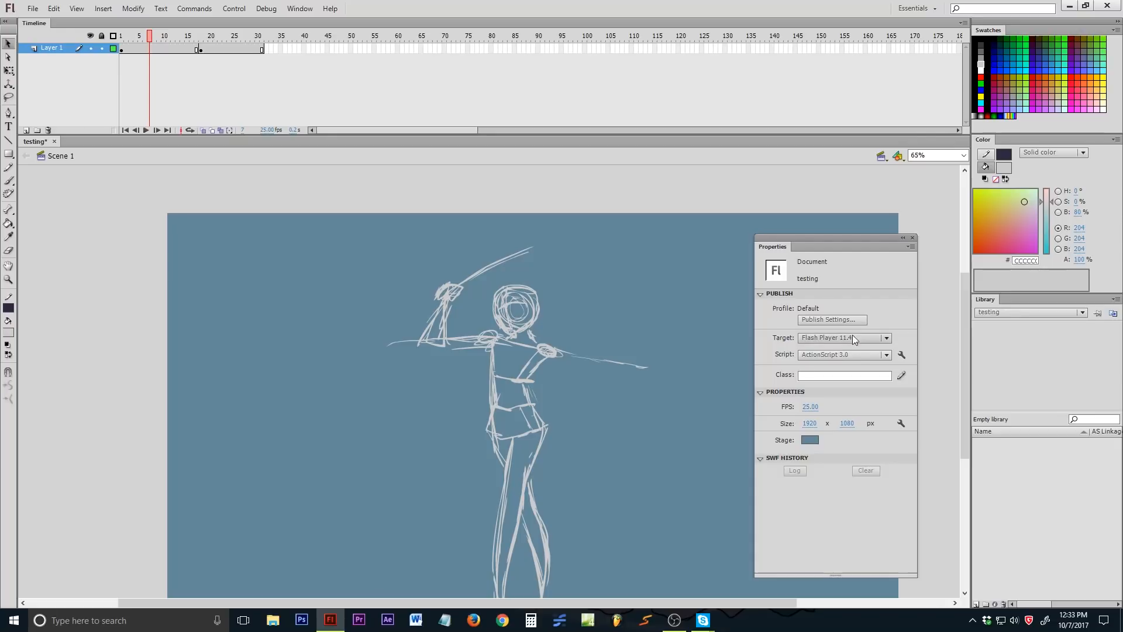
pyautogui.moveTo(785, 236); pyautogui.dragTo(831, 183)
pyautogui.moveTo(831, 184); pyautogui.dragTo(813, 247)
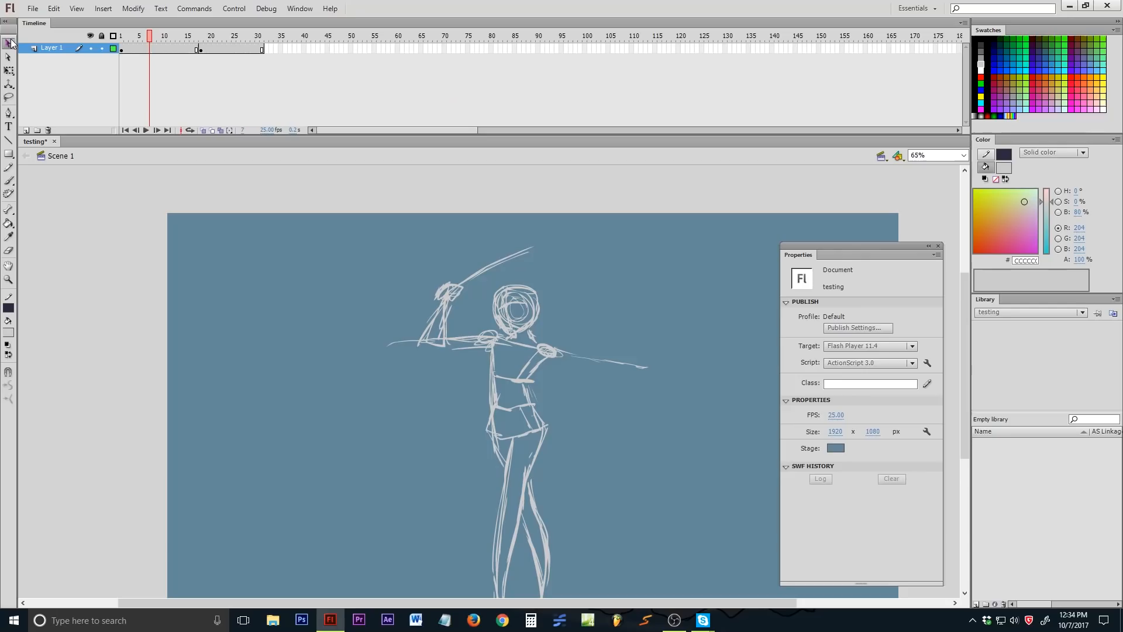
# - With the Selection tool, view the properties of frame 8 on Layer 1, and return to the document's properties
pyautogui.click(9, 43)
pyautogui.click(153, 51)
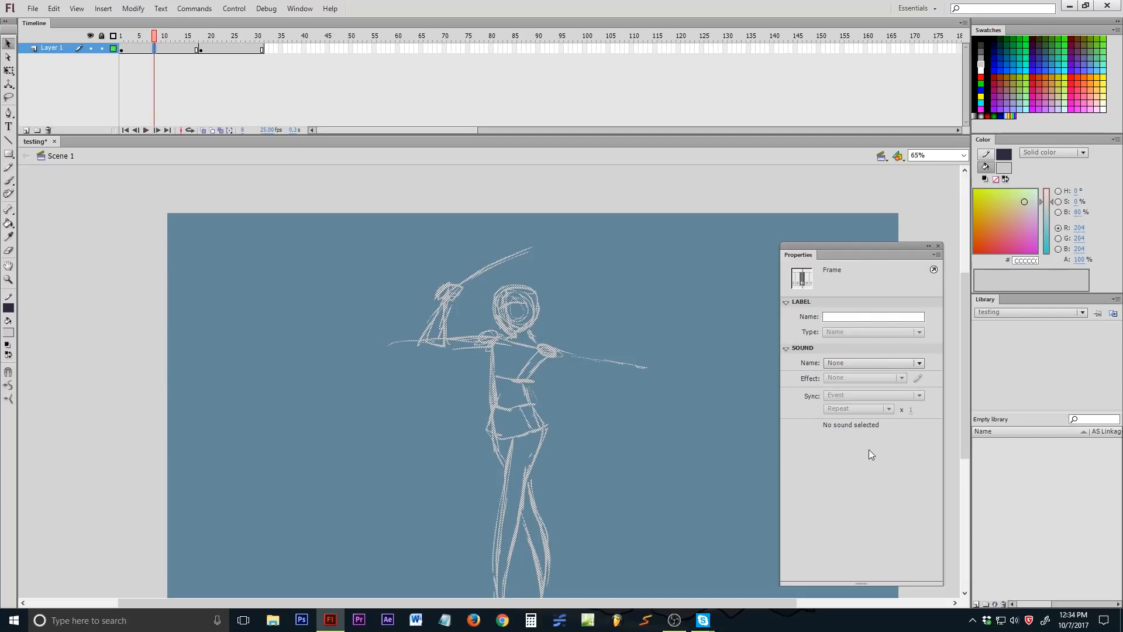
pyautogui.click(296, 290)
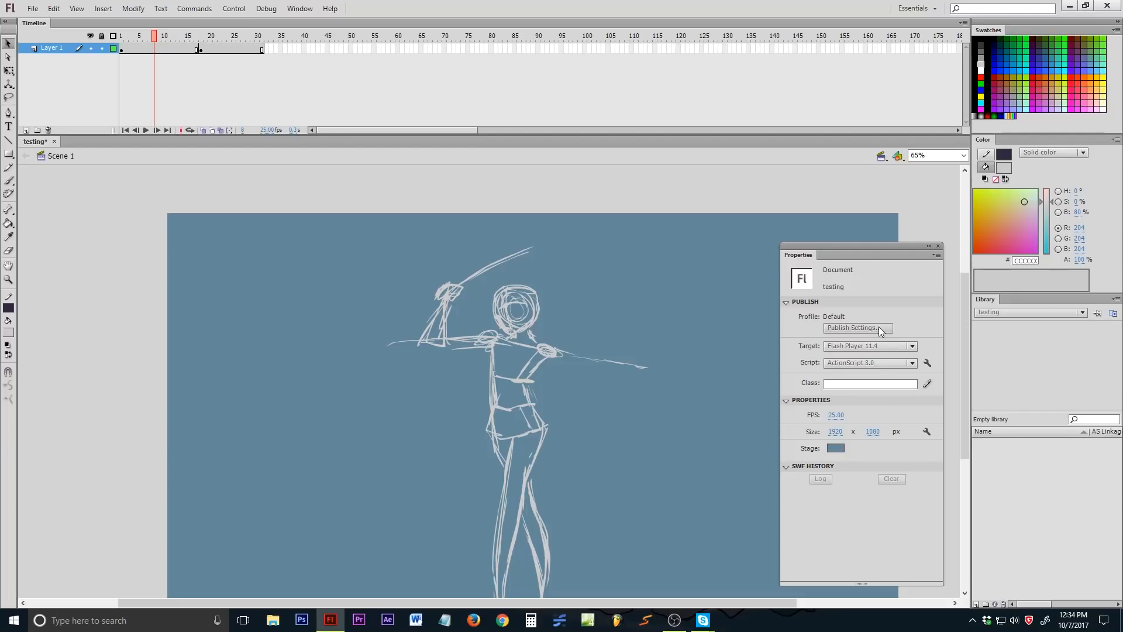
# - View the Publish Settings, close them without changes, and collapse the Publish section of the document properties
pyautogui.click(857, 328)
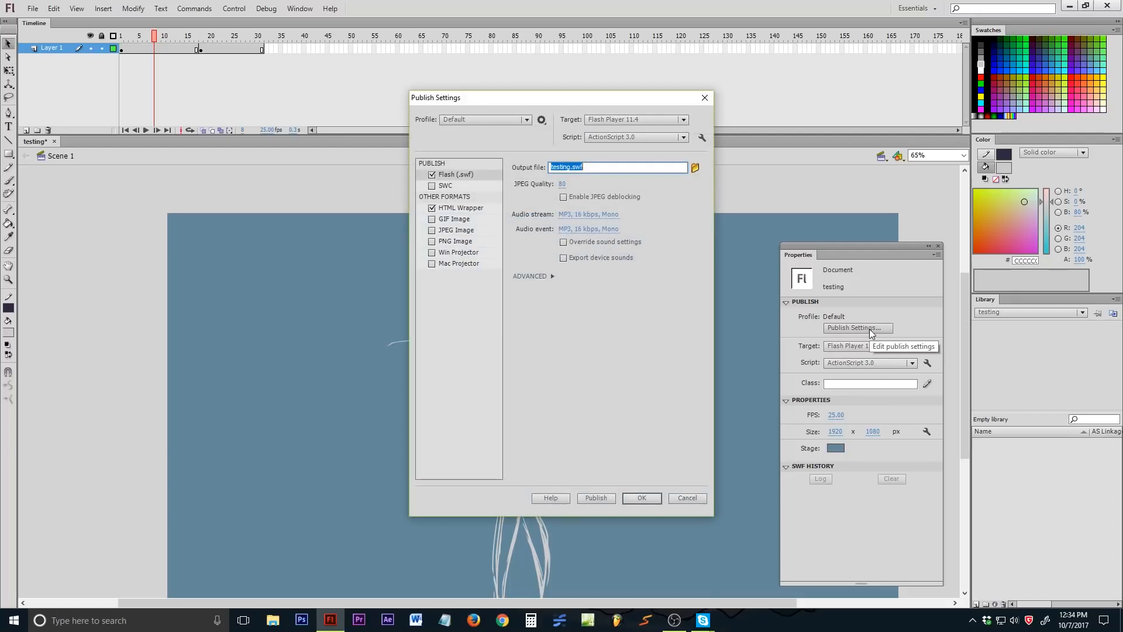
pyautogui.click(704, 97)
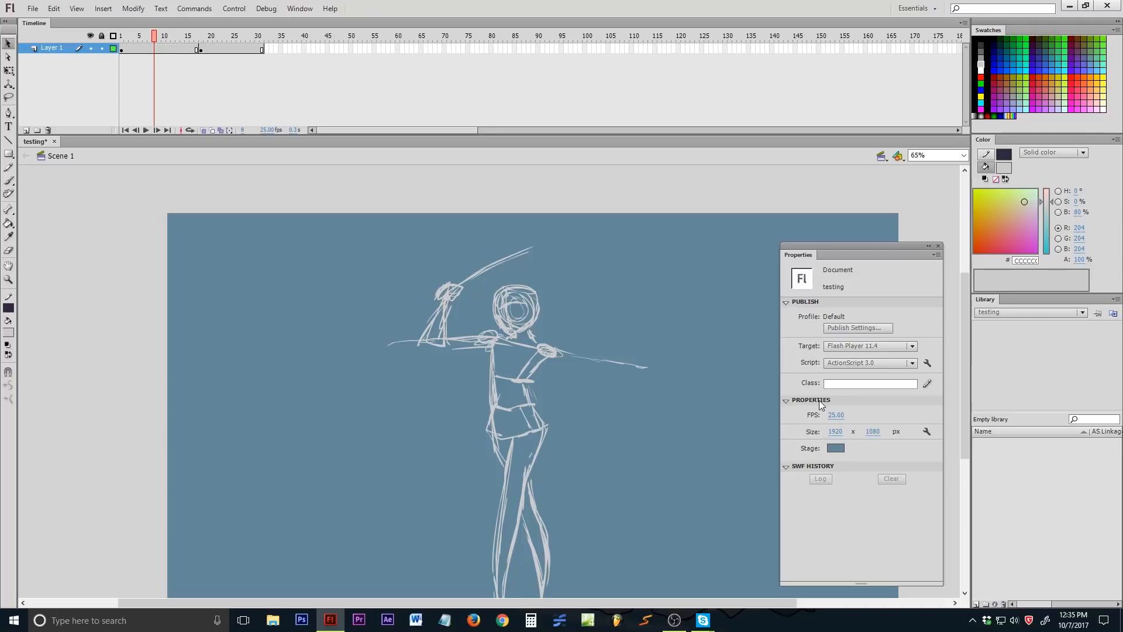
pyautogui.click(803, 303)
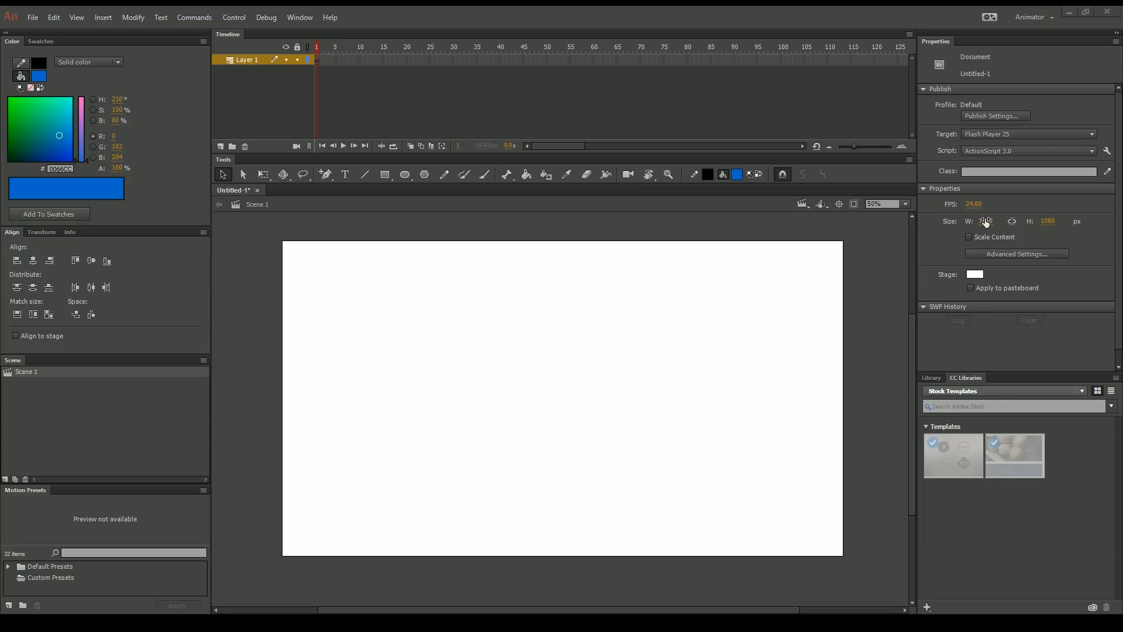
# - In Animate CC, set the stage width of the Untitled-1 document to 1920 px
pyautogui.click(985, 221)
pyautogui.write('920')
pyautogui.press('Return')
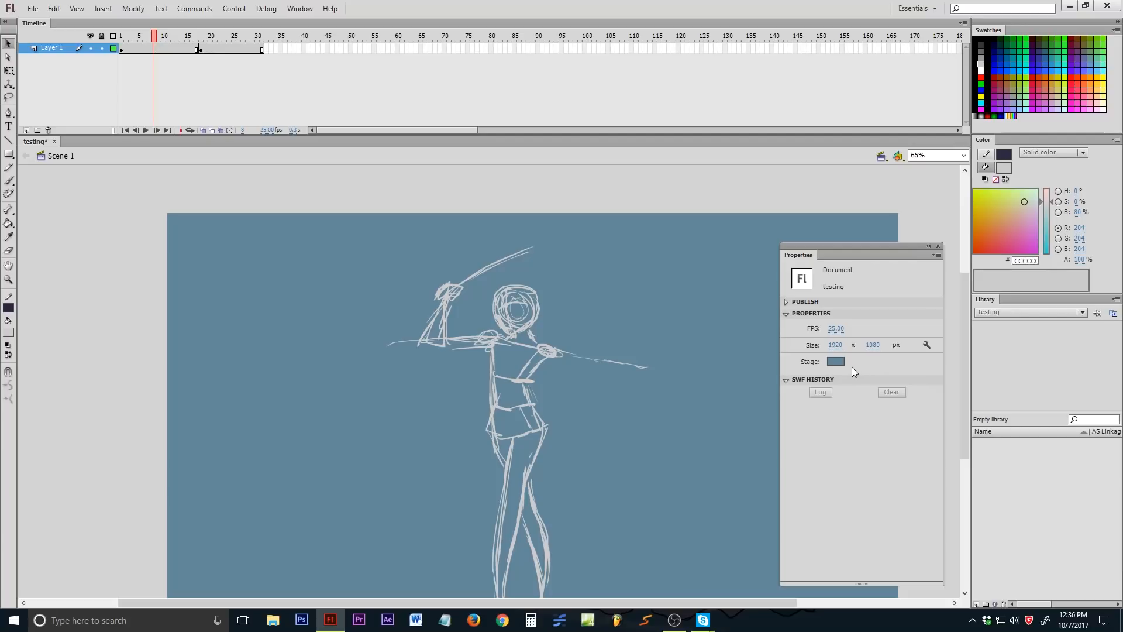
# - In Flash, sample the stage's colour #648899 as the fill colour
pyautogui.click(835, 362)
pyautogui.click(835, 362)
pyautogui.click(836, 362)
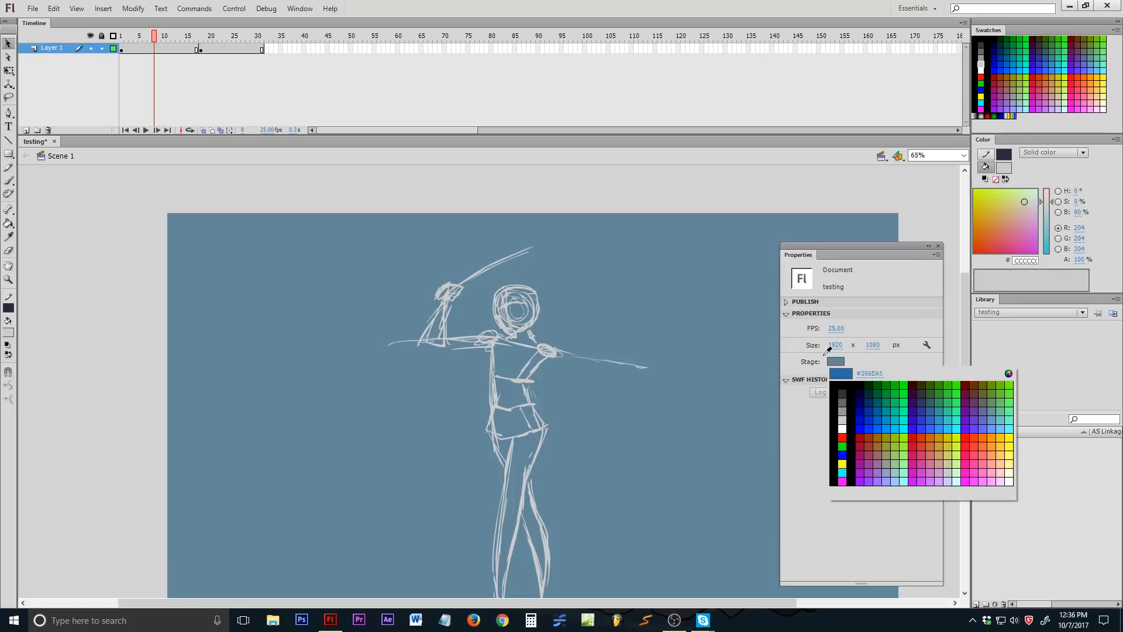
pyautogui.click(836, 362)
pyautogui.click(8, 332)
pyautogui.click(836, 361)
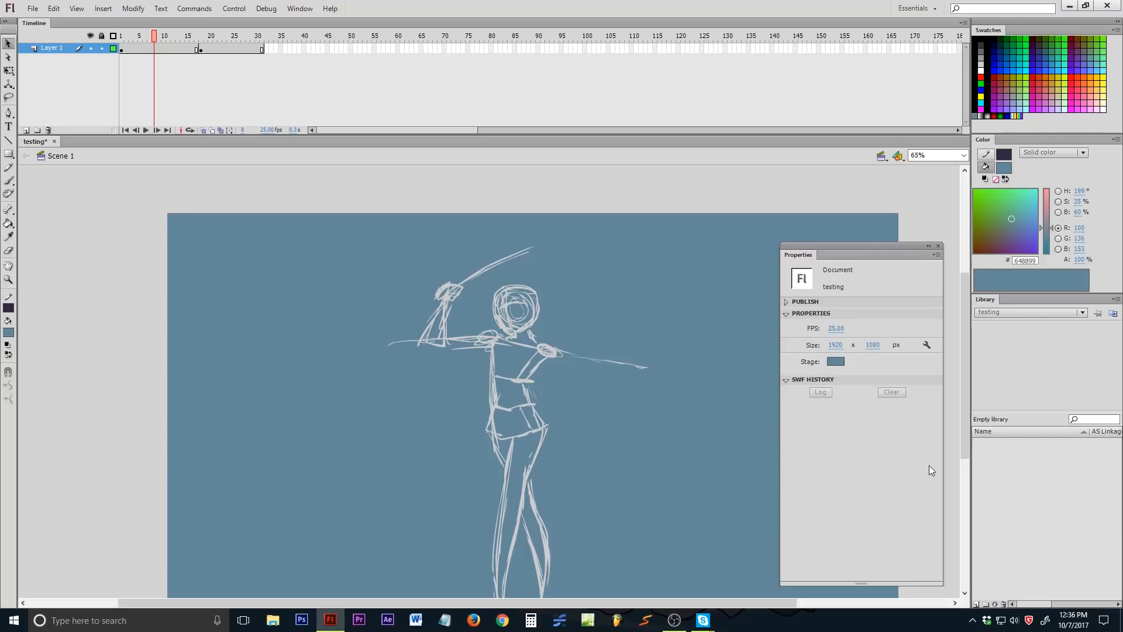
# - Try white and grey as the stage colour, and set it to black (#000000)
pyautogui.click(836, 362)
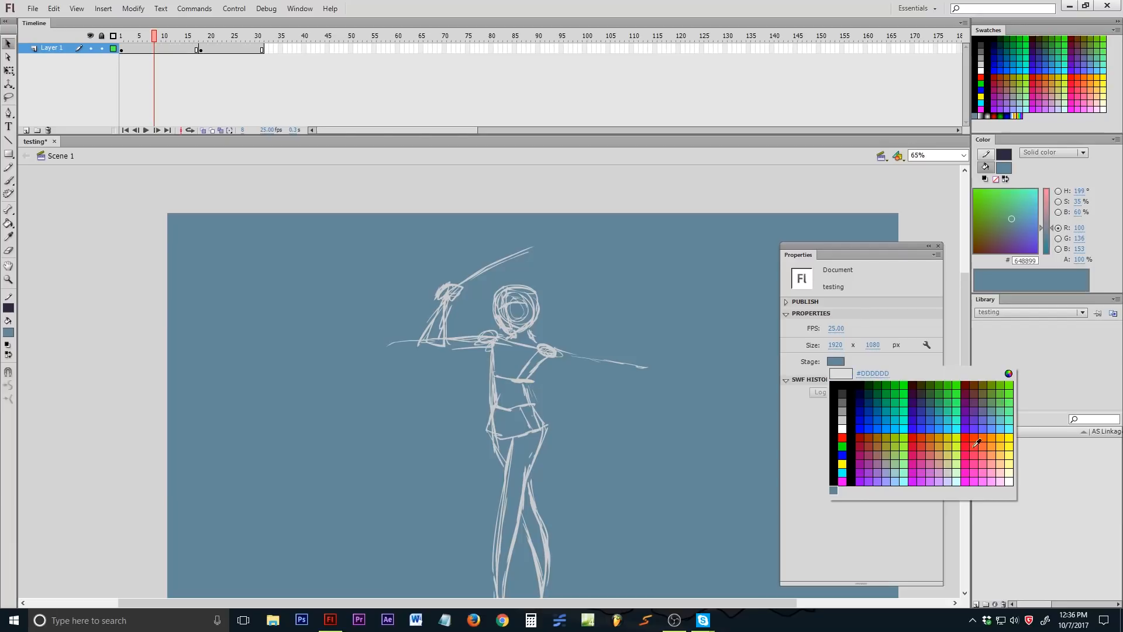
pyautogui.click(841, 428)
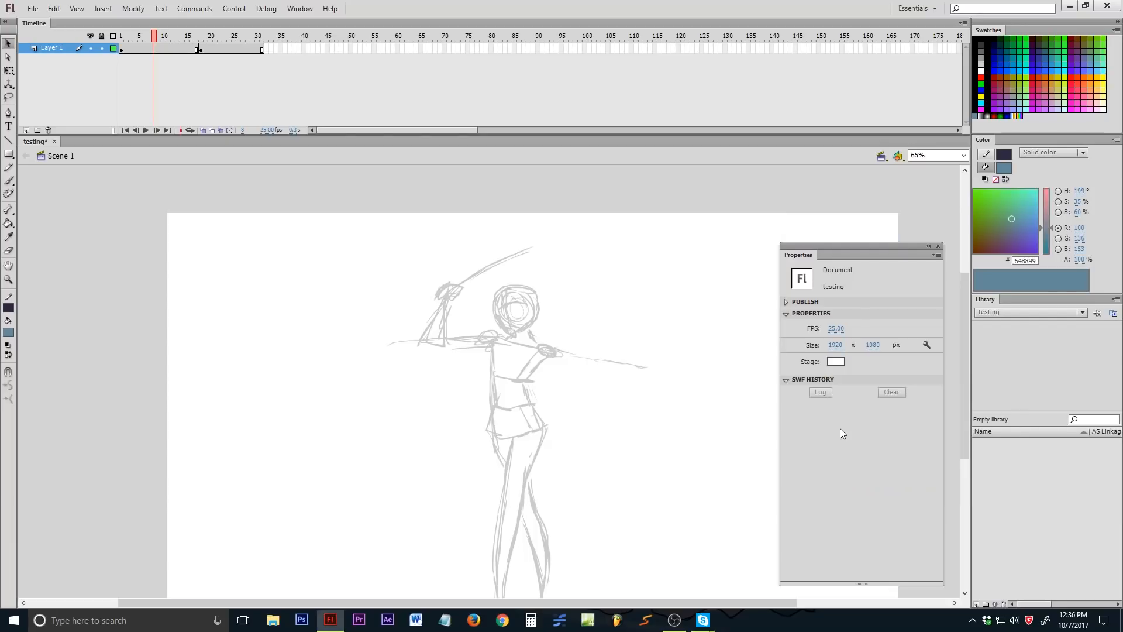
pyautogui.click(835, 361)
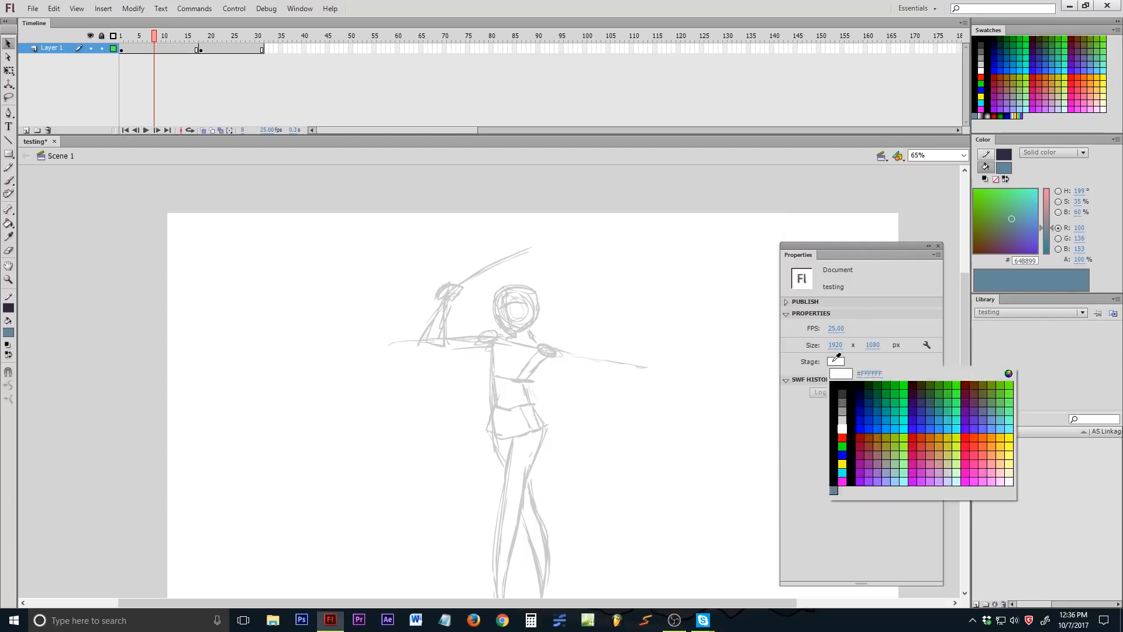
pyautogui.click(838, 414)
pyautogui.click(844, 359)
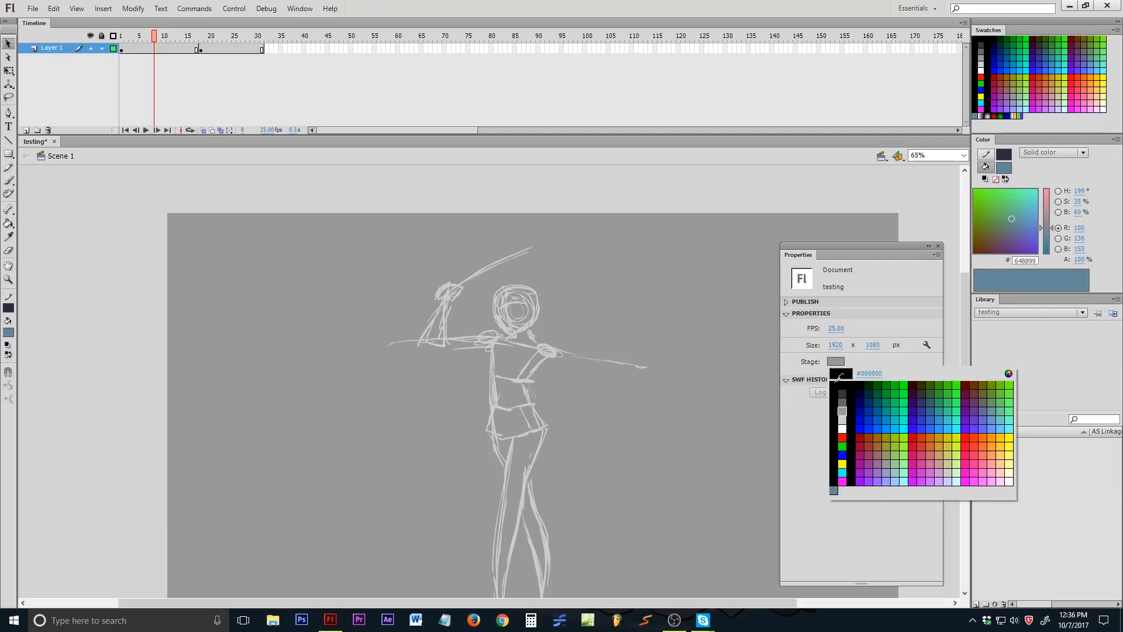
pyautogui.click(852, 395)
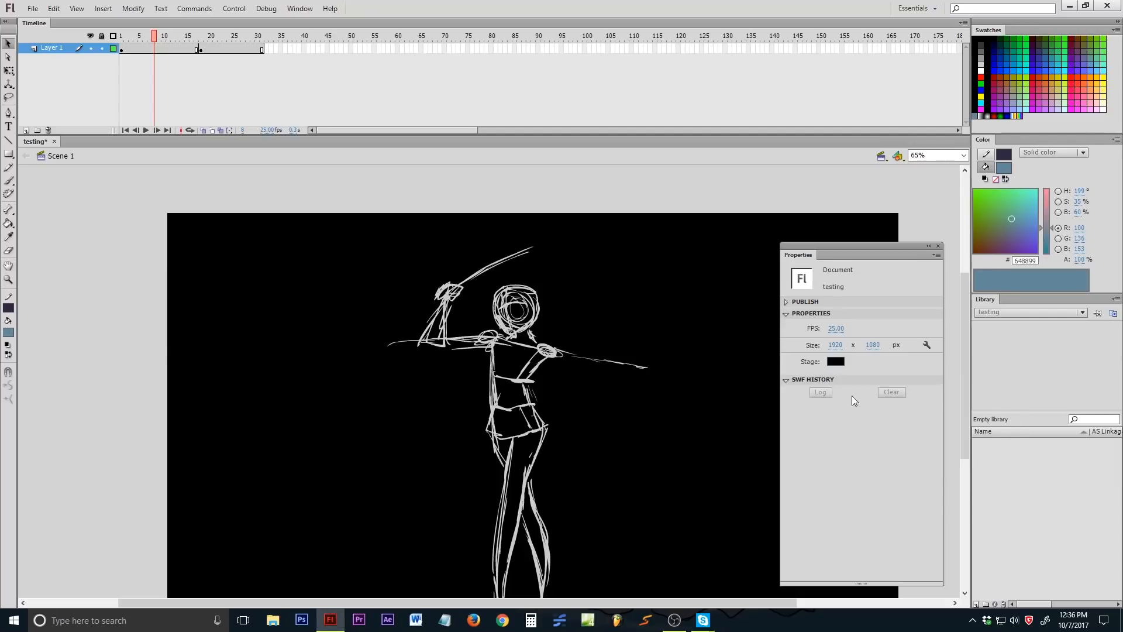
# - Set the stage colour of the testing document to the sampled blue-grey #648899
pyautogui.click(835, 361)
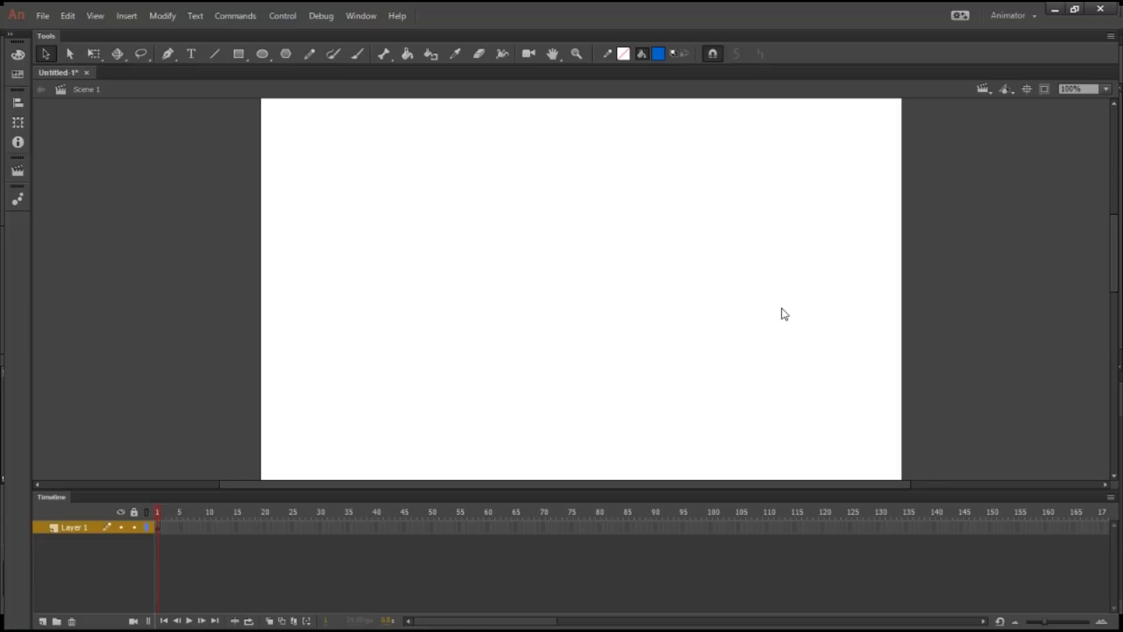
pyautogui.click(767, 351)
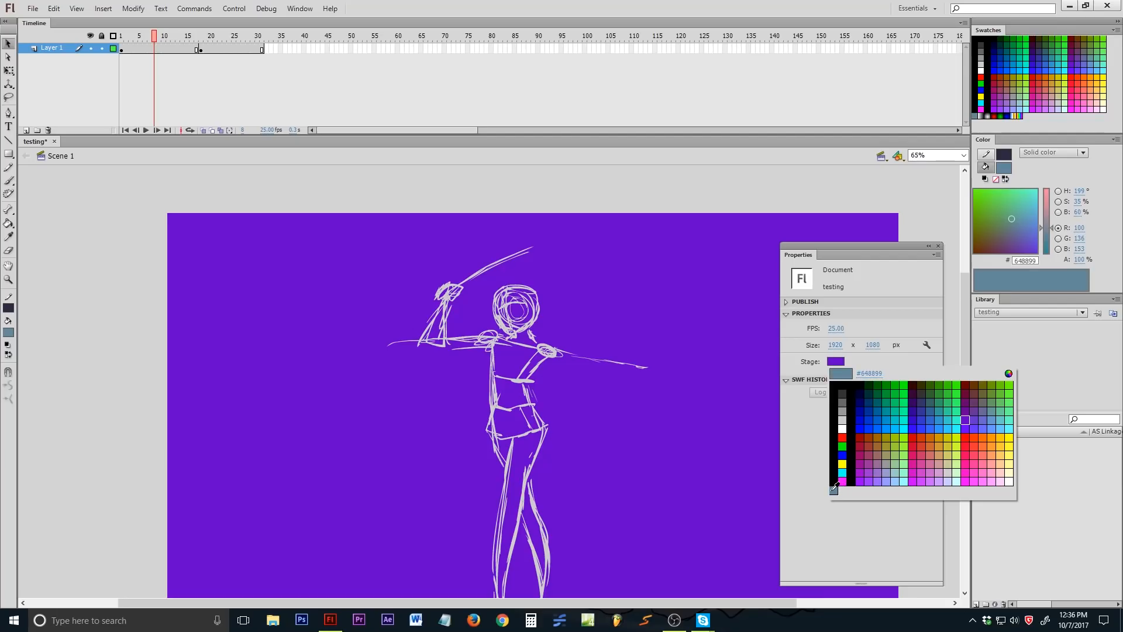
pyautogui.click(834, 485)
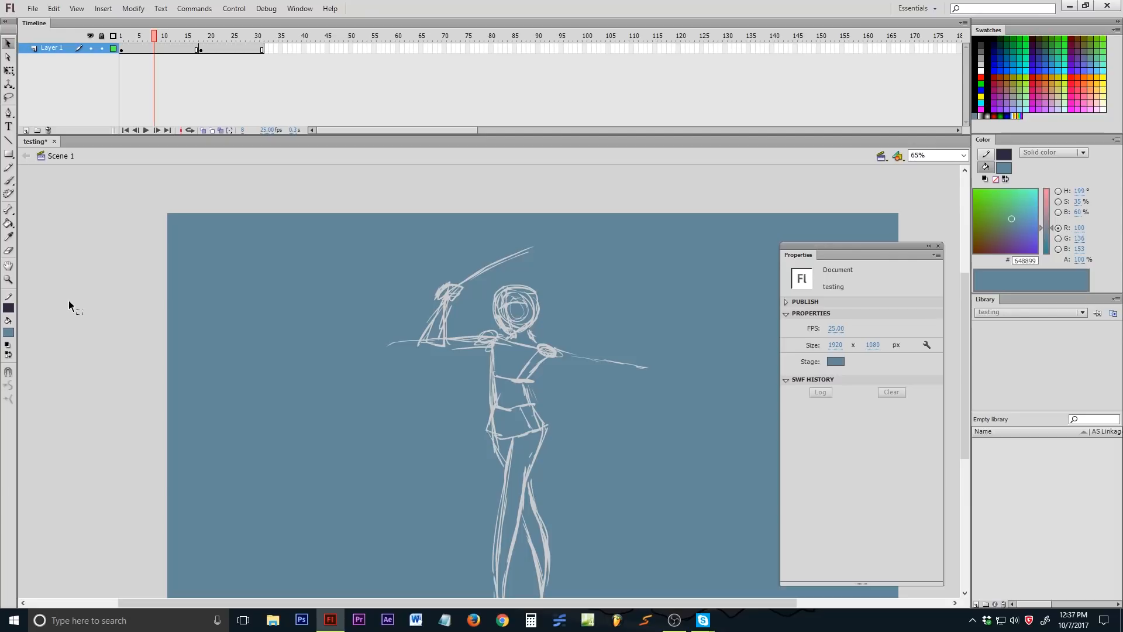
# - Inspect the sketch on the stage with the Zoom tool, zooming out and back in
pyautogui.click(8, 280)
pyautogui.keyDown('alt'); pyautogui.click(611, 363); pyautogui.keyUp('alt')
pyautogui.click(398, 389)
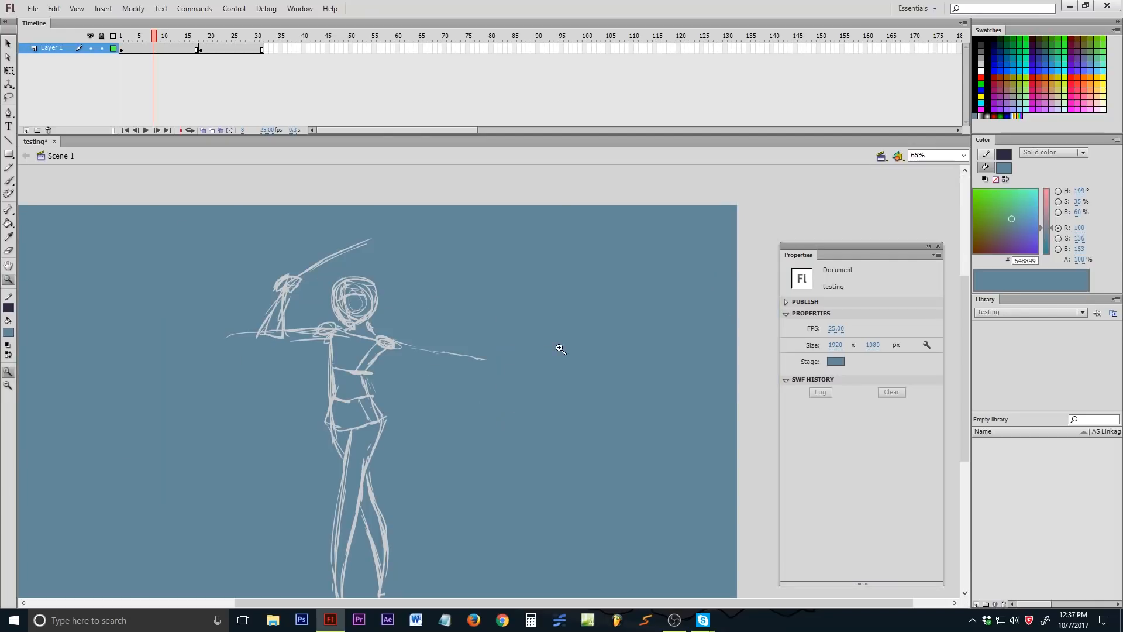
pyautogui.keyDown('alt'); pyautogui.click(391, 355); pyautogui.keyUp('alt')
pyautogui.scroll(-3, 546, 392)
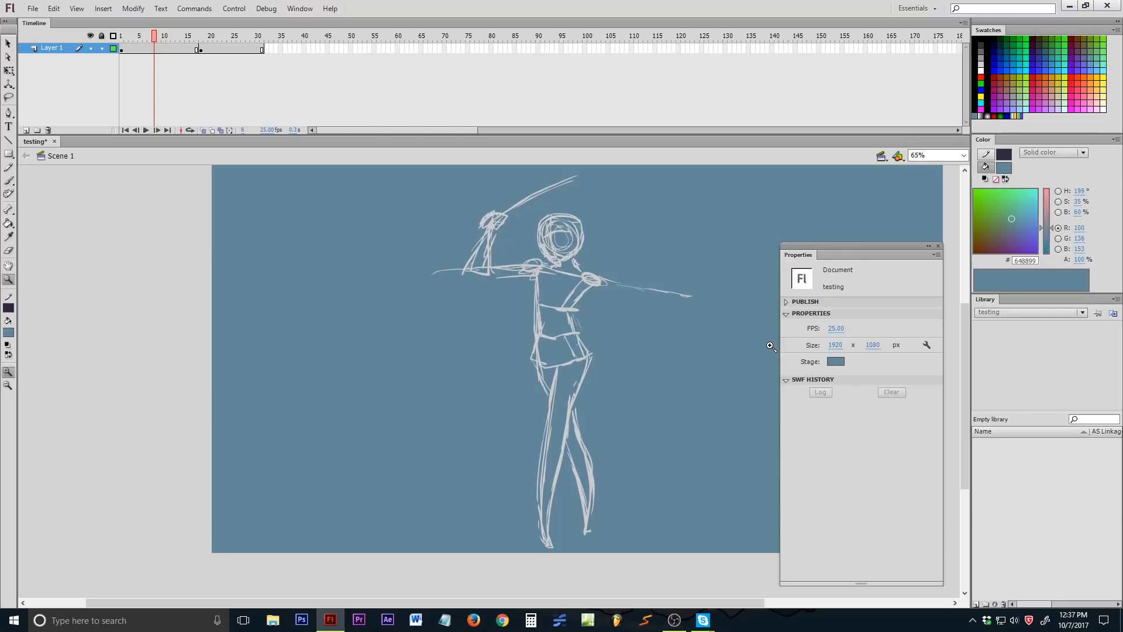
pyautogui.scroll(1, 658, 319)
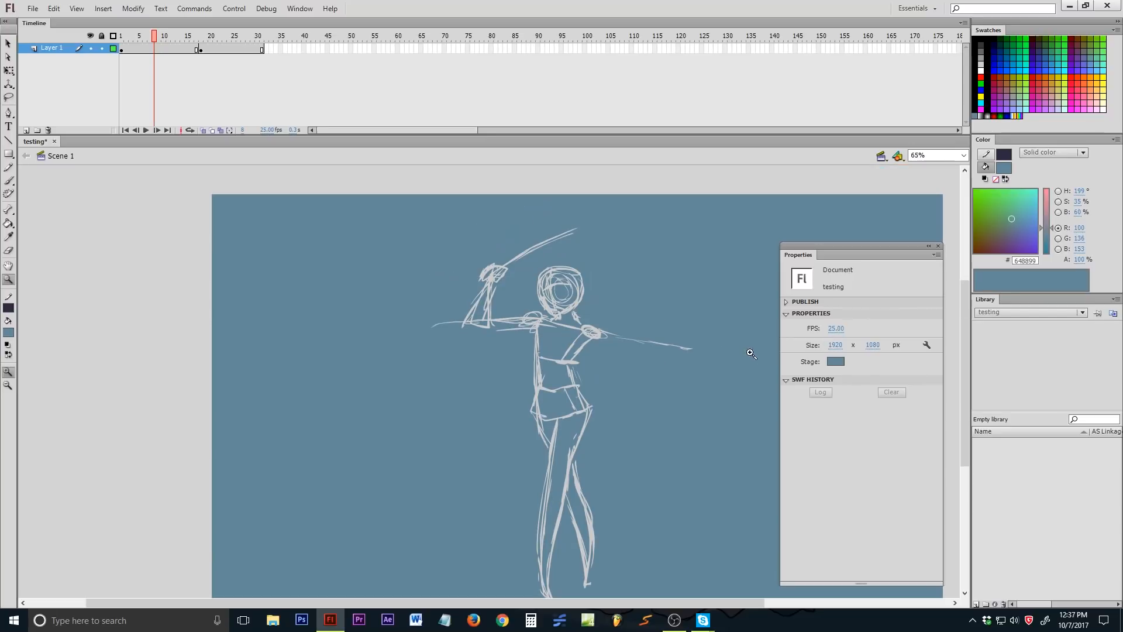
pyautogui.moveTo(856, 247); pyautogui.dragTo(855, 251)
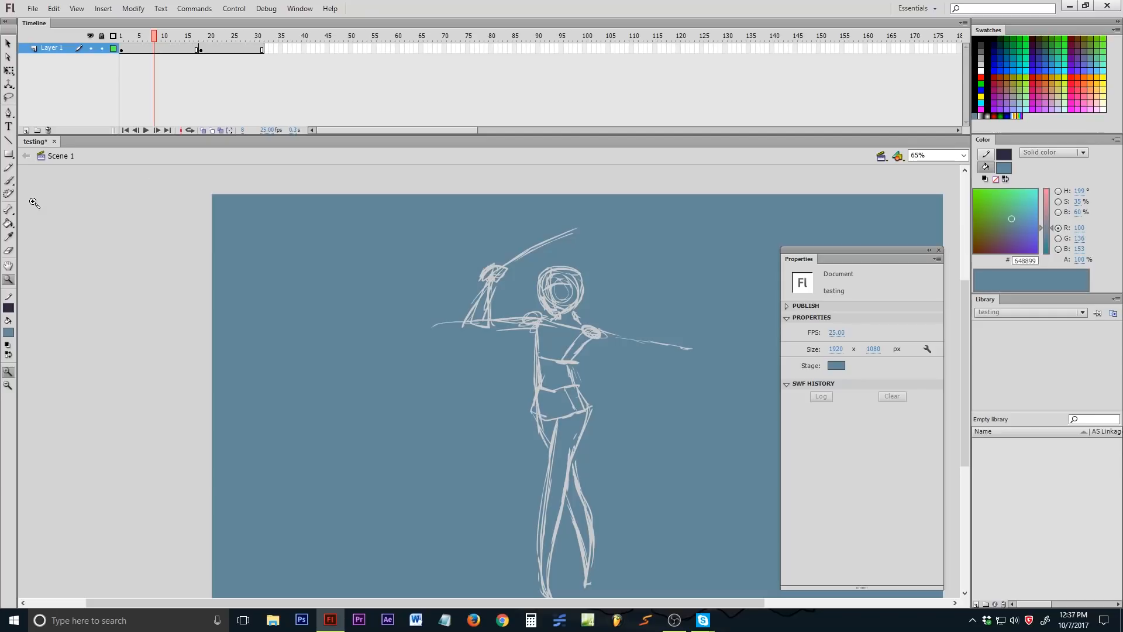
# - Activate the Brush Tool and view the variants grouped with it
pyautogui.click(7, 185)
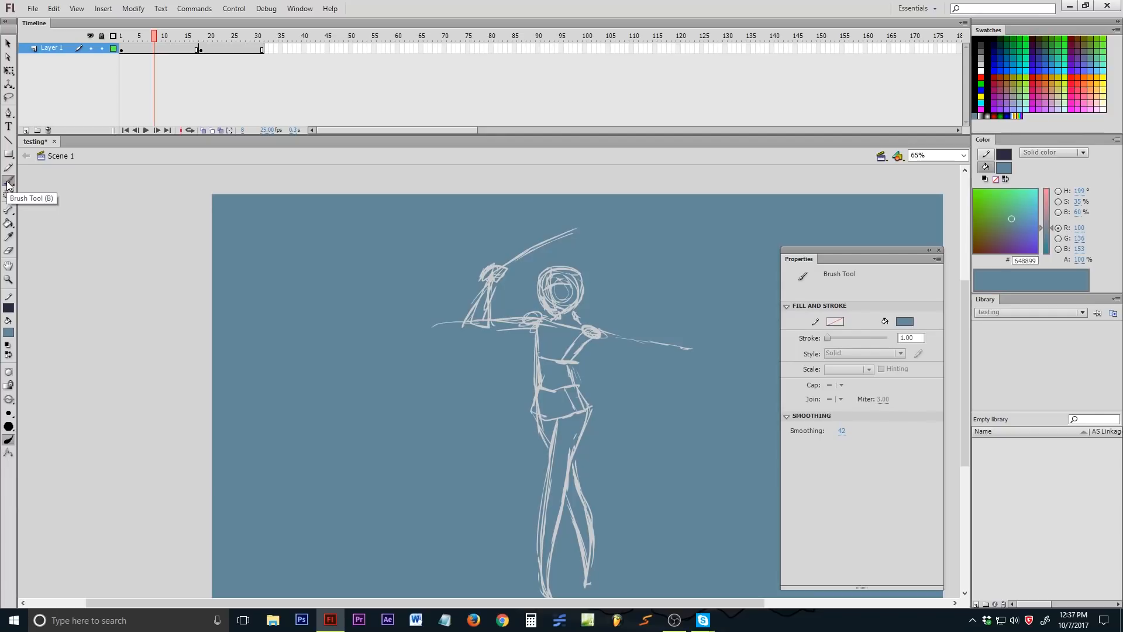
pyautogui.click(7, 184)
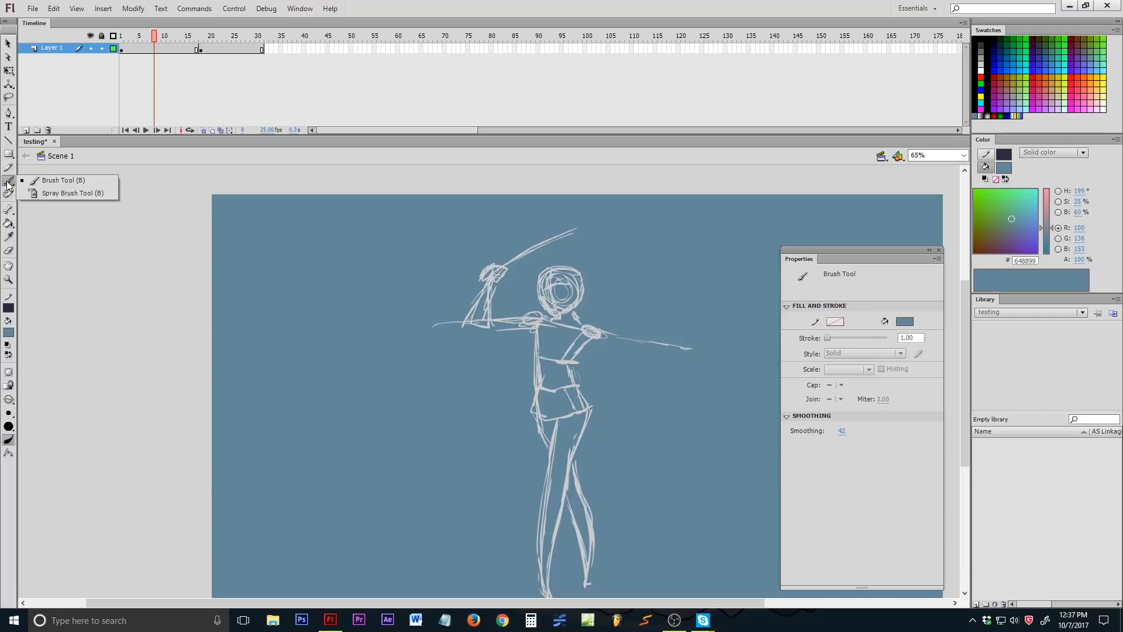
pyautogui.click(8, 185)
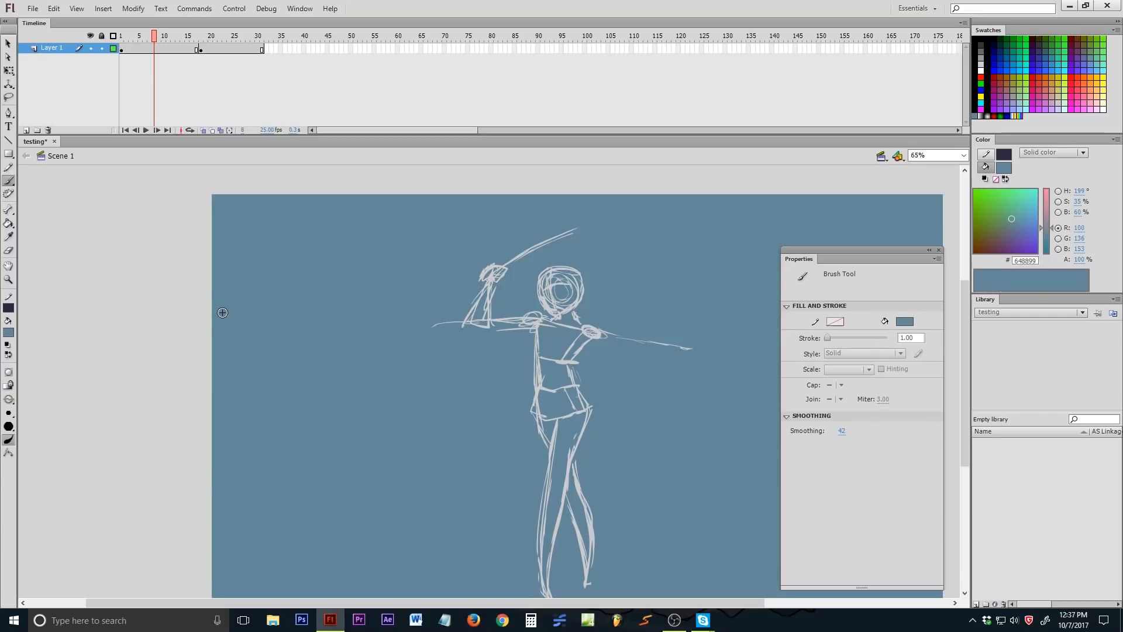
# - Select the keyframe at frame 1 of Layer 1, and move the playhead back to frame 7
pyautogui.click(121, 38)
pyautogui.moveTo(127, 40)
pyautogui.mouseDown()
pyautogui.moveTo(279, 57)
pyautogui.moveTo(128, 52)
pyautogui.mouseUp()
pyautogui.click(128, 51)
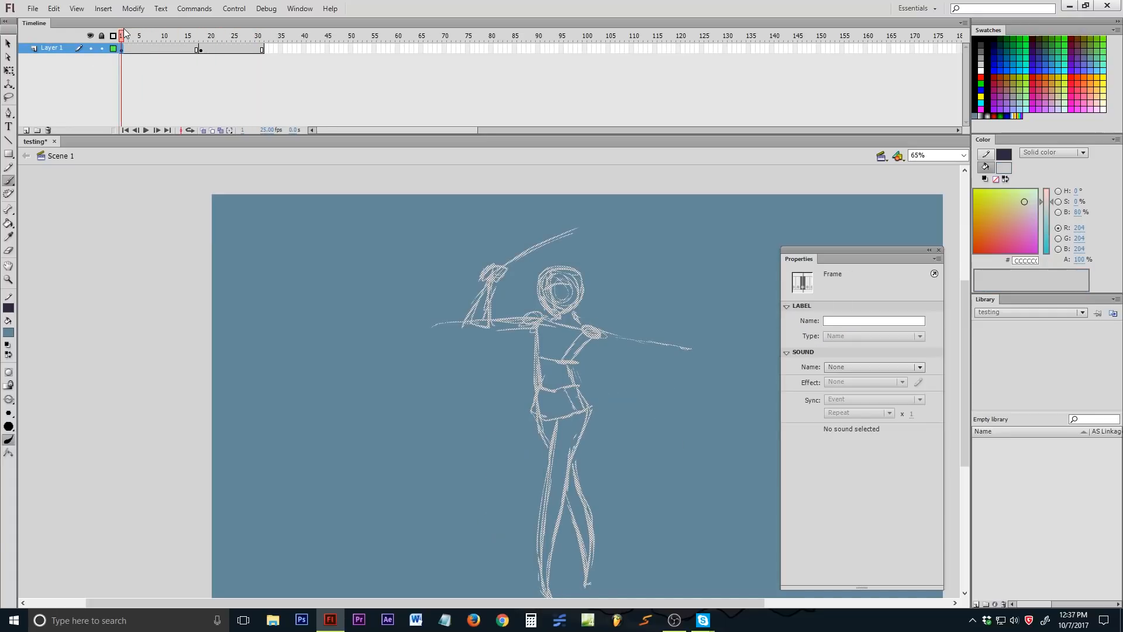
pyautogui.click(156, 41)
pyautogui.click(150, 38)
# - Move the floating Properties panel out of the workspace past the screen's edge, and maximize the program window again
pyautogui.moveTo(696, 9); pyautogui.dragTo(704, 224)
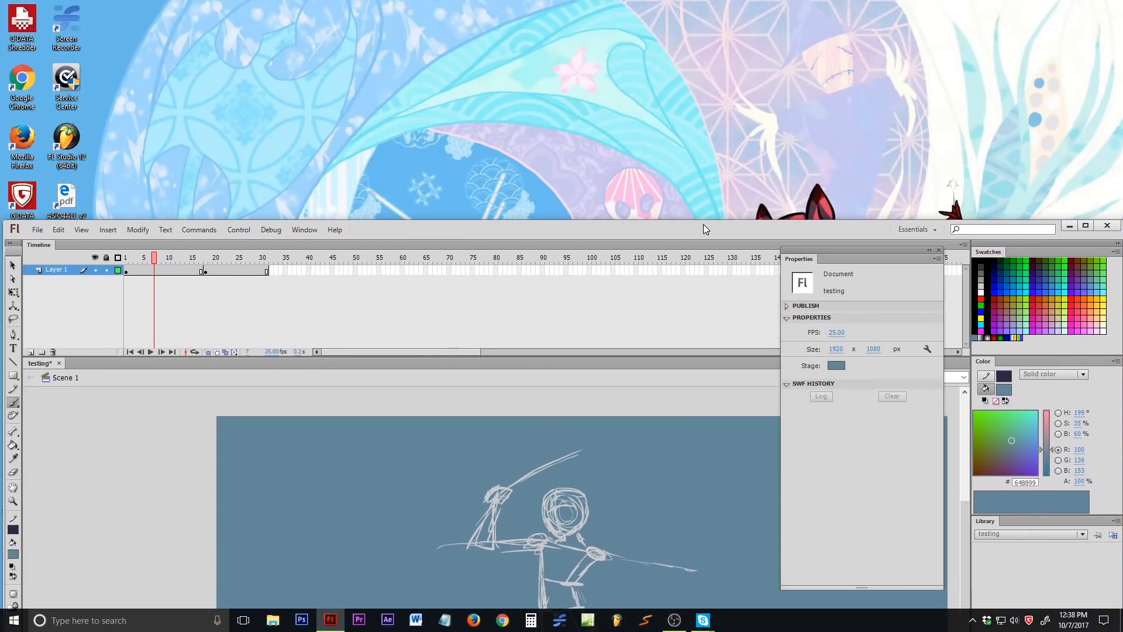
pyautogui.moveTo(856, 256); pyautogui.dragTo(1122, 320)
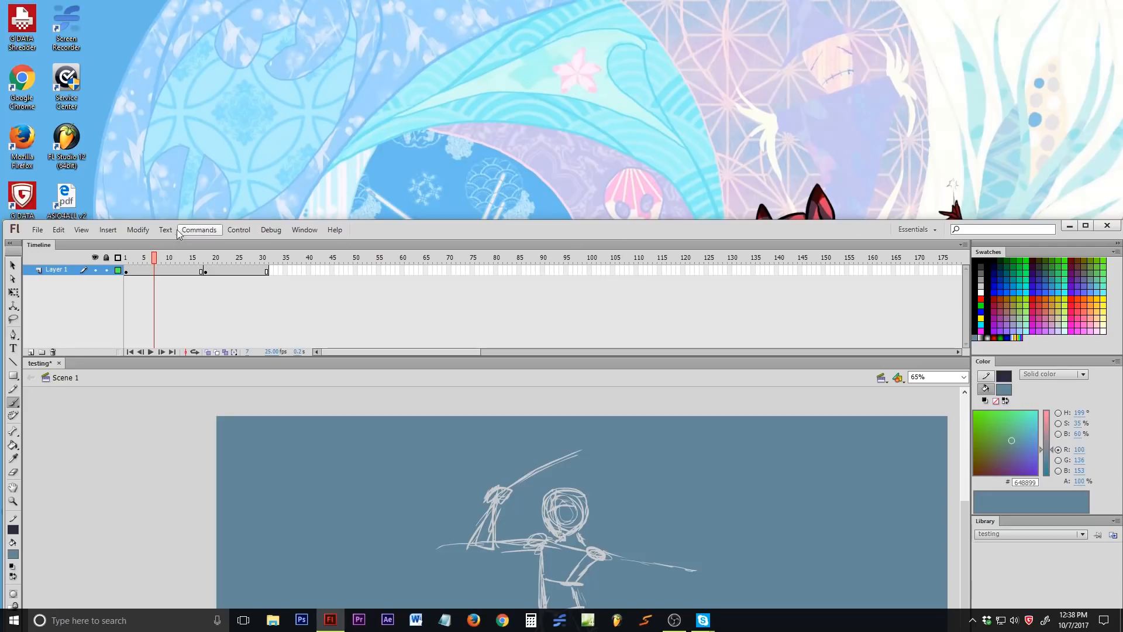
pyautogui.moveTo(444, 236)
pyautogui.mouseDown()
pyautogui.moveTo(472, 240)
pyautogui.moveTo(451, 248)
pyautogui.mouseUp()
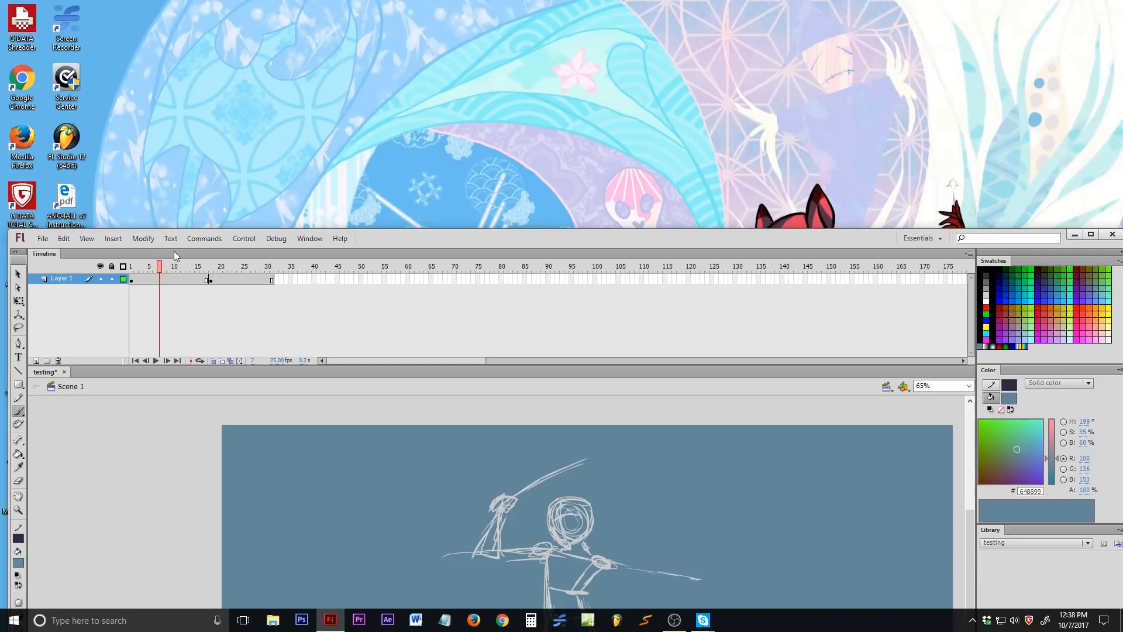
pyautogui.moveTo(434, 239); pyautogui.dragTo(425, 178)
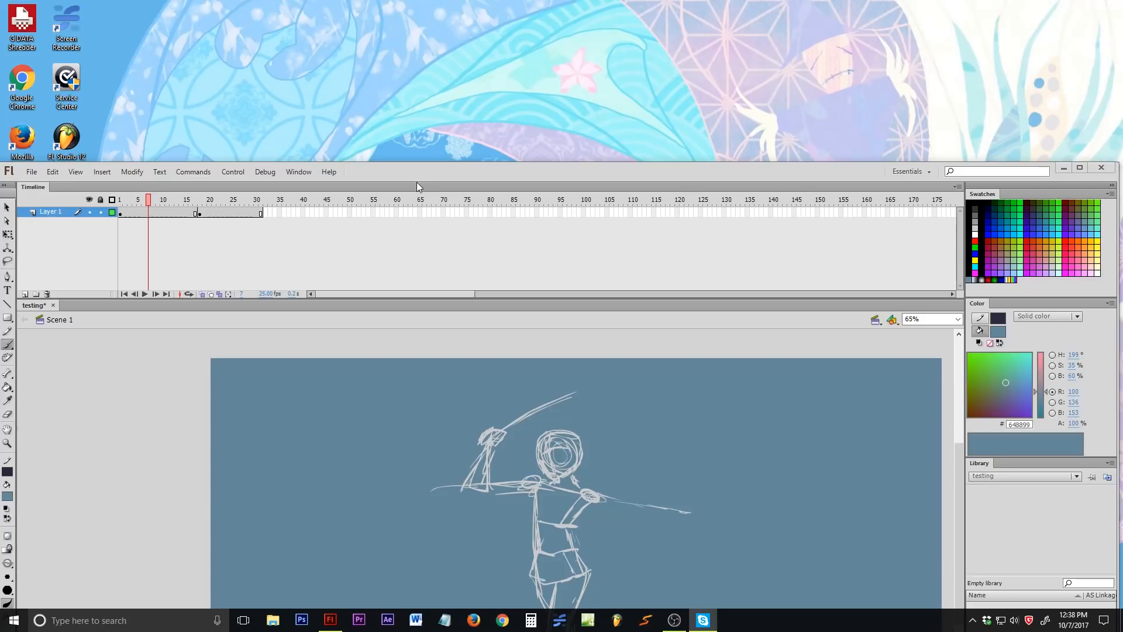
pyautogui.click(434, 175)
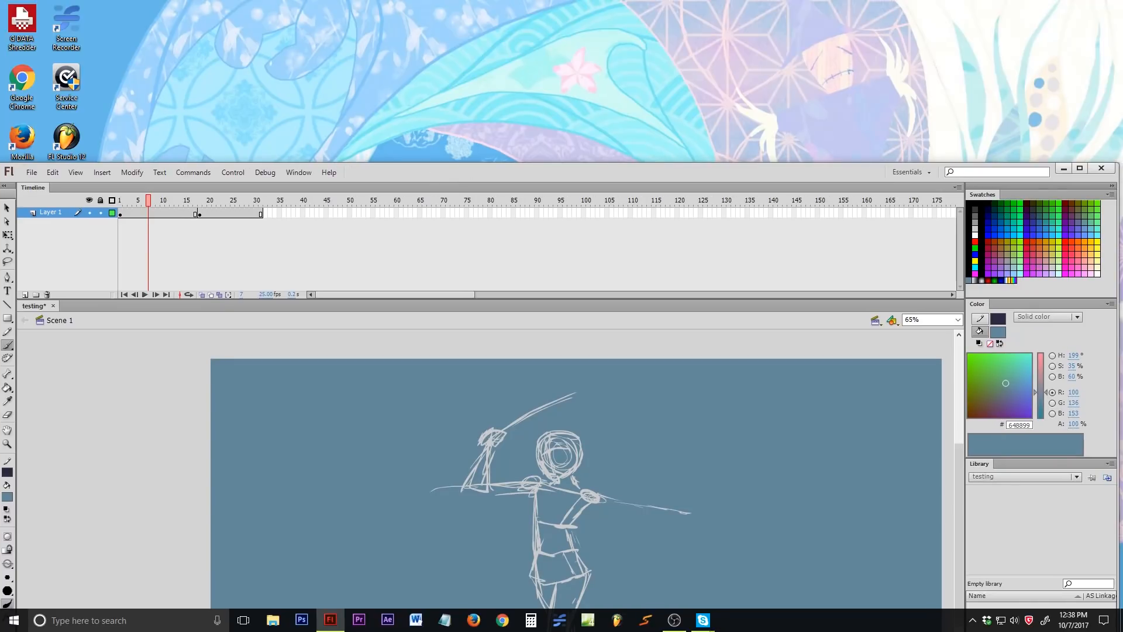
pyautogui.hotkey('alt', 'Tab')
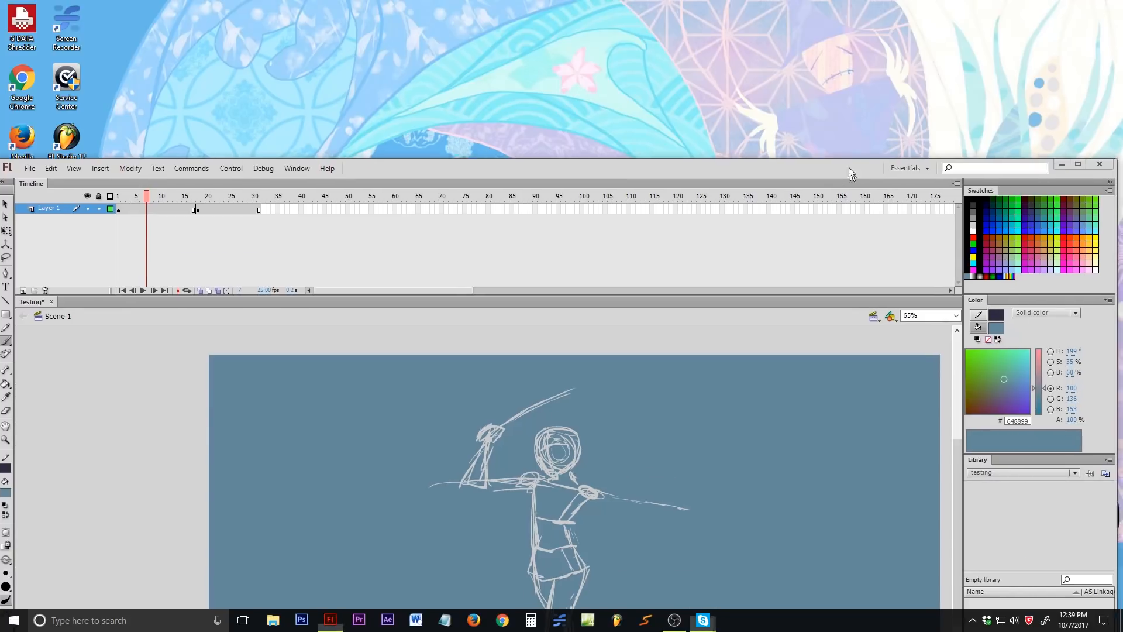
pyautogui.moveTo(848, 168); pyautogui.dragTo(780, 10)
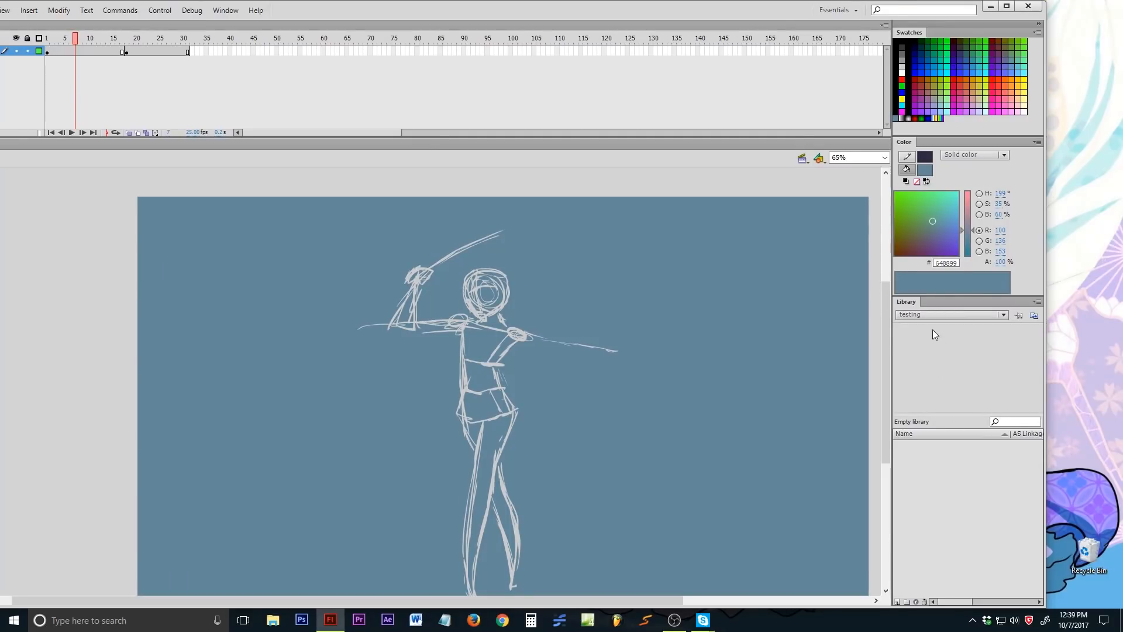
pyautogui.click(1007, 7)
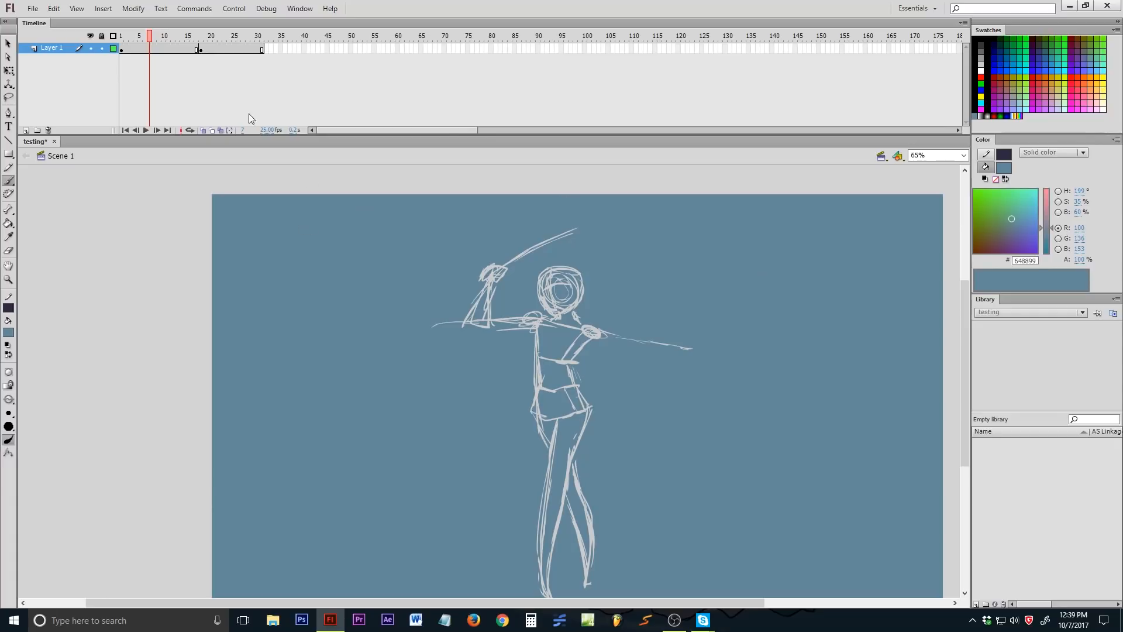
# - Scrub the playhead through the timeline and select several frames on Layer 1, ending at frame 6
pyautogui.moveTo(136, 37); pyautogui.dragTo(86, 42)
pyautogui.moveTo(120, 39); pyautogui.dragTo(140, 39)
pyautogui.click(140, 49)
pyautogui.click(164, 50)
pyautogui.click(191, 51)
pyautogui.click(218, 50)
pyautogui.click(173, 50)
pyautogui.moveTo(136, 51)
pyautogui.mouseDown()
pyautogui.moveTo(218, 48)
pyautogui.moveTo(112, 44)
pyautogui.moveTo(236, 52)
pyautogui.moveTo(245, 58)
pyautogui.moveTo(173, 70)
pyautogui.moveTo(262, 89)
pyautogui.moveTo(119, 74)
pyautogui.mouseUp()
pyautogui.click(128, 36)
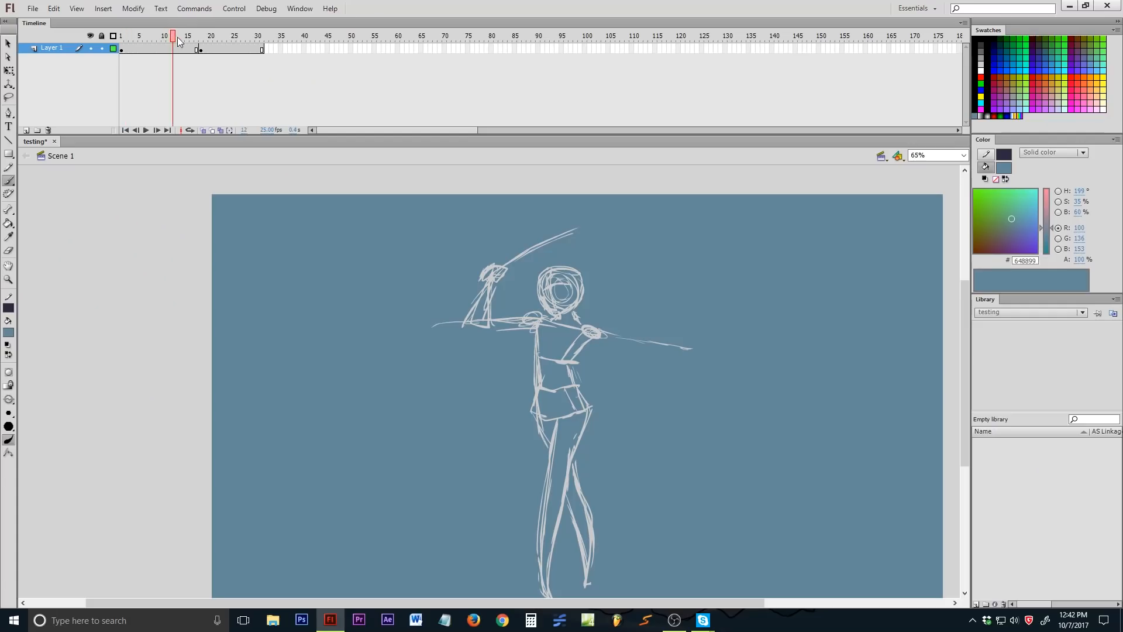
pyautogui.moveTo(176, 35); pyautogui.dragTo(121, 37)
pyautogui.click(144, 37)
# - Zoom the stage out to 33% and restore the program window to the lower part of the screen
pyautogui.scroll(-3, 522, 459)
pyautogui.scroll(4, 603, 530)
pyautogui.scroll(-1, 667, 502)
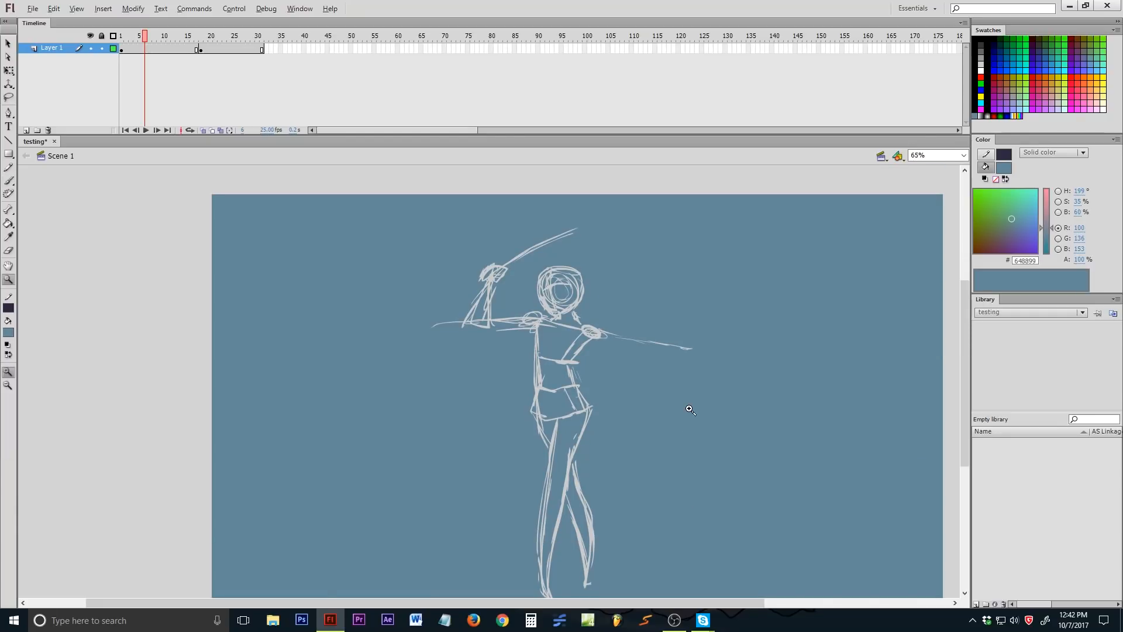
pyautogui.press('z')
pyautogui.keyDown('alt'); pyautogui.click(689, 409); pyautogui.keyUp('alt')
pyautogui.moveTo(150, 29)
pyautogui.mouseDown()
pyautogui.moveTo(169, 38)
pyautogui.moveTo(152, 43)
pyautogui.moveTo(213, 44)
pyautogui.moveTo(155, 46)
pyautogui.moveTo(218, 53)
pyautogui.moveTo(142, 49)
pyautogui.moveTo(214, 65)
pyautogui.moveTo(153, 61)
pyautogui.moveTo(188, 67)
pyautogui.mouseUp()
pyautogui.moveTo(423, 4); pyautogui.dragTo(452, 204)
# - Select frame 6 on Layer 1 and add five new layers above it
pyautogui.moveTo(217, 234)
pyautogui.mouseDown()
pyautogui.moveTo(239, 243)
pyautogui.moveTo(197, 243)
pyautogui.moveTo(282, 247)
pyautogui.moveTo(149, 248)
pyautogui.moveTo(292, 251)
pyautogui.moveTo(166, 251)
pyautogui.moveTo(268, 257)
pyautogui.moveTo(176, 244)
pyautogui.mouseUp()
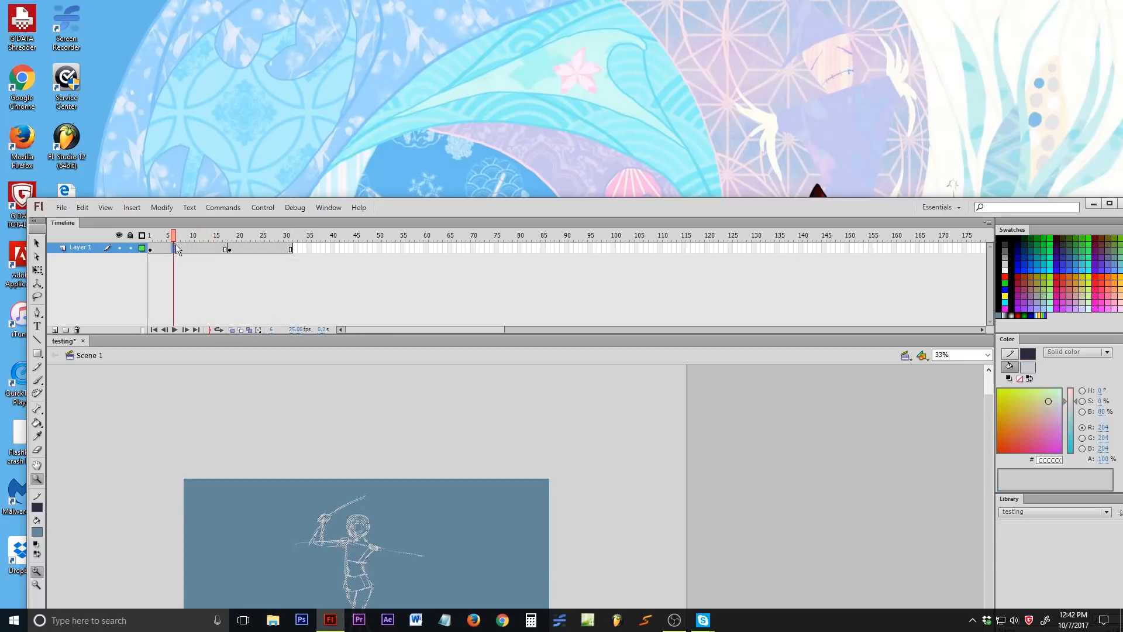
pyautogui.click(55, 330)
pyautogui.click(55, 330)
pyautogui.click(55, 330)
pyautogui.click(55, 330)
pyautogui.click(55, 330)
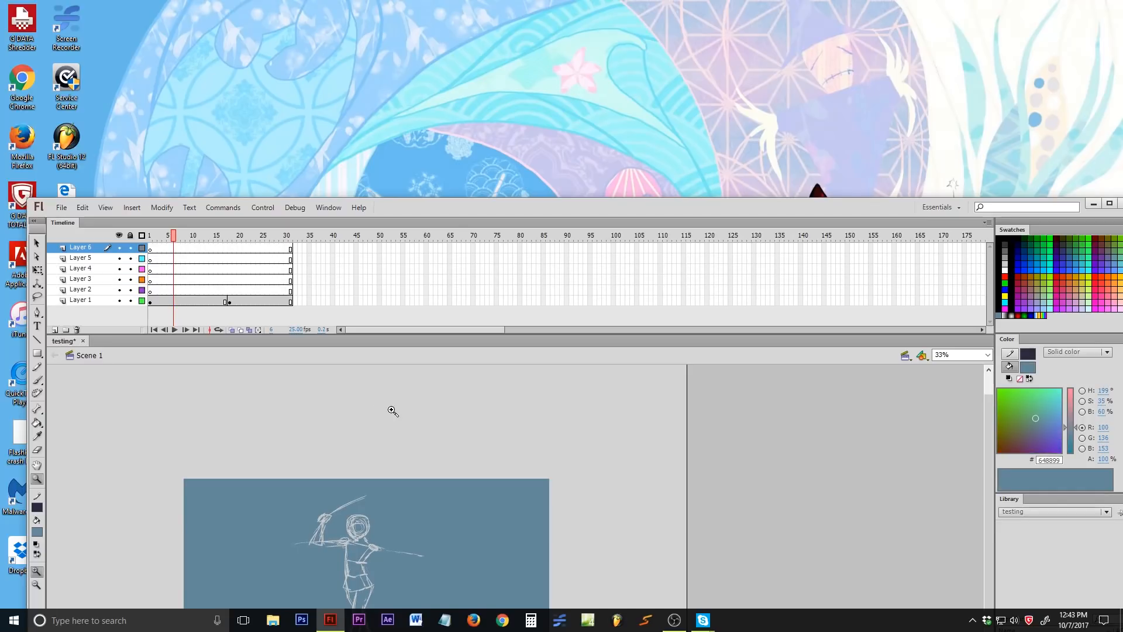
# - Undo the creation of the five new layers
pyautogui.hotkey('ctrl', 'z')
pyautogui.hotkey('ctrl', 'z')
pyautogui.hotkey('ctrl', 'z')
pyautogui.hotkey('ctrl', 'z')
pyautogui.hotkey('ctrl', 'z')
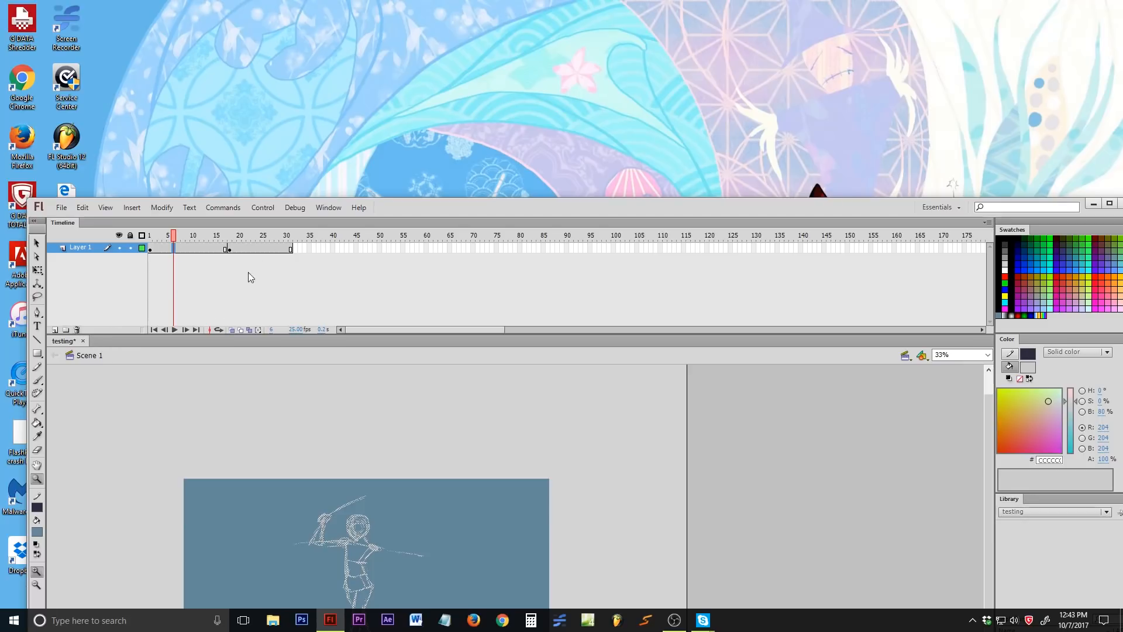
# - Add four new layers above Layer 1
pyautogui.click(56, 331)
pyautogui.click(55, 330)
pyautogui.click(56, 330)
pyautogui.click(56, 331)
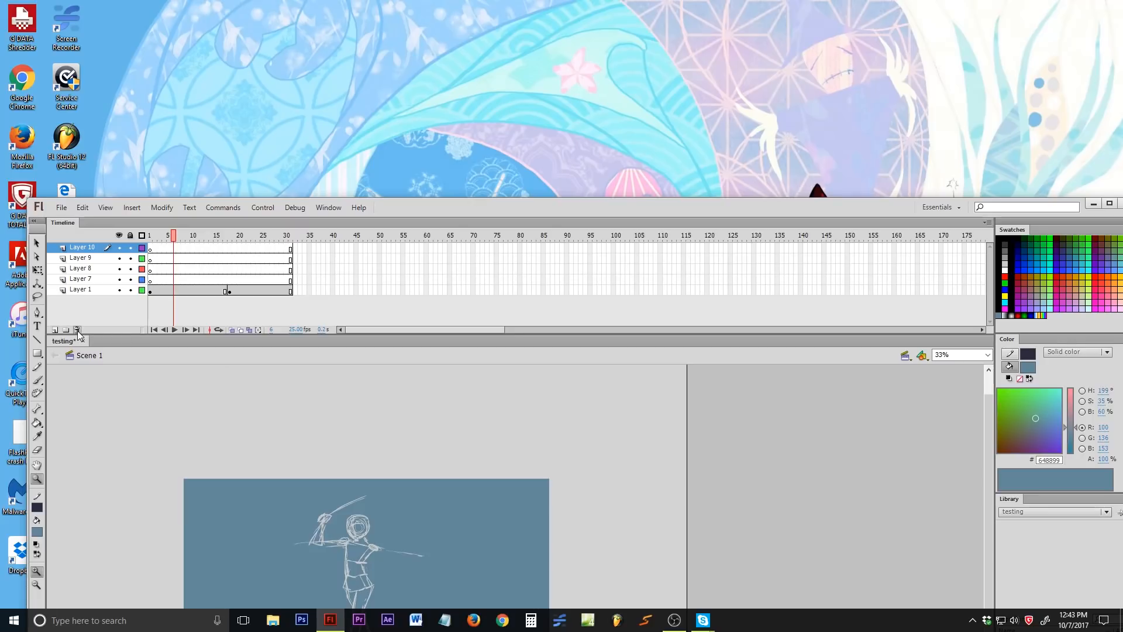
# - Delete the four added layers, leaving only Layer 1
pyautogui.click(77, 331)
pyautogui.click(77, 331)
pyautogui.click(78, 331)
pyautogui.click(77, 331)
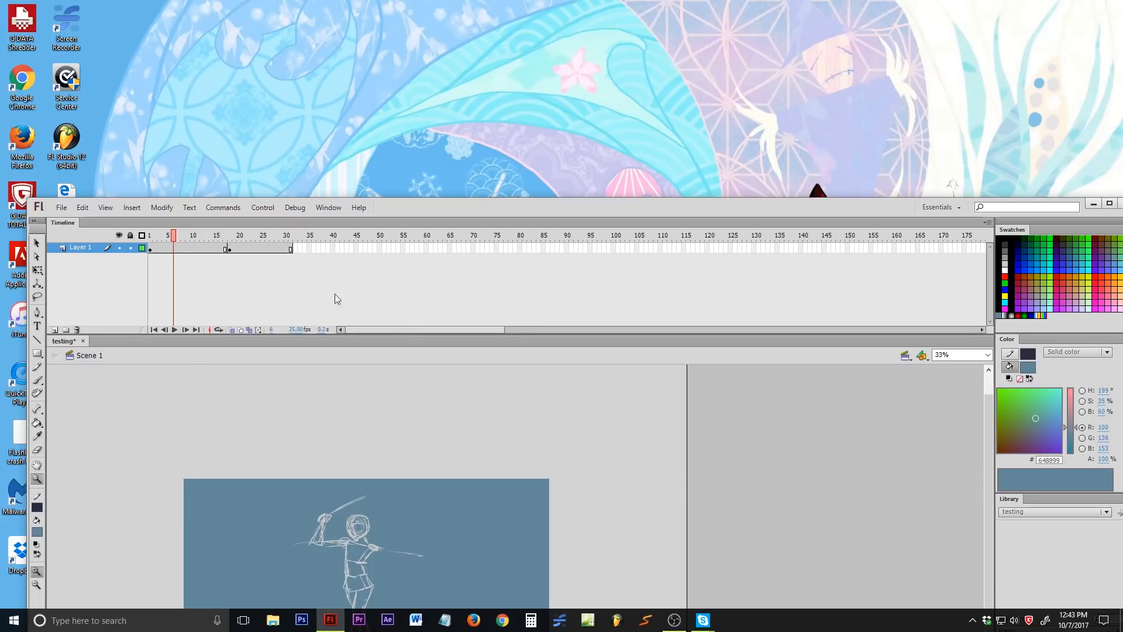
# - Move the program window higher, and insert frames from frame 6 onward to extend Layer 1 to about frame 70
pyautogui.moveTo(694, 202); pyautogui.dragTo(668, 134)
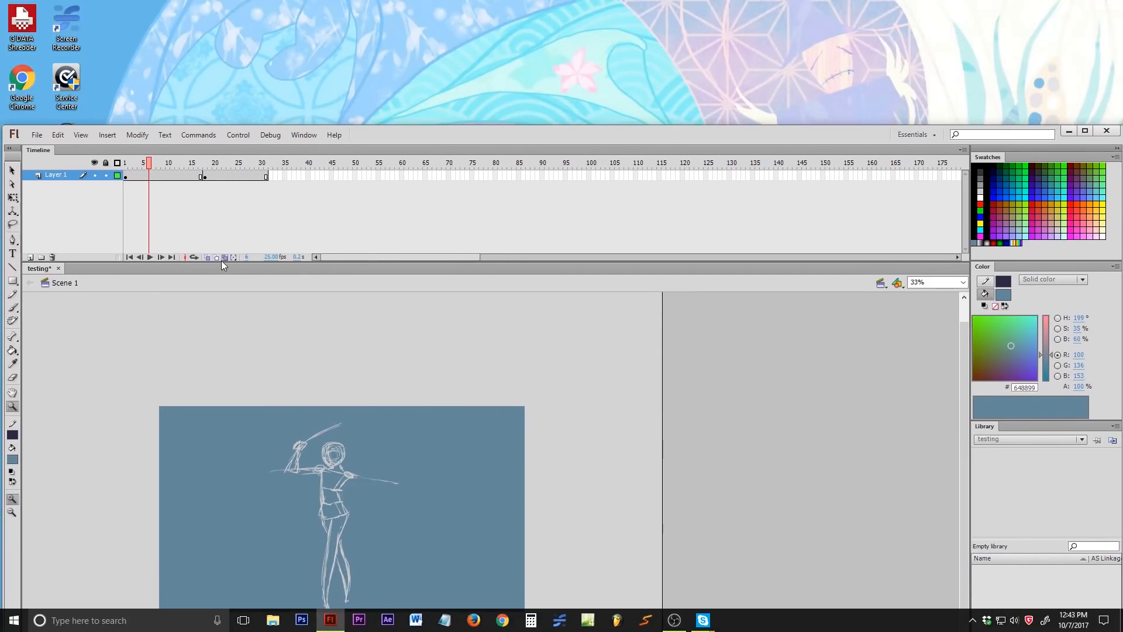
pyautogui.moveTo(157, 167)
pyautogui.mouseDown()
pyautogui.moveTo(114, 167)
pyautogui.moveTo(320, 183)
pyautogui.moveTo(113, 184)
pyautogui.mouseUp()
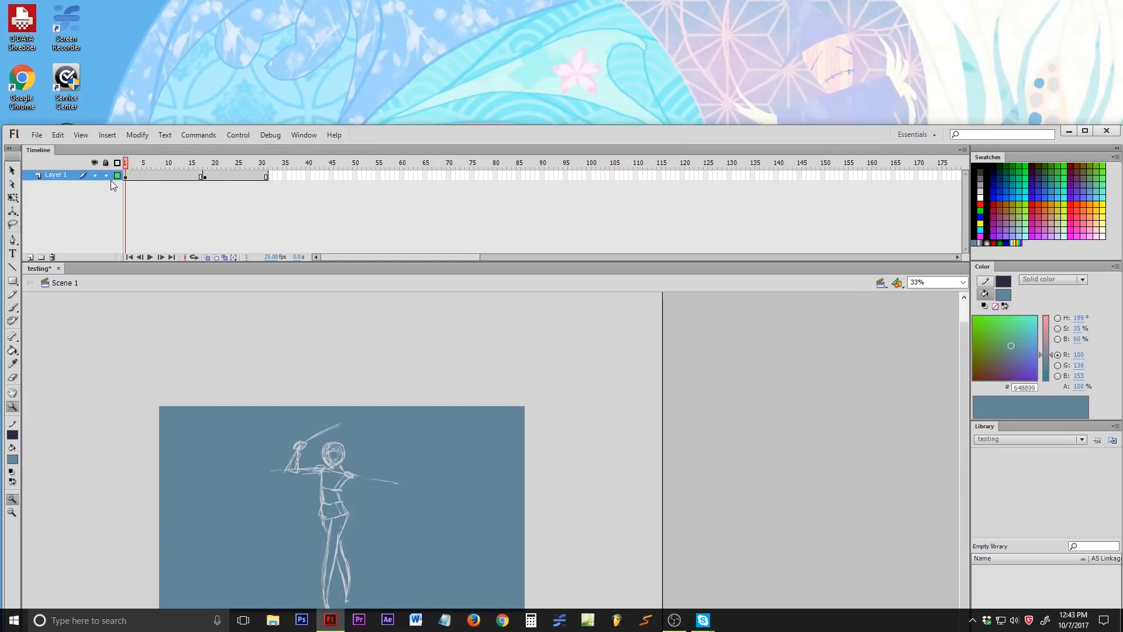
pyautogui.click(145, 167)
pyautogui.click(147, 167)
pyautogui.press('F5')
pyautogui.press('F5')
pyautogui.press('F5')
pyautogui.press('F5')
pyautogui.press('F5')
pyautogui.press('F5')
pyautogui.press('F5')
pyautogui.press('F5')
pyautogui.press('F5')
pyautogui.press('F5')
pyautogui.press('F5')
pyautogui.press('F5')
pyautogui.press('F5')
pyautogui.press('F5')
pyautogui.press('F5')
pyautogui.press('F5')
pyautogui.press('F5')
pyautogui.press('F5')
pyautogui.press('F5')
pyautogui.press('F5')
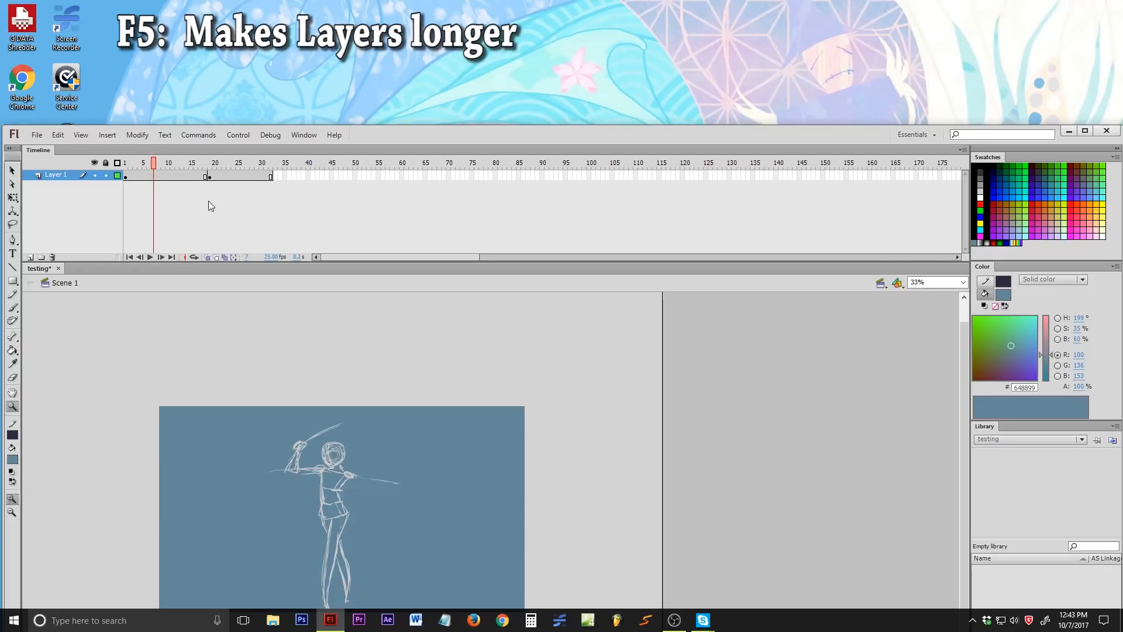
pyautogui.press('F5')
pyautogui.press('F5')
pyautogui.press('F5')
pyautogui.press('F5')
pyautogui.press('F5')
pyautogui.press('F5')
pyautogui.press('F5')
pyautogui.press('F5')
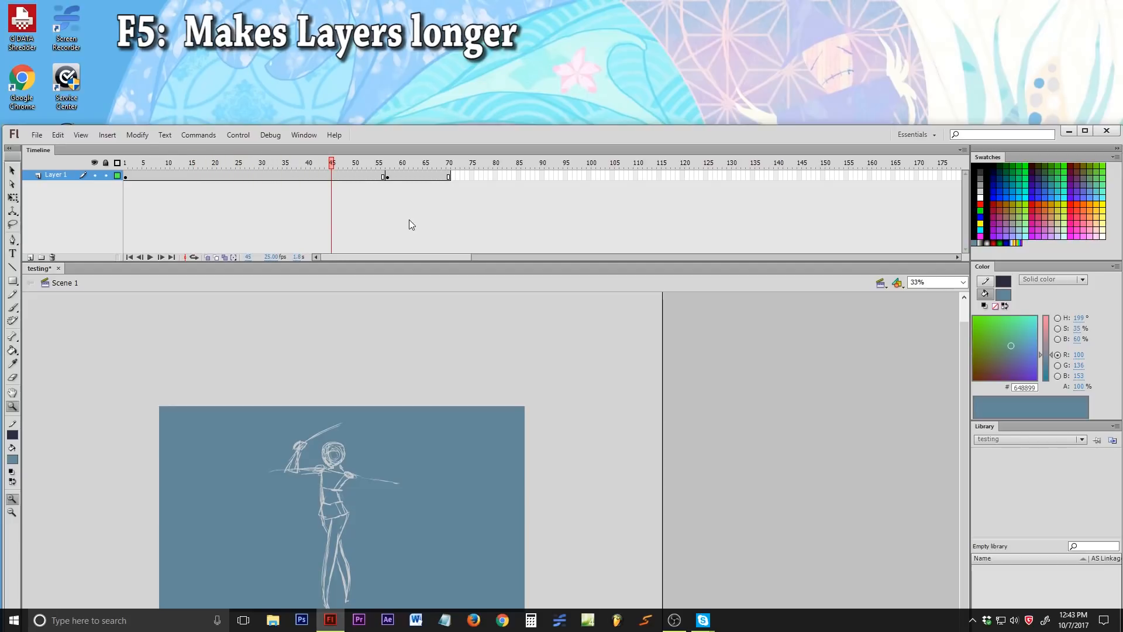
# - Remove frames at the playhead to shorten Layer 1 again
pyautogui.hotkey('shift', 'F5')
pyautogui.hotkey('shift', 'F5')
pyautogui.hotkey('shift', 'F5')
pyautogui.hotkey('shift', 'F5')
pyautogui.hotkey('shift', 'F5')
pyautogui.hotkey('shift', 'F5')
pyautogui.hotkey('shift', 'F5')
pyautogui.hotkey('shift', 'F5')
pyautogui.hotkey('shift', 'F5')
pyautogui.hotkey('shift', 'F5')
pyautogui.hotkey('shift', 'F5')
pyautogui.hotkey('shift', 'F5')
pyautogui.hotkey('shift', 'F5')
pyautogui.hotkey('shift', 'F5')
pyautogui.hotkey('shift', 'F5')
pyautogui.hotkey('shift', 'F5')
pyautogui.hotkey('shift', 'F5')
pyautogui.hotkey('shift', 'F5')
pyautogui.hotkey('shift', 'F5')
pyautogui.hotkey('shift', 'F5')
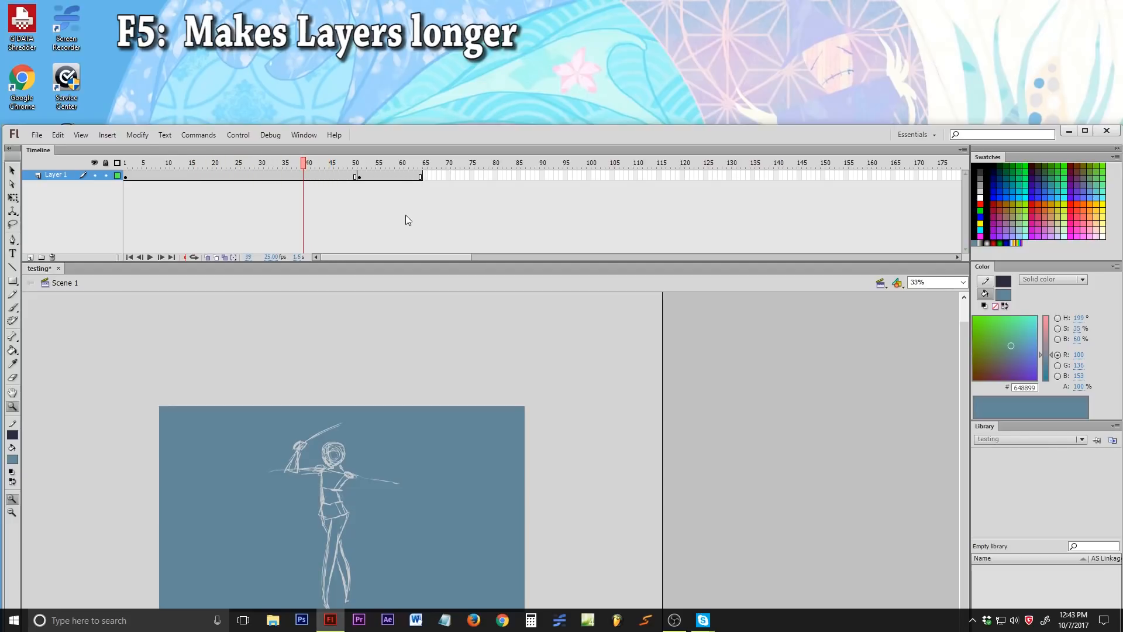
# - Place the playhead near frame 9 and insert more frames so Layer 1 runs to frame 45
pyautogui.click(164, 166)
pyautogui.press('F5')
pyautogui.press('F5')
pyautogui.press('F5')
pyautogui.press('F5')
pyautogui.press('F5')
pyautogui.press('F5')
pyautogui.press('F5')
pyautogui.press('F5')
pyautogui.press('F5')
pyautogui.press('F5')
# - Return the playhead to the start of the timeline and remove frames until Layer 1 ends at about frame 33
pyautogui.click(125, 164)
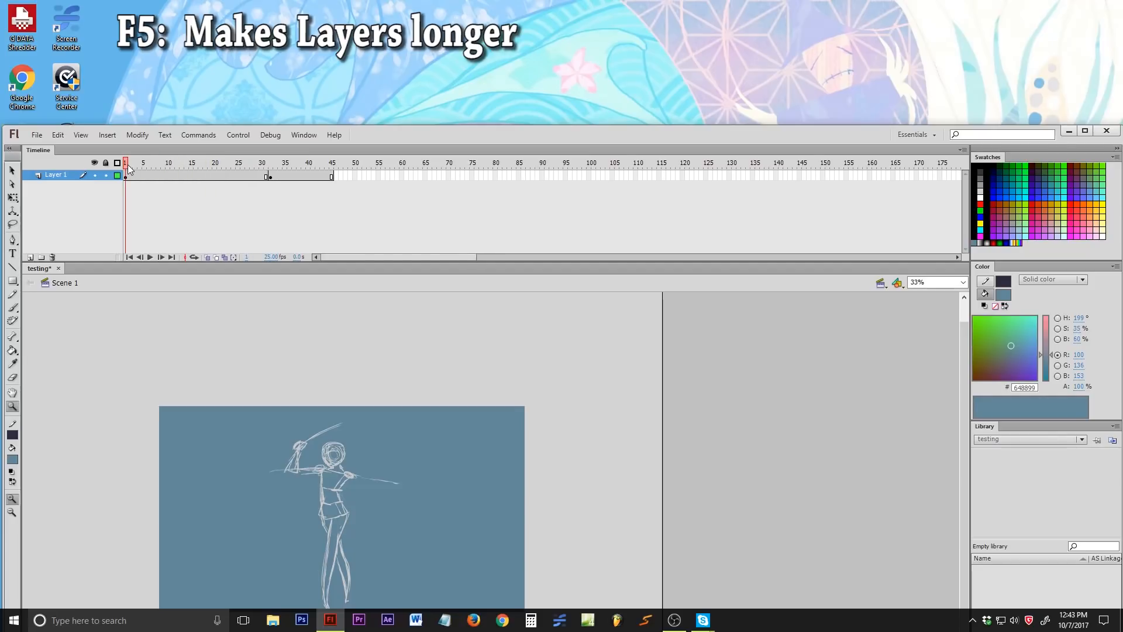
pyautogui.hotkey('shift', 'F5')
pyautogui.hotkey('shift', 'F5')
pyautogui.hotkey('shift', 'F5')
pyautogui.hotkey('shift', 'F5')
pyautogui.hotkey('shift', 'F5')
pyautogui.hotkey('shift', 'F5')
pyautogui.hotkey('shift', 'F5')
pyautogui.hotkey('shift', 'F5')
pyautogui.hotkey('shift', 'F5')
pyautogui.hotkey('shift', 'F5')
pyautogui.hotkey('shift', 'F5')
pyautogui.hotkey('shift', 'F5')
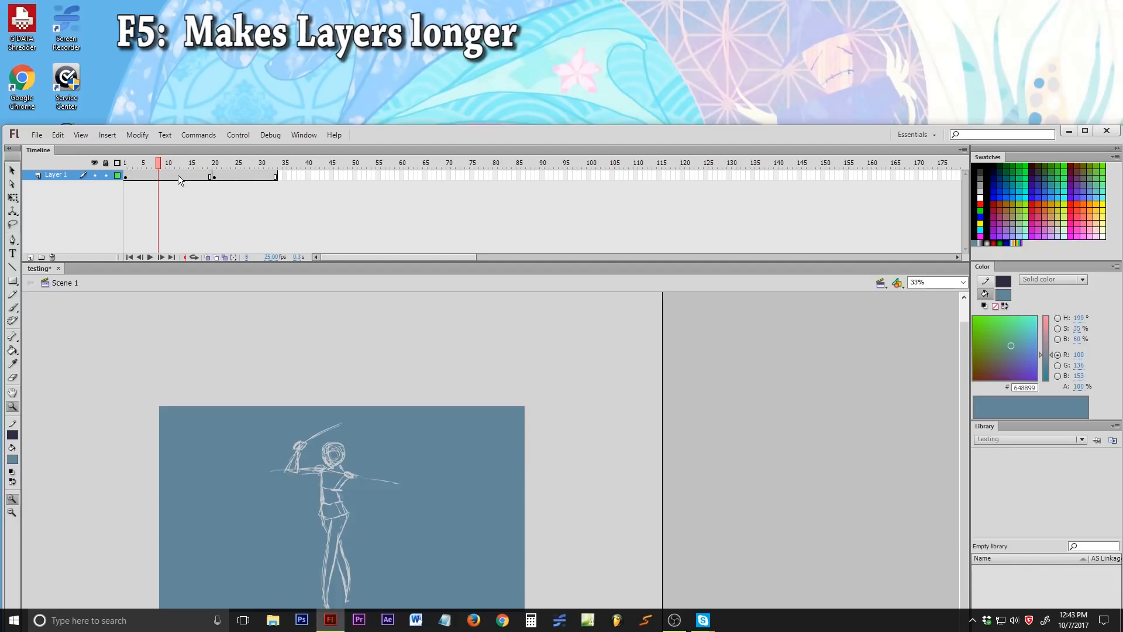
# - Place the playhead near the start of the timeline and insert frames until Layer 1 runs to about frame 54
pyautogui.moveTo(158, 164); pyautogui.dragTo(110, 169)
pyautogui.click(124, 177)
pyautogui.click(135, 164)
pyautogui.press('F5')
pyautogui.press('F5')
pyautogui.press('F5')
pyautogui.press('F5')
pyautogui.press('F5')
pyautogui.press('F5')
pyautogui.press('F5')
pyautogui.press('F5')
pyautogui.press('F5')
pyautogui.press('F5')
pyautogui.press('F5')
pyautogui.press('F5')
pyautogui.press('F5')
pyautogui.press('F5')
pyautogui.press('F5')
pyautogui.press('F5')
pyautogui.press('F5')
pyautogui.press('F5')
pyautogui.press('F5')
pyautogui.press('F5')
pyautogui.press('F5')
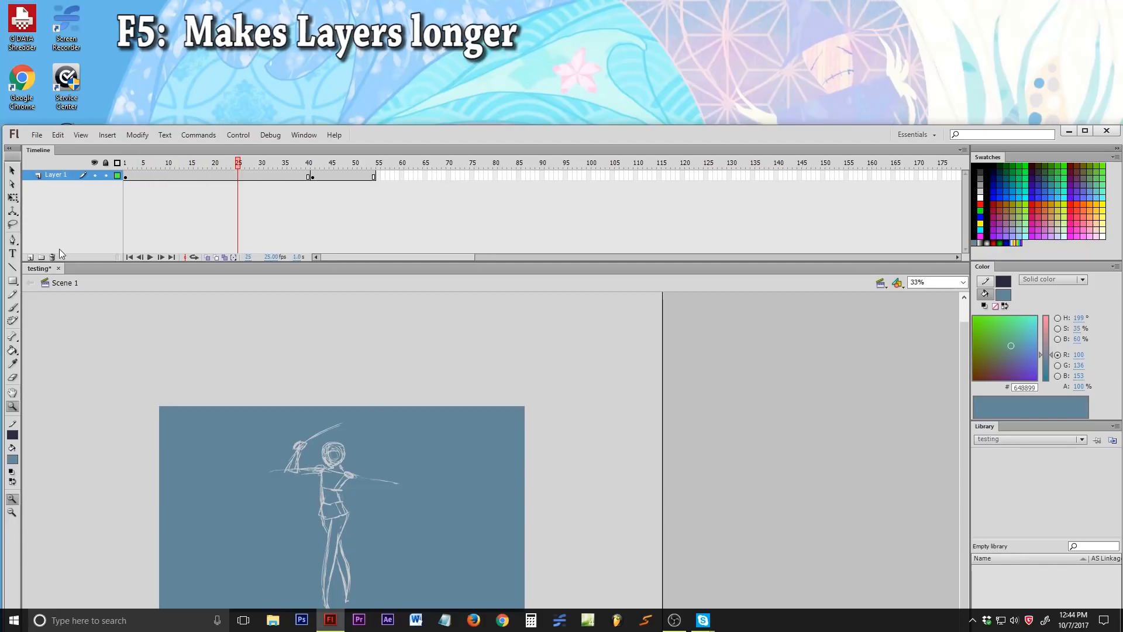
# - Add five new layers above Layer 1
pyautogui.click(30, 256)
pyautogui.click(30, 256)
pyautogui.click(30, 256)
pyautogui.click(31, 256)
pyautogui.click(30, 257)
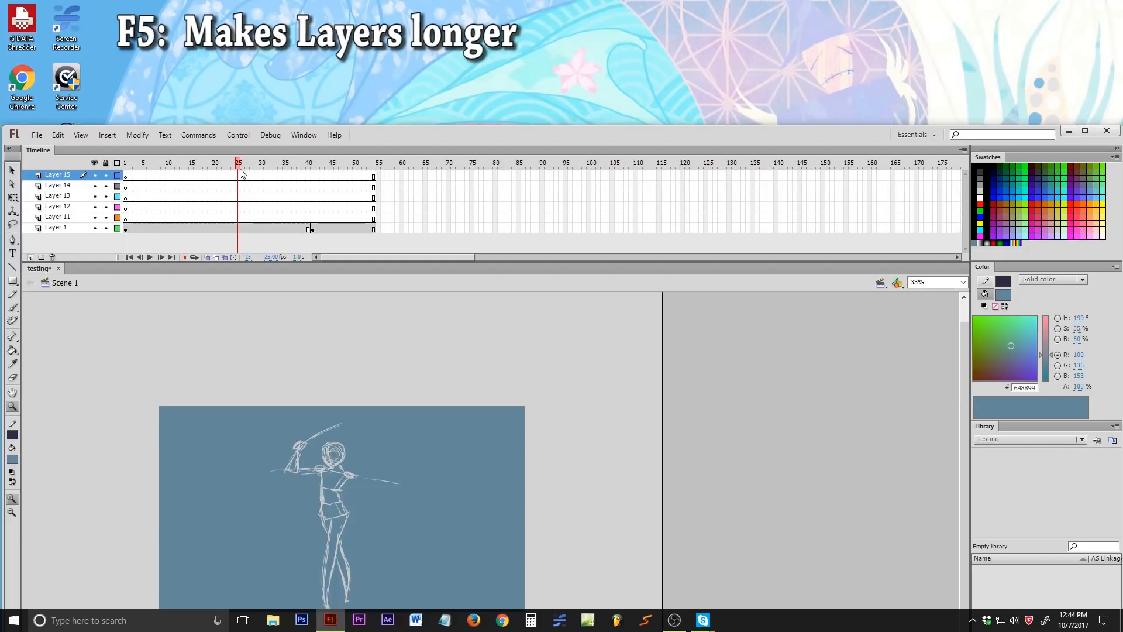
# - Return the playhead to the start of the timeline and insert about twenty frames across all six layers at once
pyautogui.moveTo(207, 164); pyautogui.dragTo(104, 164)
pyautogui.press('F5')
pyautogui.press('F5')
pyautogui.press('F5')
pyautogui.press('F5')
pyautogui.press('F5')
pyautogui.press('F5')
pyautogui.press('F5')
pyautogui.press('F5')
pyautogui.press('F5')
pyautogui.press('F5')
pyautogui.press('F5')
pyautogui.press('F5')
pyautogui.press('F5')
pyautogui.press('F5')
pyautogui.press('F5')
pyautogui.press('F5')
pyautogui.press('F5')
pyautogui.press('F5')
pyautogui.press('F5')
pyautogui.press('F5')
pyautogui.press('F5')
# - Remove frames across all layers until they end at about frame 59
pyautogui.hotkey('shift', 'F5')
pyautogui.hotkey('shift', 'F5')
pyautogui.hotkey('shift', 'F5')
pyautogui.hotkey('shift', 'F5')
pyautogui.hotkey('shift', 'F5')
pyautogui.hotkey('shift', 'F5')
pyautogui.hotkey('shift', 'F5')
pyautogui.hotkey('shift', 'F5')
pyautogui.hotkey('shift', 'F5')
pyautogui.hotkey('shift', 'F5')
pyautogui.hotkey('shift', 'F5')
pyautogui.hotkey('shift', 'F5')
pyautogui.hotkey('shift', 'F5')
pyautogui.hotkey('shift', 'F5')
pyautogui.hotkey('shift', 'F5')
pyautogui.hotkey('shift', 'F5')
pyautogui.hotkey('shift', 'F5')
pyautogui.hotkey('shift', 'F5')
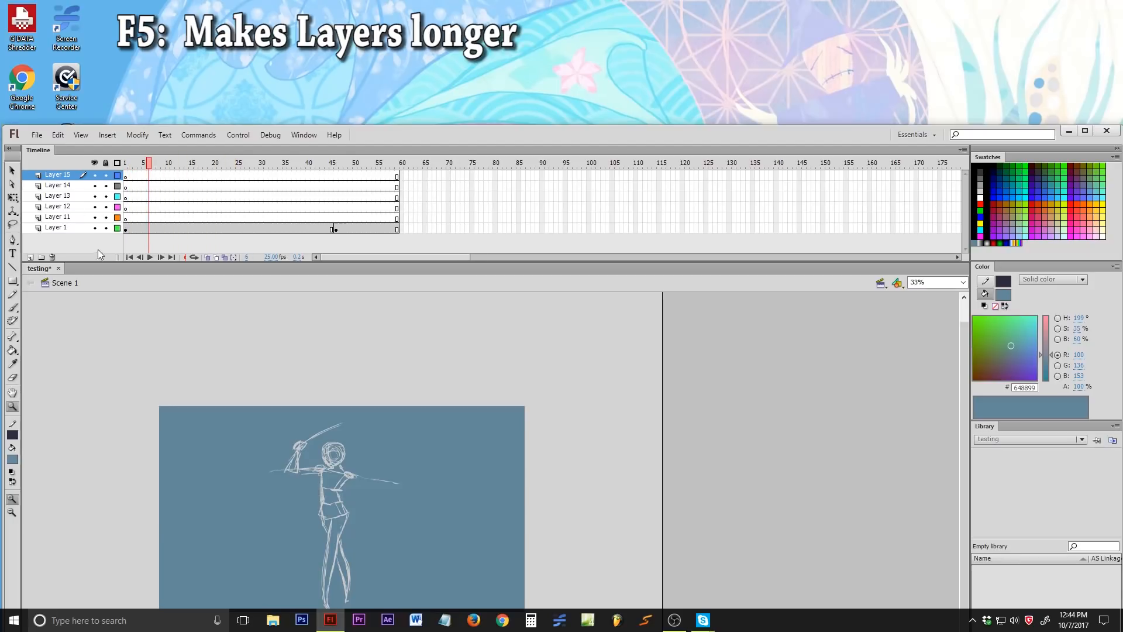
# - Select frame 6 on Layer 1 and insert frames on that layer alone until it runs to about frame 81
pyautogui.click(150, 227)
pyautogui.press('F5')
pyautogui.press('F5')
pyautogui.press('F5')
pyautogui.press('F5')
pyautogui.press('F5')
pyautogui.press('F5')
pyautogui.press('F5')
pyautogui.press('F5')
pyautogui.press('F5')
pyautogui.press('F5')
pyautogui.press('F5')
pyautogui.press('F5')
pyautogui.press('F5')
pyautogui.press('F5')
pyautogui.press('F5')
pyautogui.press('F5')
pyautogui.press('F5')
pyautogui.press('F5')
pyautogui.press('F5')
pyautogui.press('F5')
pyautogui.press('F5')
# - Remove frames from Layer 1 alone until it ends level with the other layers at about frame 59
pyautogui.hotkey('shift', 'F5')
pyautogui.hotkey('shift', 'F5')
pyautogui.hotkey('shift', 'F5')
pyautogui.hotkey('shift', 'F5')
pyautogui.hotkey('shift', 'F5')
pyautogui.hotkey('shift', 'F5')
pyautogui.hotkey('shift', 'F5')
pyautogui.hotkey('shift', 'F5')
pyautogui.hotkey('shift', 'F5')
pyautogui.hotkey('shift', 'F5')
pyautogui.hotkey('shift', 'F5')
pyautogui.hotkey('shift', 'F5')
pyautogui.hotkey('shift', 'F5')
pyautogui.hotkey('shift', 'F5')
pyautogui.hotkey('shift', 'F5')
pyautogui.hotkey('shift', 'F5')
pyautogui.hotkey('shift', 'F5')
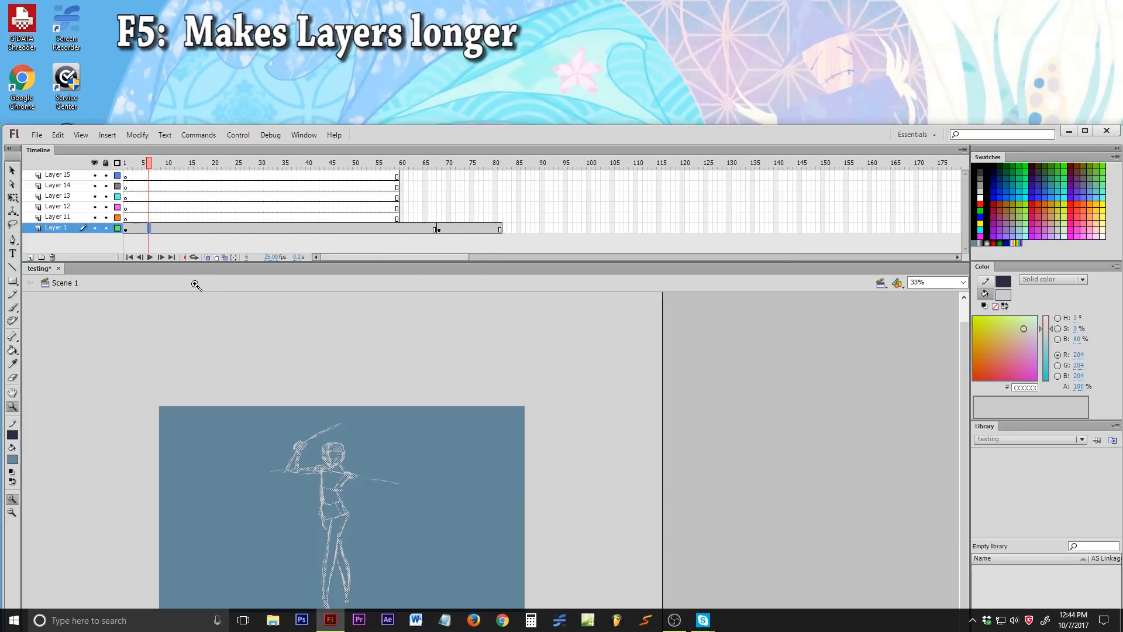
pyautogui.hotkey('shift', 'F5')
pyautogui.hotkey('shift', 'F5')
pyautogui.hotkey('shift', 'F5')
pyautogui.hotkey('shift', 'F5')
pyautogui.hotkey('shift', 'F5')
pyautogui.hotkey('shift', 'F5')
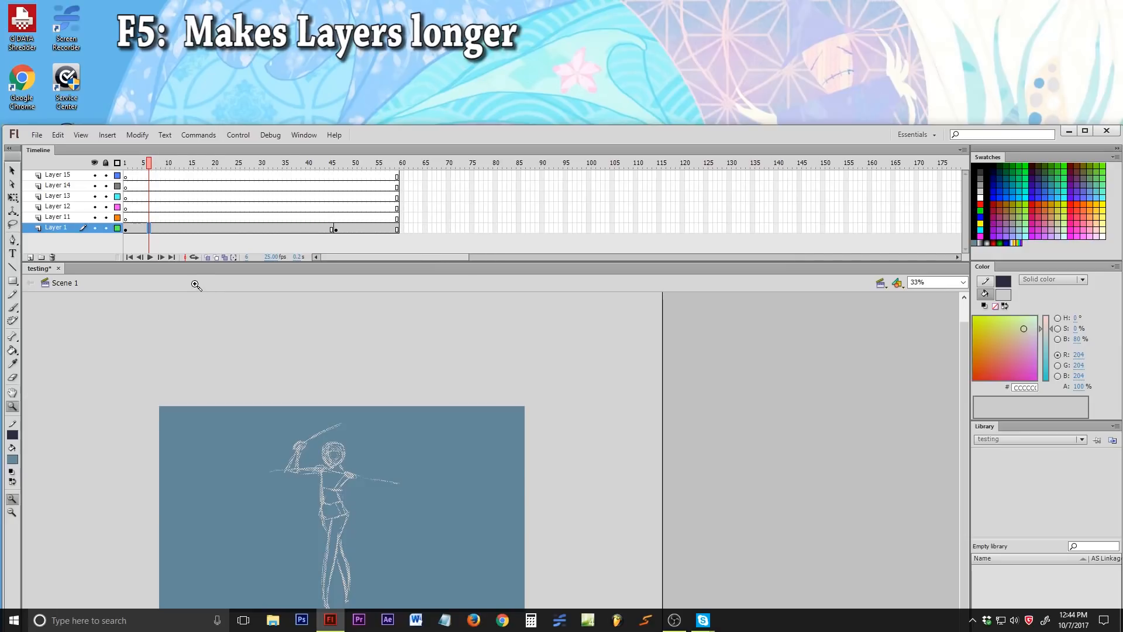
# - Deselect the Layer 1 frame by placing the playhead at frame 26, and remove twelve frames from all layers
pyautogui.click(322, 165)
pyautogui.click(243, 164)
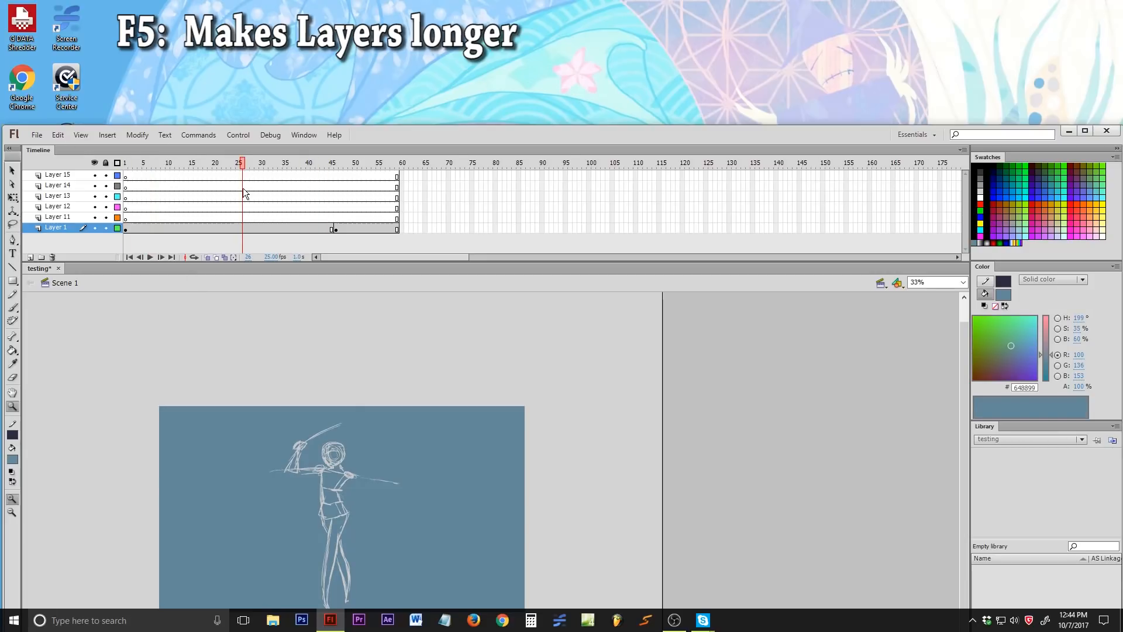
pyautogui.hotkey('shift', 'F5')
pyautogui.hotkey('shift', 'F5')
pyautogui.hotkey('shift', 'F5')
pyautogui.hotkey('shift', 'F5')
pyautogui.hotkey('shift', 'F5')
pyautogui.hotkey('shift', 'F5')
pyautogui.hotkey('shift', 'F5')
pyautogui.hotkey('shift', 'F5')
pyautogui.hotkey('shift', 'F5')
pyautogui.hotkey('shift', 'F5')
pyautogui.hotkey('shift', 'F5')
pyautogui.hotkey('shift', 'F5')
# - Move the playhead to about frame 15 and remove frames until all layers end at about frame 31
pyautogui.click(191, 166)
pyautogui.hotkey('shift', 'F5')
pyautogui.hotkey('shift', 'F5')
pyautogui.hotkey('shift', 'F5')
pyautogui.hotkey('shift', 'F5')
pyautogui.hotkey('shift', 'F5')
pyautogui.hotkey('shift', 'F5')
pyautogui.hotkey('shift', 'F5')
pyautogui.hotkey('shift', 'F5')
pyautogui.hotkey('shift', 'F5')
pyautogui.hotkey('shift', 'F5')
pyautogui.hotkey('shift', 'F5')
pyautogui.hotkey('shift', 'F5')
pyautogui.hotkey('shift', 'F5')
pyautogui.hotkey('shift', 'F5')
pyautogui.hotkey('shift', 'F5')
pyautogui.hotkey('shift', 'F5')
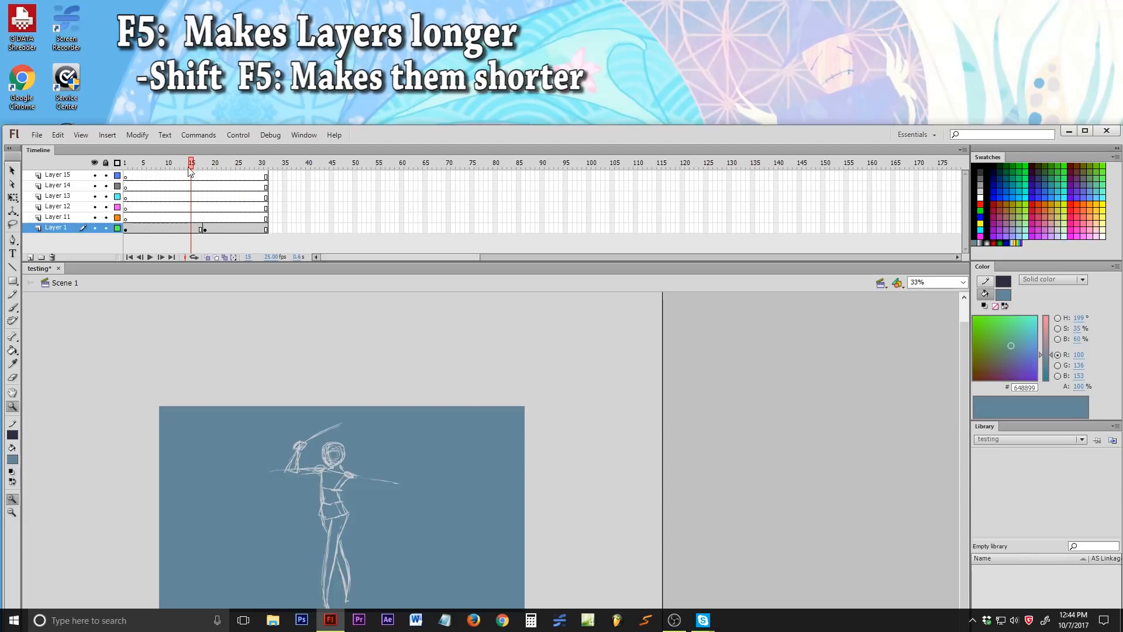
# - Select frame 10 on Layer 12 and remove several frames from that layer alone
pyautogui.click(149, 164)
pyautogui.click(167, 207)
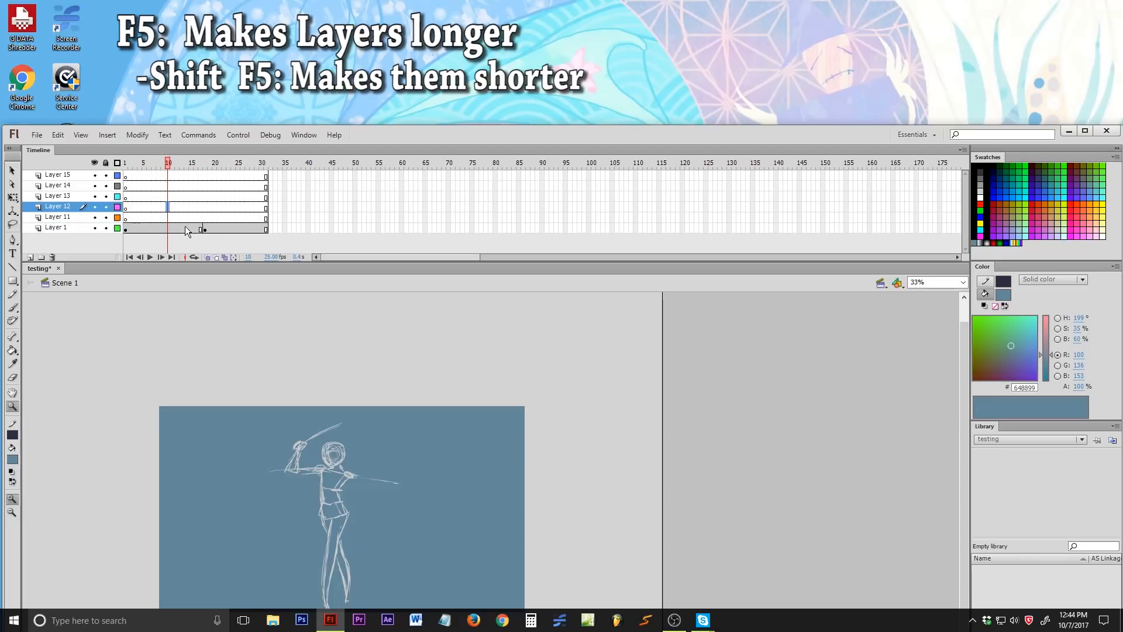
pyautogui.hotkey('shift', 'F5')
pyautogui.hotkey('shift', 'F5')
pyautogui.hotkey('shift', 'F5')
pyautogui.hotkey('shift', 'F5')
pyautogui.hotkey('shift', 'F5')
pyautogui.hotkey('shift', 'F5')
pyautogui.hotkey('shift', 'F5')
# - Insert frames on Layer 12 alone until it ends level with the other layers at about frame 31
pyautogui.press('F5')
pyautogui.press('F5')
pyautogui.press('F5')
pyautogui.press('F5')
pyautogui.press('F5')
pyautogui.press('F5')
pyautogui.press('F5')
# - Select frames 4 to 15 across all six layers and insert frames repeatedly to lengthen every layer by twelve frames each time
pyautogui.moveTo(139, 175); pyautogui.dragTo(192, 241)
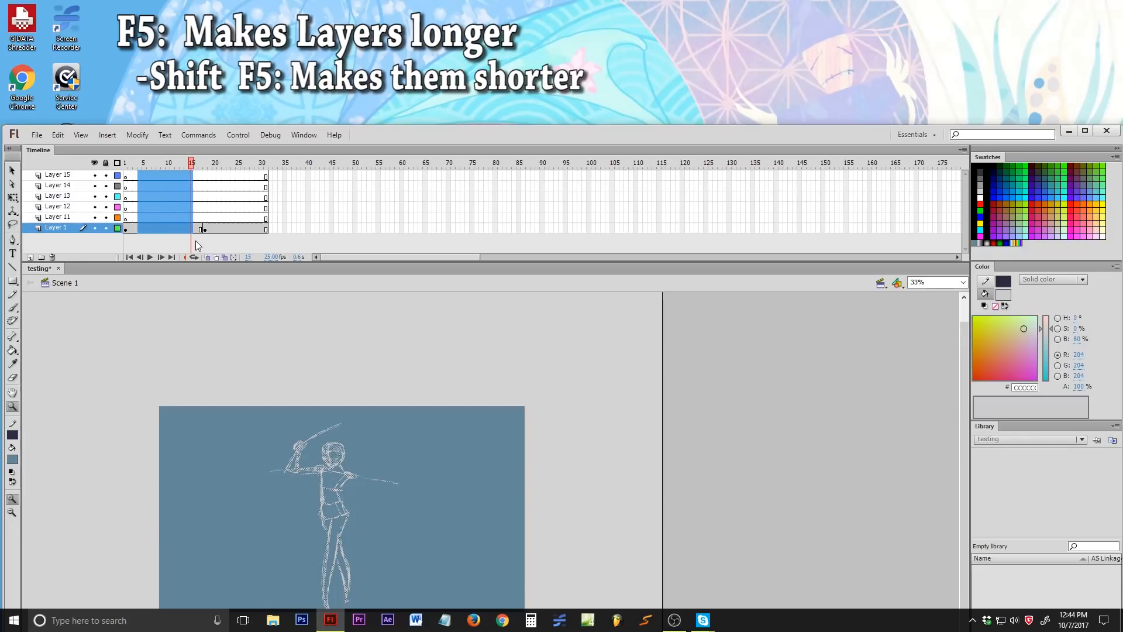
pyautogui.press('F5')
pyautogui.press('F5')
pyautogui.press('F5')
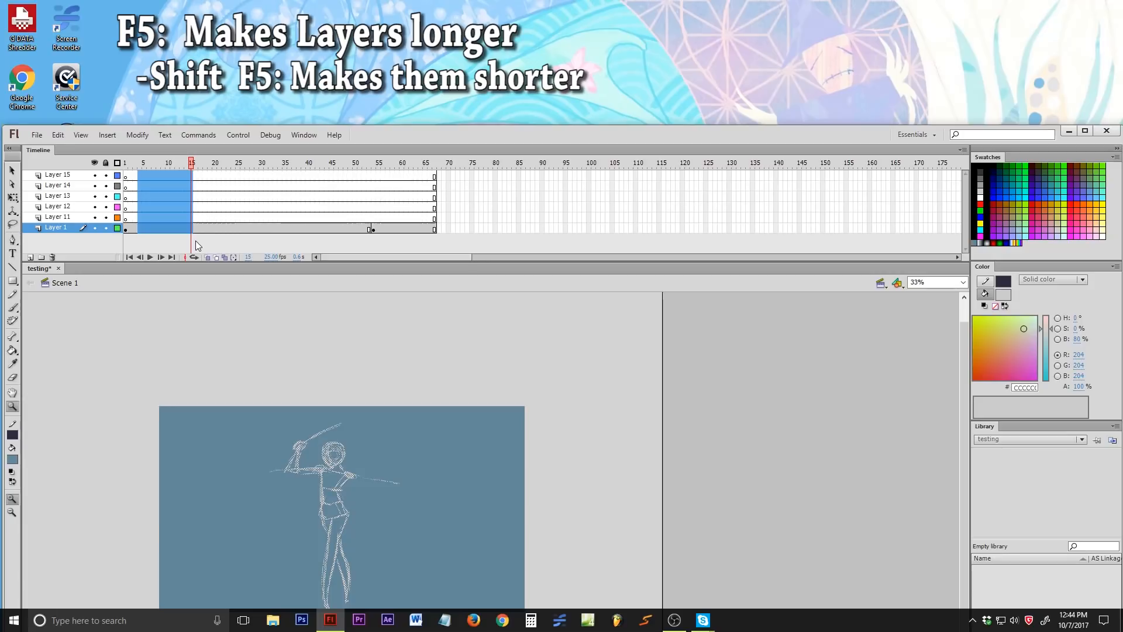
pyautogui.press('F5')
pyautogui.press('F5')
# - Remove frames from all layers until they end at about frame 34, and put the playhead at frame 10
pyautogui.hotkey('shift', 'F5')
pyautogui.hotkey('shift', 'F5')
pyautogui.hotkey('shift', 'F5')
pyautogui.hotkey('shift', 'F5')
pyautogui.hotkey('shift', 'F5')
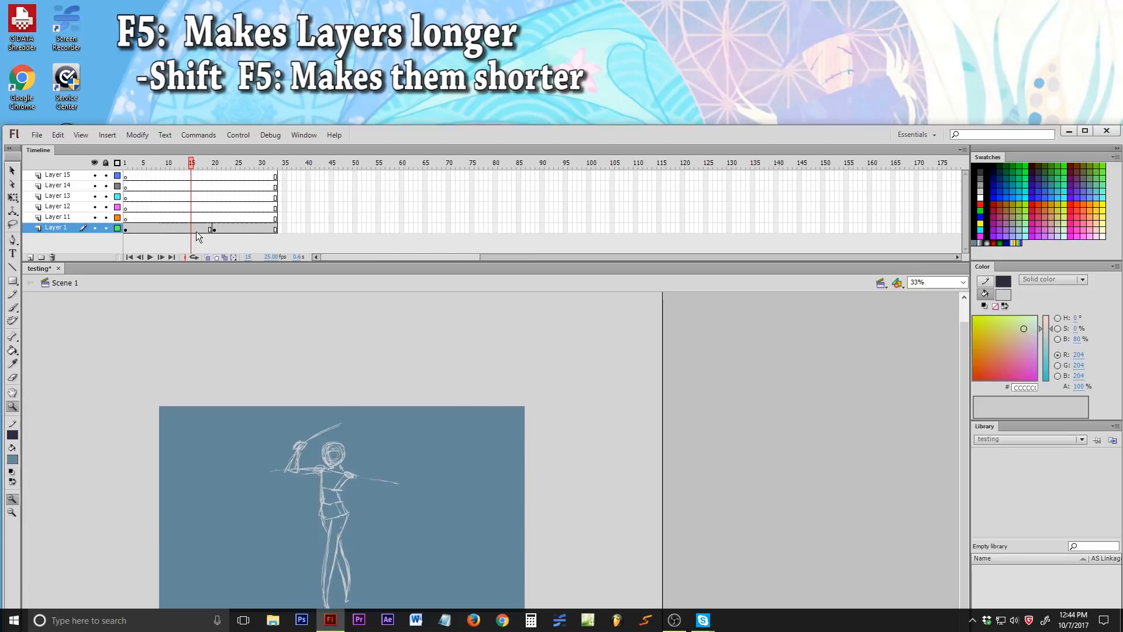
pyautogui.click(166, 172)
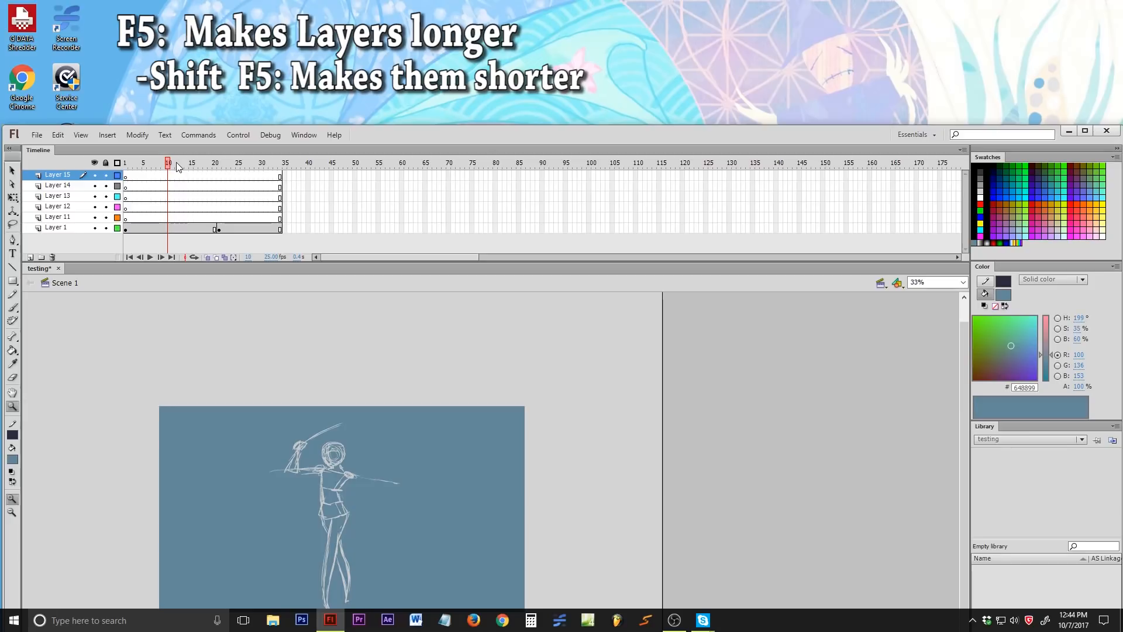
# - Insert a keyframe that keeps the drawing at frame 9 on Layer 1, and check the frames around it
pyautogui.click(163, 229)
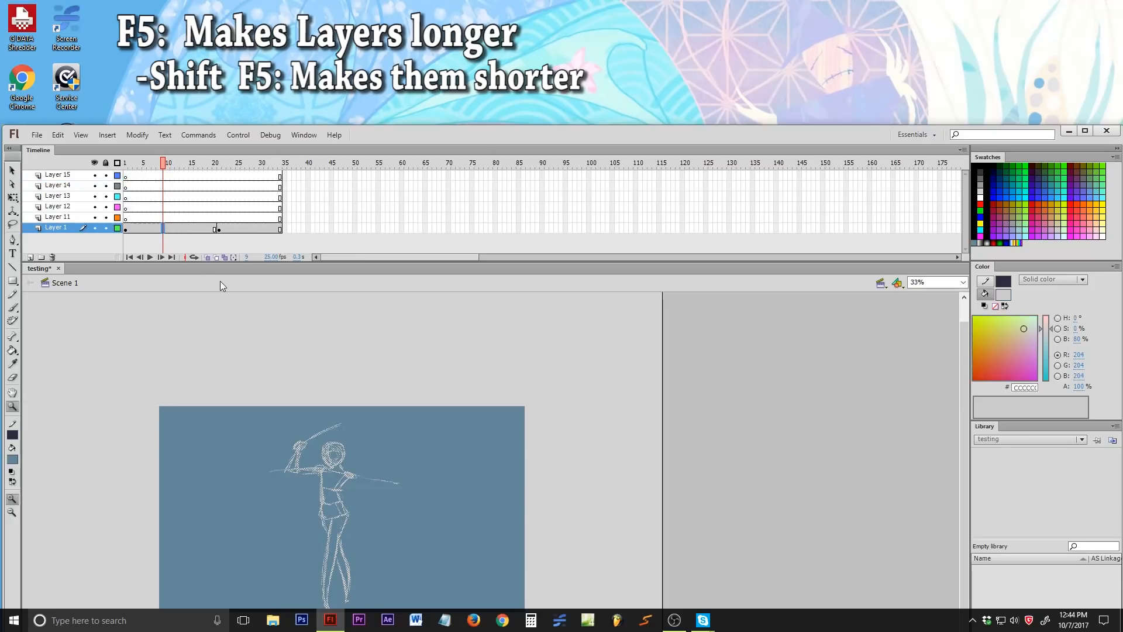
pyautogui.press('F6')
pyautogui.click(125, 229)
pyautogui.click(162, 229)
pyautogui.click(219, 229)
pyautogui.click(195, 228)
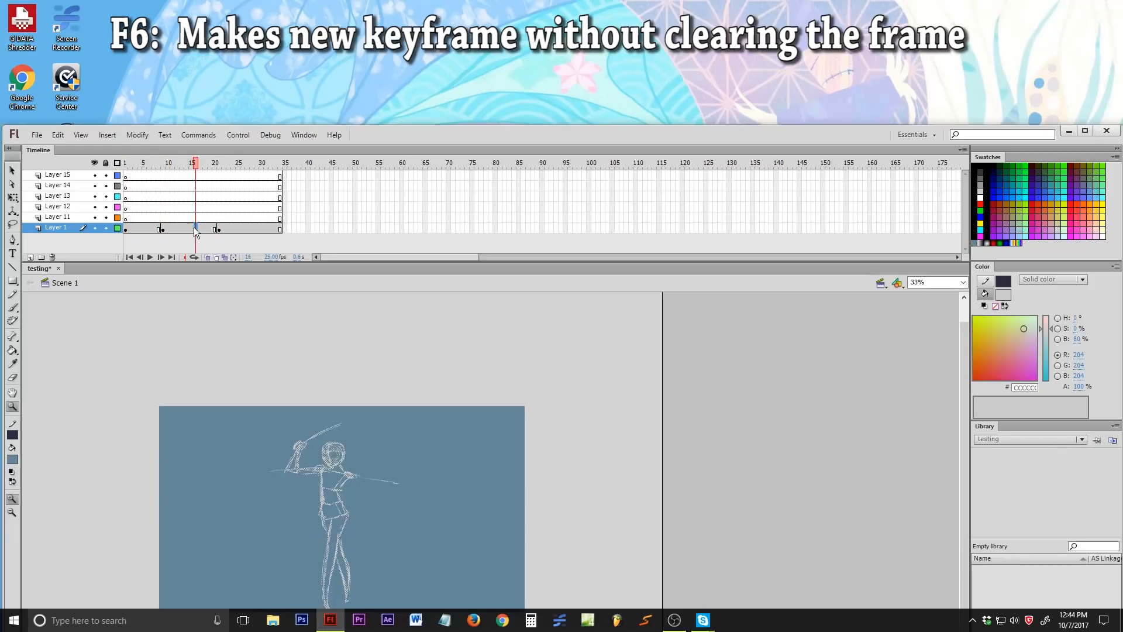
# - Delete the drawing from Layer 1's frame 9 keyframe and scrub the playhead across the change
pyautogui.click(168, 227)
pyautogui.click(147, 227)
pyautogui.click(185, 226)
pyautogui.press('Delete')
pyautogui.click(143, 231)
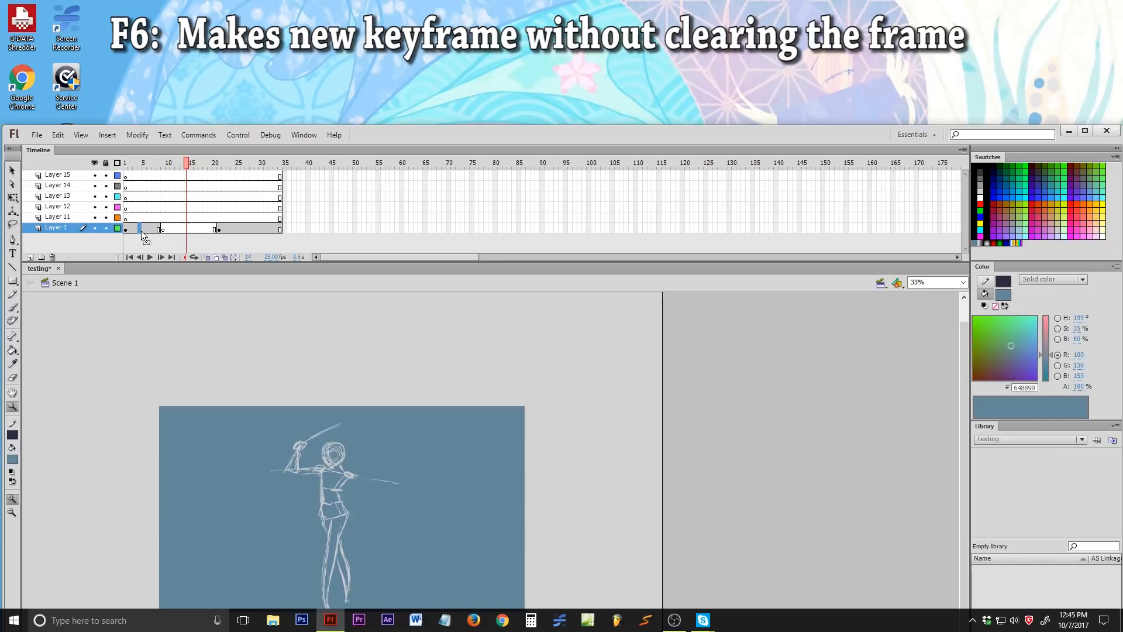
pyautogui.moveTo(143, 166)
pyautogui.mouseDown()
pyautogui.moveTo(103, 170)
pyautogui.moveTo(169, 183)
pyautogui.mouseUp()
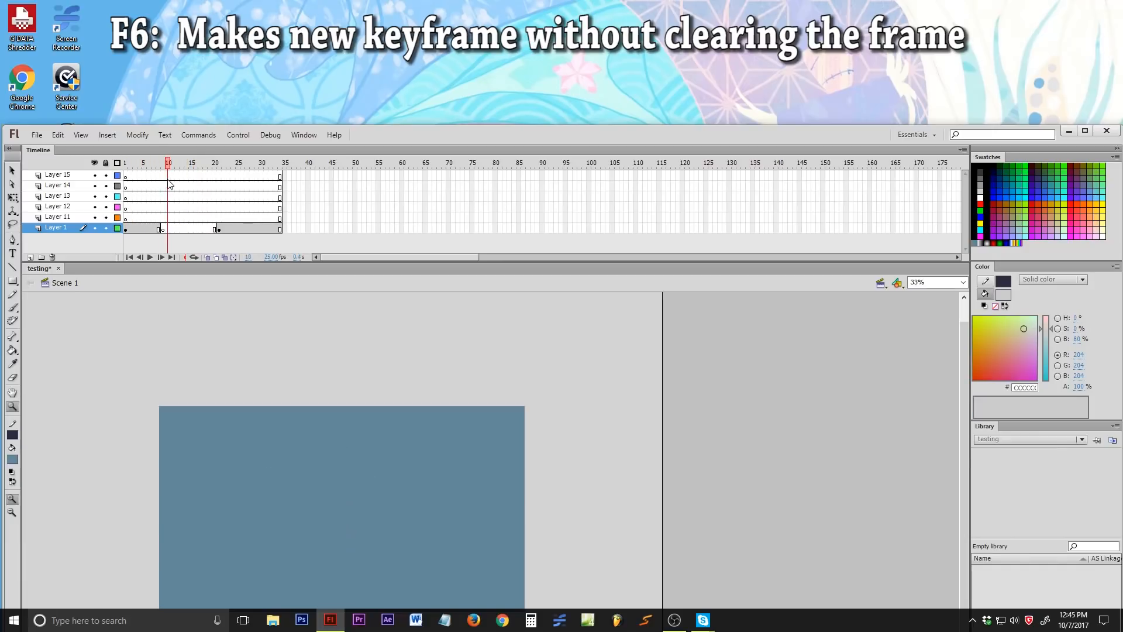
# - Compare what Layer 1 shows before, inside and after the emptied keyframe span by selecting frames in each
pyautogui.click(152, 229)
pyautogui.click(171, 229)
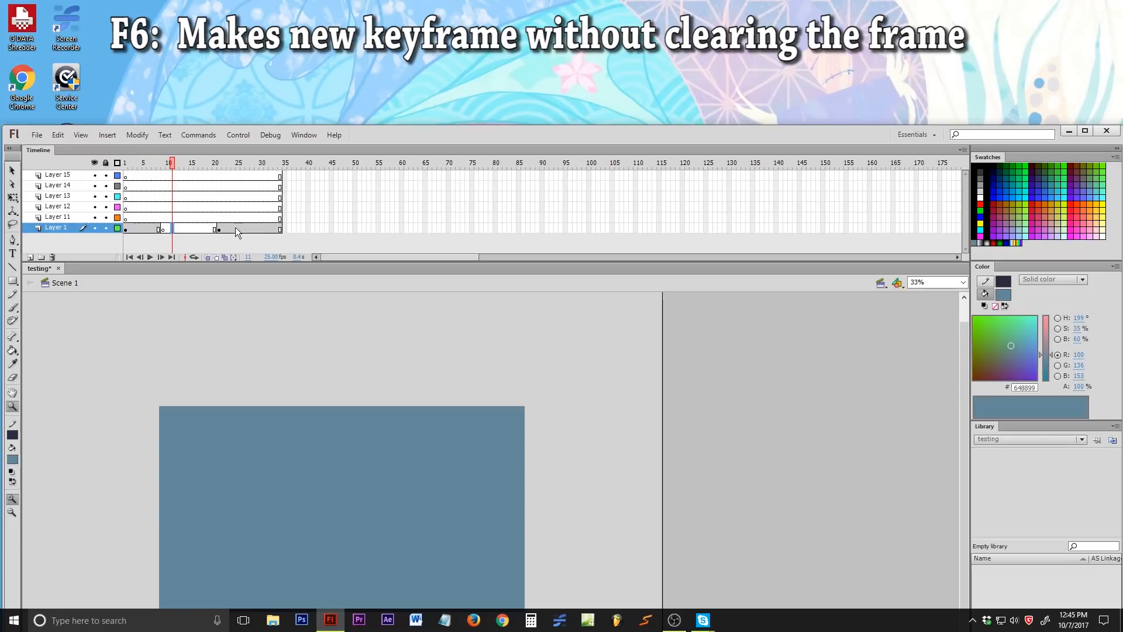
pyautogui.click(235, 228)
pyautogui.click(156, 230)
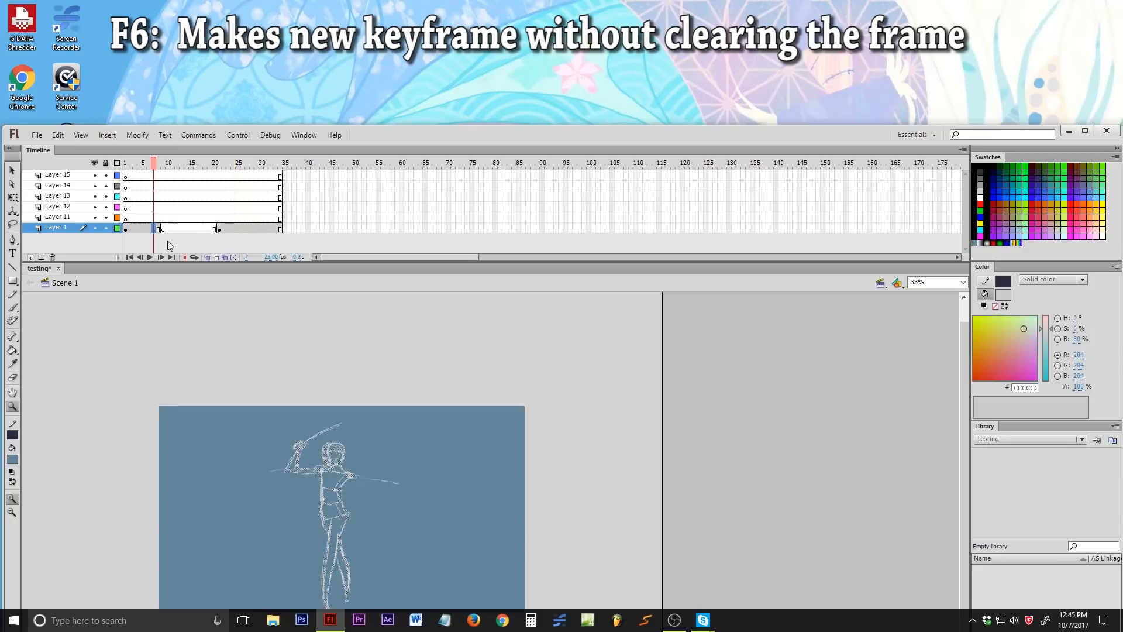
pyautogui.click(234, 229)
pyautogui.click(153, 229)
pyautogui.click(144, 228)
pyautogui.click(219, 229)
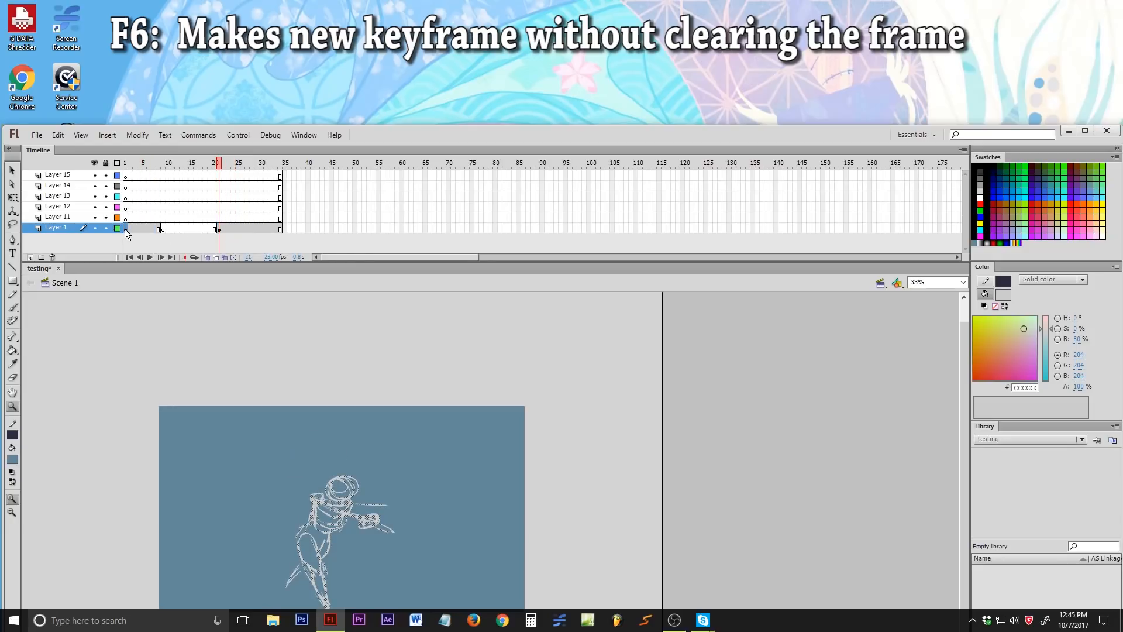
# - Insert keyframes at frames 13 and 18 on Layer 1
pyautogui.click(181, 229)
pyautogui.press('F6')
pyautogui.click(205, 230)
pyautogui.press('F6')
# - Insert a keyframe at frame 14 on Layer 11 and keyframes at frames 9, 17 and 18 on Layer 14
pyautogui.click(187, 218)
pyautogui.press('F6')
pyautogui.moveTo(202, 186); pyautogui.dragTo(205, 186)
pyautogui.press('F6')
pyautogui.click(163, 186)
# - Try inserting keyframes on every frame from 4 to about 25 on Layers 12 and 13, and undo them
pyautogui.moveTo(140, 208)
pyautogui.mouseDown()
pyautogui.moveTo(238, 198)
pyautogui.moveTo(277, 172)
pyautogui.mouseUp()
pyautogui.press('F6')
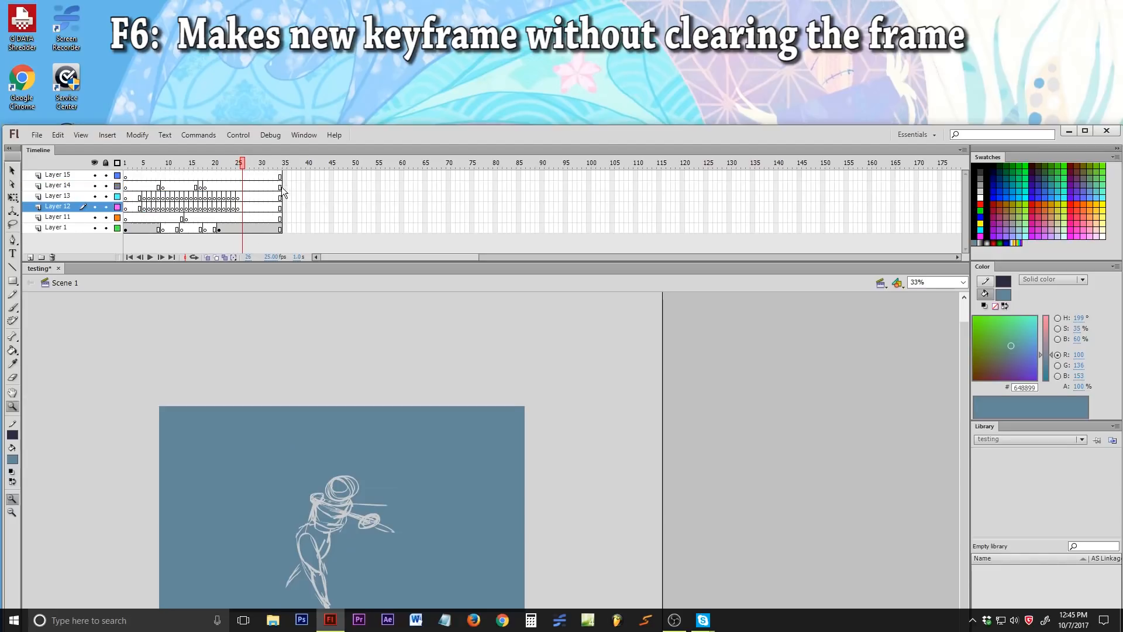
pyautogui.hotkey('ctrl', 'z')
pyautogui.hotkey('ctrl', 'z')
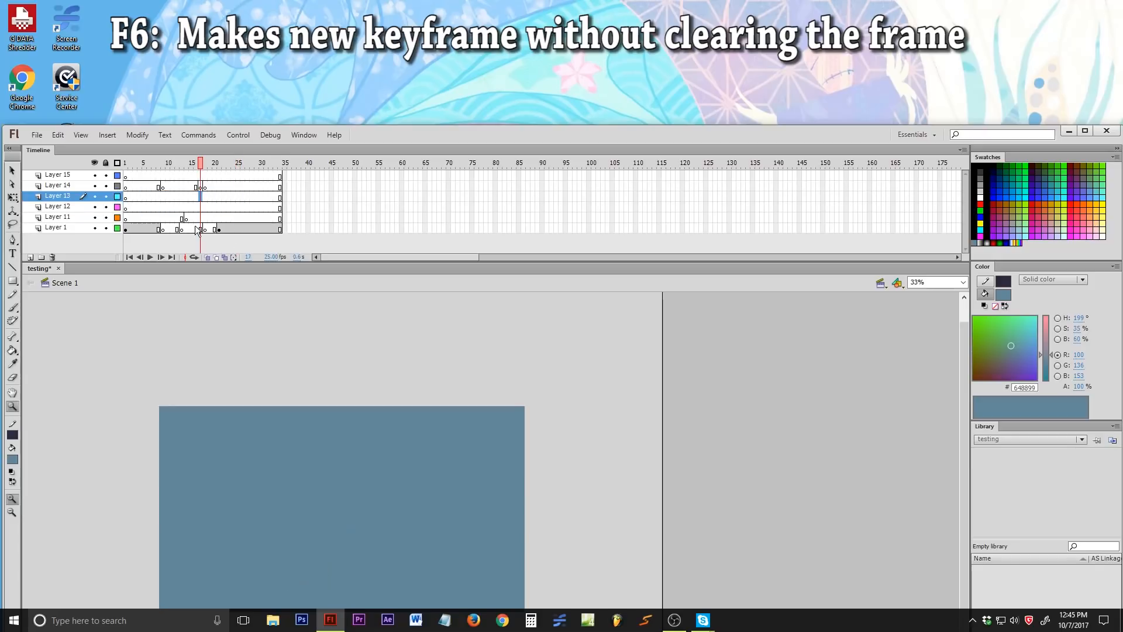
# - Insert a blank keyframe at frame 25 on Layer 1
pyautogui.click(238, 228)
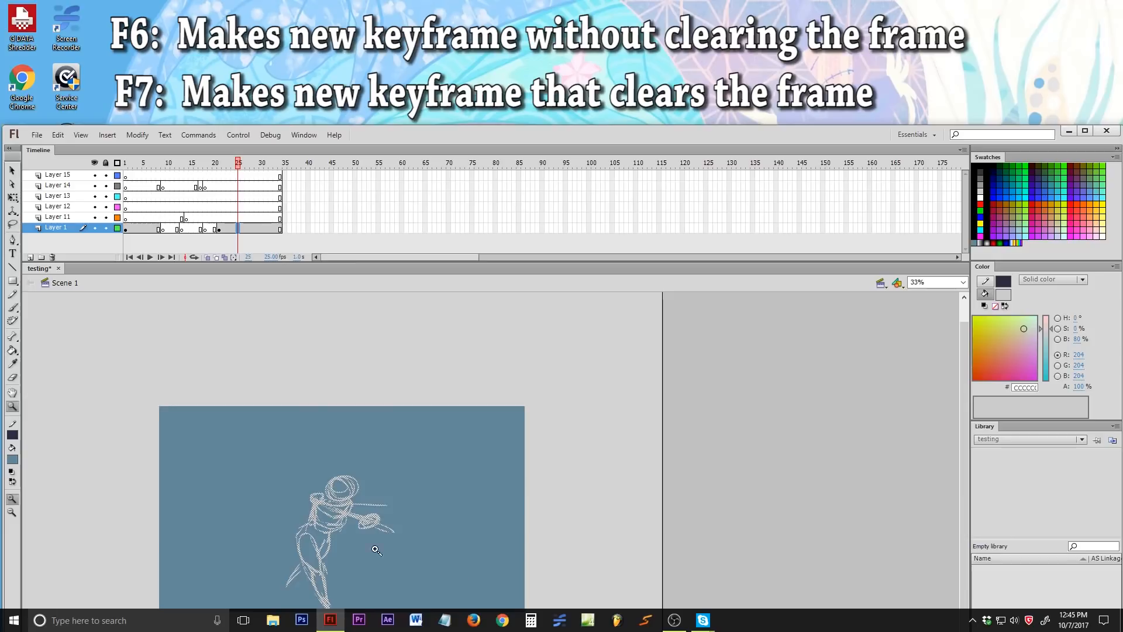
pyautogui.press('F7')
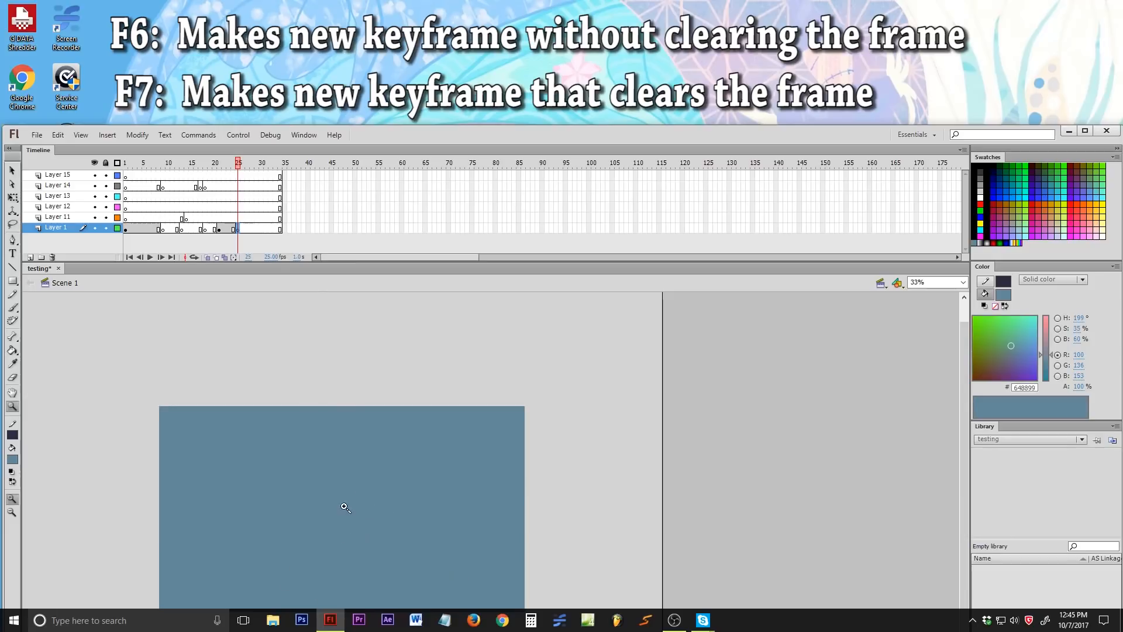
# - Try a regular keyframe at frame 24 on Layer 1, compare it with frame 21, and undo it
pyautogui.click(234, 229)
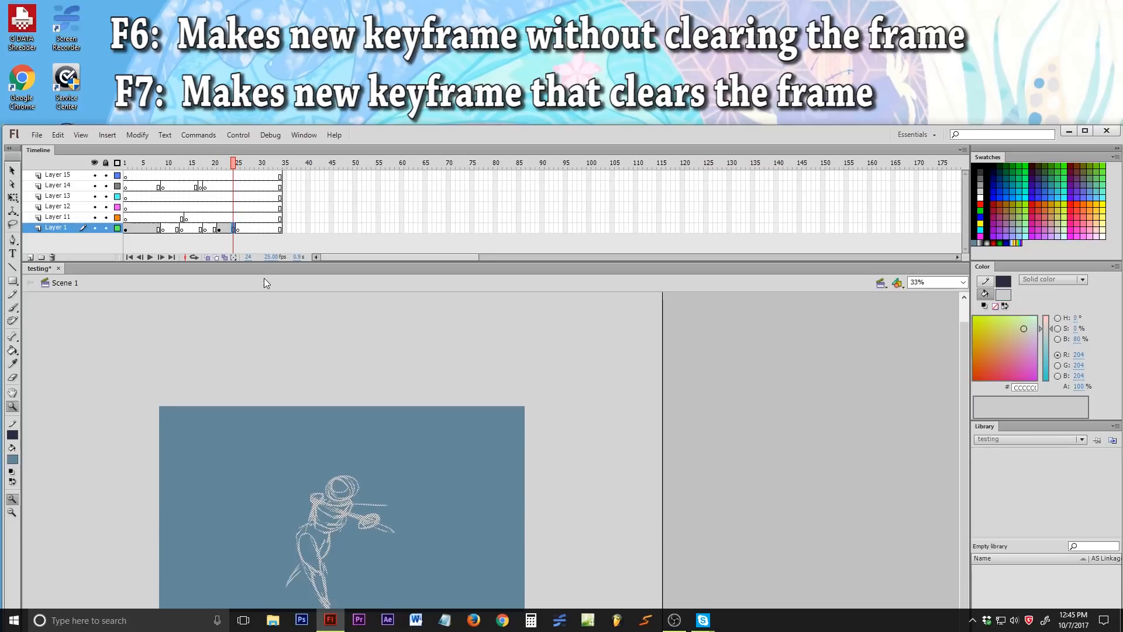
pyautogui.press('F6')
pyautogui.click(220, 228)
pyautogui.click(235, 229)
pyautogui.hotkey('ctrl', 'z')
pyautogui.hotkey('ctrl', 'z')
pyautogui.hotkey('ctrl', 'z')
pyautogui.hotkey('ctrl', 'z')
pyautogui.click(243, 229)
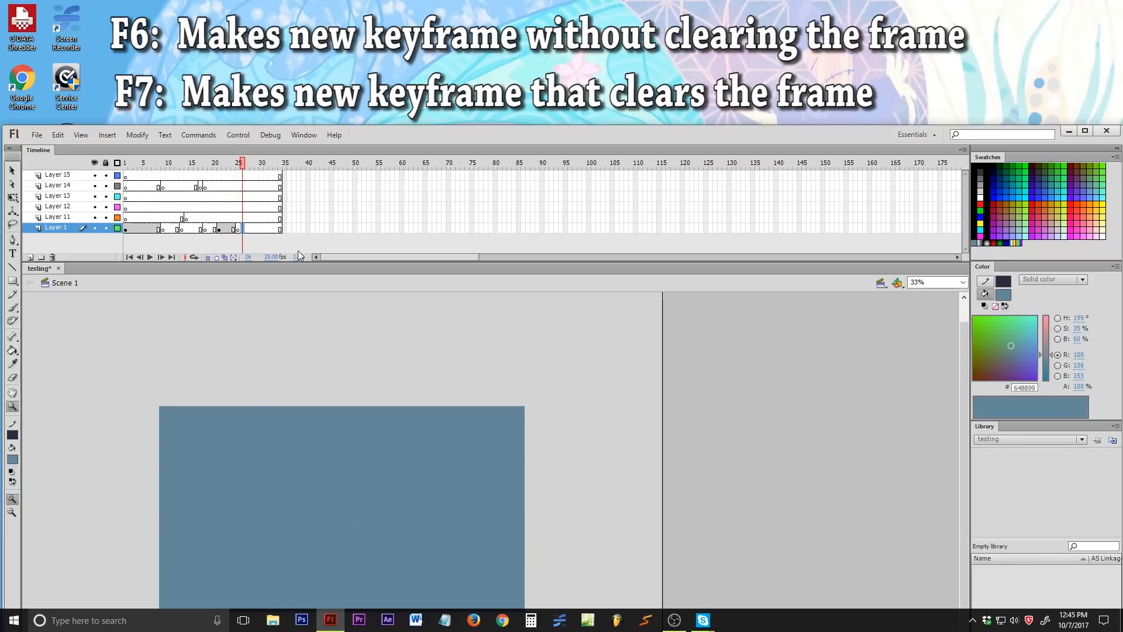
# - Try a blank keyframe at frame 3 on Layer 1, undo it, and repeat the insertion and undo once more
pyautogui.click(134, 230)
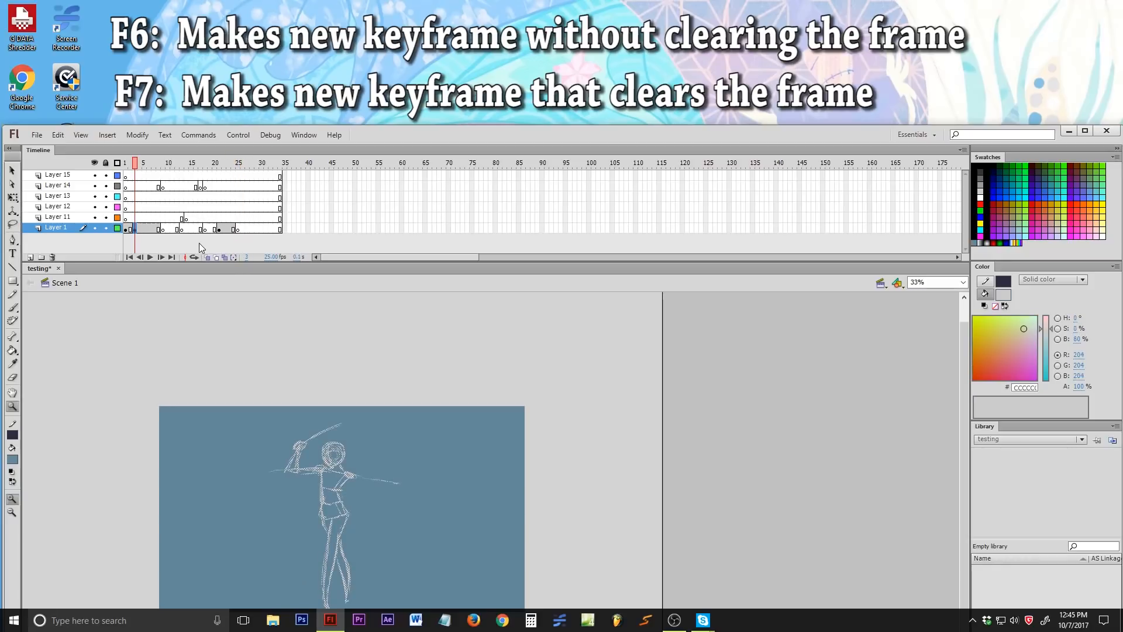
pyautogui.press('F7')
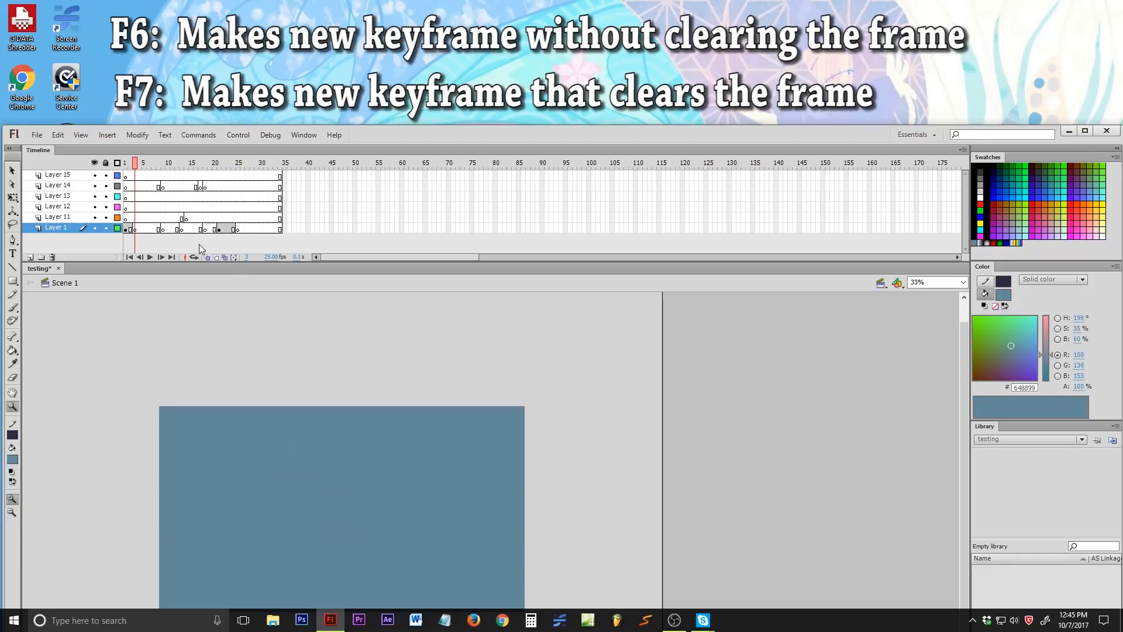
pyautogui.hotkey('ctrl', 'z')
pyautogui.hotkey('ctrl', 'z')
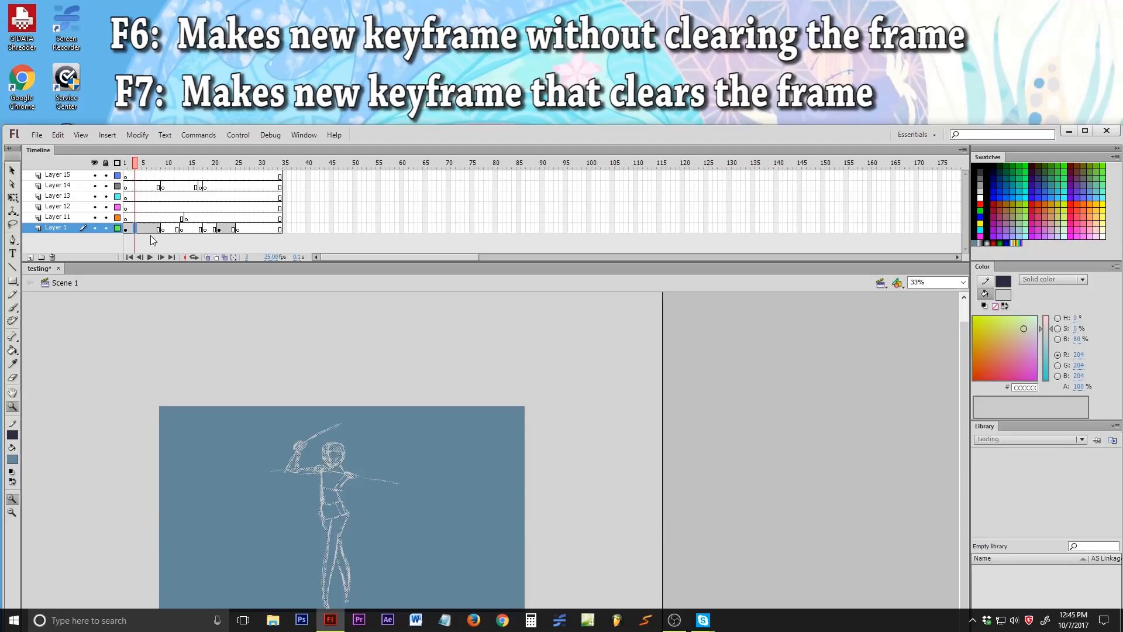
pyautogui.press('F7')
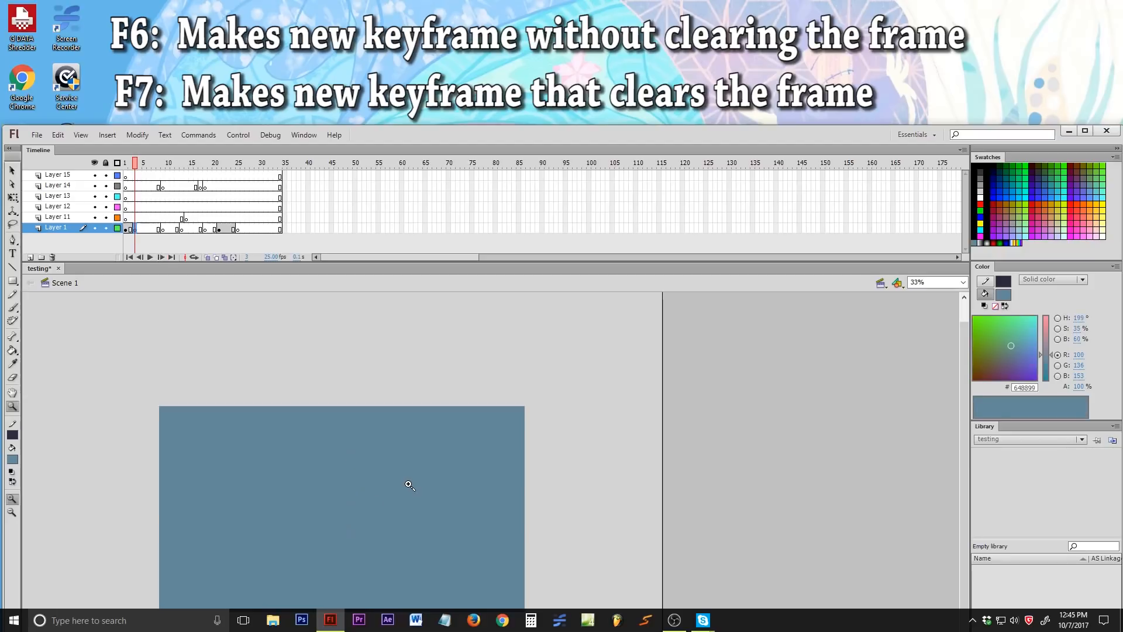
pyautogui.hotkey('ctrl', 'z')
# - Try a regular keyframe at frame 4 on Layer 1, step between it and the previous frame, and undo it
pyautogui.click(141, 229)
pyautogui.press('F6')
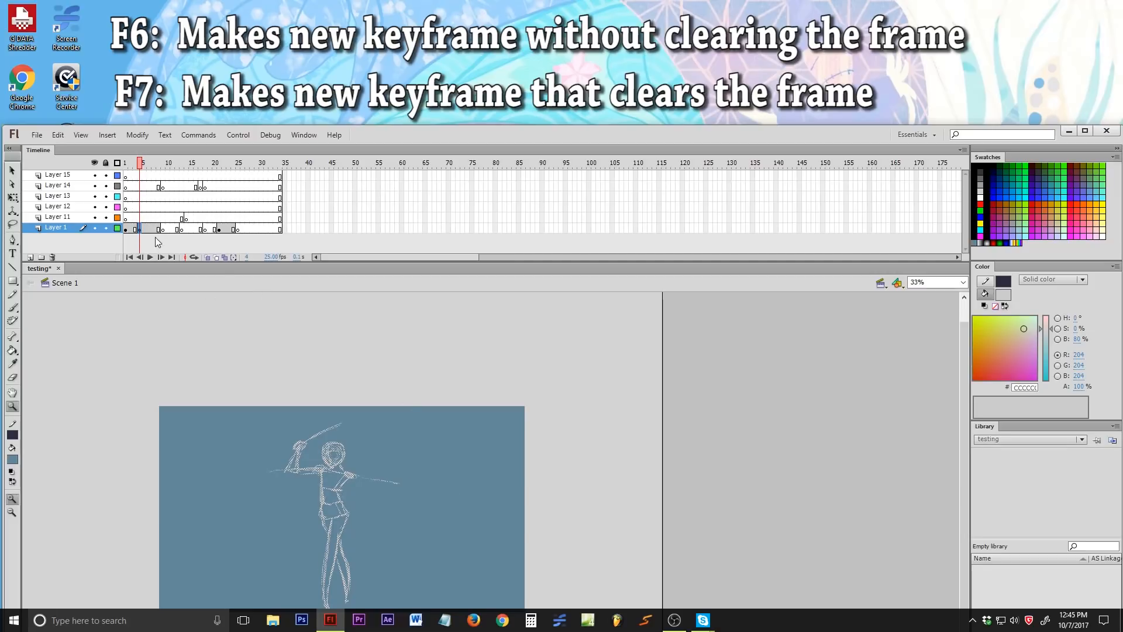
pyautogui.click(137, 230)
pyautogui.click(139, 230)
pyautogui.press(',')
pyautogui.press('.')
pyautogui.hotkey('ctrl', 'z')
# - Clear Layer 1's keyframe at frame 25, and place keyframes at frame 14 on Layer 13 and frame 21 on Layer 14
pyautogui.click(237, 230)
pyautogui.click(237, 229)
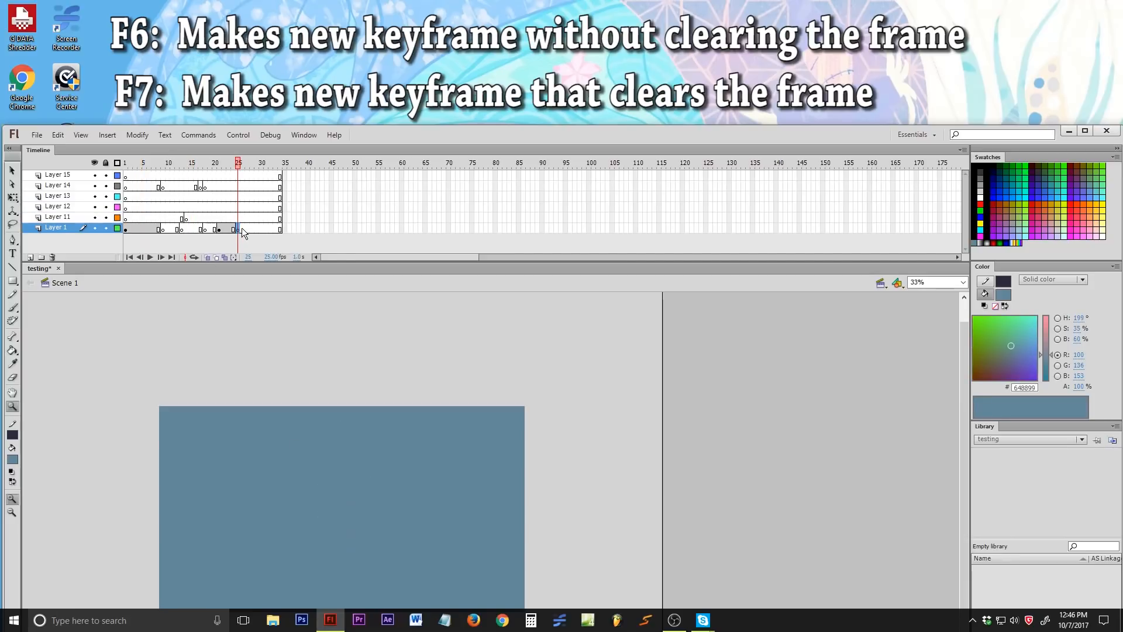
pyautogui.moveTo(187, 197); pyautogui.dragTo(217, 186)
pyautogui.click(205, 187)
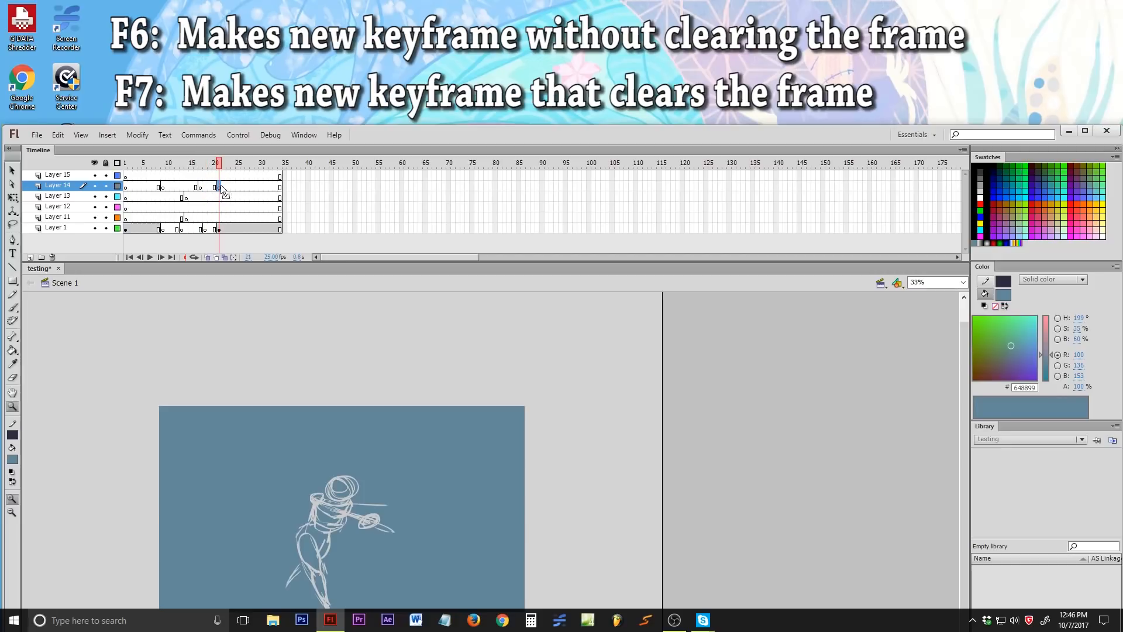
# - Open the Convert to Symbol dialog for Layer 1's drawing at frame 25 and dismiss it without converting
pyautogui.click(240, 228)
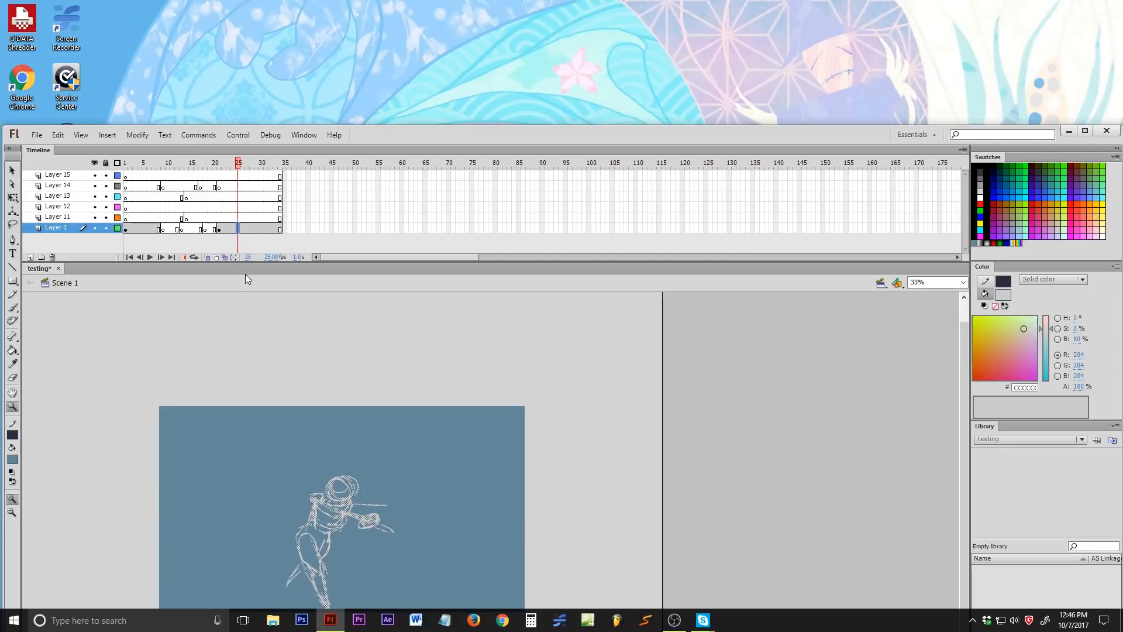
pyautogui.press('F8')
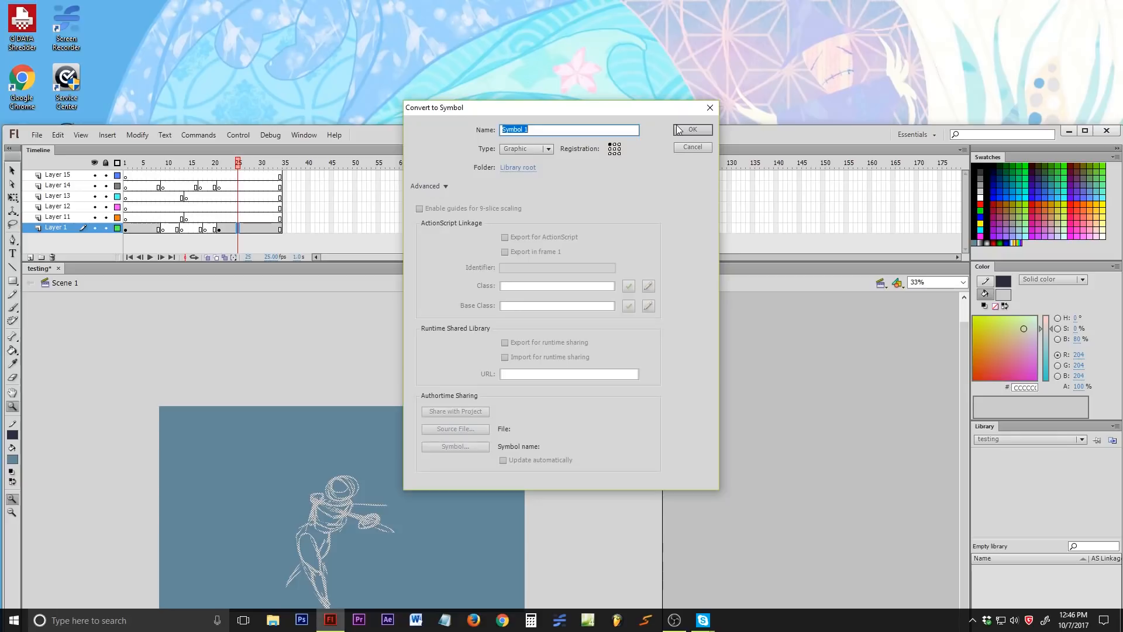
pyautogui.click(680, 149)
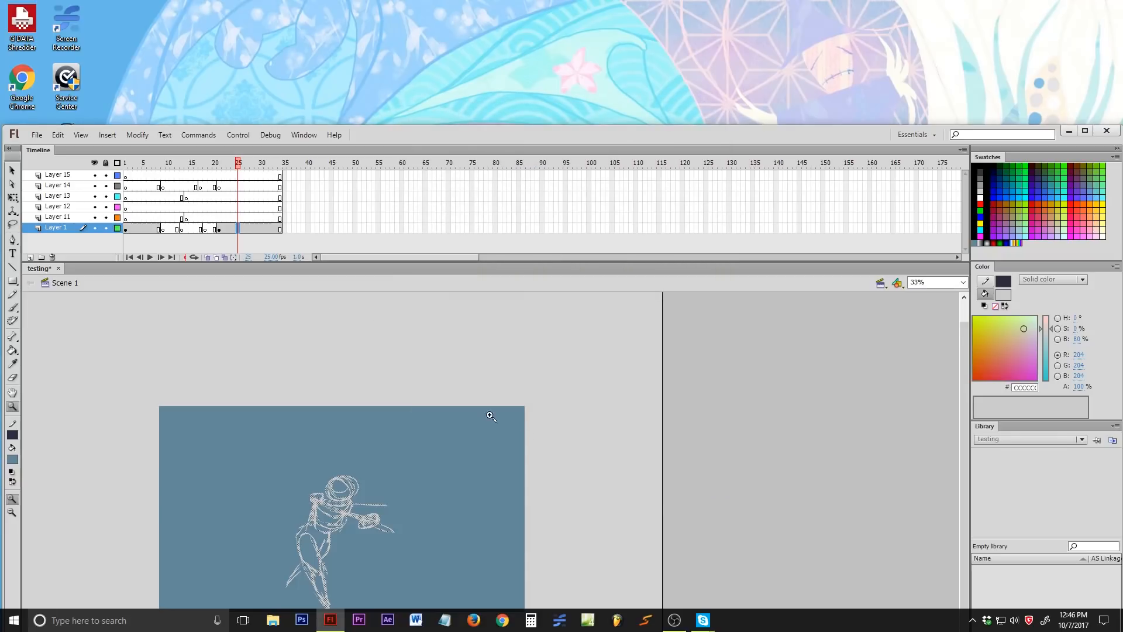
# - Step backward through the frames from frame 28 on Layer 1, and select frame 7 on Layer 15
pyautogui.scroll(-1, 491, 416)
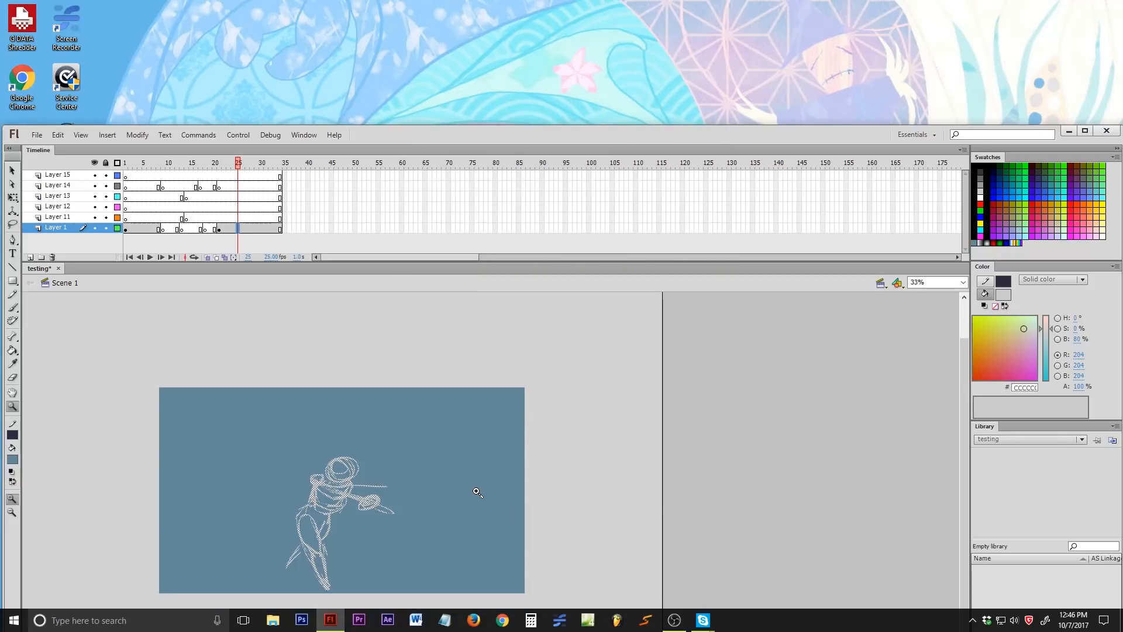
pyautogui.click(252, 228)
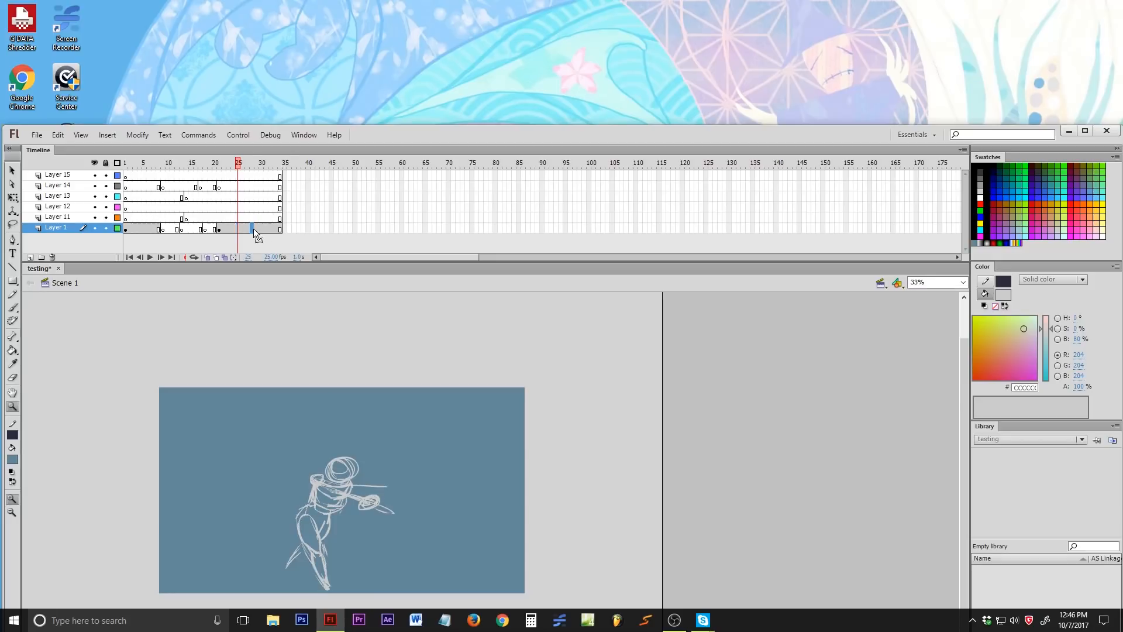
pyautogui.press(',')
pyautogui.press(',')
pyautogui.press(',')
pyautogui.click(155, 177)
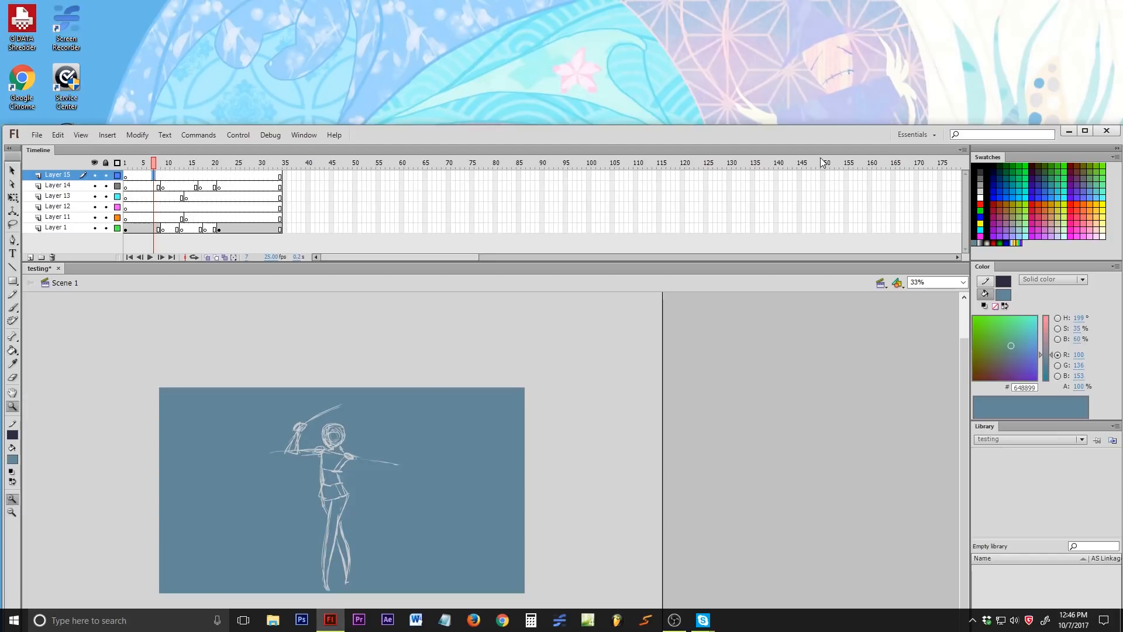
# - Maximize the program window and try selecting single frames and a frame range on different layers
pyautogui.moveTo(637, 137); pyautogui.dragTo(652, 8)
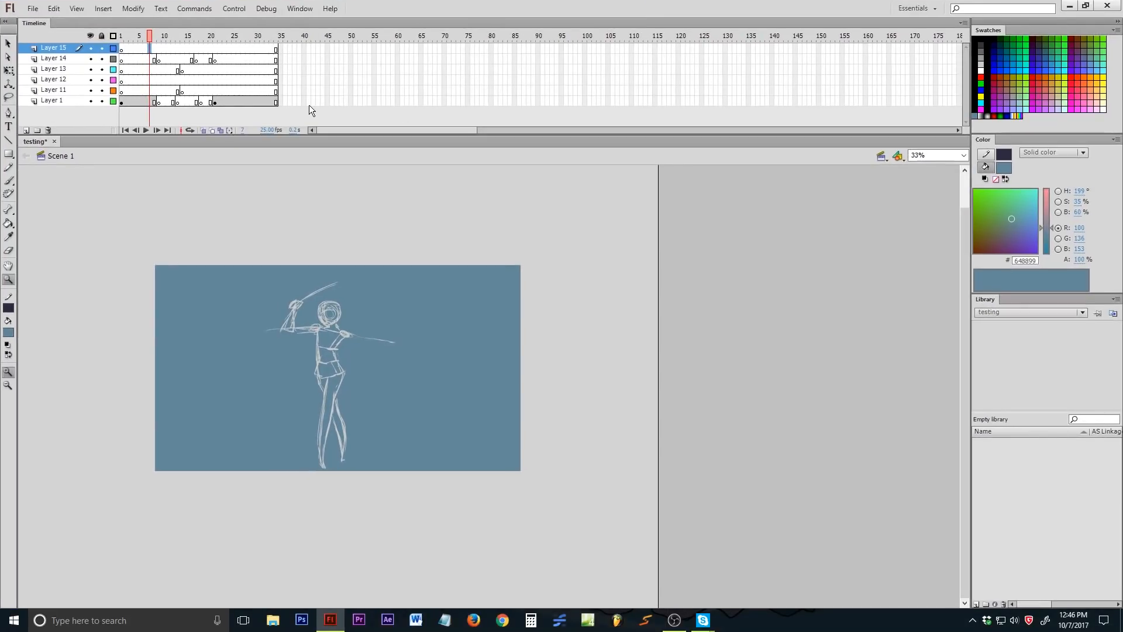
pyautogui.click(183, 103)
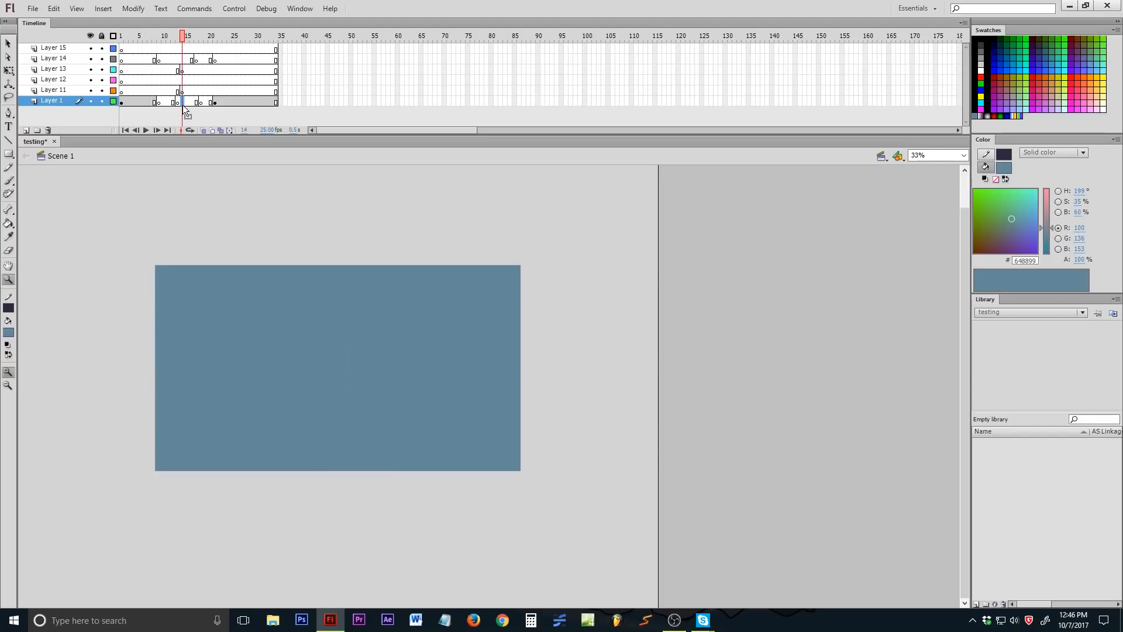
pyautogui.click(132, 91)
pyautogui.moveTo(133, 45)
pyautogui.mouseDown()
pyautogui.moveTo(123, 46)
pyautogui.moveTo(245, 48)
pyautogui.mouseUp()
# - Select frames 9 to 18 on Layer 1 and clear the keyframes in that range
pyautogui.moveTo(158, 102); pyautogui.dragTo(201, 104)
pyautogui.rightClick(202, 104)
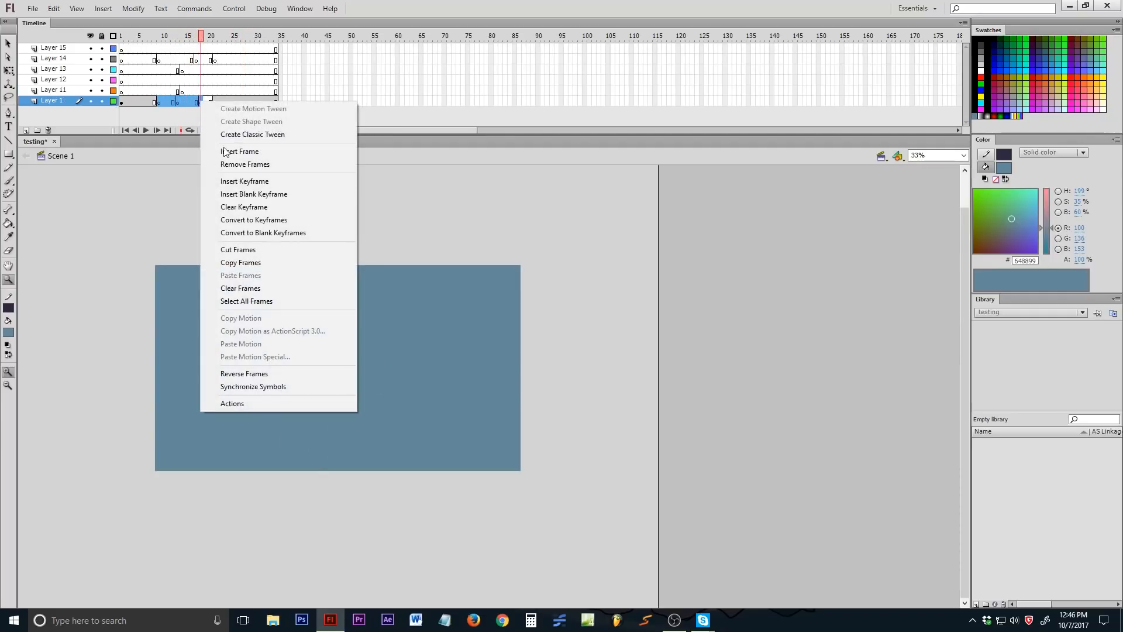
pyautogui.click(251, 208)
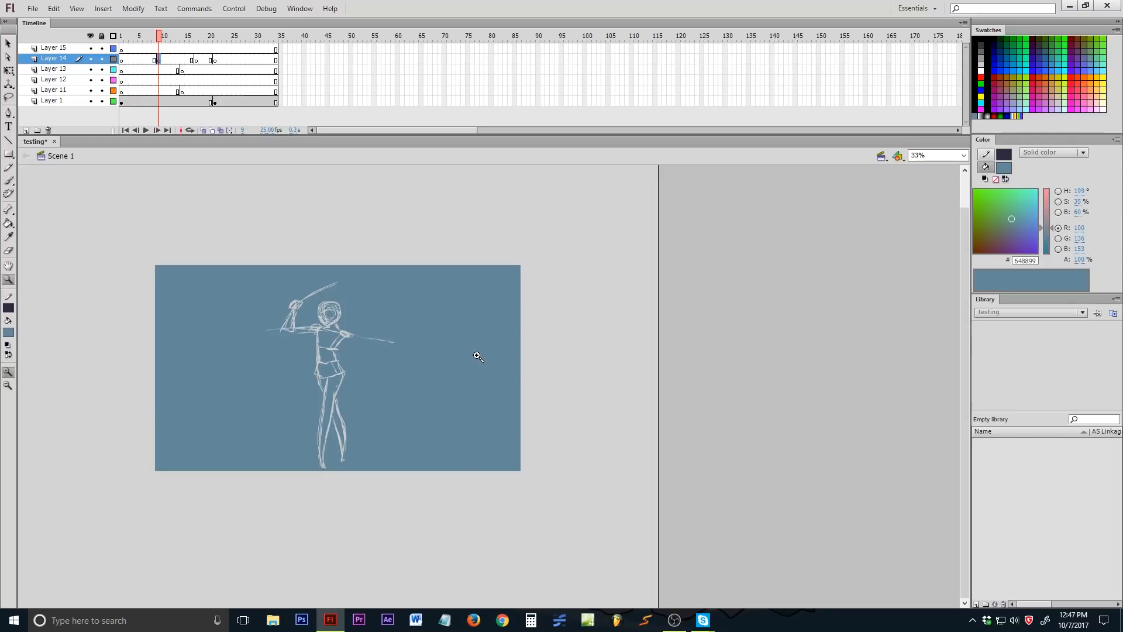
# - Inspect the sketched figure at different magnifications with the Zoom tool, finishing at 65%
pyautogui.click(376, 308)
pyautogui.click(470, 358)
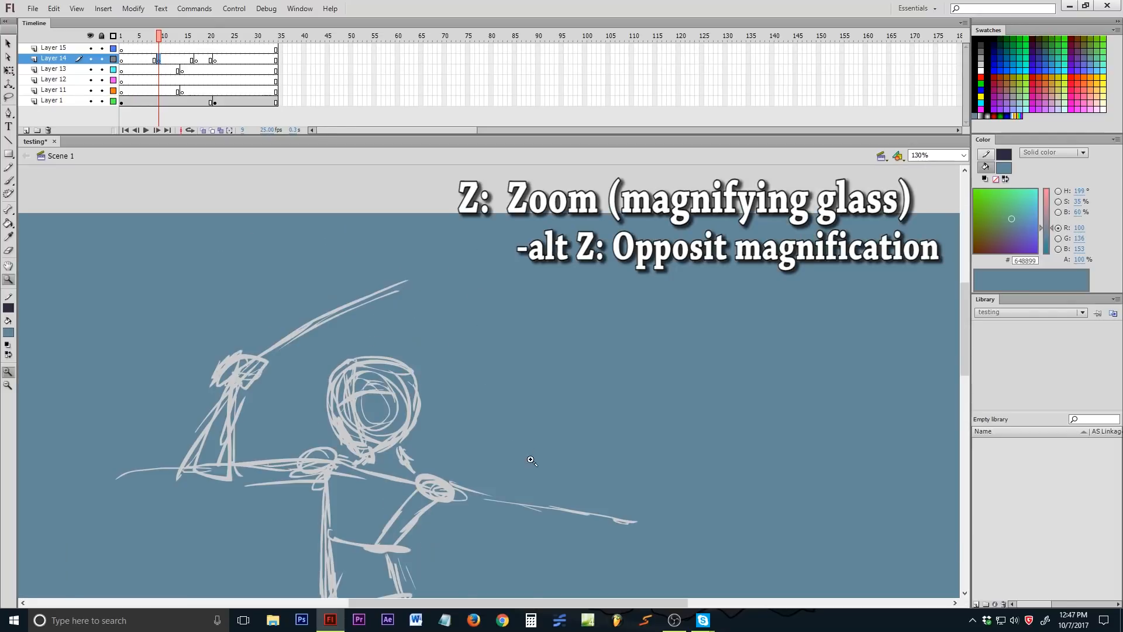
pyautogui.keyDown('alt'); pyautogui.click(525, 447); pyautogui.keyUp('alt')
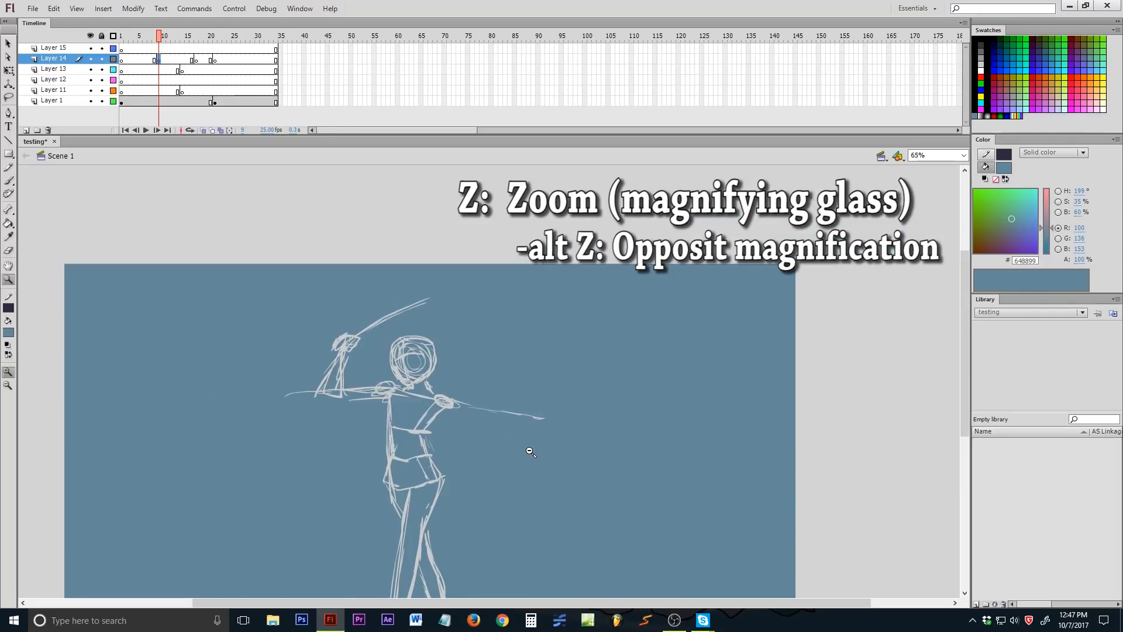
pyautogui.keyDown('alt'); pyautogui.click(526, 449); pyautogui.keyUp('alt')
pyautogui.click(396, 383)
pyautogui.click(430, 388)
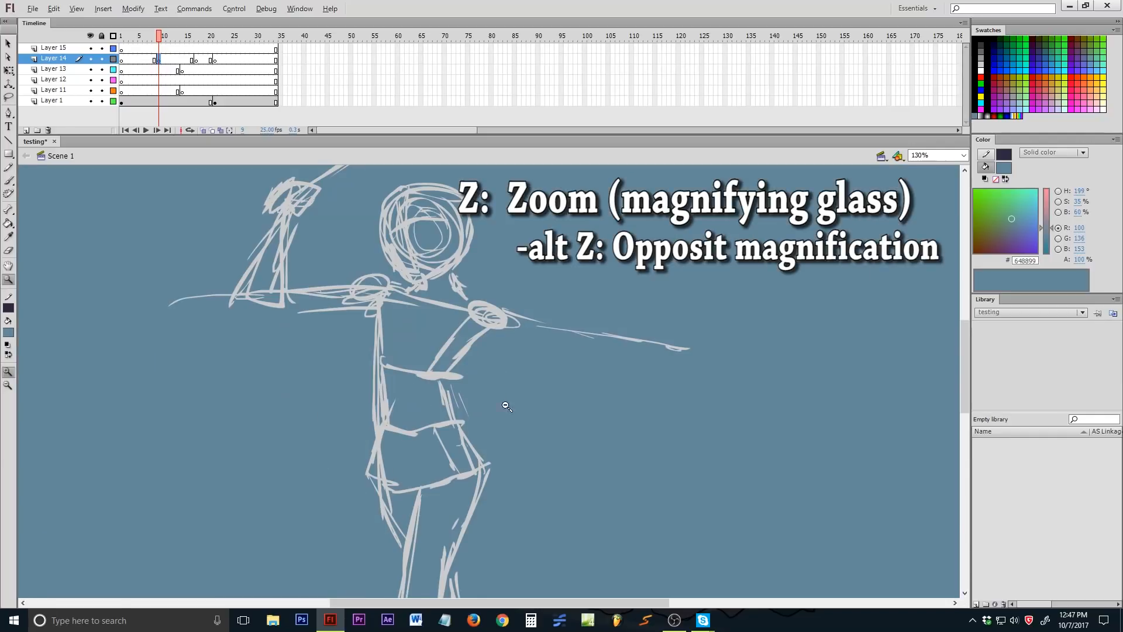
pyautogui.keyDown('alt'); pyautogui.click(507, 404); pyautogui.keyUp('alt')
pyautogui.keyDown('alt'); pyautogui.click(510, 404); pyautogui.keyUp('alt')
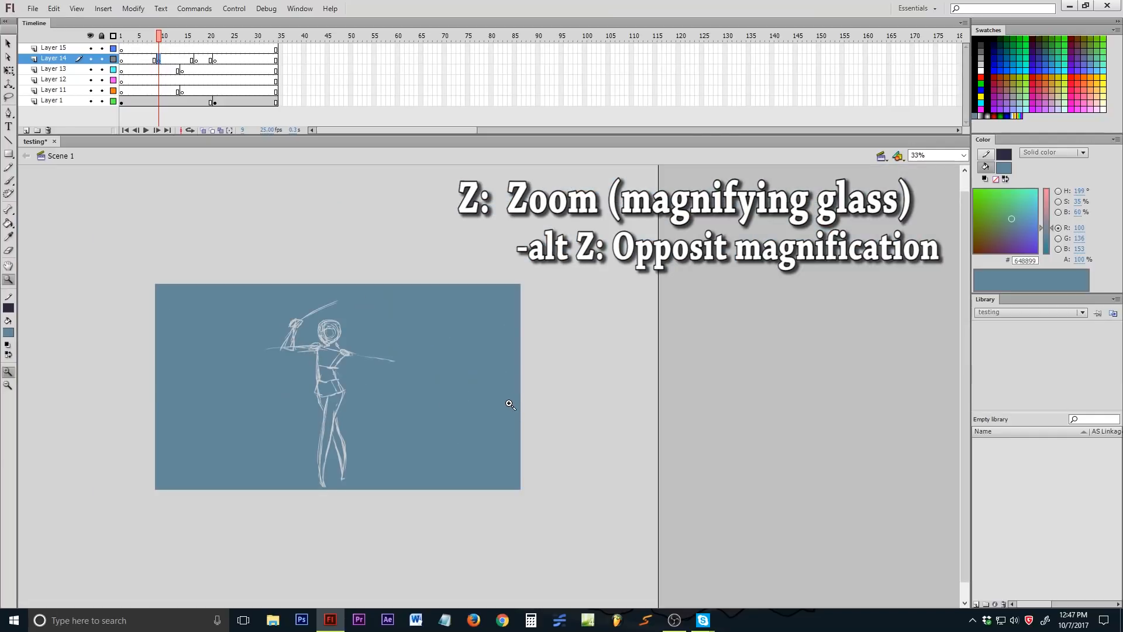
pyautogui.keyDown('alt'); pyautogui.click(429, 391); pyautogui.keyUp('alt')
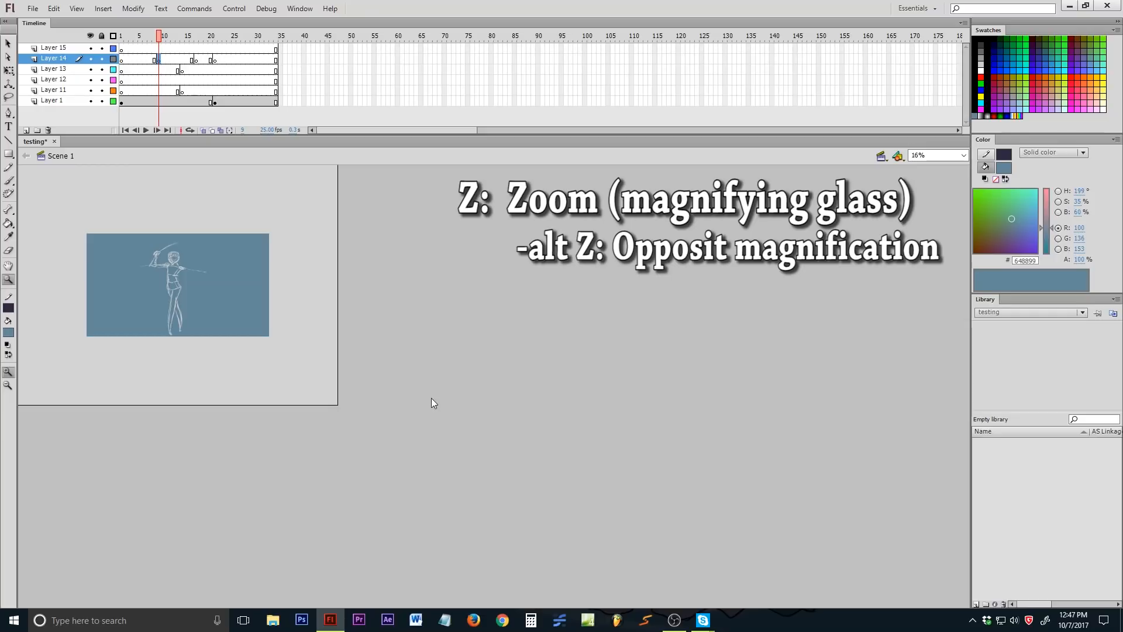
pyautogui.click(240, 288)
pyautogui.click(393, 367)
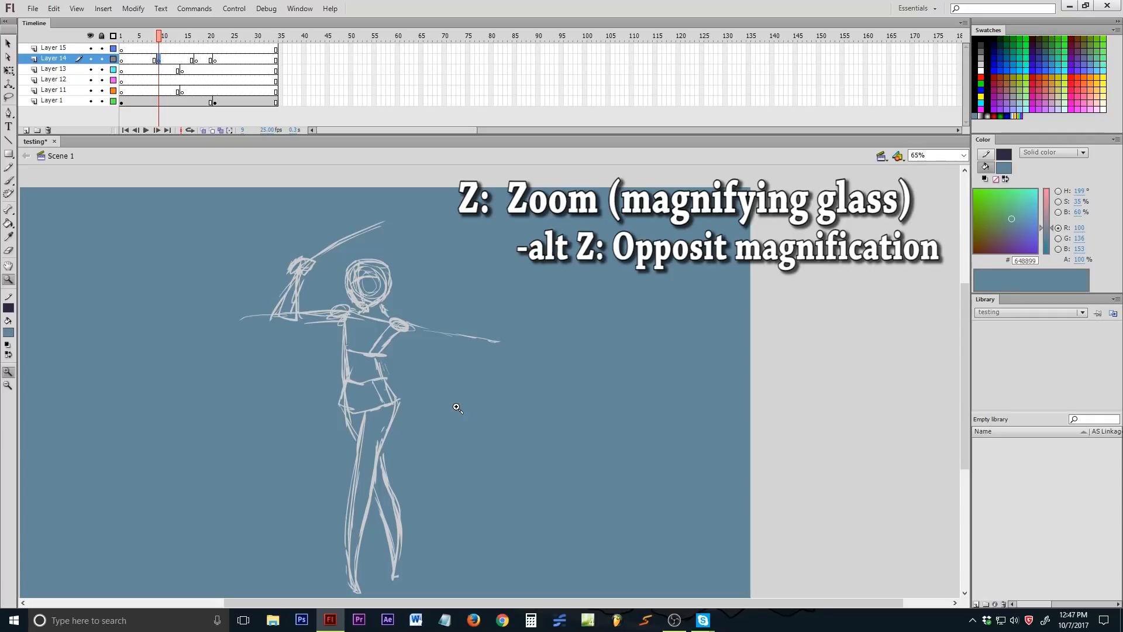
# - Try moving part of the sketched figure with the Selection tool, undo the move and deselect the drawing
pyautogui.press('v')
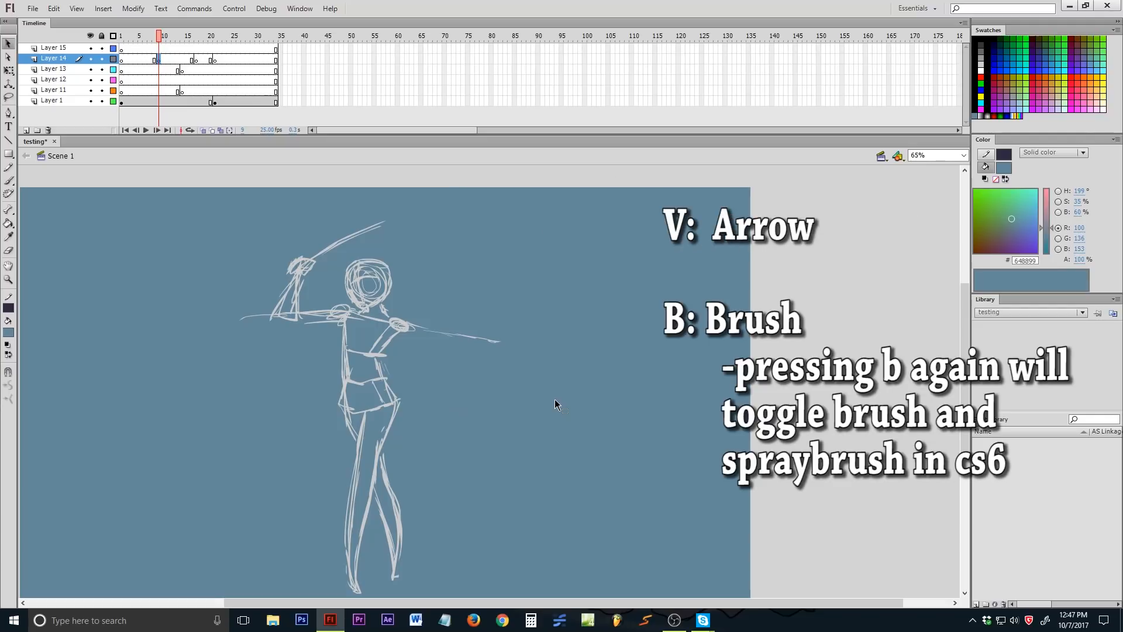
pyautogui.click(367, 309)
pyautogui.moveTo(377, 305); pyautogui.dragTo(560, 266)
pyautogui.hotkey('ctrl', 'z')
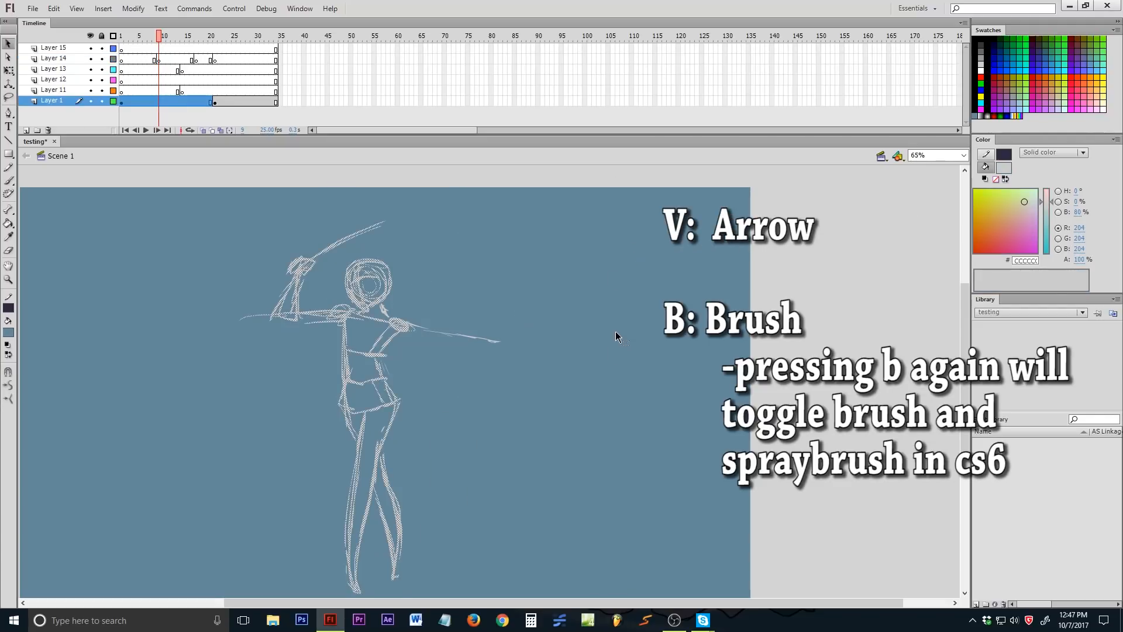
pyautogui.click(589, 400)
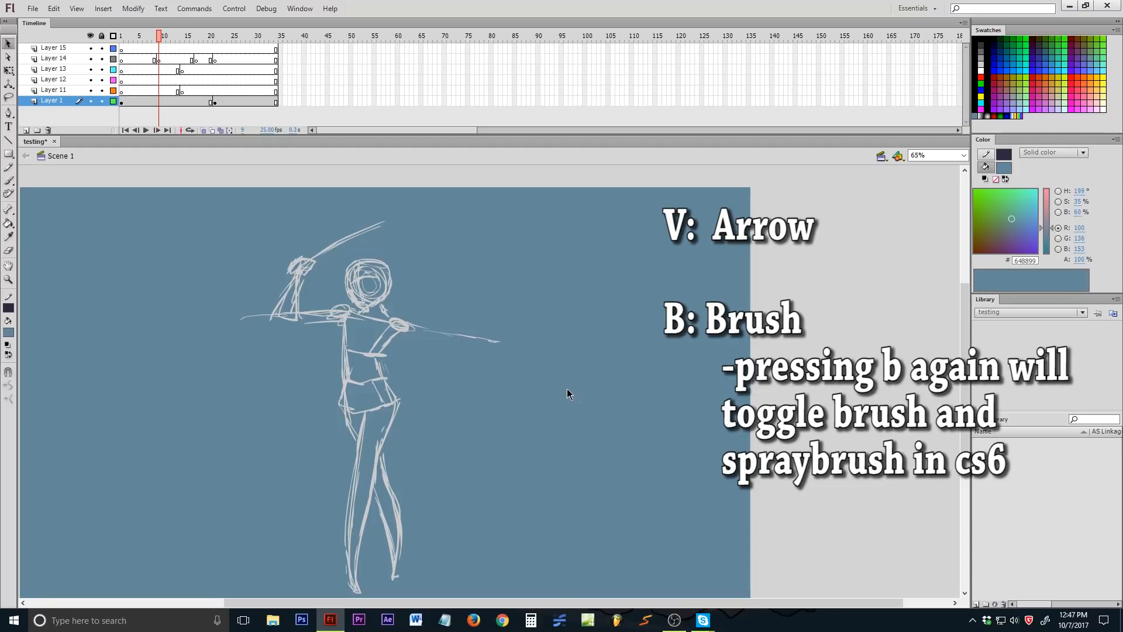
# - Set the Brush tool's fill colour to grey #999999, and undo a checkmark-shaped test stroke painted beside the figure
pyautogui.press('b')
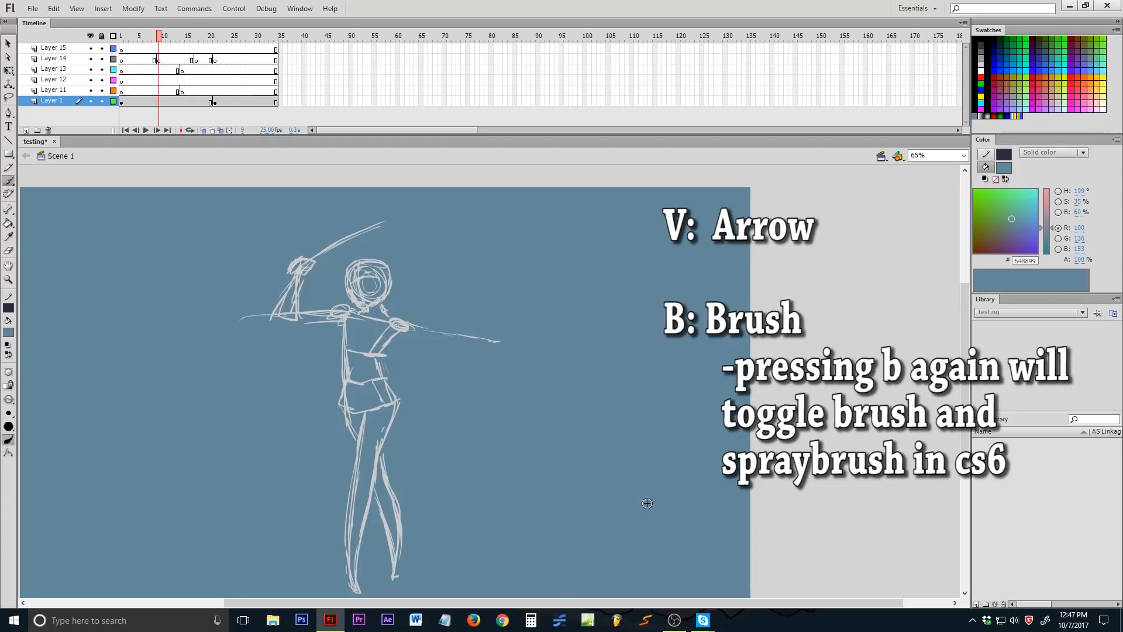
pyautogui.click(9, 333)
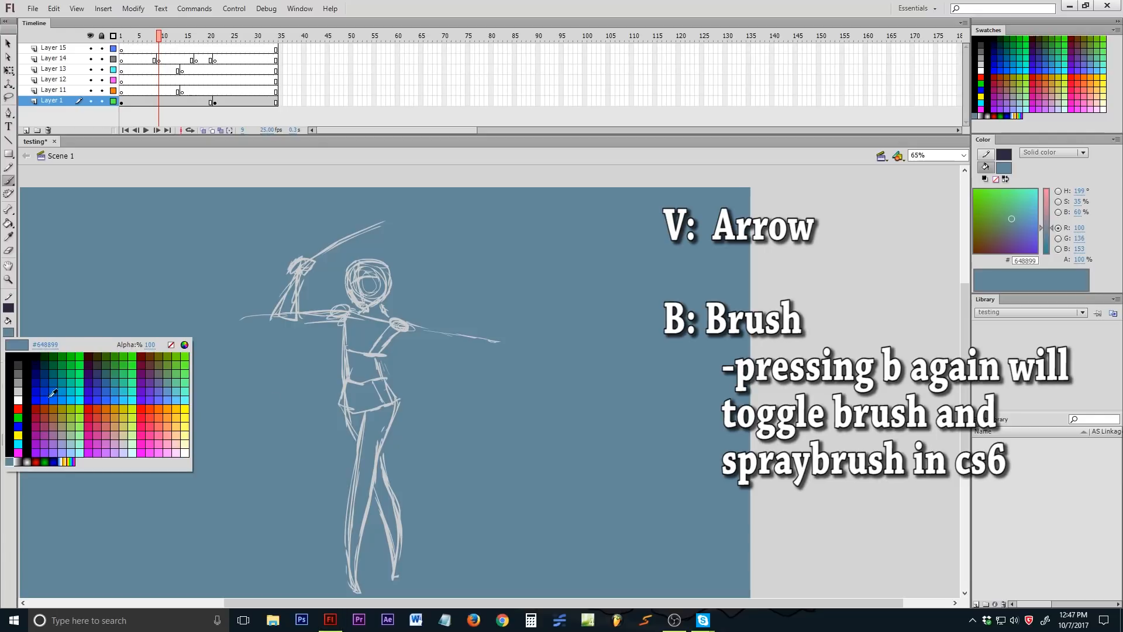
pyautogui.click(18, 381)
pyautogui.moveTo(562, 348)
pyautogui.mouseDown()
pyautogui.moveTo(607, 376)
pyautogui.moveTo(735, 304)
pyautogui.mouseUp()
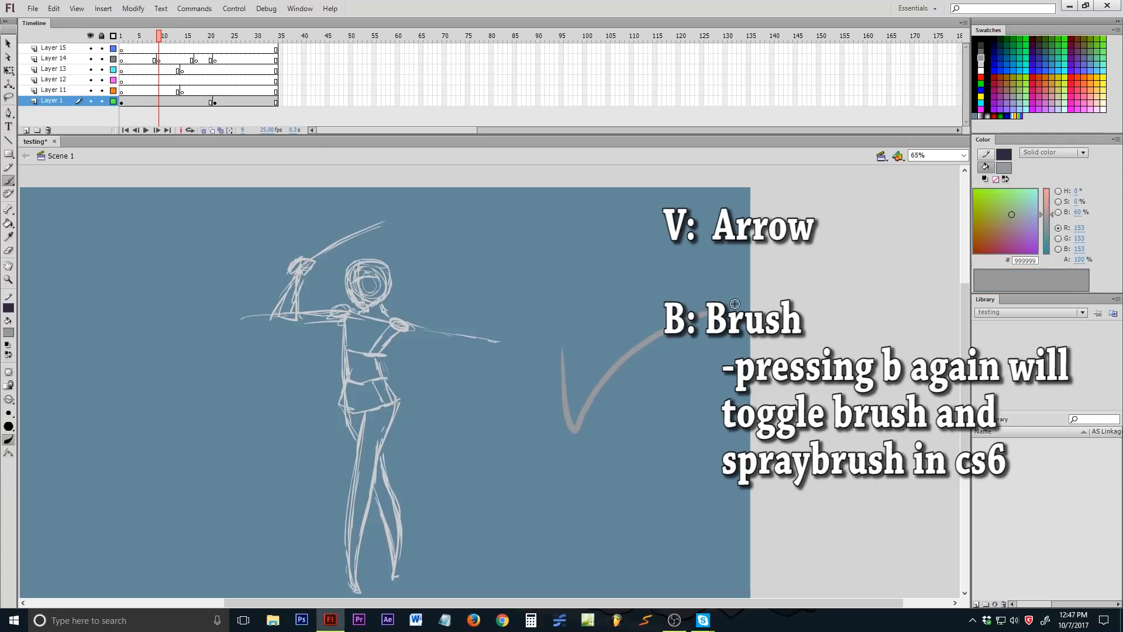
pyautogui.hotkey('ctrl', 'z')
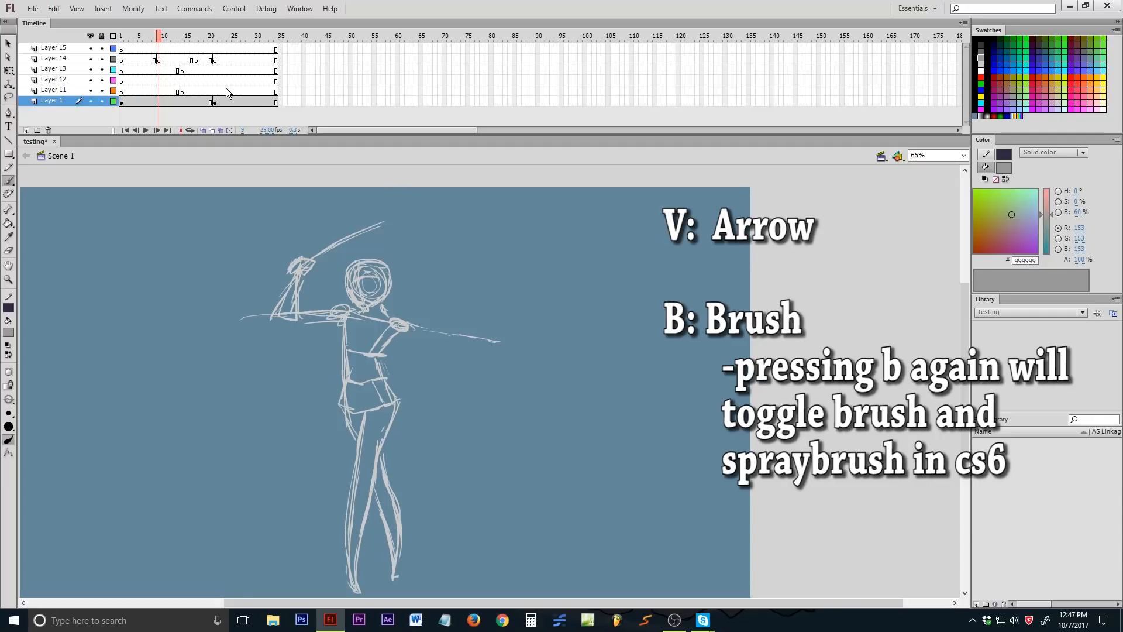
# - Select frame 9 on Layer 11, try a Spray Brush stroke beside the figure and undo it
pyautogui.click(220, 90)
pyautogui.click(158, 40)
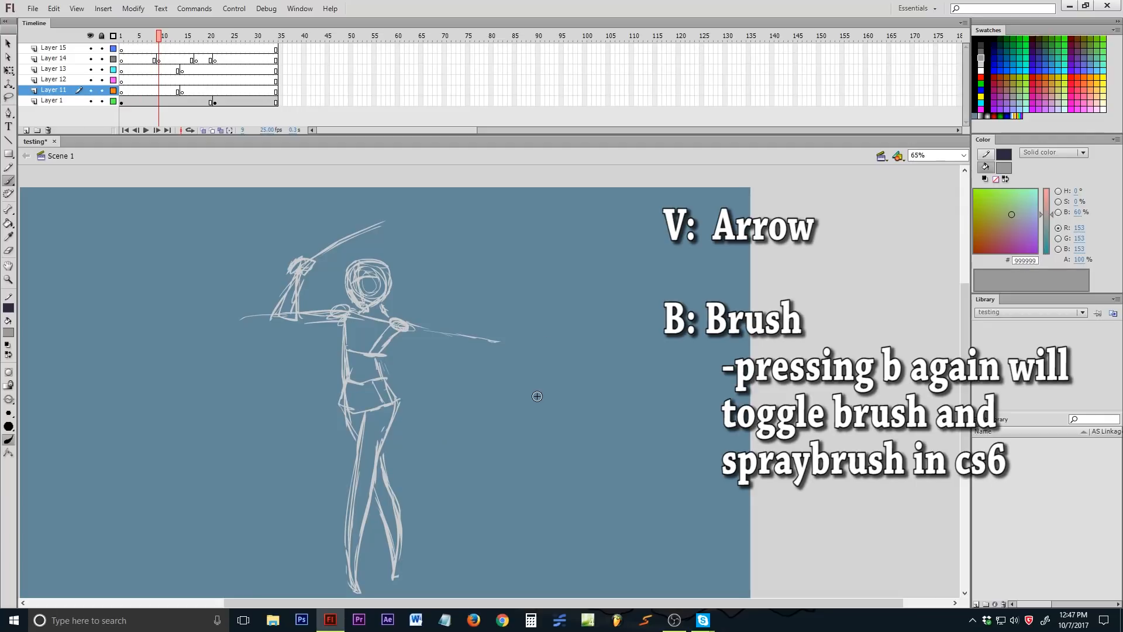
pyautogui.press('b')
pyautogui.press('b')
pyautogui.press('b')
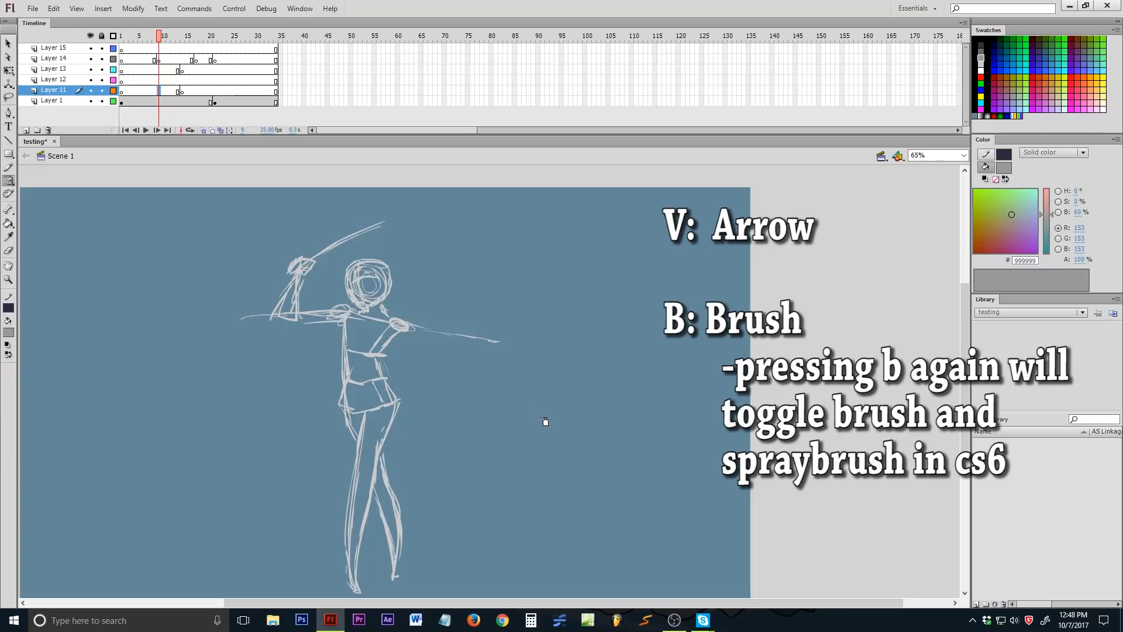
pyautogui.moveTo(638, 408)
pyautogui.mouseDown()
pyautogui.moveTo(598, 356)
pyautogui.moveTo(640, 386)
pyautogui.moveTo(676, 517)
pyautogui.moveTo(560, 453)
pyautogui.moveTo(462, 428)
pyautogui.moveTo(532, 343)
pyautogui.moveTo(633, 278)
pyautogui.mouseUp()
pyautogui.hotkey('ctrl', 'z')
# - Activate the Selection tool, and alternate between the Brush and Spray Brush tools, finishing on the Brush tool
pyautogui.press('v')
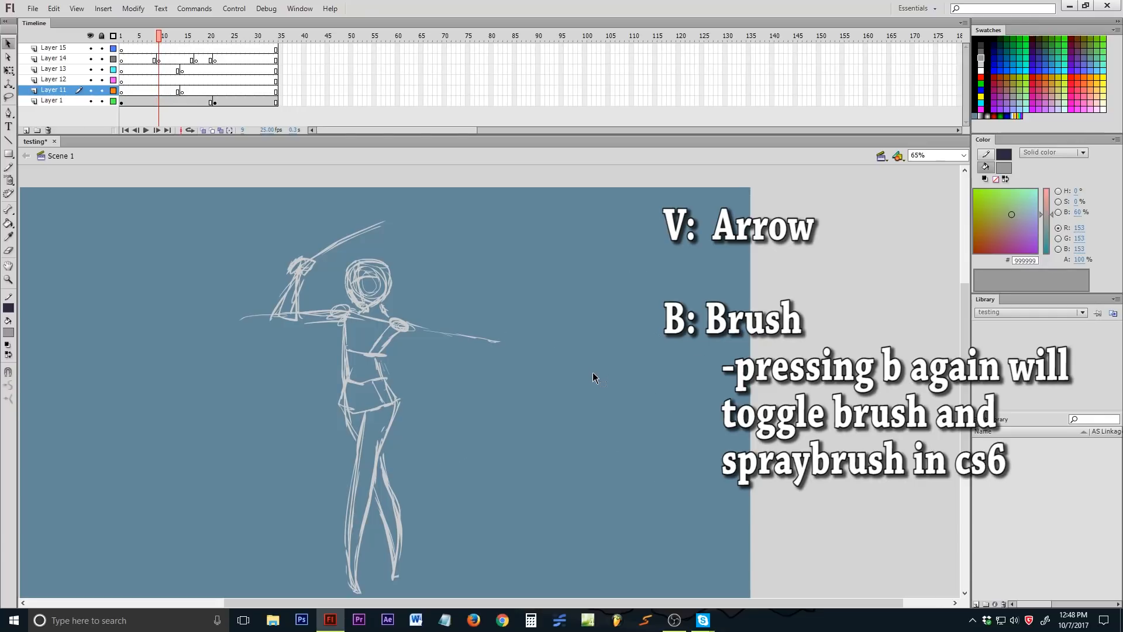
pyautogui.press('b')
pyautogui.press('b')
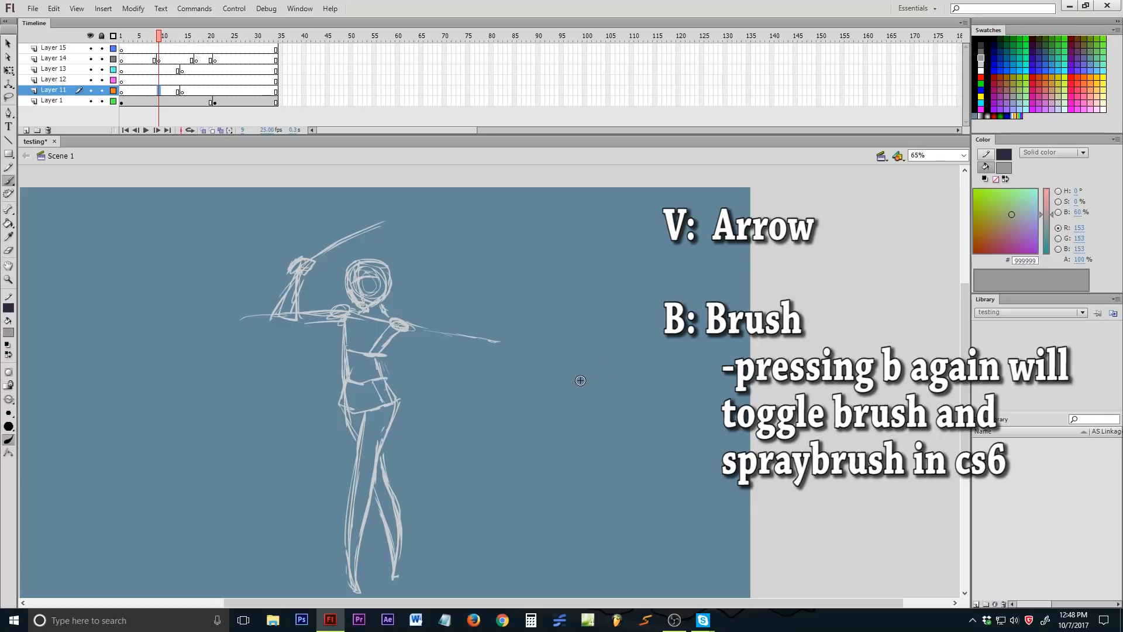
pyautogui.press('b')
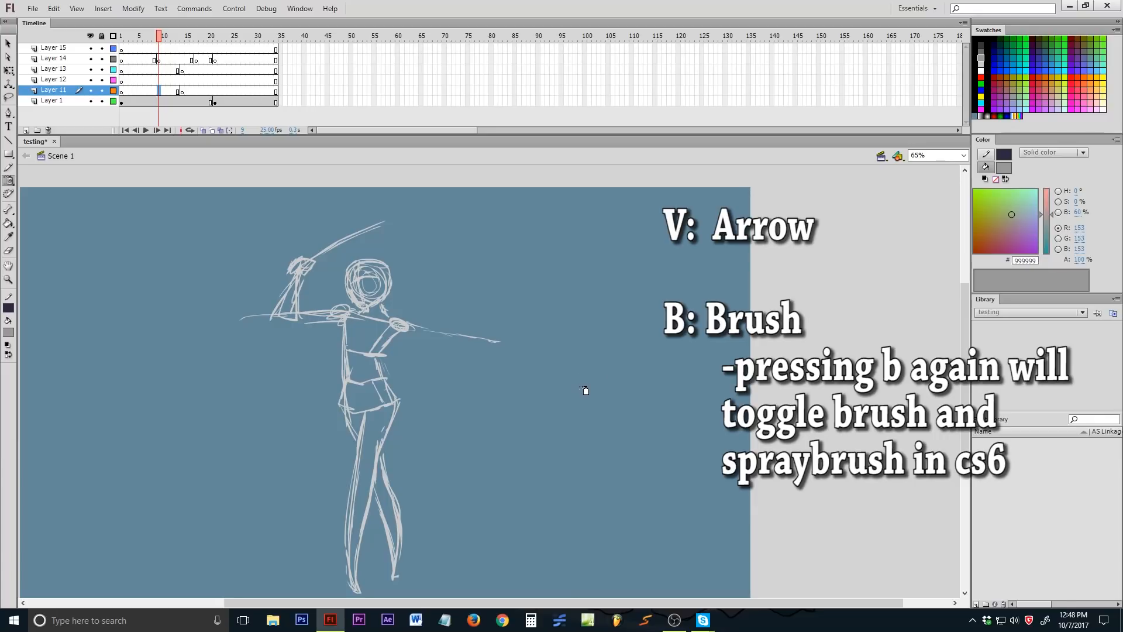
pyautogui.press('b')
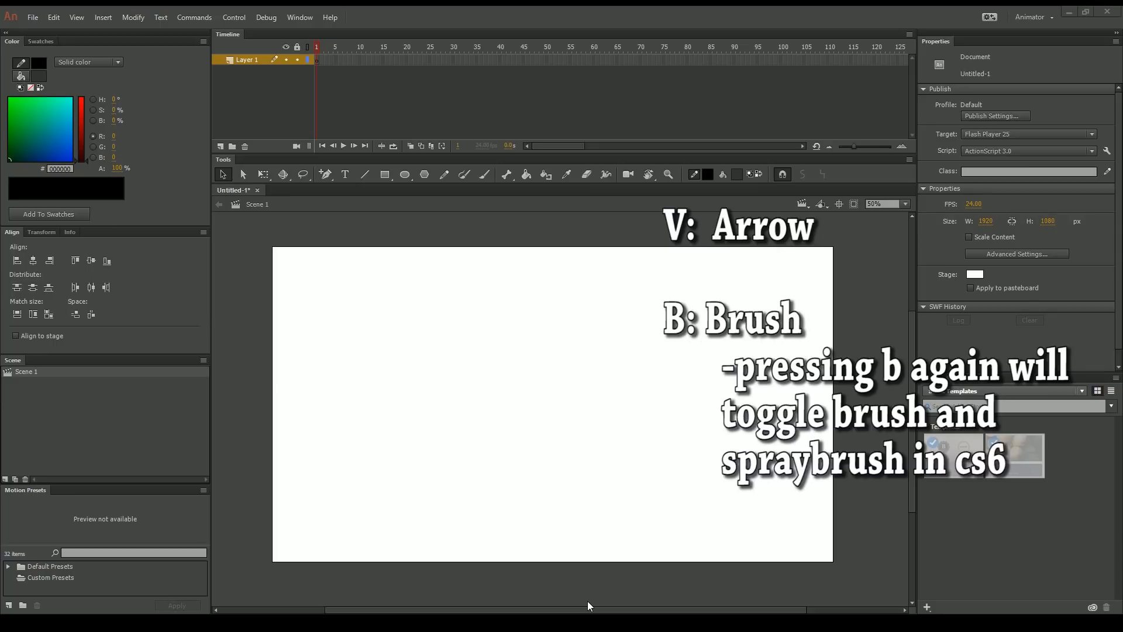
# - Switch to Adobe Animate and activate the Paint Brush tool in the Untitled-1 document
pyautogui.click(369, 519)
pyautogui.press('b')
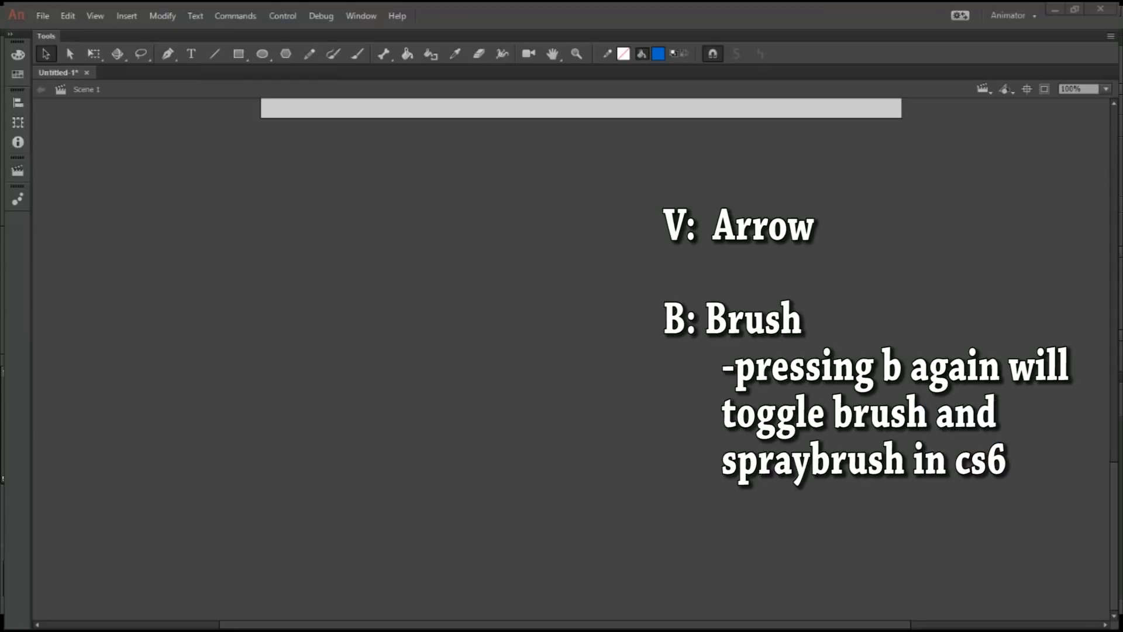
pyautogui.moveTo(1116, 423); pyautogui.dragTo(1117, 305)
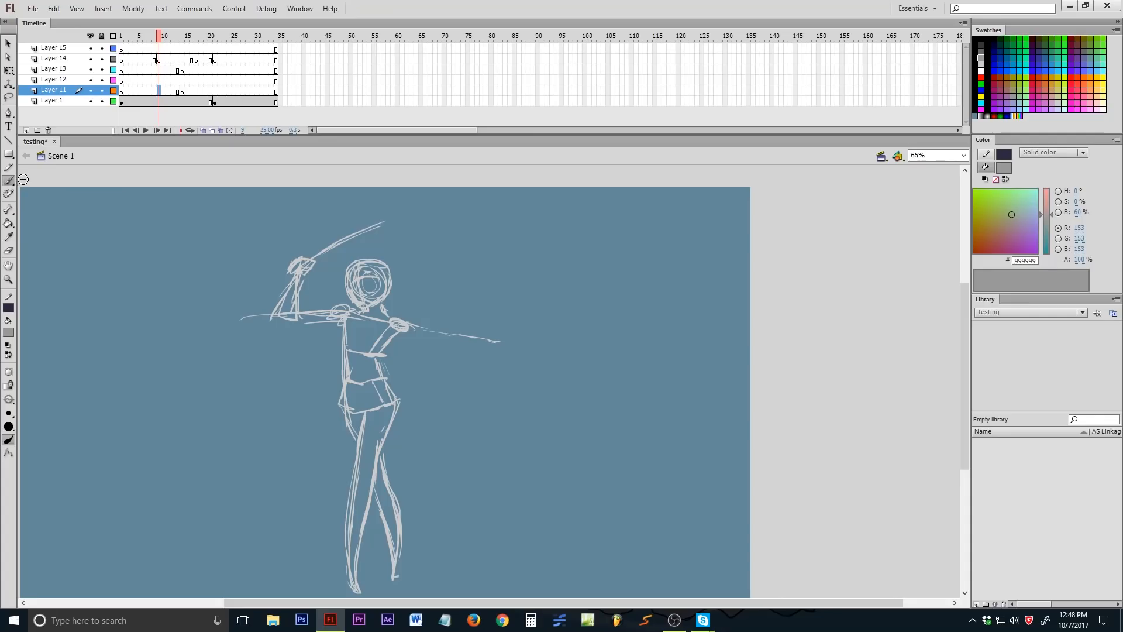
# - Switch to Flash, choose the Brush Tool from the brush group and toggle its pen pressure option twice
pyautogui.click(8, 180)
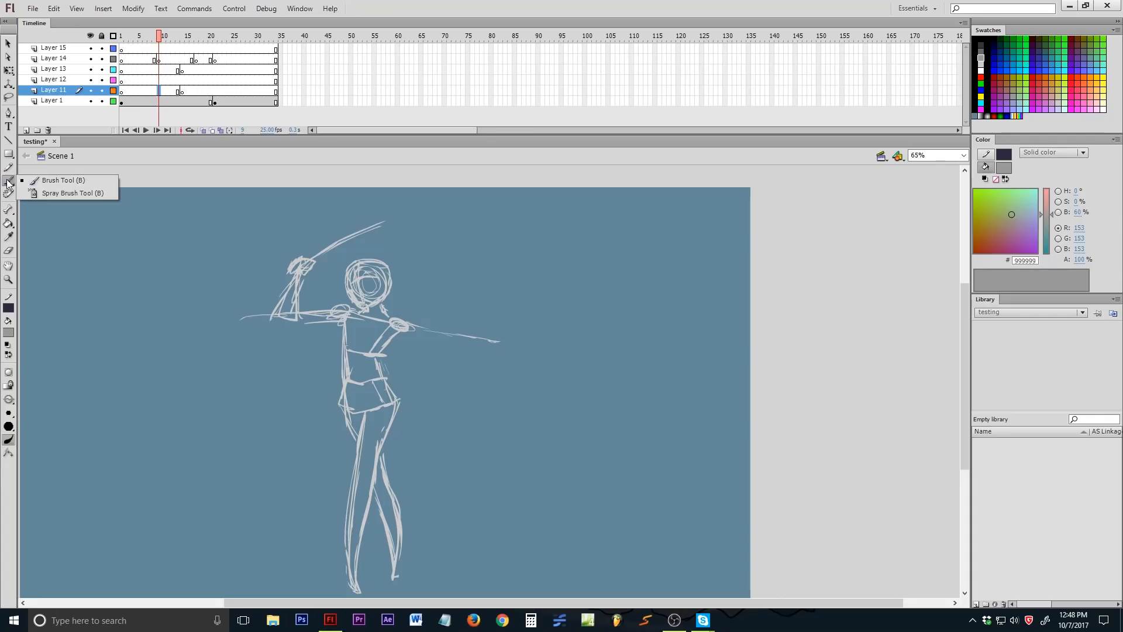
pyautogui.click(49, 182)
pyautogui.click(9, 439)
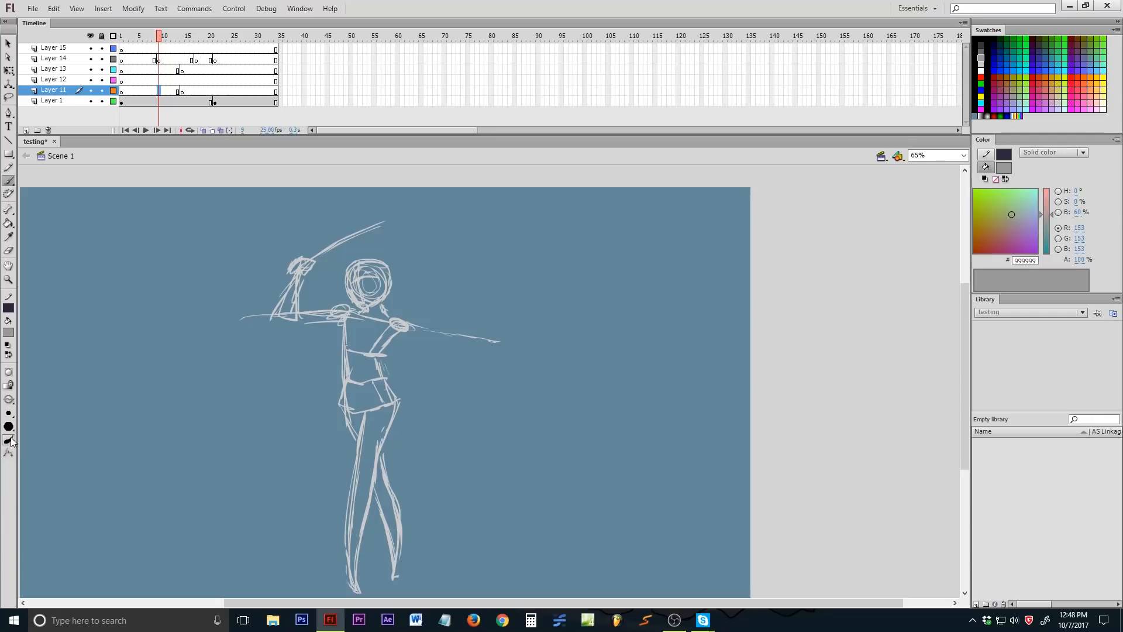
pyautogui.click(9, 439)
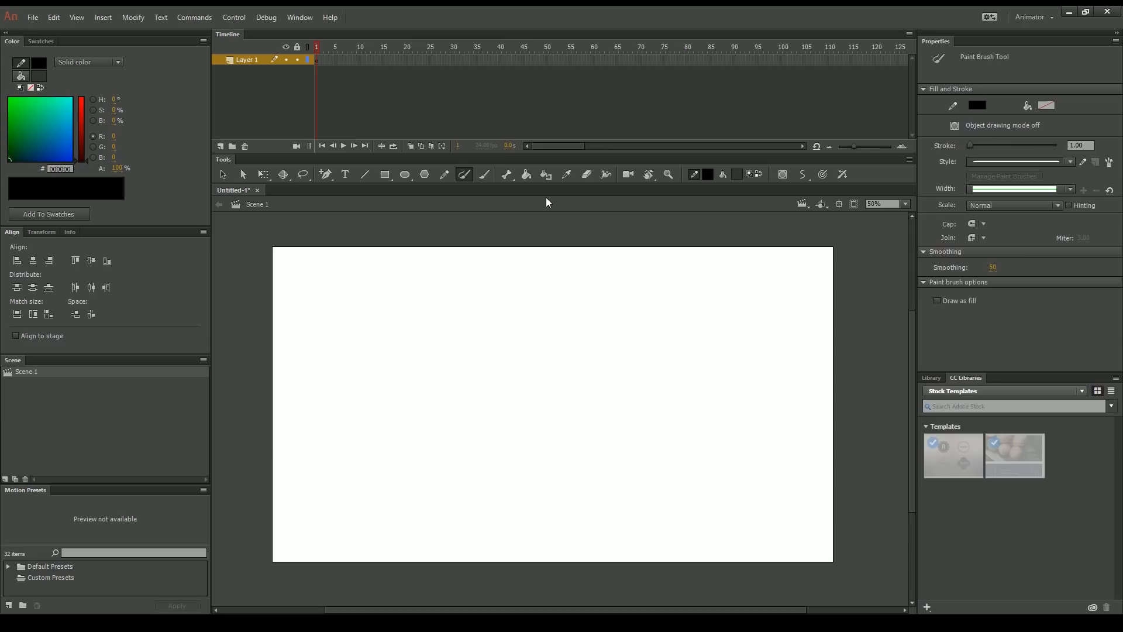
# - Switch to Animate and compare the Brush and Paint Brush tools' properties, finishing on the Paint Brush
pyautogui.click(486, 175)
pyautogui.click(463, 178)
pyautogui.click(482, 176)
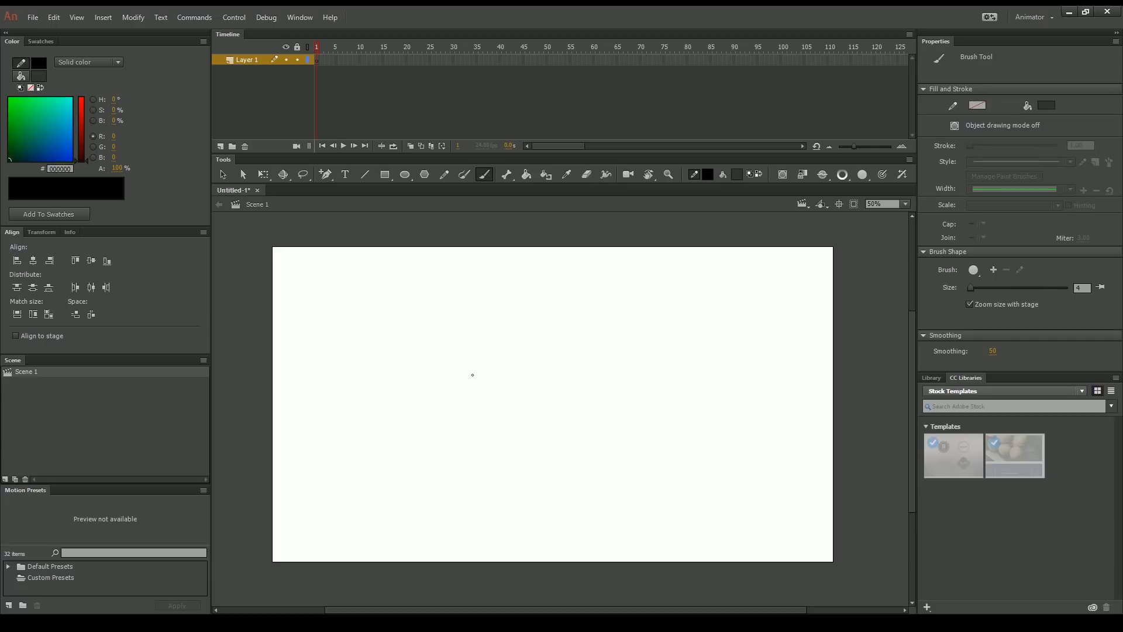
pyautogui.click(463, 176)
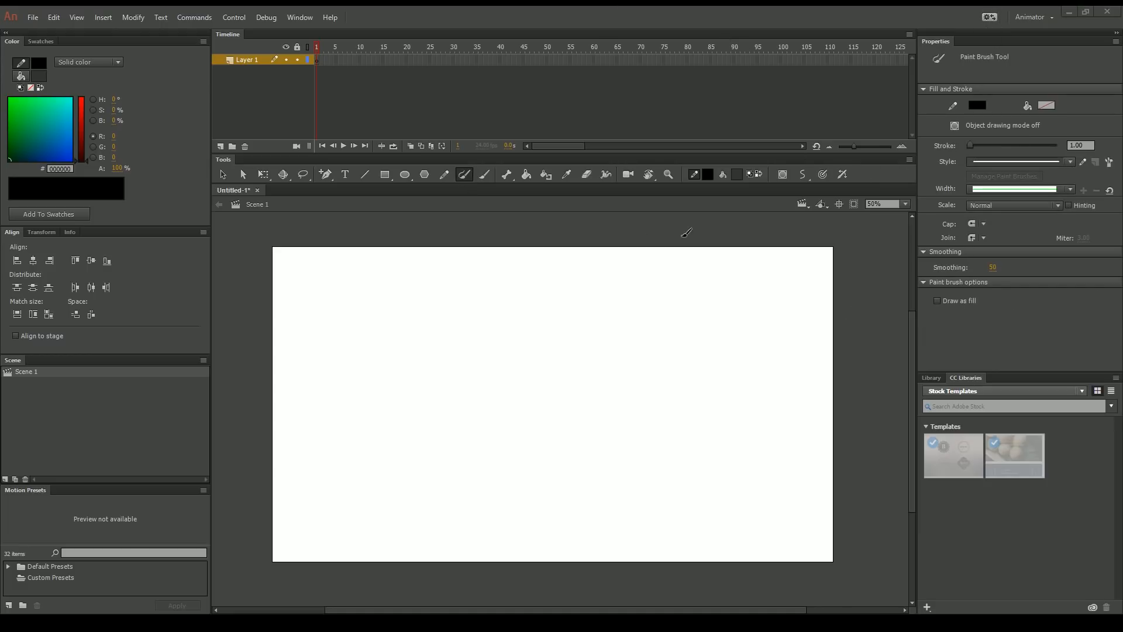
pyautogui.click(486, 175)
pyautogui.click(463, 175)
# - Set the Paint Brush's stroke style to dashed, undo a test stroke, and compare with the Brush tool again
pyautogui.click(1032, 209)
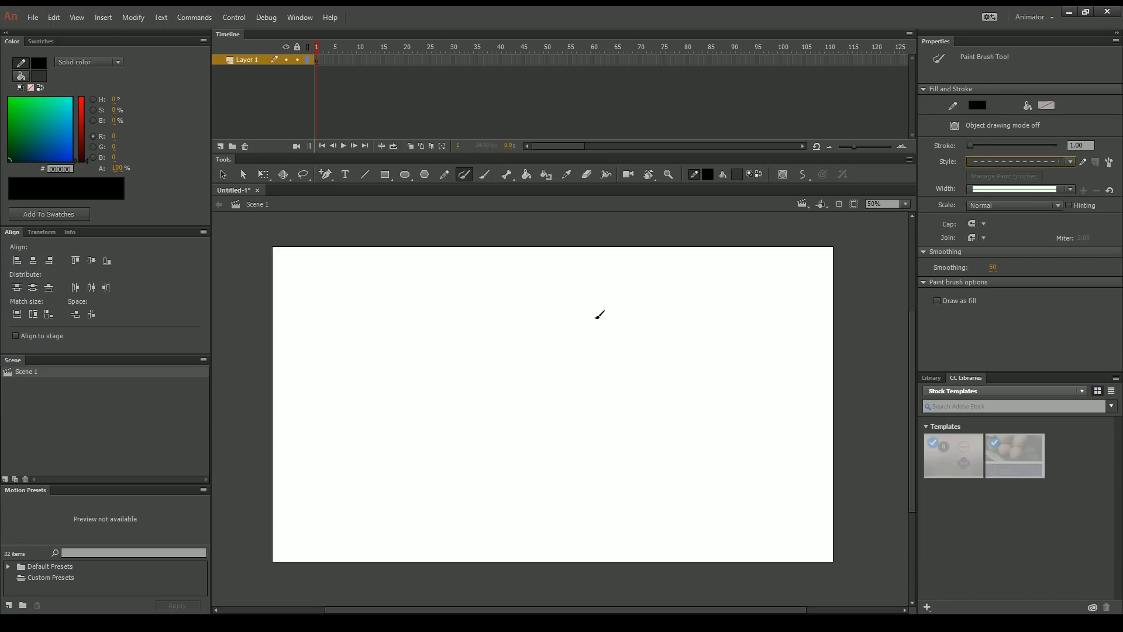
pyautogui.moveTo(444, 379); pyautogui.dragTo(561, 365)
pyautogui.hotkey('ctrl', 'z')
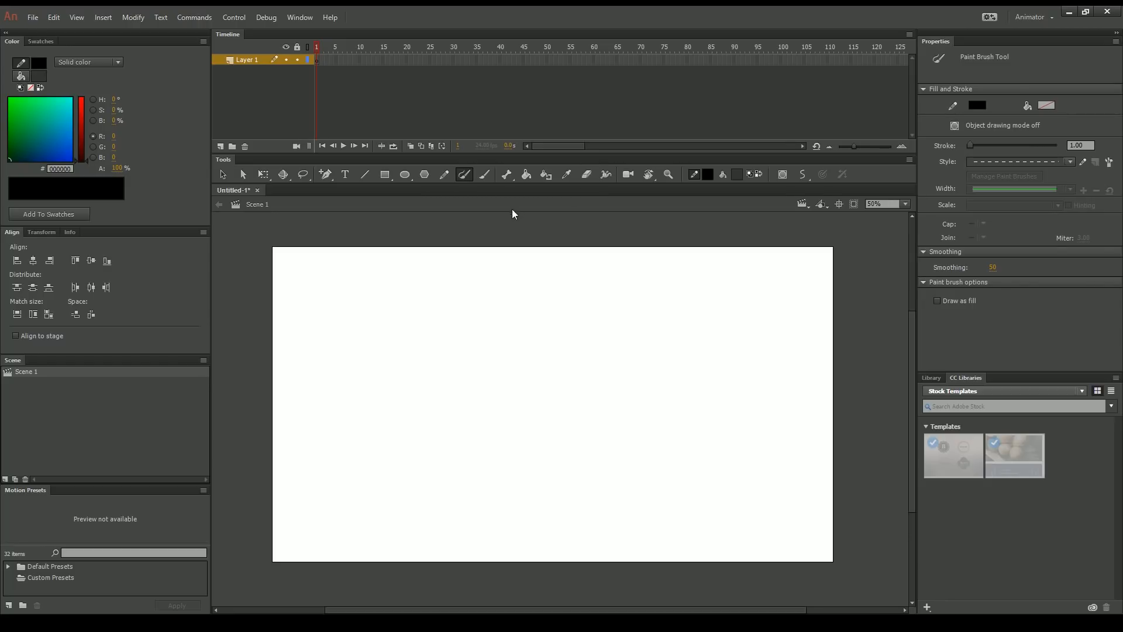
pyautogui.click(484, 175)
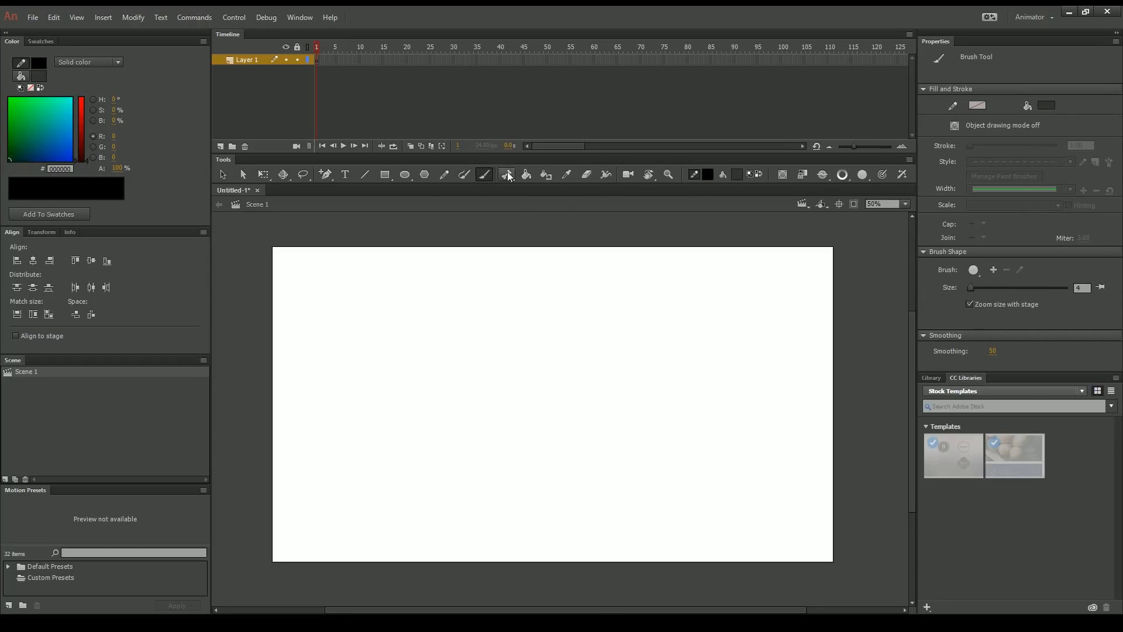
pyautogui.click(463, 175)
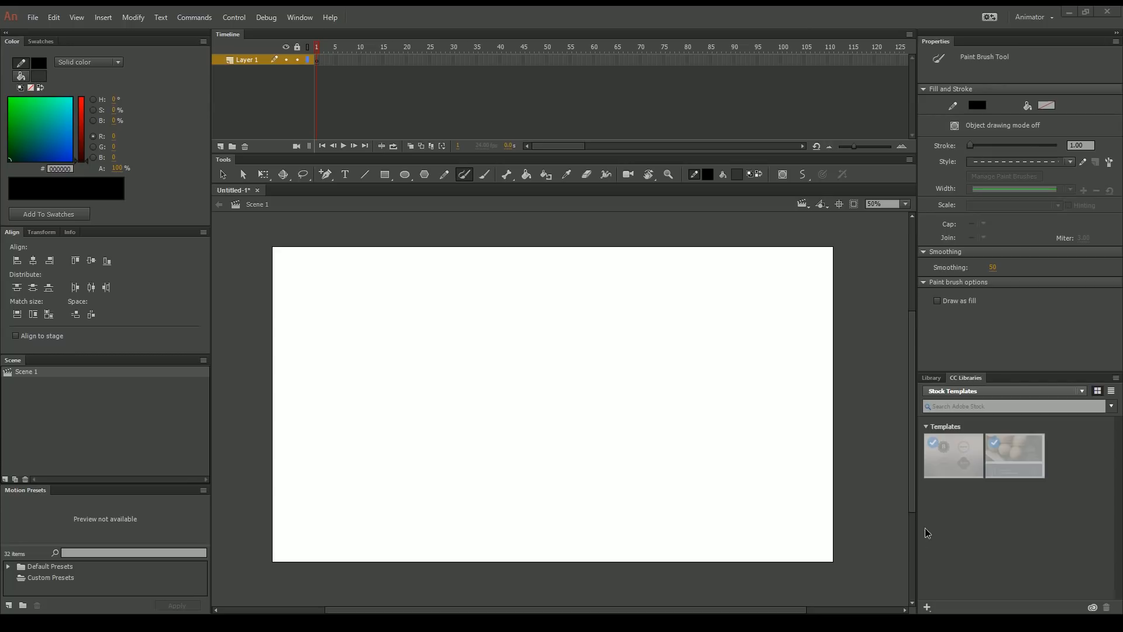
# - Try a long Paint Brush line across the stage at stroke size 35.85, and undo it
pyautogui.moveTo(971, 145); pyautogui.dragTo(985, 145)
pyautogui.moveTo(444, 414)
pyautogui.mouseDown()
pyautogui.moveTo(665, 375)
pyautogui.moveTo(736, 379)
pyautogui.mouseUp()
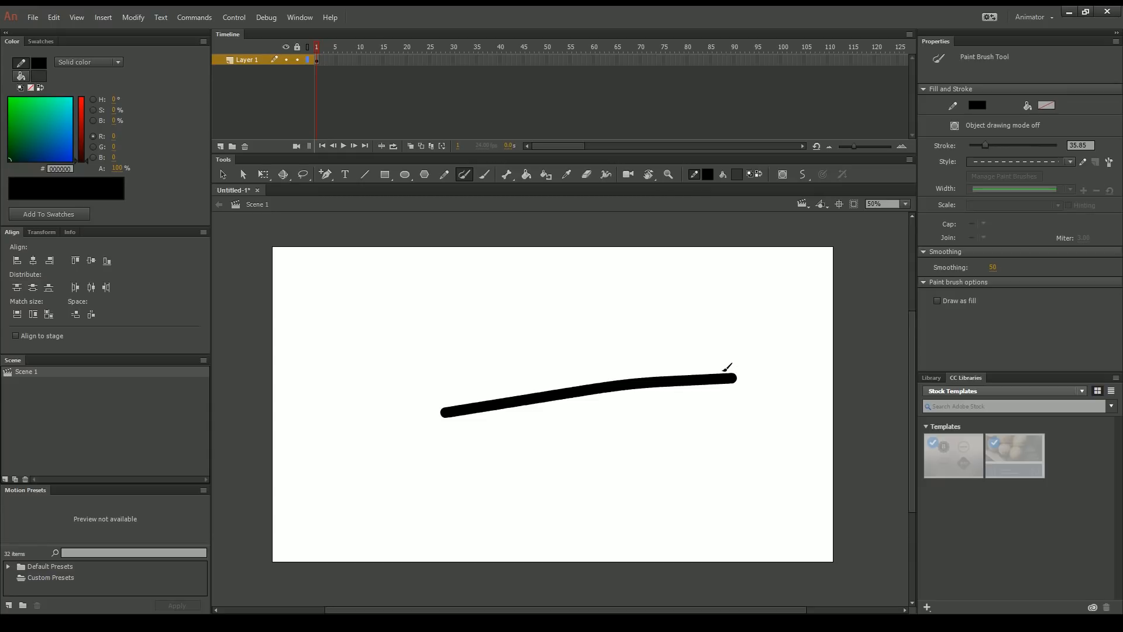
pyautogui.hotkey('ctrl', 'z')
# - Set the Paint Brush stroke size to 1 and draw a wavy dashed line across the middle of the stage
pyautogui.moveTo(983, 151); pyautogui.dragTo(967, 152)
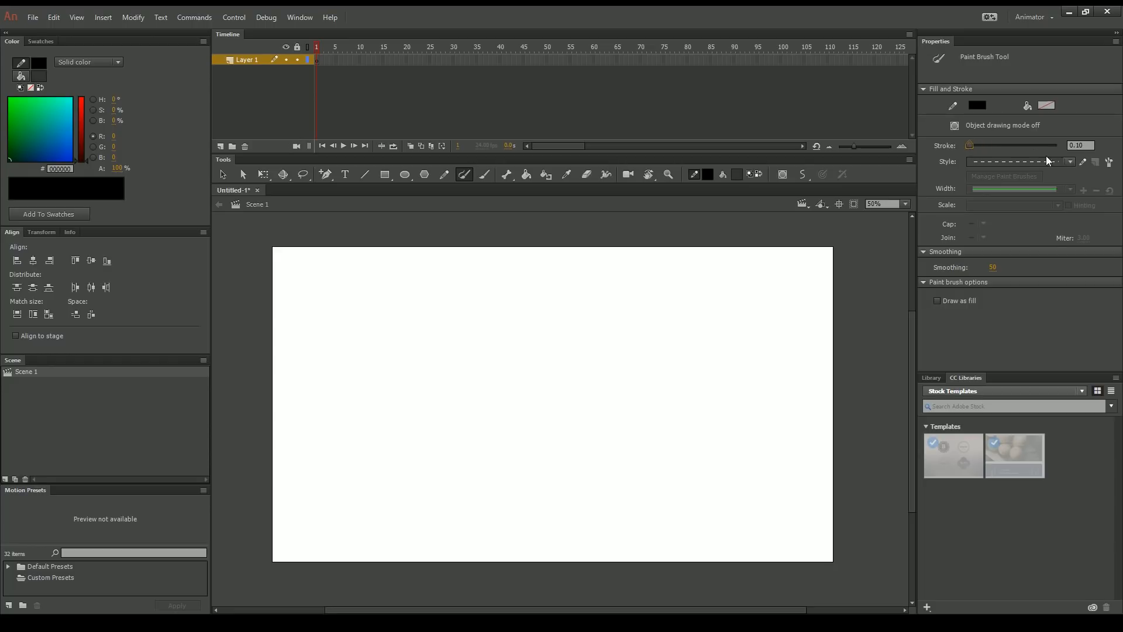
pyautogui.moveTo(1089, 145); pyautogui.dragTo(1022, 133)
pyautogui.write('1')
pyautogui.press('Return')
pyautogui.moveTo(456, 396)
pyautogui.mouseDown()
pyautogui.moveTo(498, 363)
pyautogui.moveTo(666, 389)
pyautogui.moveTo(719, 309)
pyautogui.mouseUp()
# - Draw a wavy solid line above the dashed one with the Brush tool, and activate the Pencil tool
pyautogui.click(484, 175)
pyautogui.moveTo(441, 341)
pyautogui.mouseDown()
pyautogui.moveTo(510, 319)
pyautogui.moveTo(593, 338)
pyautogui.moveTo(717, 287)
pyautogui.mouseUp()
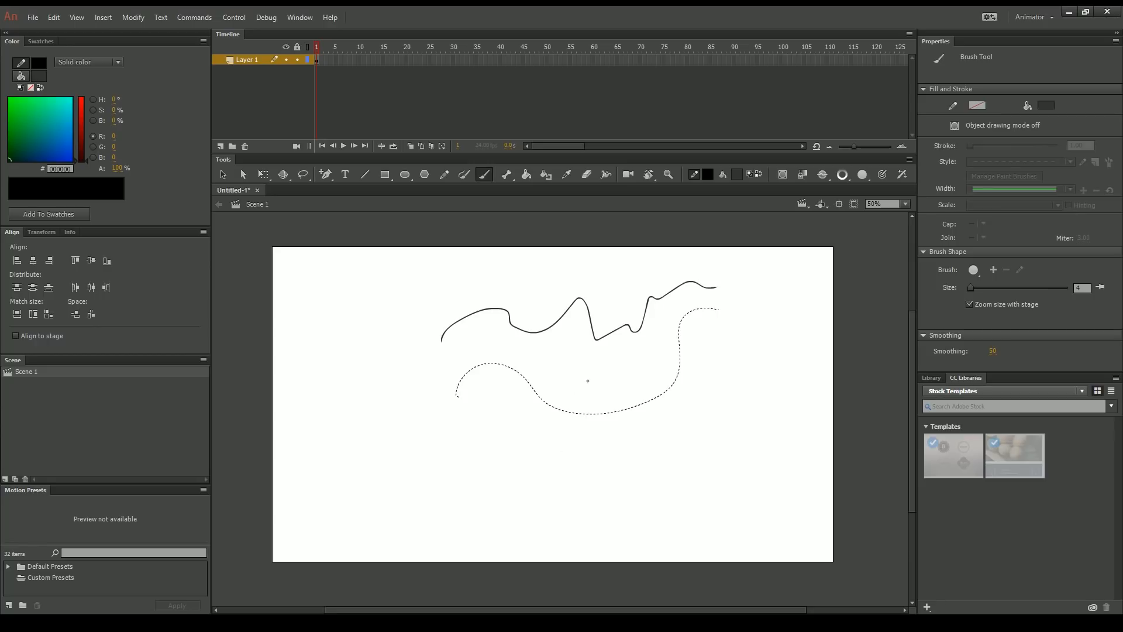
pyautogui.click(464, 175)
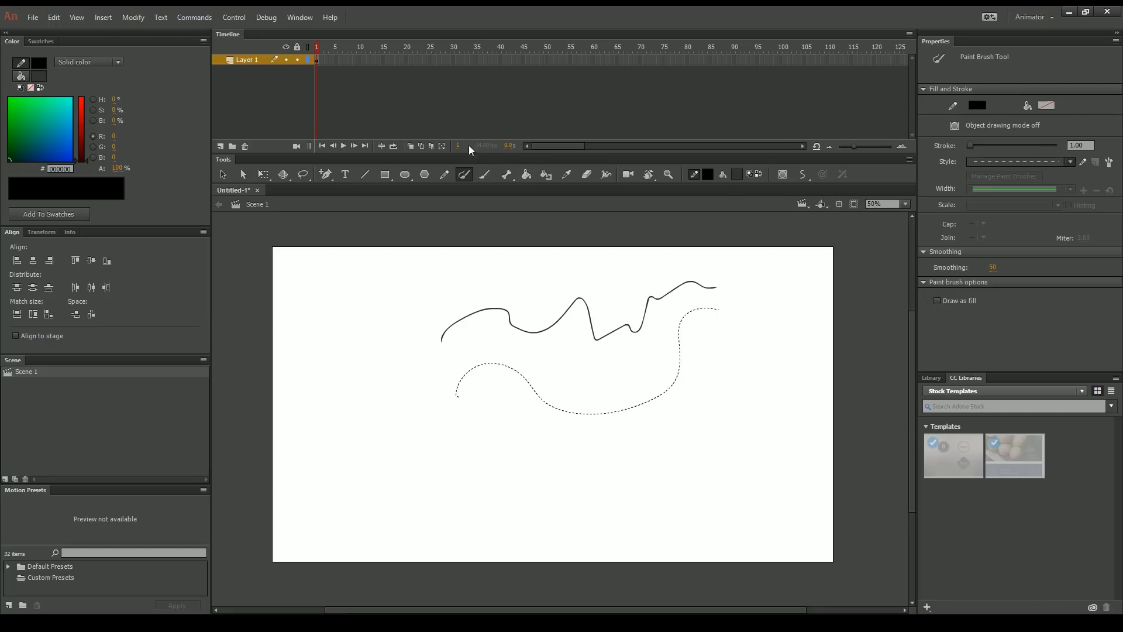
pyautogui.click(447, 174)
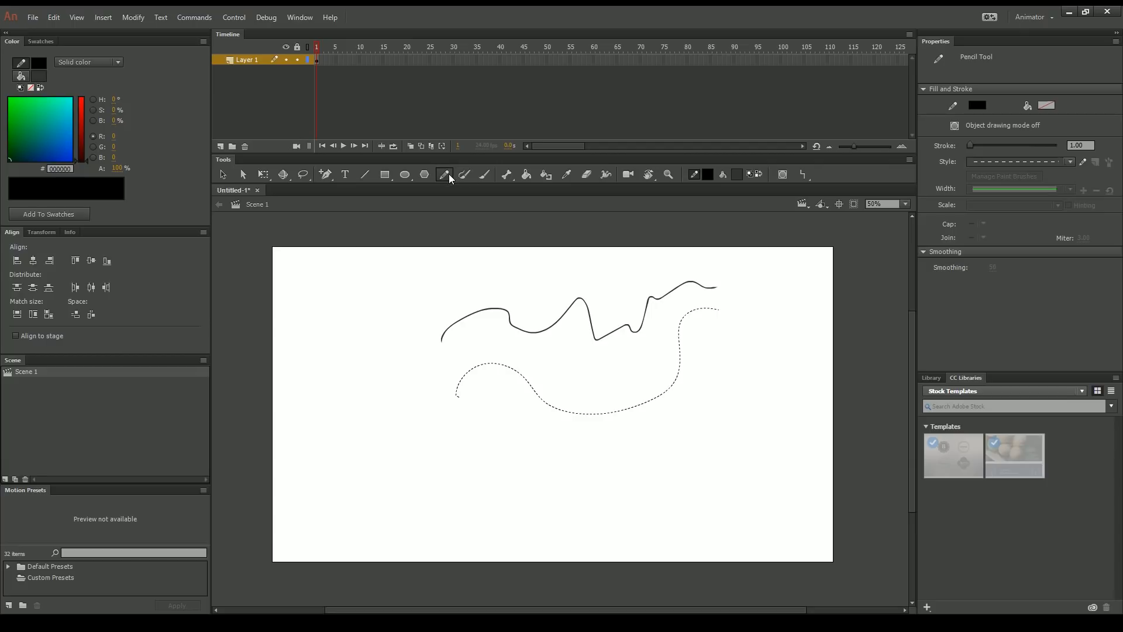
# - Try wavy Paint Brush lines along the stage's lower and right areas, and a jagged Pencil line above the existing strokes
pyautogui.click(464, 176)
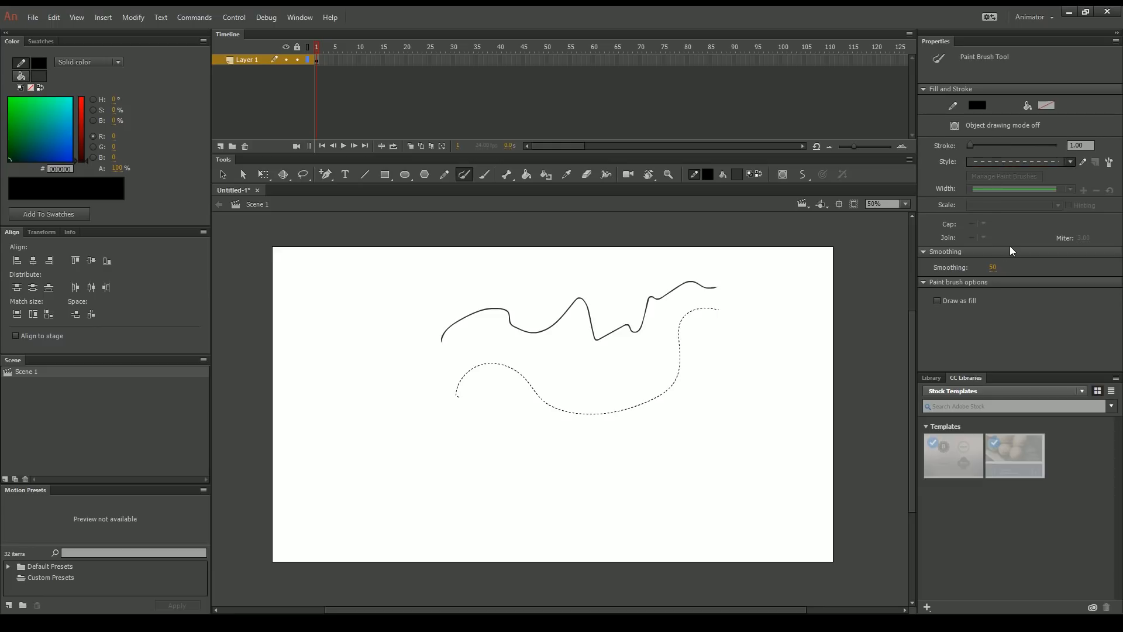
pyautogui.moveTo(383, 443)
pyautogui.mouseDown()
pyautogui.moveTo(433, 457)
pyautogui.moveTo(675, 479)
pyautogui.moveTo(673, 445)
pyautogui.moveTo(702, 434)
pyautogui.moveTo(716, 403)
pyautogui.moveTo(721, 364)
pyautogui.moveTo(707, 337)
pyautogui.mouseUp()
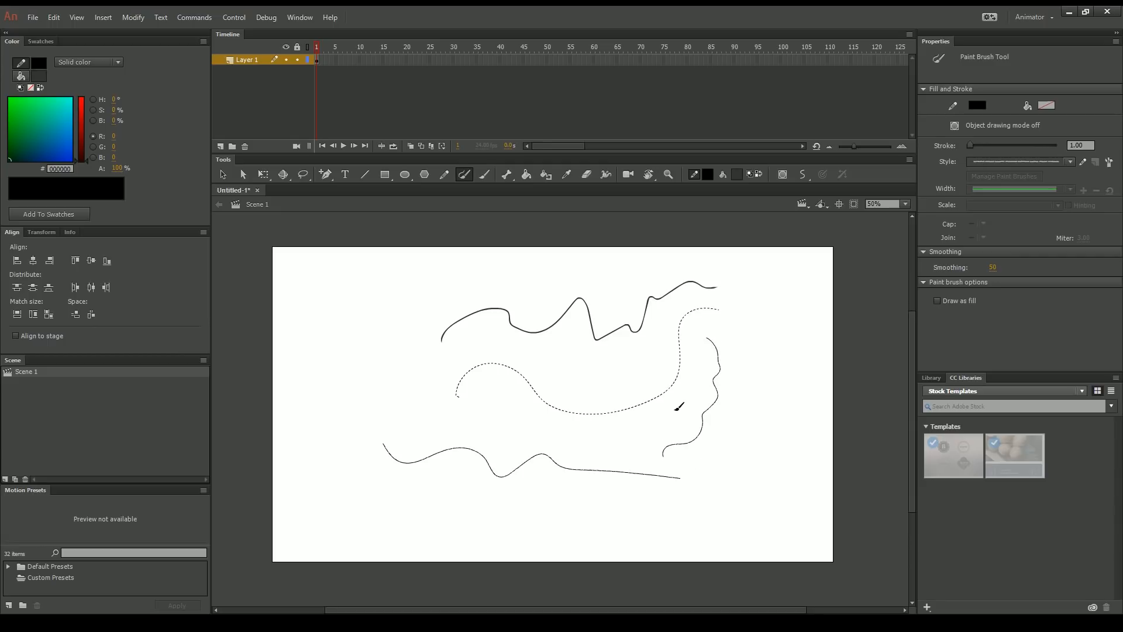
pyautogui.click(444, 174)
pyautogui.moveTo(373, 315)
pyautogui.mouseDown()
pyautogui.moveTo(407, 287)
pyautogui.moveTo(460, 293)
pyautogui.moveTo(543, 270)
pyautogui.moveTo(545, 283)
pyautogui.moveTo(588, 288)
pyautogui.mouseUp()
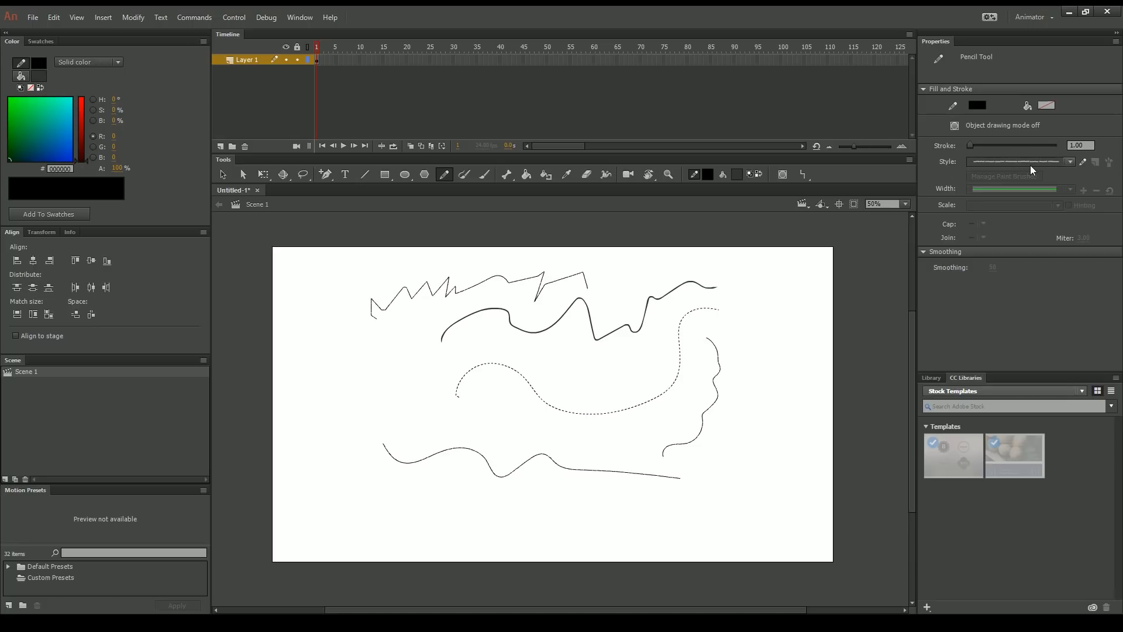
# - Try a curved Pencil line down the stage's right side in another stroke style, and compare the Pencil with the Paint Brush
pyautogui.click(1001, 269)
pyautogui.moveTo(772, 321)
pyautogui.mouseDown()
pyautogui.moveTo(792, 369)
pyautogui.moveTo(700, 446)
pyautogui.mouseUp()
pyautogui.click(465, 177)
pyautogui.click(446, 175)
pyautogui.click(458, 179)
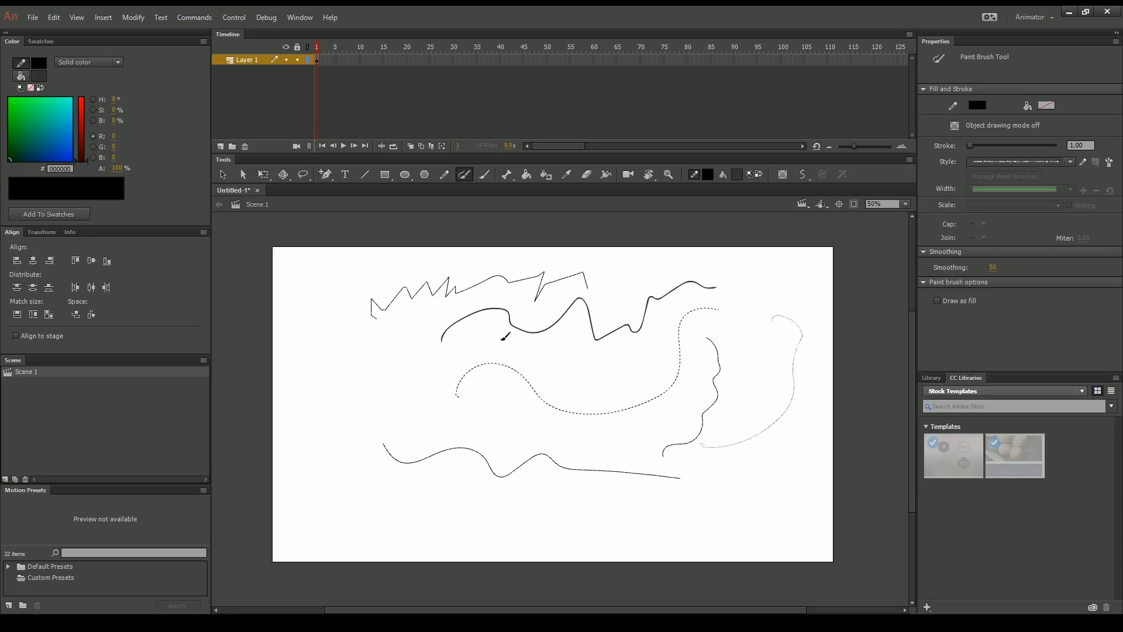
# - Undo all the test strokes on the stage and activate the Brush tool
pyautogui.hotkey('ctrl', 'z')
pyautogui.hotkey('ctrl', 'z')
pyautogui.hotkey('ctrl', 'z')
pyautogui.hotkey('ctrl', 'z')
pyautogui.hotkey('ctrl', 'z')
pyautogui.hotkey('ctrl', 'z')
pyautogui.click(484, 174)
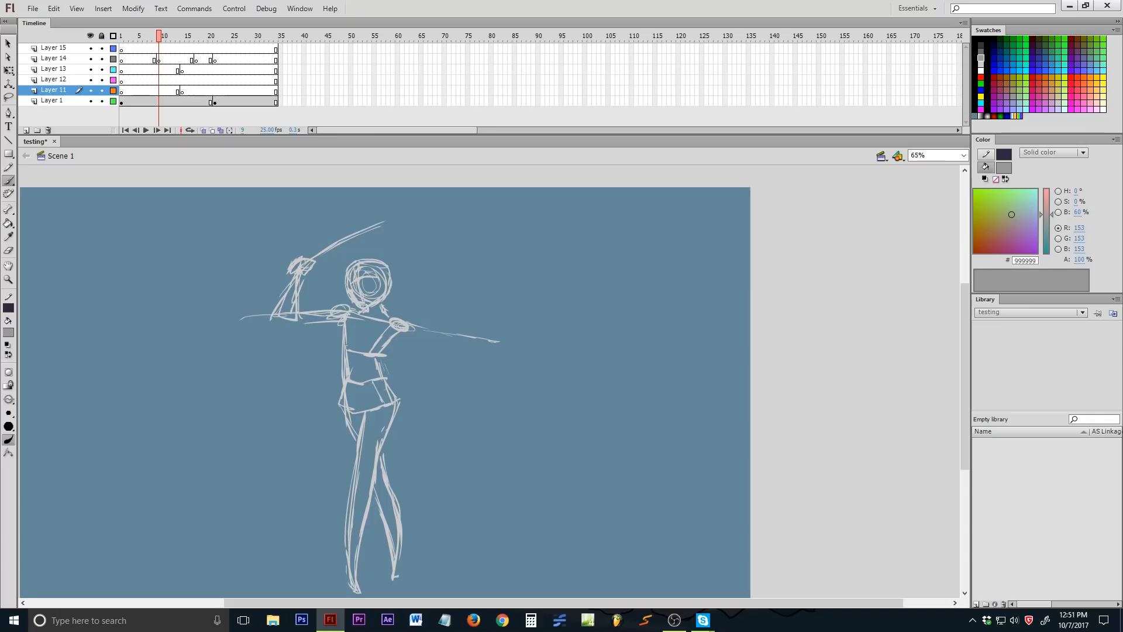
# - Switch to the testing document in Flash, place the Properties panel beside the figure sketch, and show the Brush tool variants
pyautogui.moveTo(1122, 351); pyautogui.dragTo(839, 231)
pyautogui.click(8, 181)
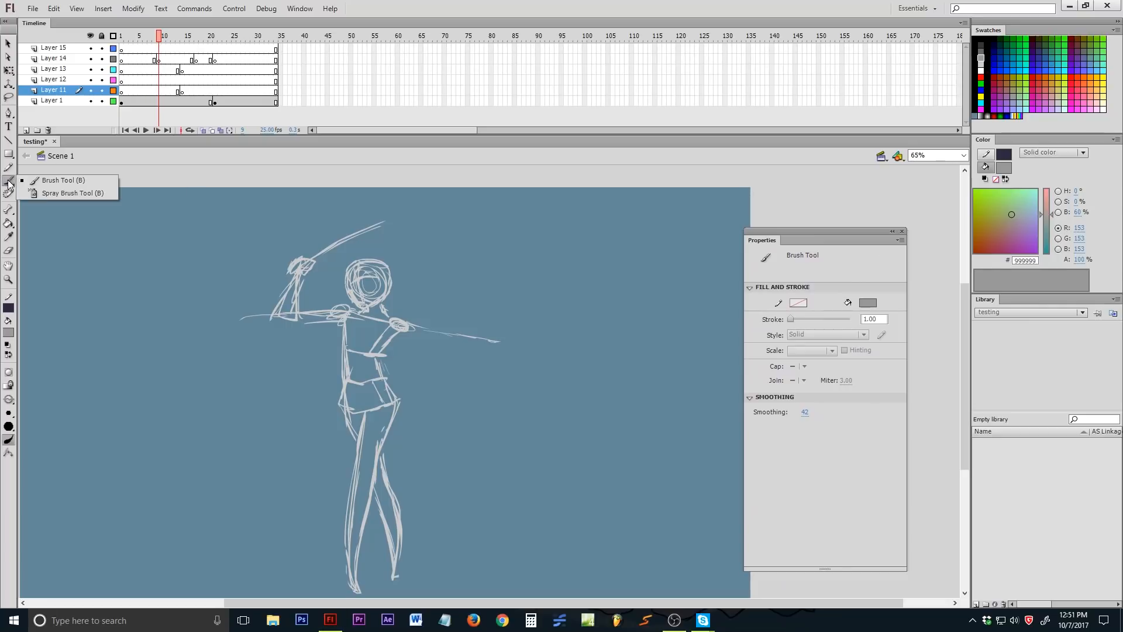
pyautogui.click(47, 183)
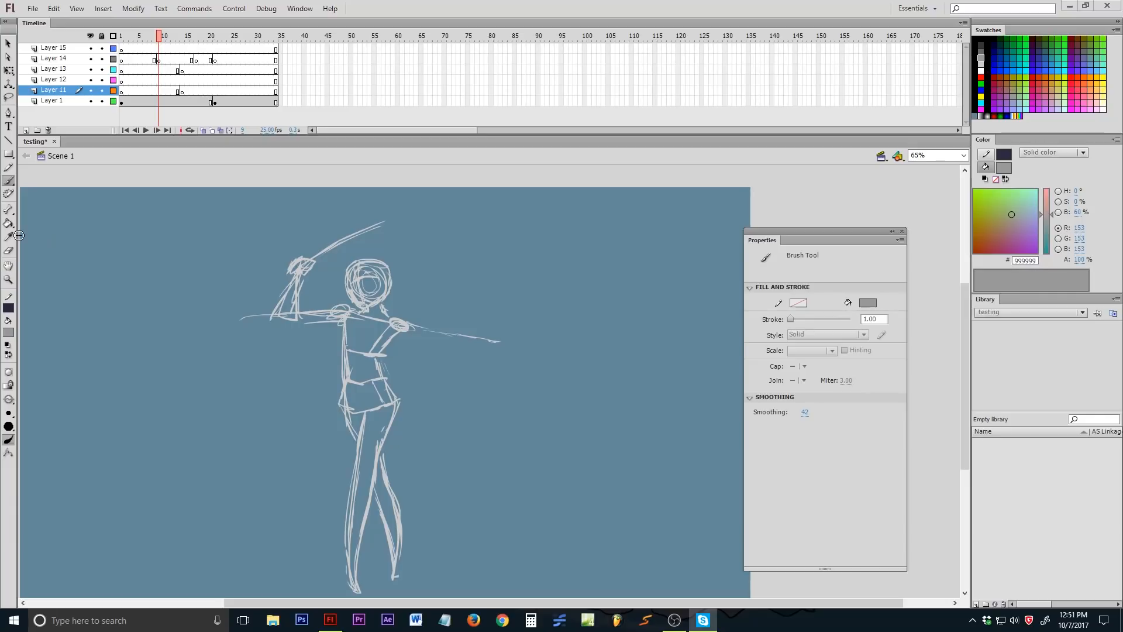
pyautogui.click(7, 181)
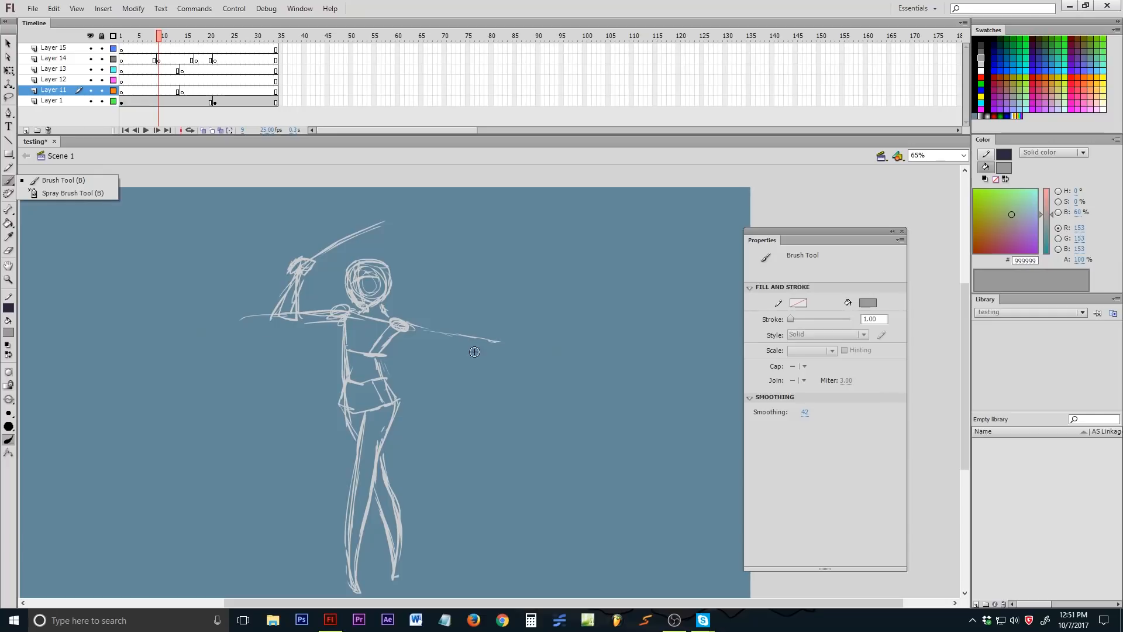
pyautogui.click(667, 402)
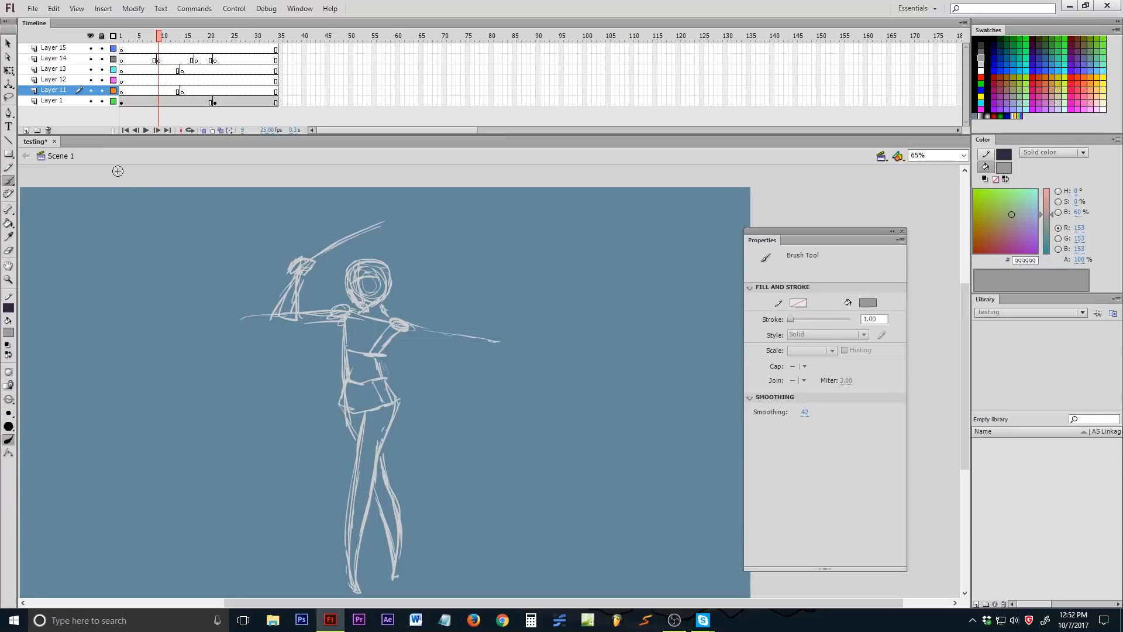
pyautogui.click(8, 181)
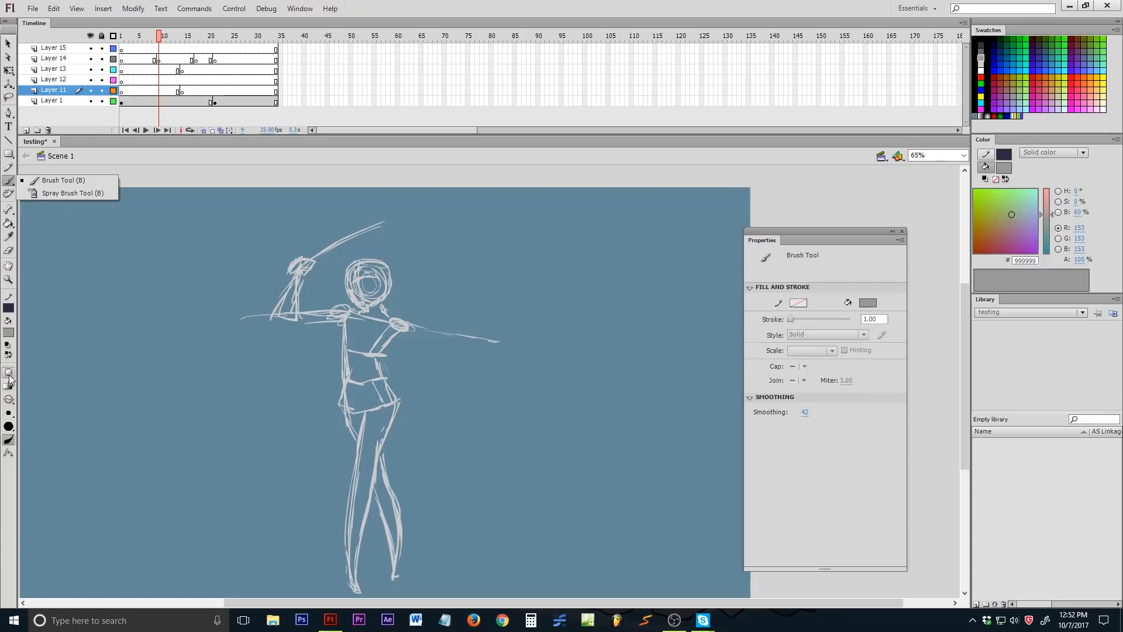
# - Review the brush sizes and shapes, choosing the fourth-smallest size and the round shape
pyautogui.click(9, 413)
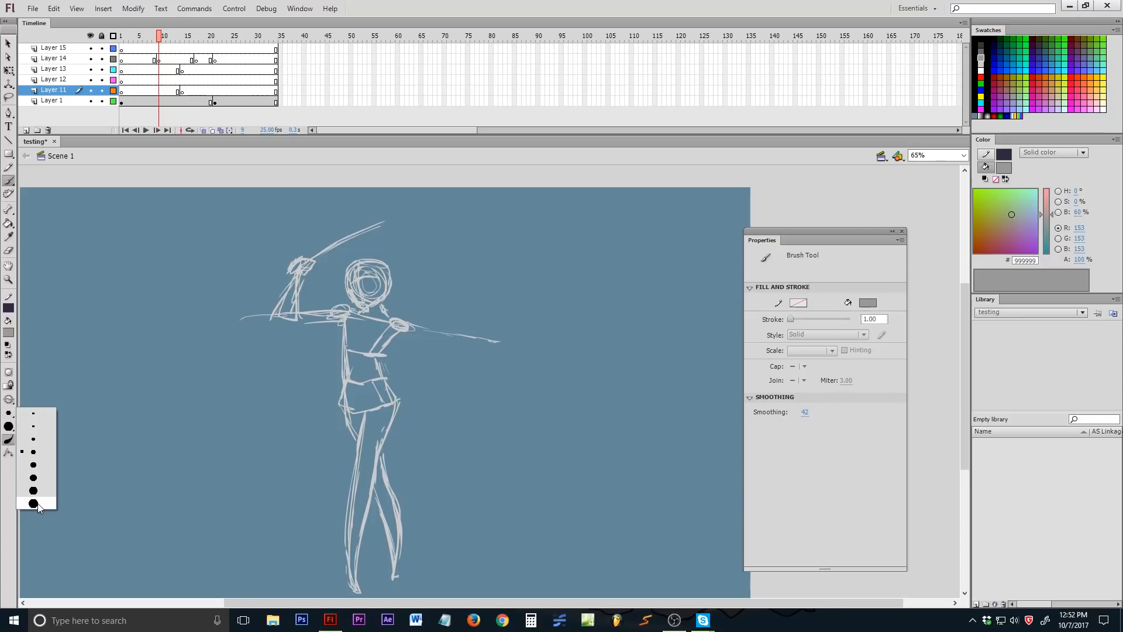
pyautogui.click(9, 414)
pyautogui.click(10, 414)
pyautogui.click(35, 454)
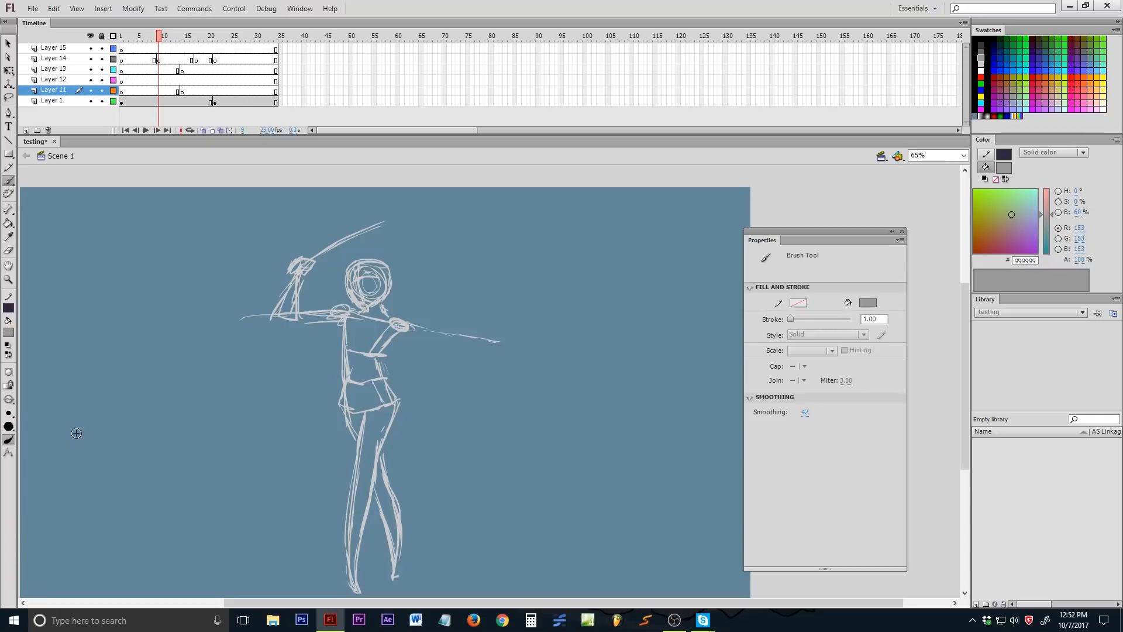
pyautogui.click(10, 431)
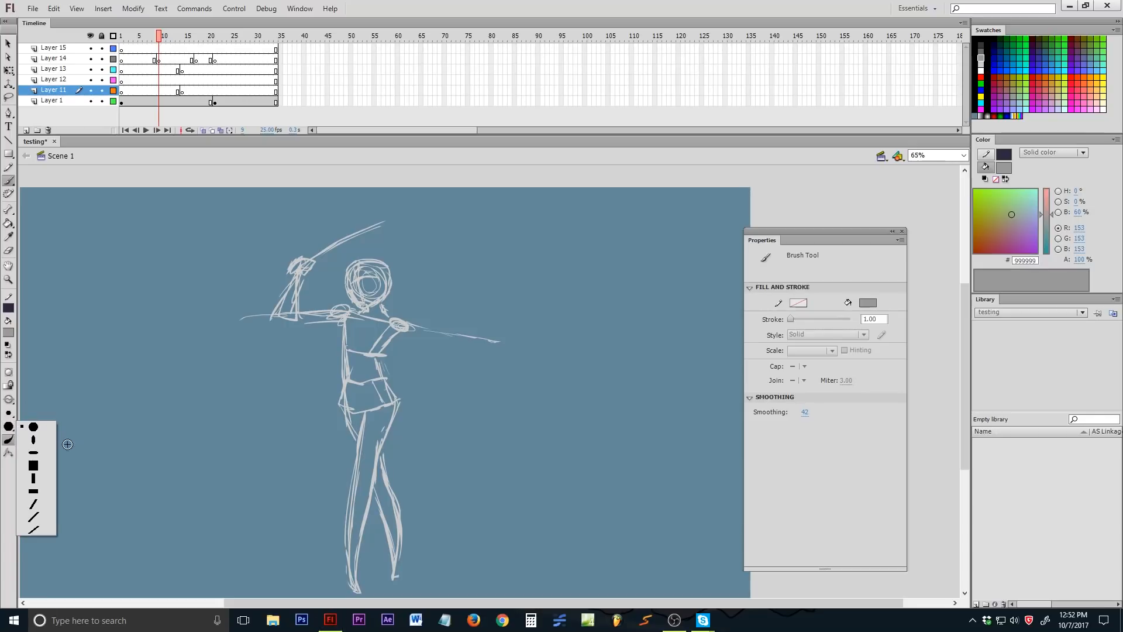
pyautogui.click(34, 427)
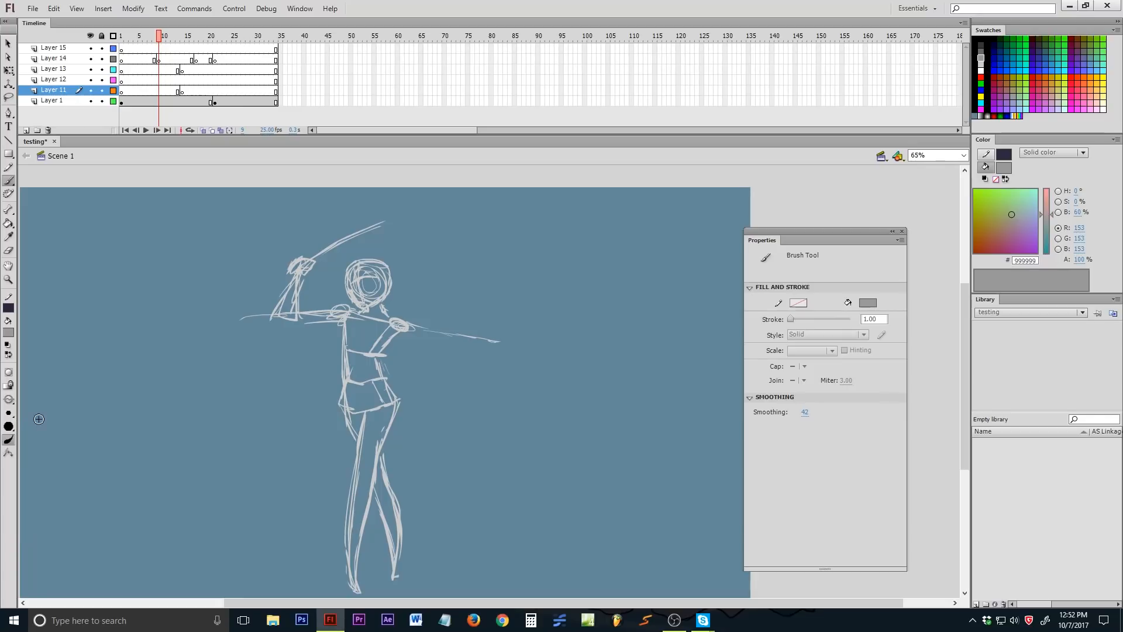
# - Try sweeping brush strokes over the figure in Paint Normal mode on Layer 11, and undo them
pyautogui.click(9, 400)
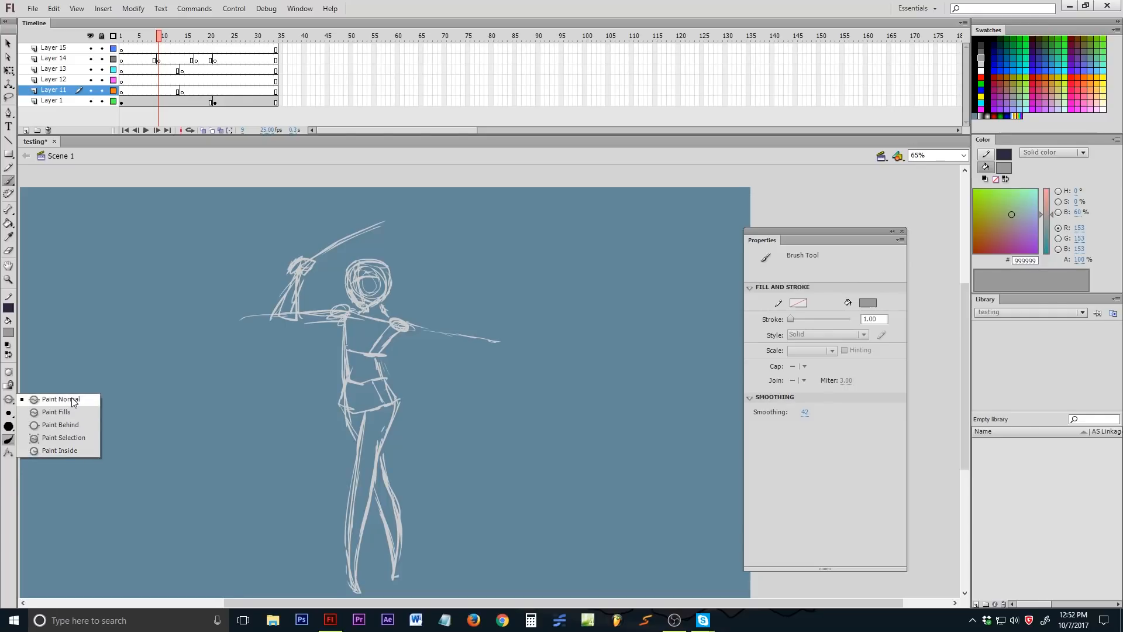
pyautogui.moveTo(484, 272)
pyautogui.mouseDown()
pyautogui.moveTo(301, 415)
pyautogui.moveTo(433, 358)
pyautogui.mouseUp()
pyautogui.moveTo(473, 307); pyautogui.dragTo(322, 461)
pyautogui.hotkey('ctrl', 'z')
pyautogui.hotkey('ctrl', 'z')
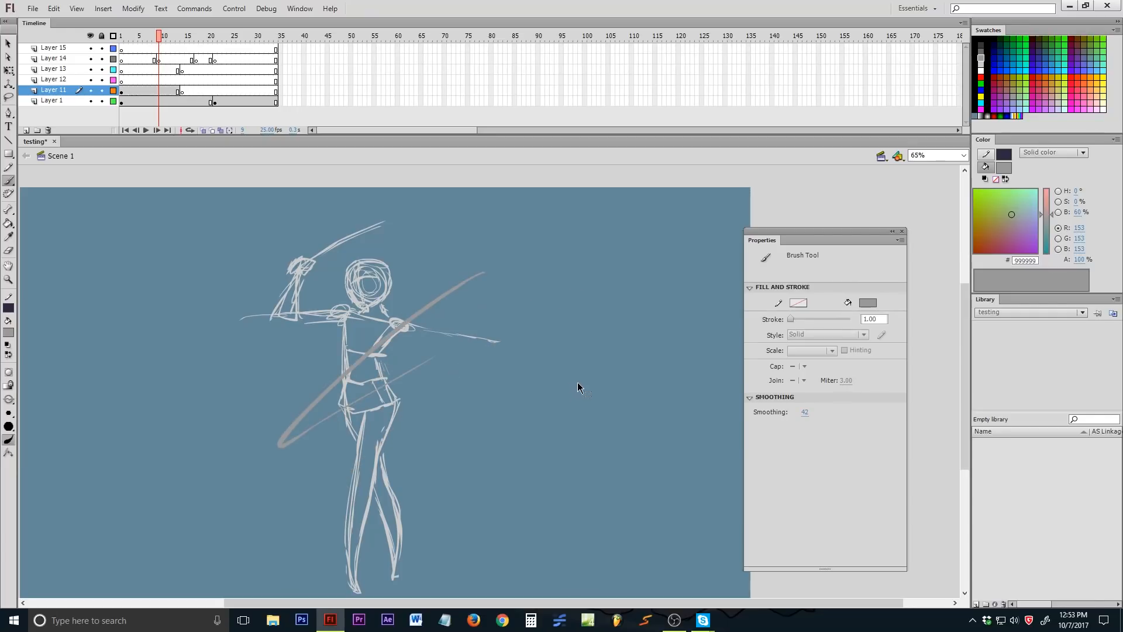
# - Set the brush mode to Paint Fills, try a scribble over the figure's torso on Layer 11, and undo it
pyautogui.click(8, 399)
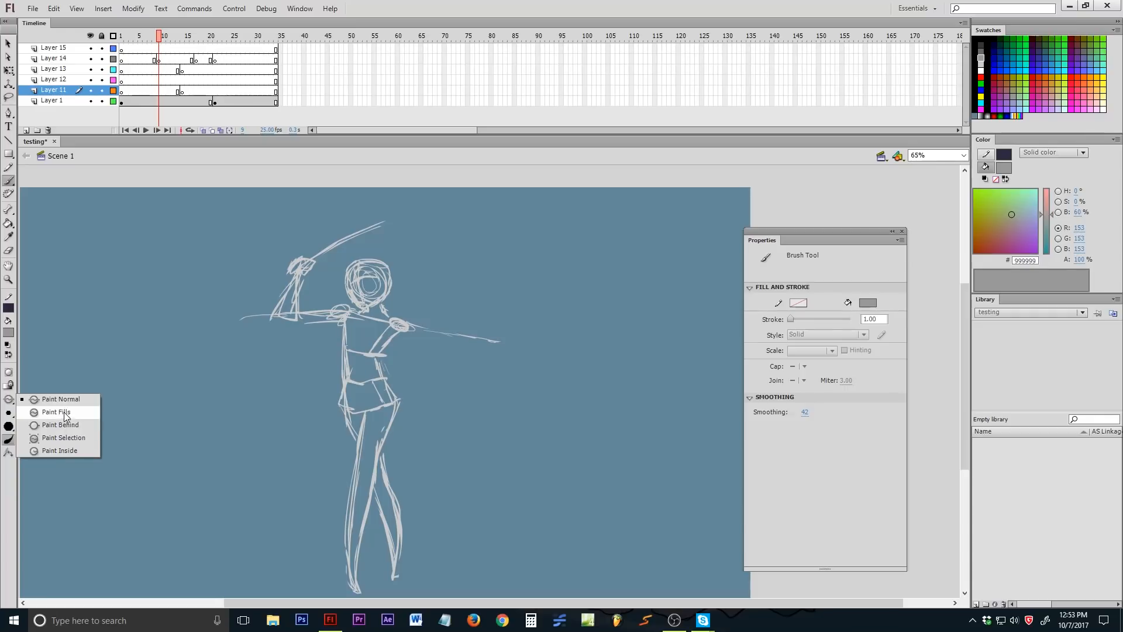
pyautogui.click(66, 412)
pyautogui.moveTo(371, 401)
pyautogui.mouseDown()
pyautogui.moveTo(321, 426)
pyautogui.moveTo(406, 343)
pyautogui.moveTo(338, 503)
pyautogui.mouseUp()
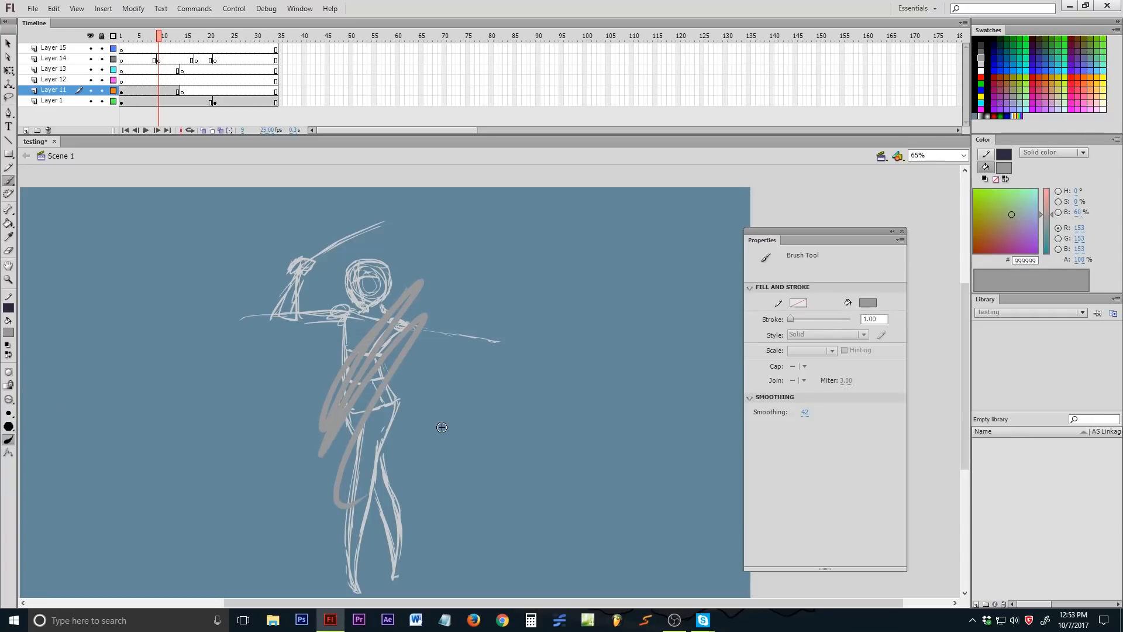
pyautogui.hotkey('ctrl', 'z')
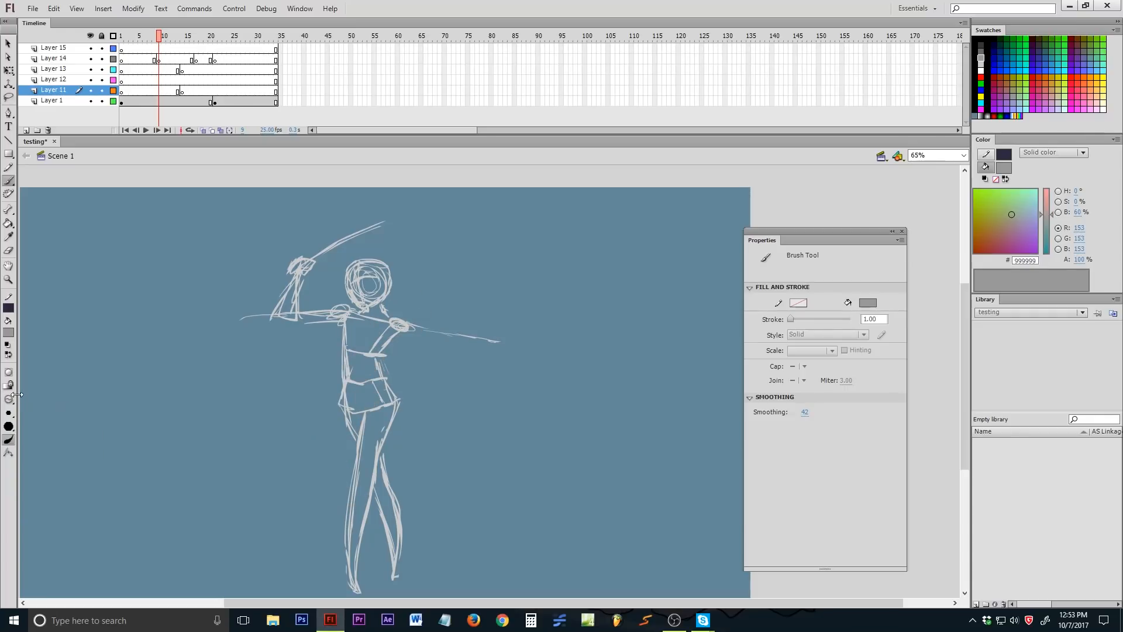
# - Try a Paint Fills scribble over the figure on Layer 1 at frame 11, and undo it
pyautogui.click(167, 101)
pyautogui.moveTo(359, 370); pyautogui.dragTo(317, 481)
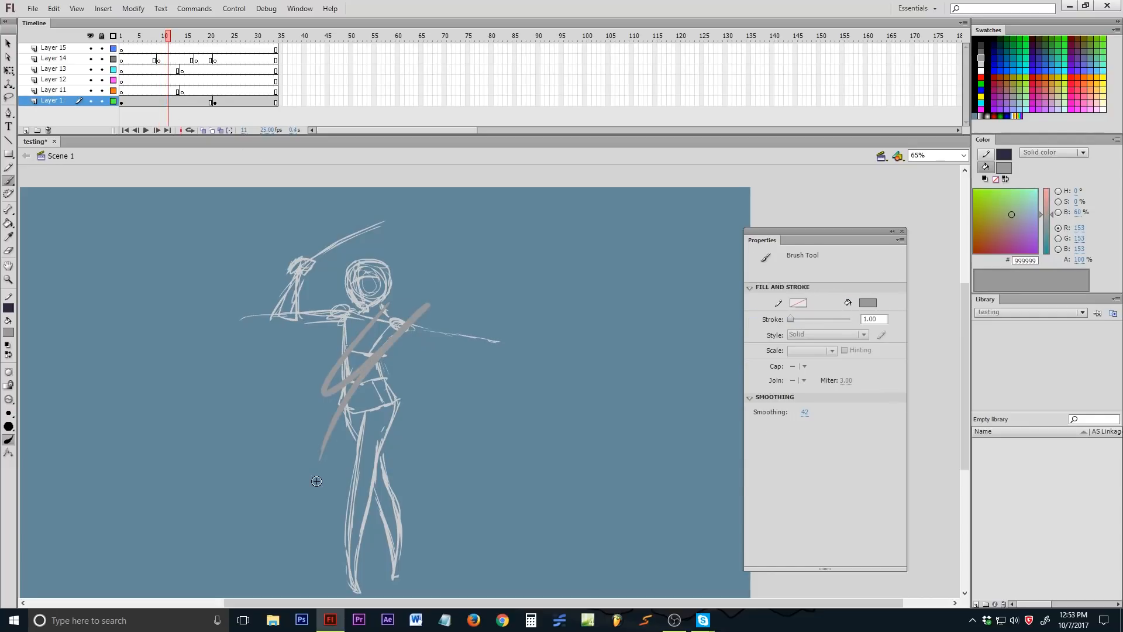
pyautogui.hotkey('ctrl', 'z')
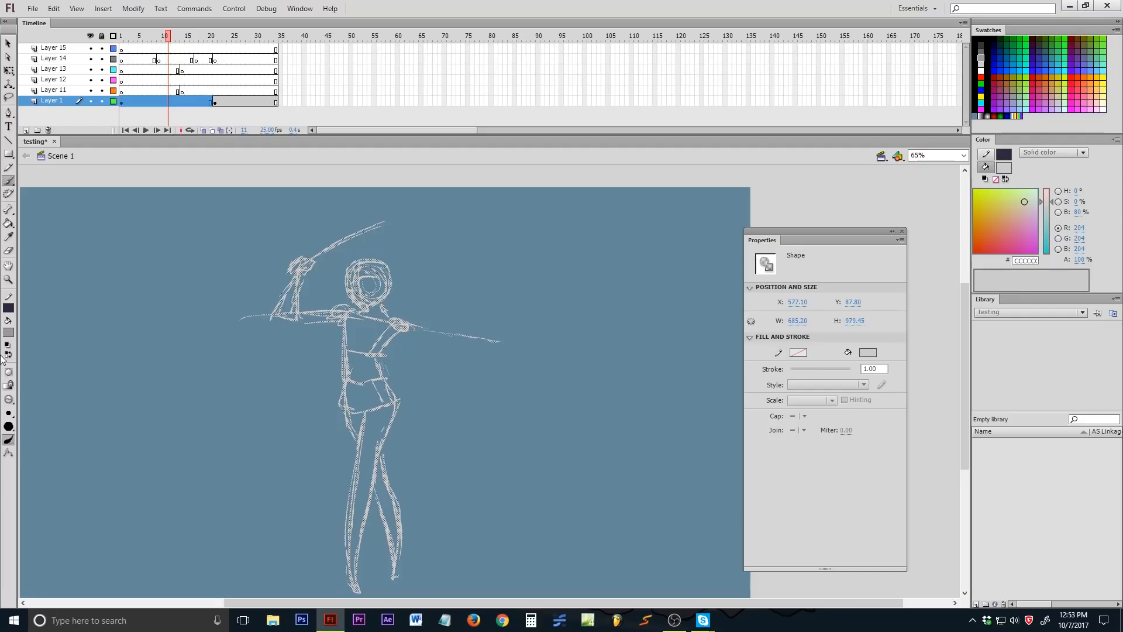
# - Set the brush mode to Paint Behind, try shading the figure's head and torso on Layer 1, and undo it
pyautogui.click(9, 406)
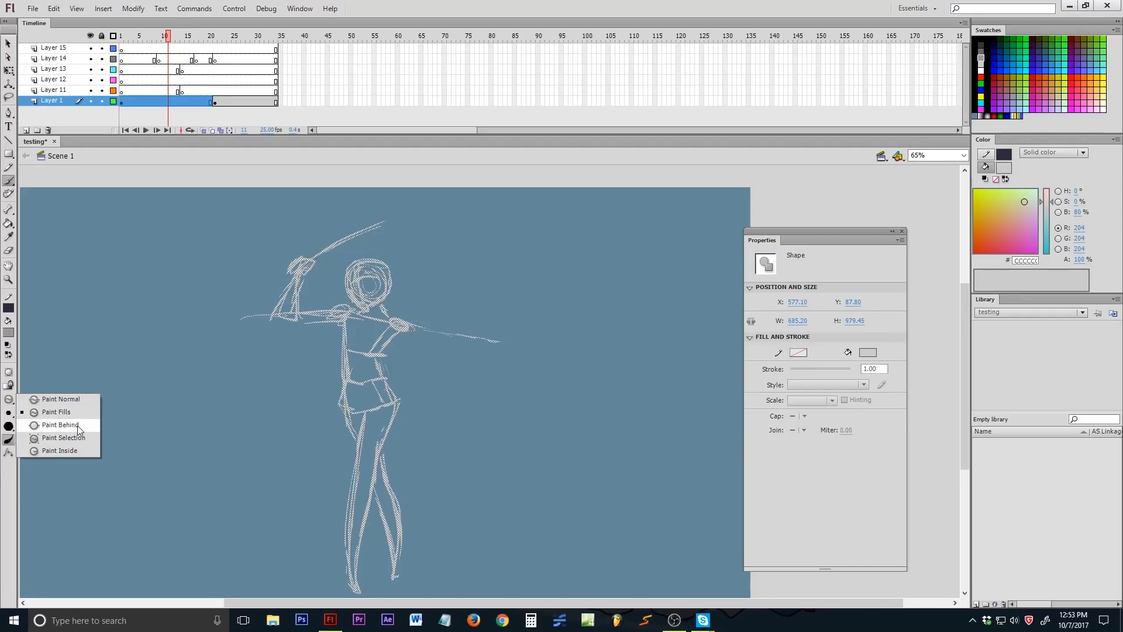
pyautogui.click(78, 425)
pyautogui.press('Escape')
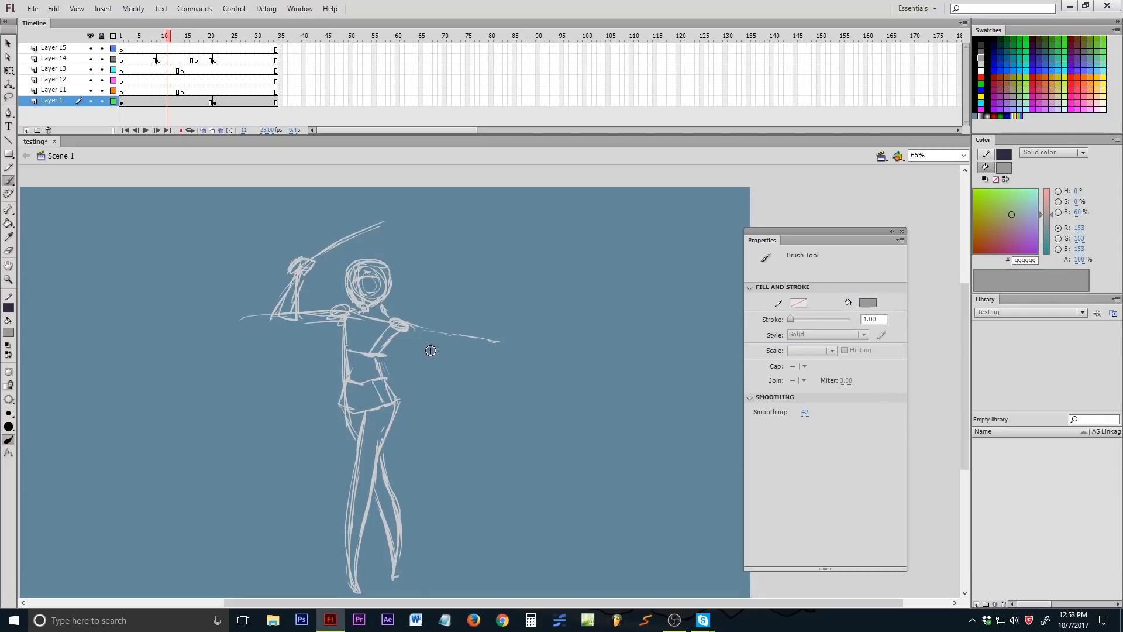
pyautogui.moveTo(374, 274)
pyautogui.mouseDown()
pyautogui.moveTo(363, 338)
pyautogui.moveTo(337, 379)
pyautogui.mouseUp()
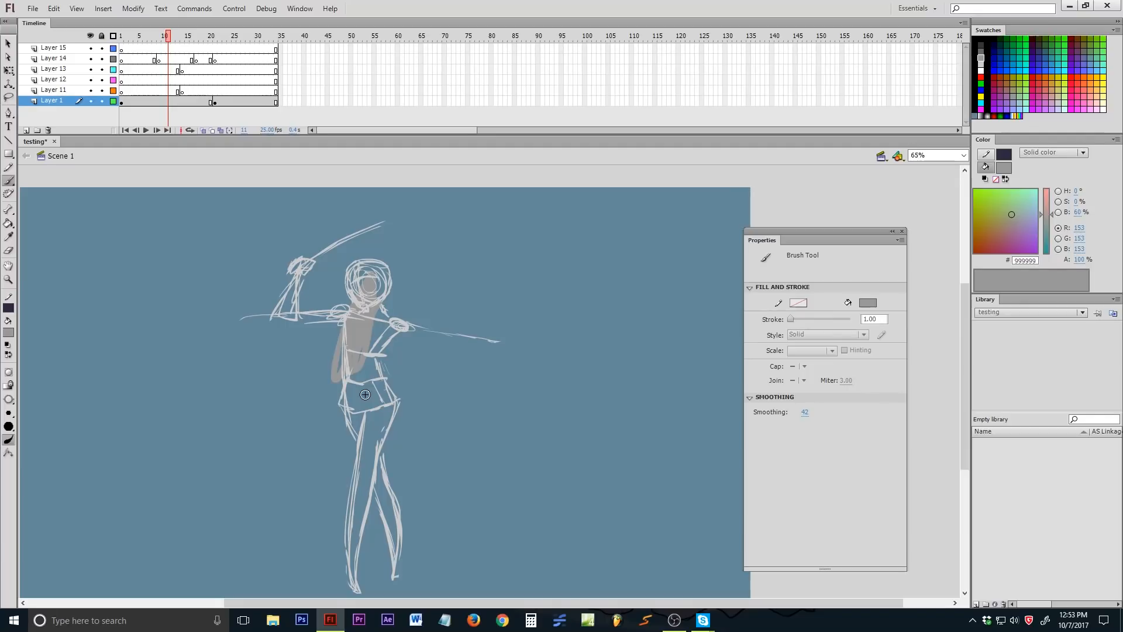
pyautogui.hotkey('ctrl', 'z')
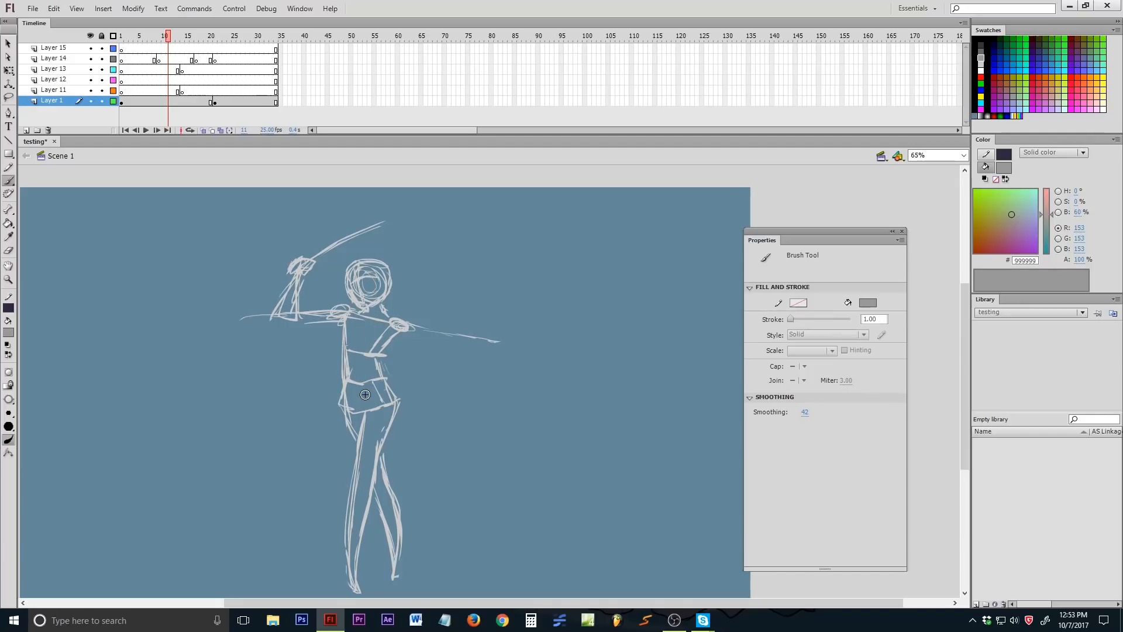
# - Try a brush stroke between the figure's neck and shoulder and a Paint Bucket fill at the neck, and undo them
pyautogui.moveTo(377, 305); pyautogui.dragTo(408, 337)
pyautogui.click(8, 224)
pyautogui.click(374, 308)
pyautogui.hotkey('ctrl', 'z')
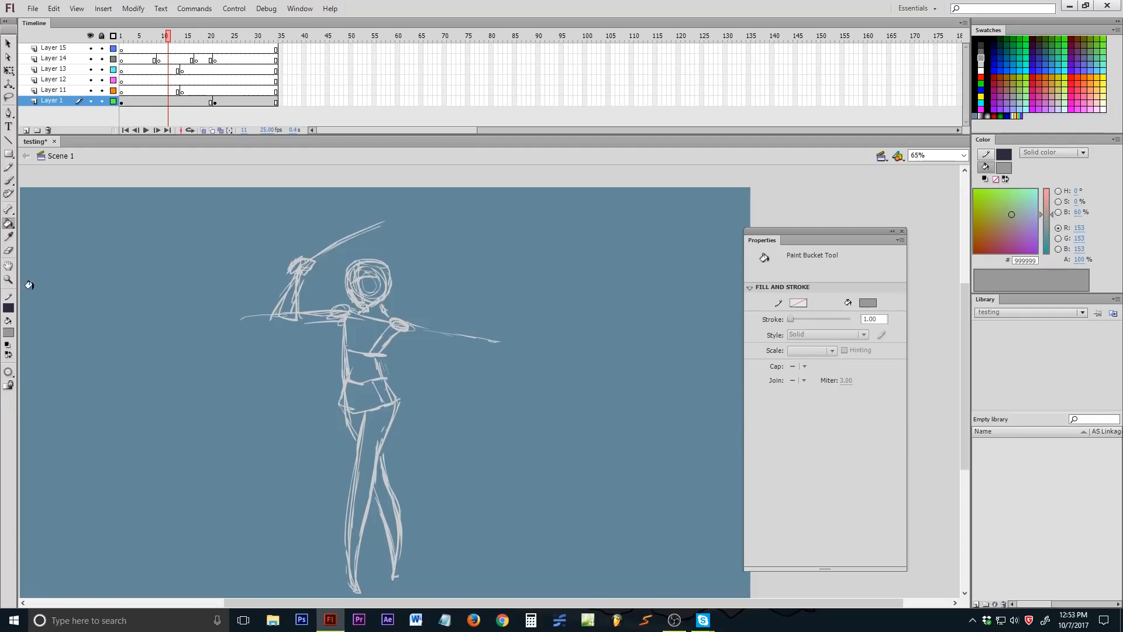
# - Set the Brush tool's mode to Paint Inside and try a stroke inside the torso on Layer 1 at frame 5
pyautogui.click(8, 180)
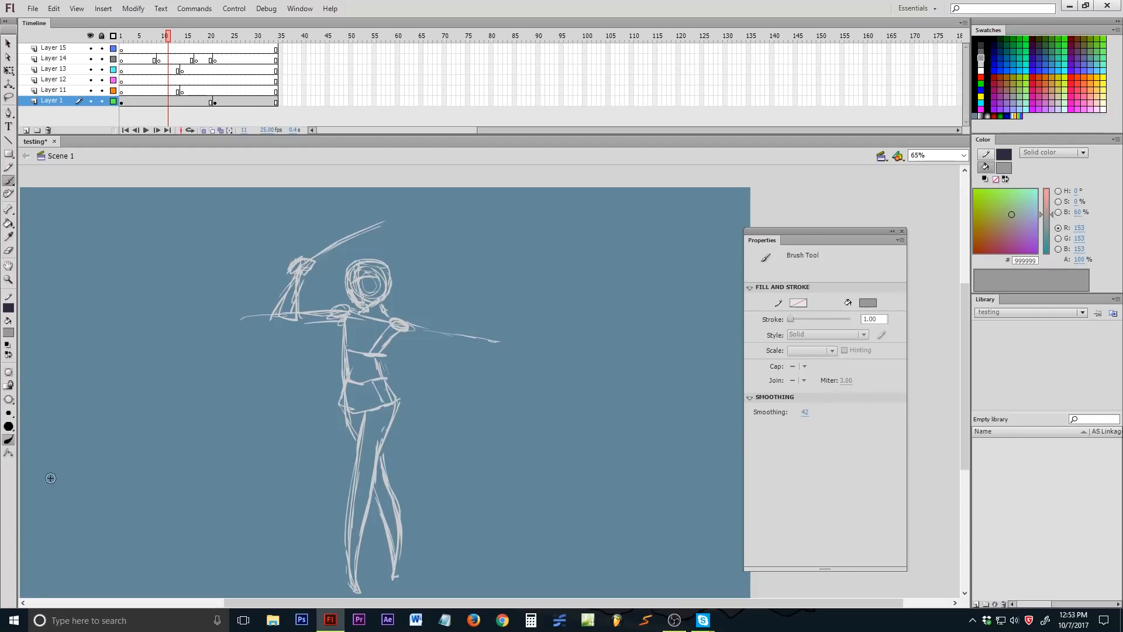
pyautogui.click(9, 401)
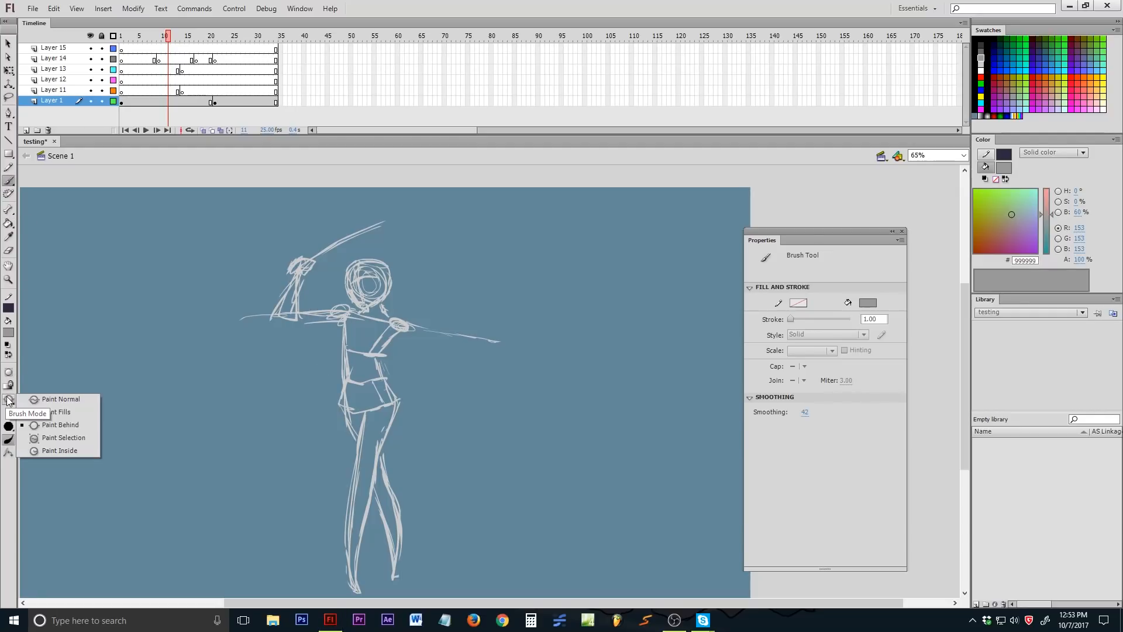
pyautogui.click(80, 450)
pyautogui.click(8, 400)
pyautogui.click(38, 450)
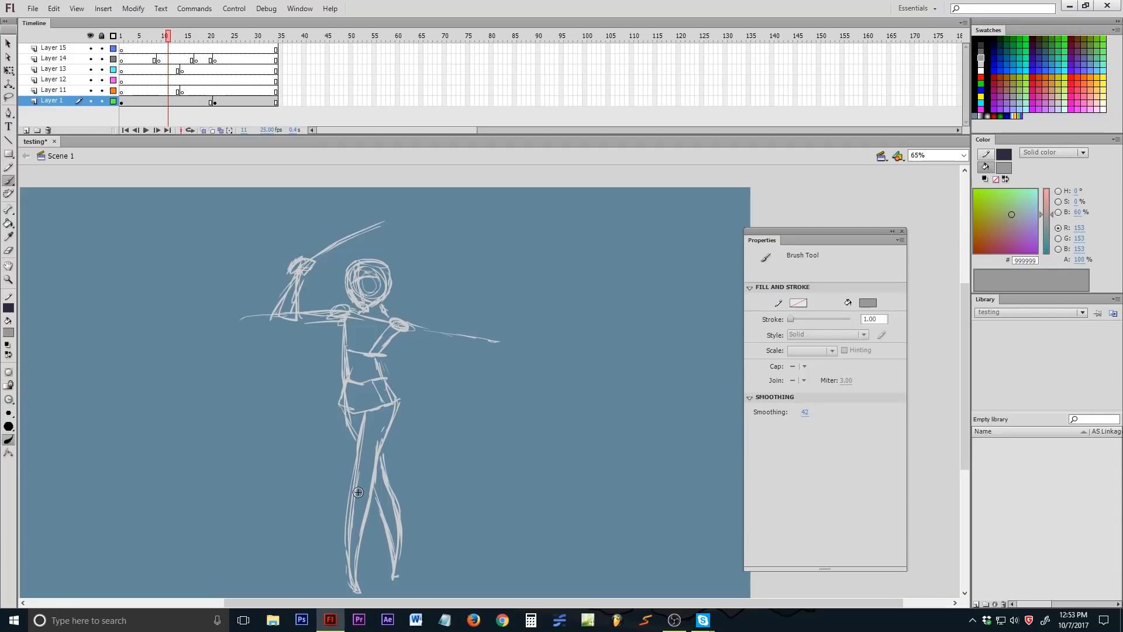
pyautogui.click(146, 103)
pyautogui.moveTo(346, 383); pyautogui.dragTo(376, 363)
pyautogui.hotkey('ctrl', 'a')
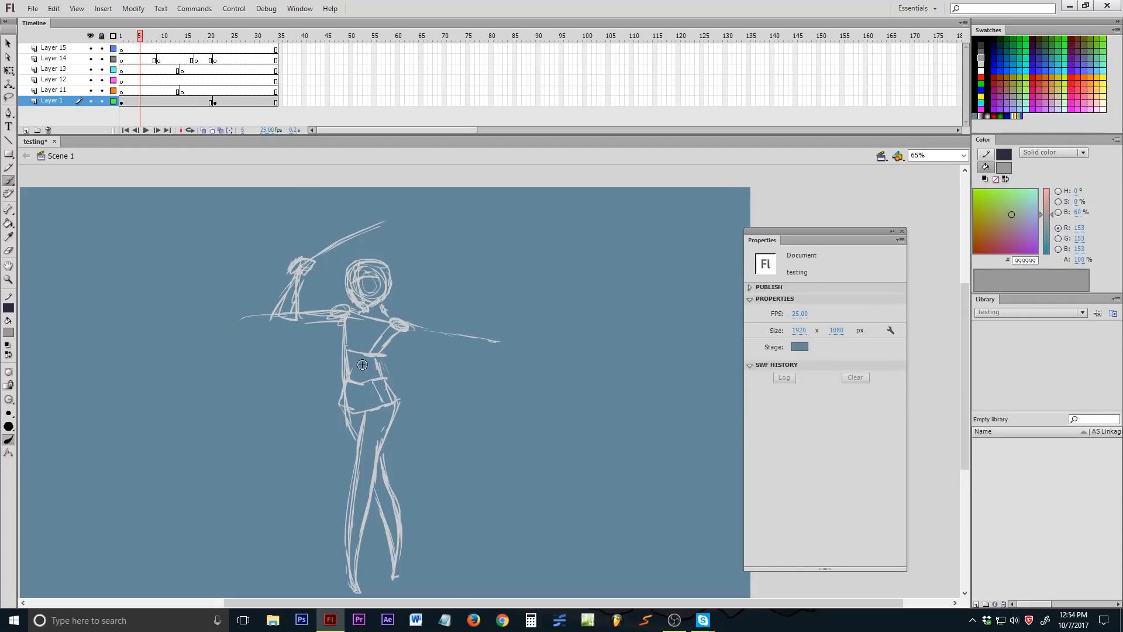
# - Try a Paint Inside scribble starting beside the torso and running down across the hips, and undo it
pyautogui.click(10, 386)
pyautogui.click(65, 451)
pyautogui.moveTo(339, 345)
pyautogui.mouseDown()
pyautogui.moveTo(345, 397)
pyautogui.moveTo(346, 381)
pyautogui.moveTo(386, 359)
pyautogui.moveTo(399, 387)
pyautogui.moveTo(403, 435)
pyautogui.mouseUp()
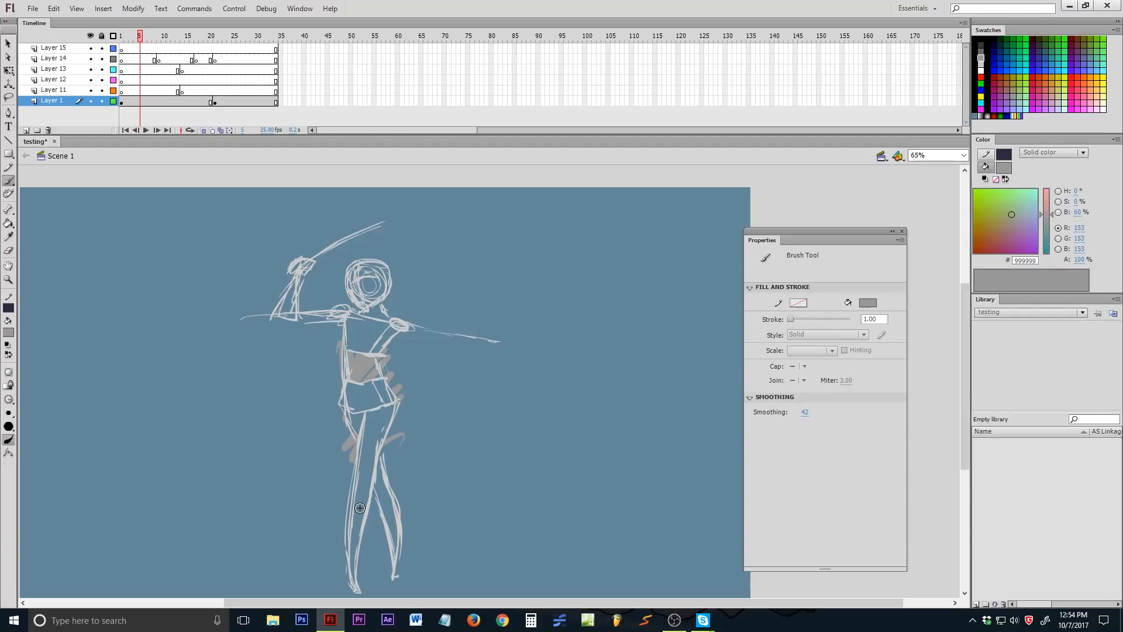
pyautogui.hotkey('ctrl', 'z')
# - Set the brush mode to Paint Selection, select Layer 1's artwork at frame 12, try scribbling over the figure, and undo it
pyautogui.click(8, 400)
pyautogui.click(73, 438)
pyautogui.click(169, 102)
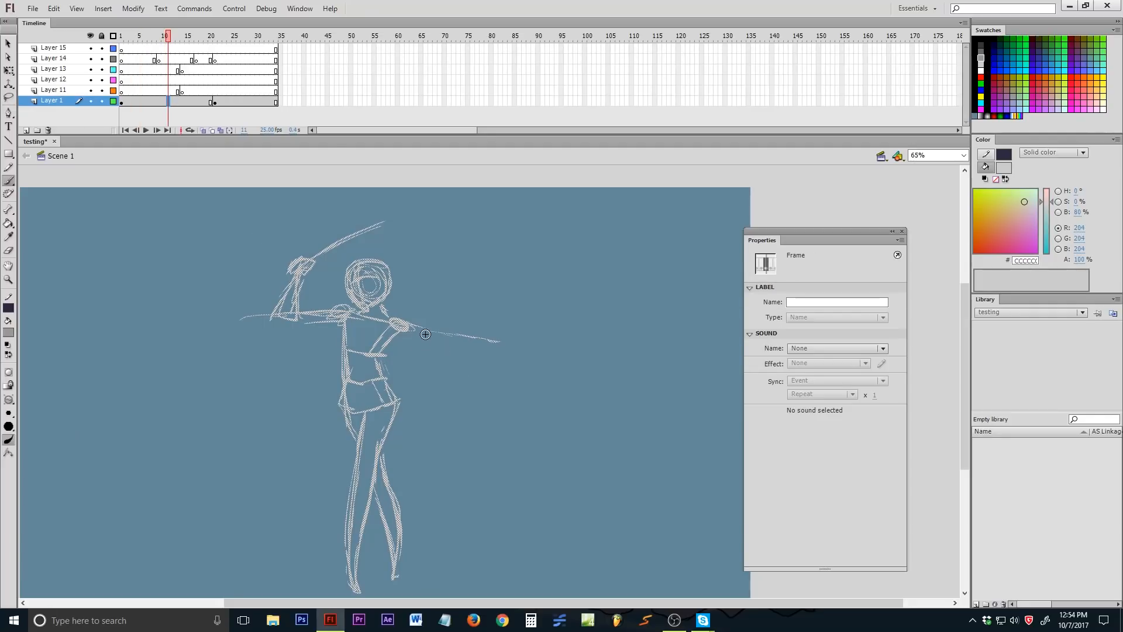
pyautogui.click(187, 102)
pyautogui.click(173, 101)
pyautogui.moveTo(386, 247); pyautogui.dragTo(324, 361)
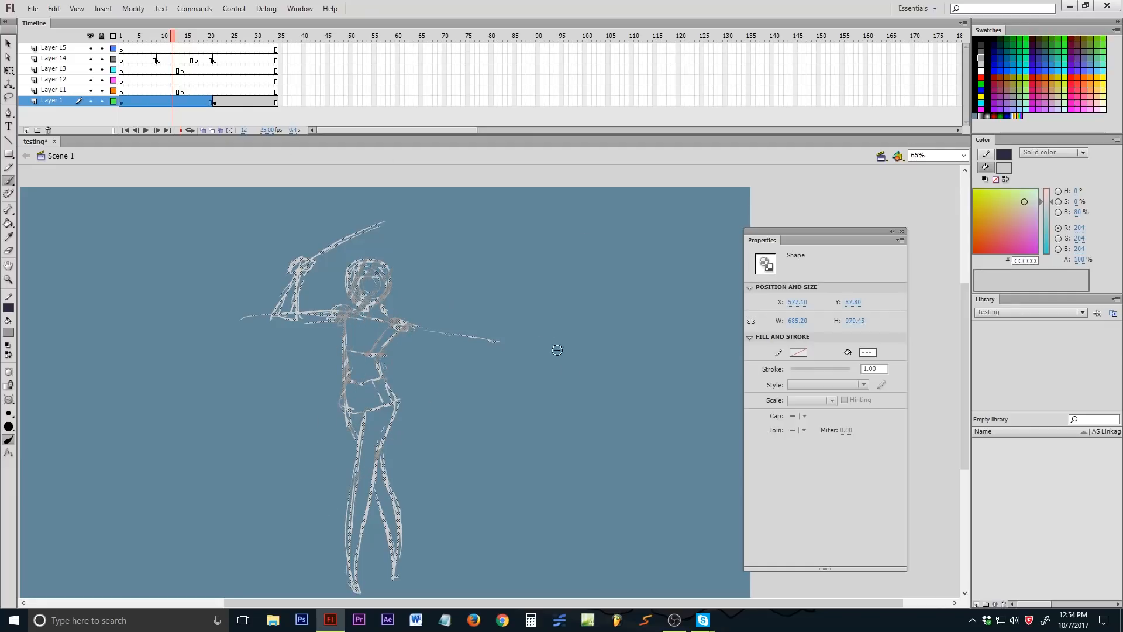
pyautogui.click(178, 92)
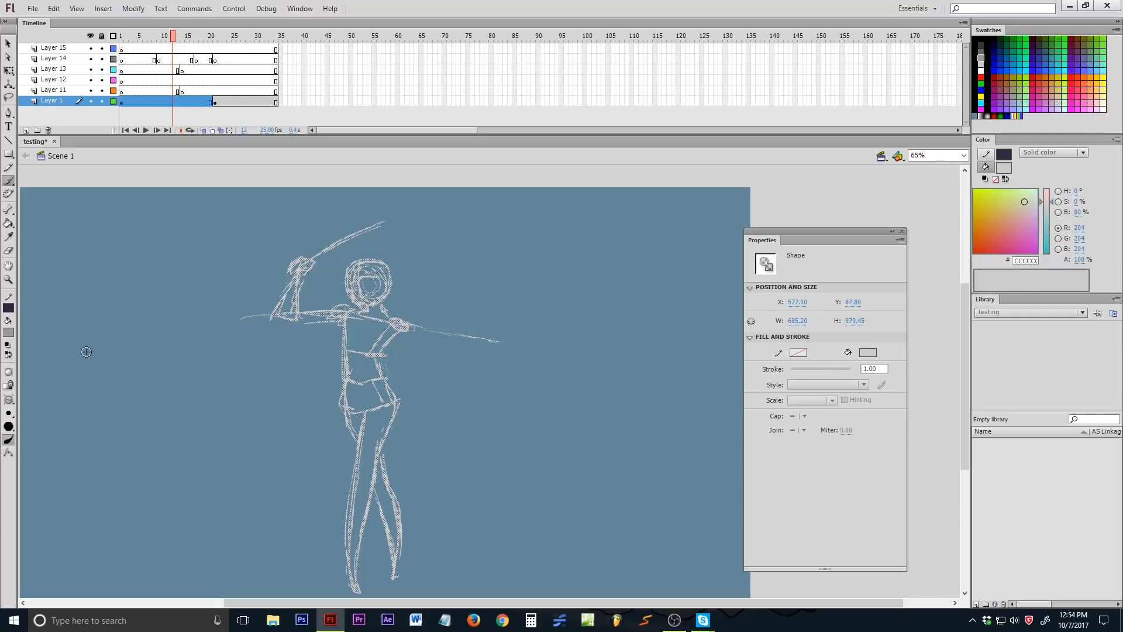
# - Set the brush mode to Paint Behind and move the playhead to frame 13
pyautogui.click(8, 399)
pyautogui.click(47, 426)
pyautogui.click(178, 40)
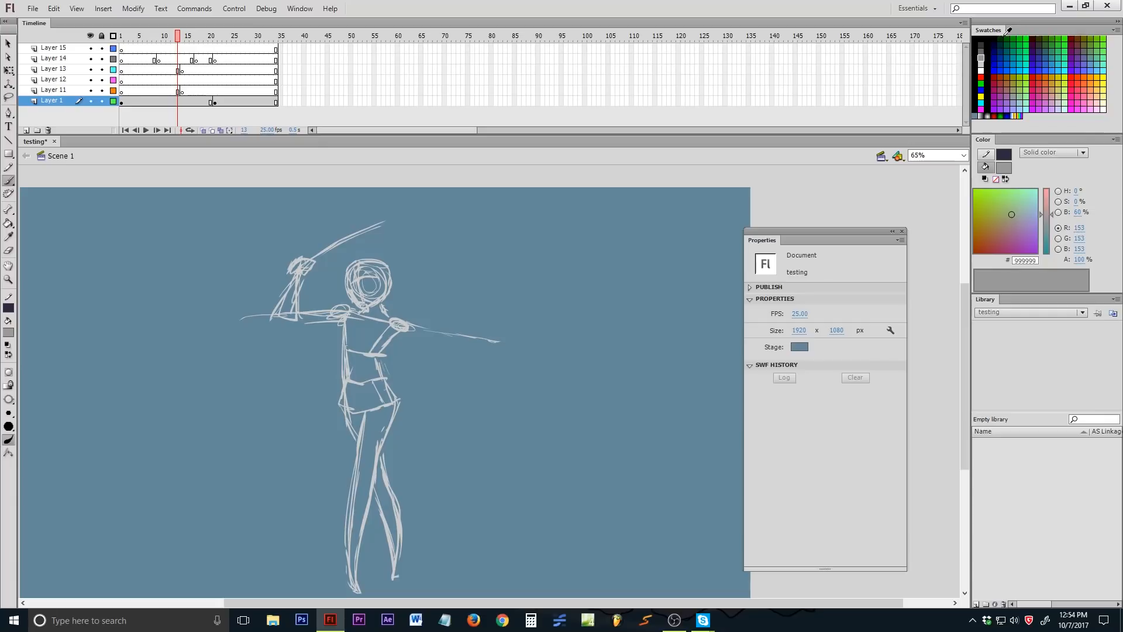
# - Set the fill colour to light grey CCCCCC and the brush mode to Paint Behind
pyautogui.click(981, 63)
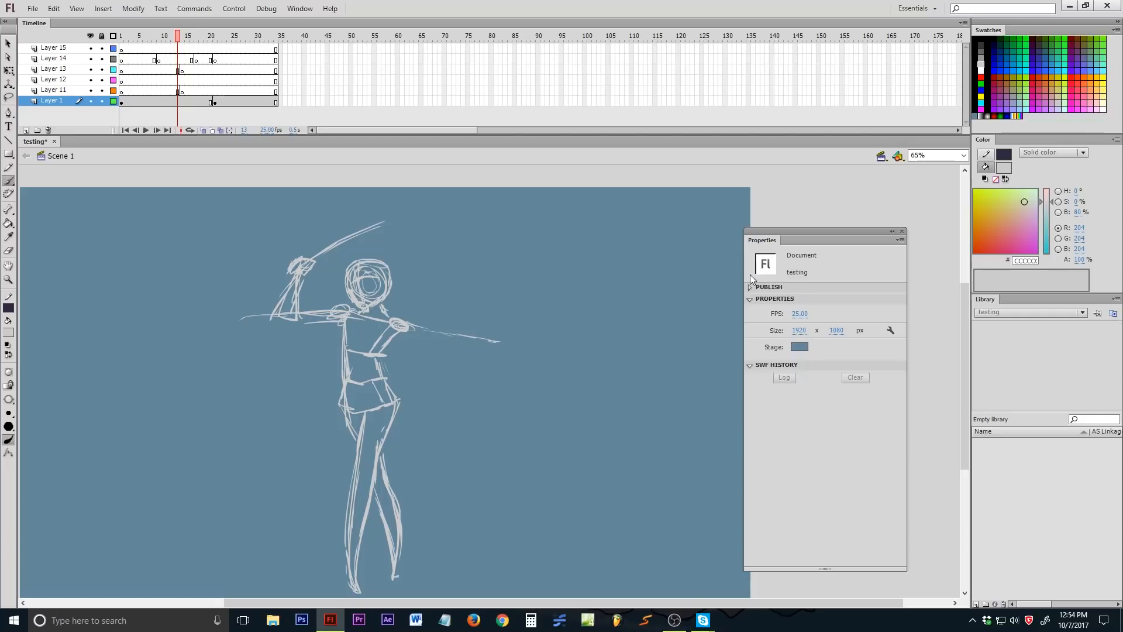
pyautogui.click(8, 400)
pyautogui.click(35, 424)
# - Try several wavy Brush strokes in the empty area beside the figure's legs on Layer 1, and undo them
pyautogui.moveTo(168, 432)
pyautogui.mouseDown()
pyautogui.moveTo(168, 468)
pyautogui.moveTo(223, 493)
pyautogui.moveTo(201, 413)
pyautogui.moveTo(253, 391)
pyautogui.mouseUp()
pyautogui.moveTo(279, 426)
pyautogui.mouseDown()
pyautogui.moveTo(250, 542)
pyautogui.moveTo(285, 550)
pyautogui.mouseUp()
pyautogui.moveTo(165, 359)
pyautogui.mouseDown()
pyautogui.moveTo(123, 446)
pyautogui.moveTo(138, 487)
pyautogui.moveTo(228, 550)
pyautogui.mouseUp()
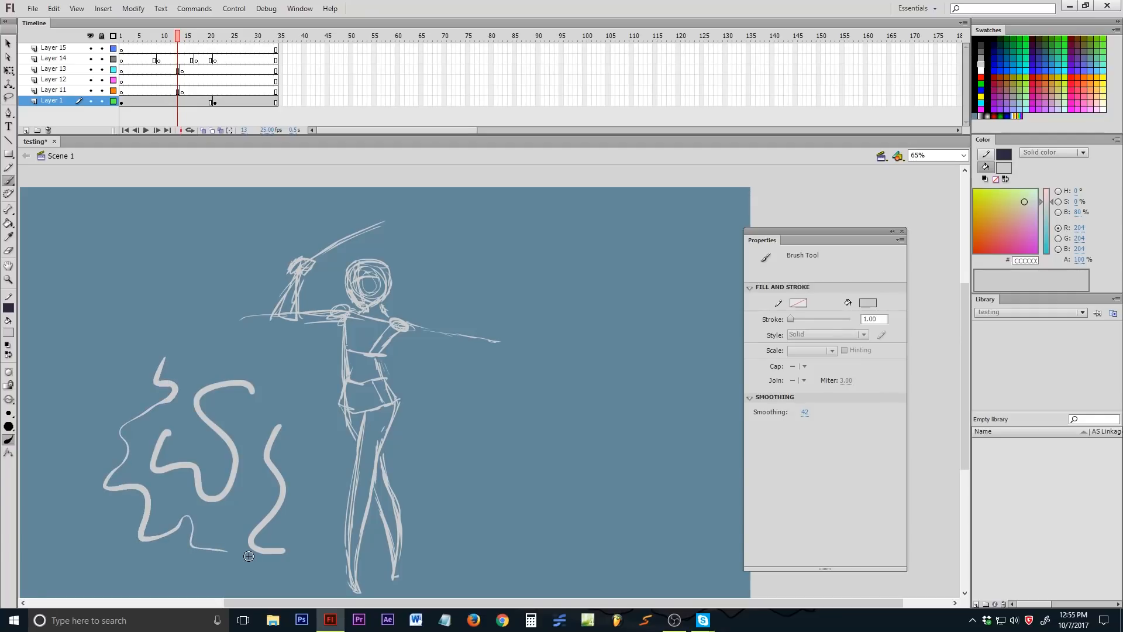
pyautogui.moveTo(250, 415)
pyautogui.mouseDown()
pyautogui.moveTo(225, 358)
pyautogui.moveTo(204, 418)
pyautogui.mouseUp()
pyautogui.hotkey('ctrl', 'z')
pyautogui.hotkey('ctrl', 'z')
pyautogui.hotkey('ctrl', 'z')
pyautogui.hotkey('ctrl', 'z')
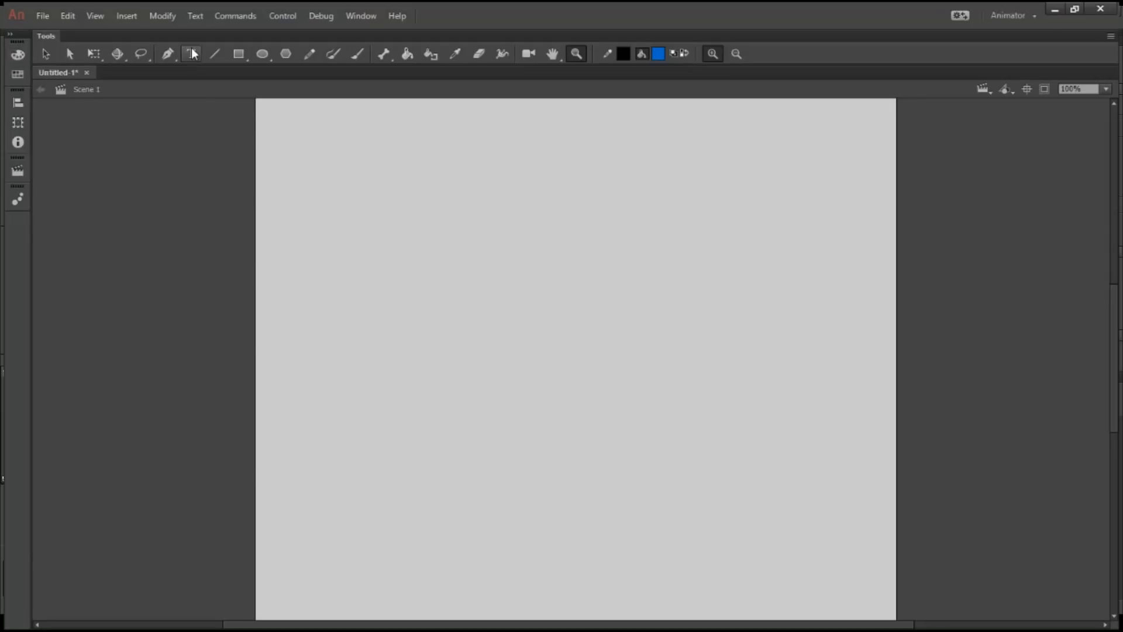
# - Switch to Animate, turn on pen pressure for the Brush tool, try two blue strokes on the stage, and undo them
pyautogui.click(357, 55)
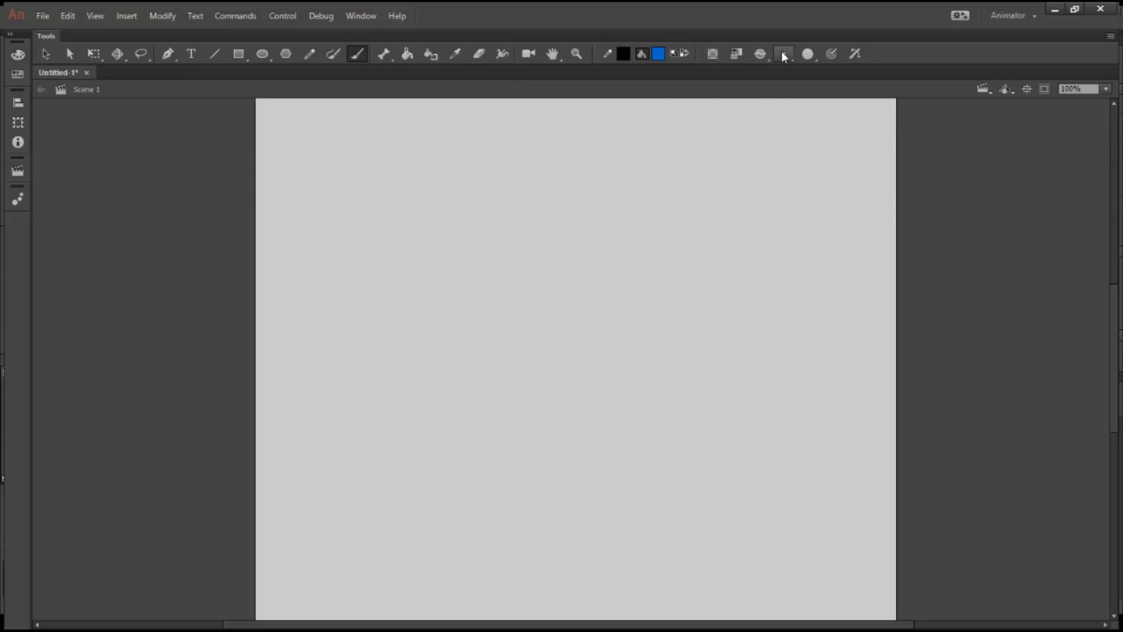
pyautogui.click(831, 55)
pyautogui.moveTo(490, 287)
pyautogui.mouseDown()
pyautogui.moveTo(492, 273)
pyautogui.moveTo(630, 252)
pyautogui.mouseUp()
pyautogui.moveTo(408, 289); pyautogui.dragTo(535, 350)
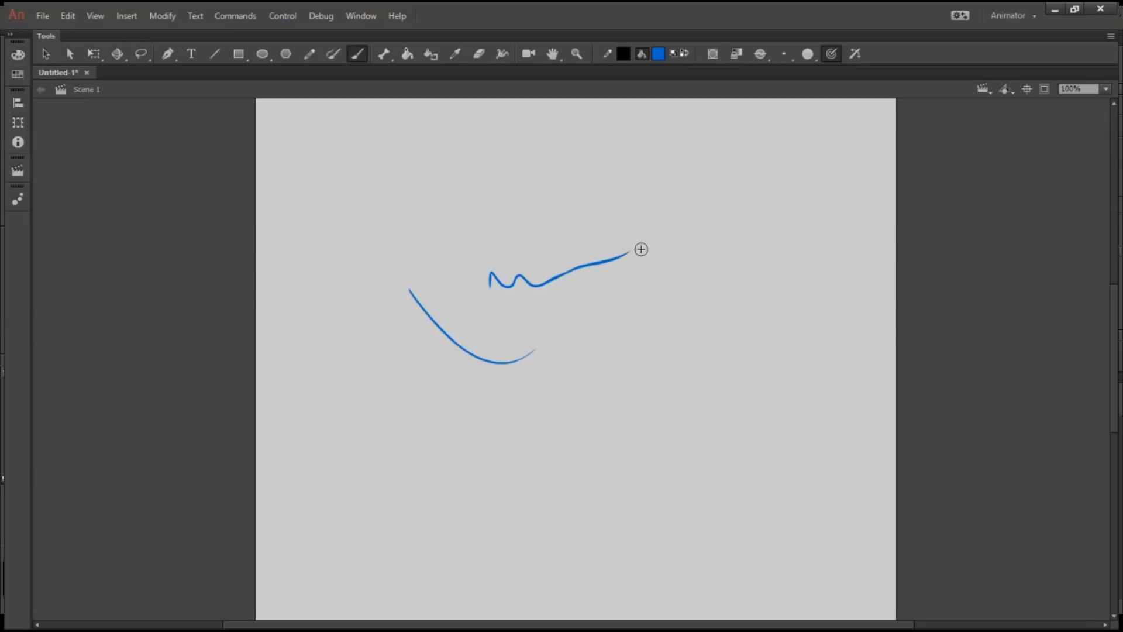
pyautogui.hotkey('ctrl', 'z')
pyautogui.hotkey('ctrl', 'z')
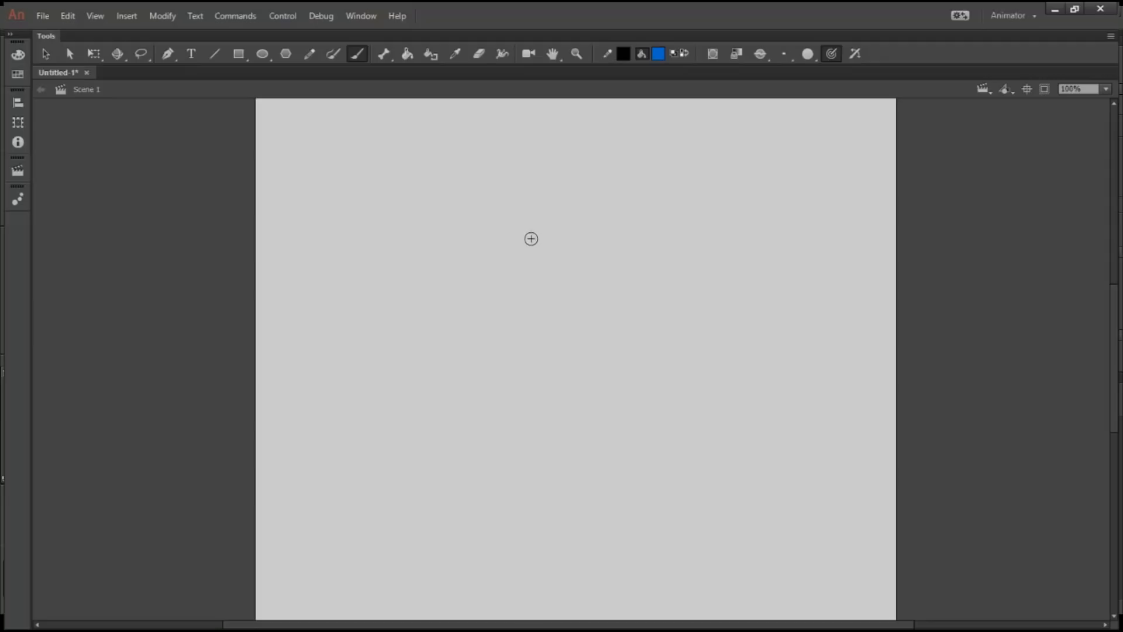
# - Start a cartoon face with blue brush strokes for the frown lines, the upper eyelid and the bridge between the eyes
pyautogui.moveTo(499, 250)
pyautogui.mouseDown()
pyautogui.moveTo(519, 272)
pyautogui.moveTo(618, 270)
pyautogui.mouseUp()
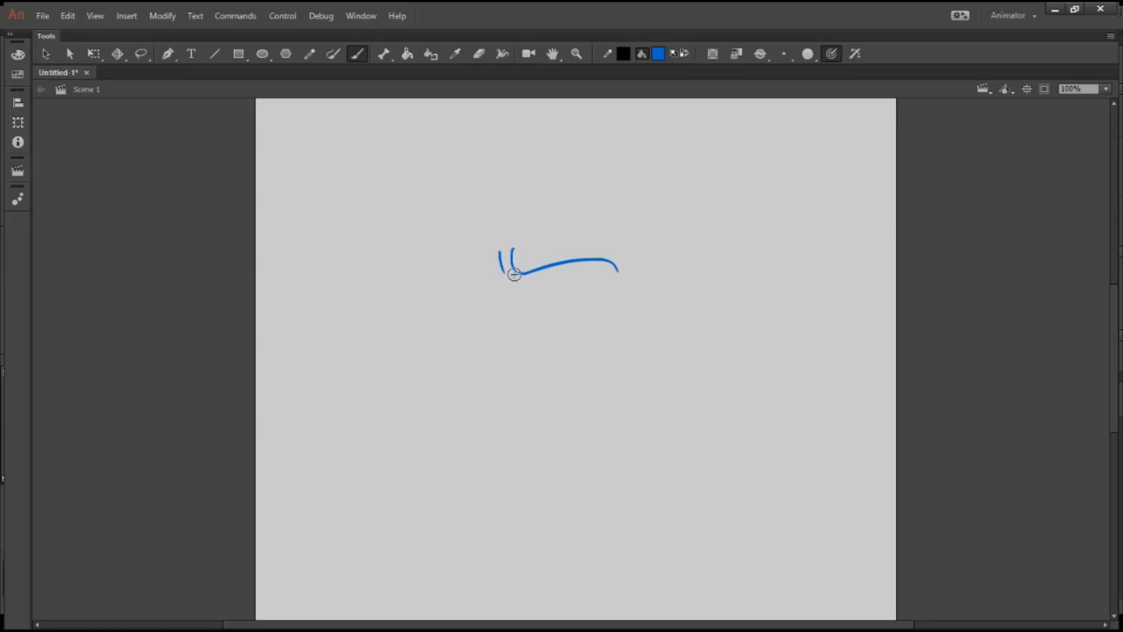
pyautogui.moveTo(503, 273)
pyautogui.mouseDown()
pyautogui.moveTo(422, 265)
pyautogui.moveTo(574, 292)
pyautogui.moveTo(617, 278)
pyautogui.moveTo(585, 266)
pyautogui.moveTo(598, 269)
pyautogui.mouseUp()
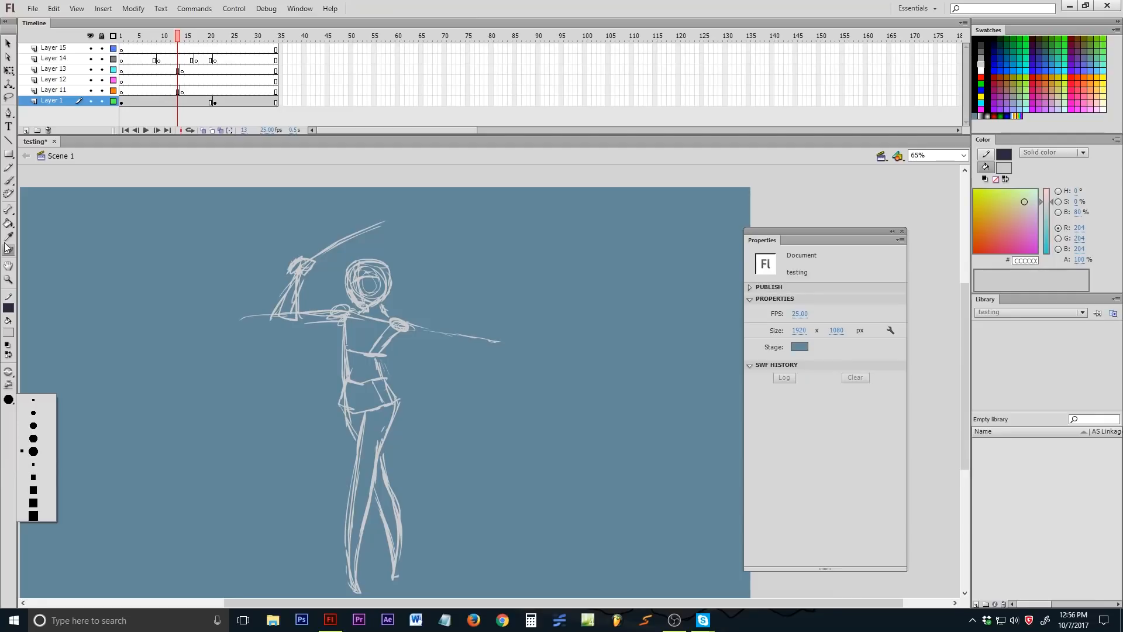
# - Switch to Flash, pick the Eraser tool, look through its eraser modes and shapes, and return to the Brush tool
pyautogui.click(7, 249)
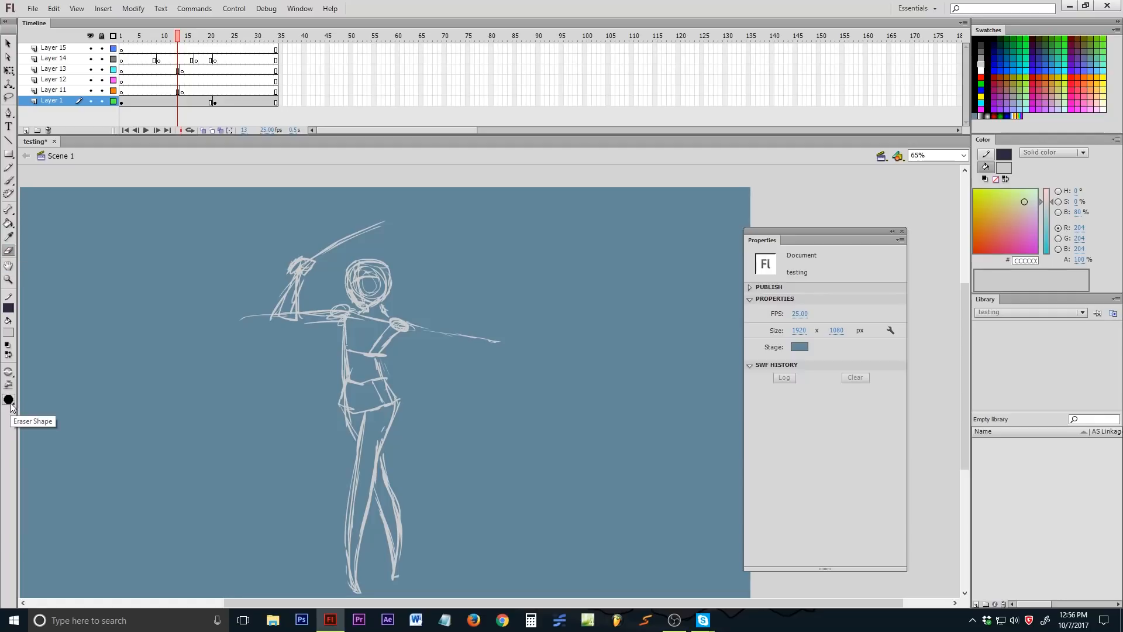
pyautogui.click(14, 373)
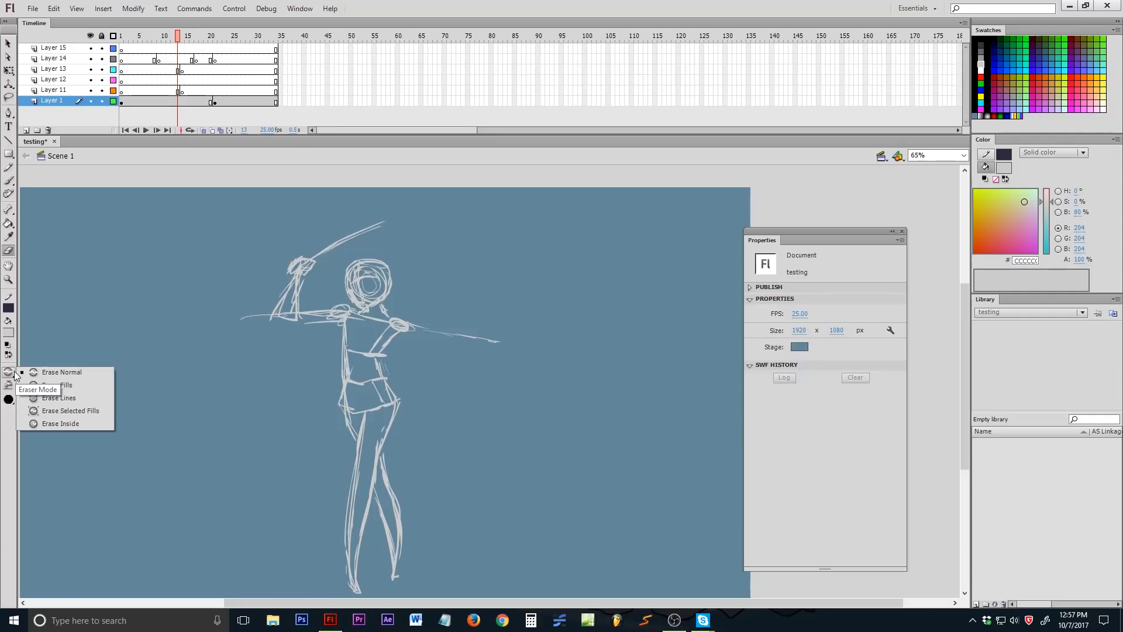
pyautogui.click(11, 404)
pyautogui.click(9, 403)
pyautogui.click(9, 403)
pyautogui.click(9, 404)
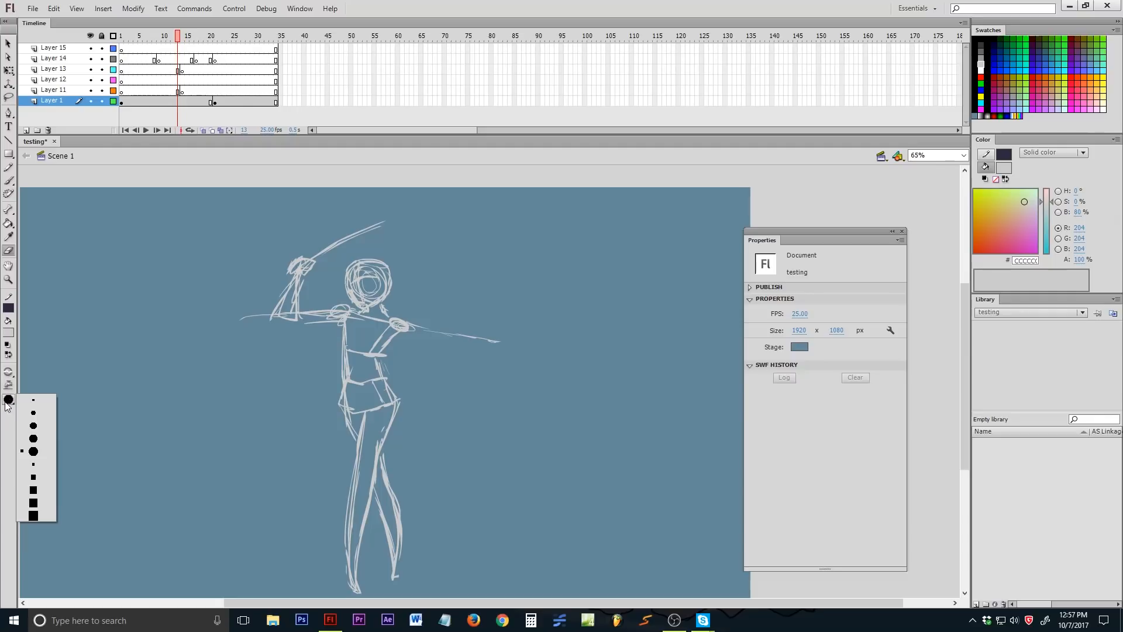
pyautogui.click(8, 402)
pyautogui.click(9, 180)
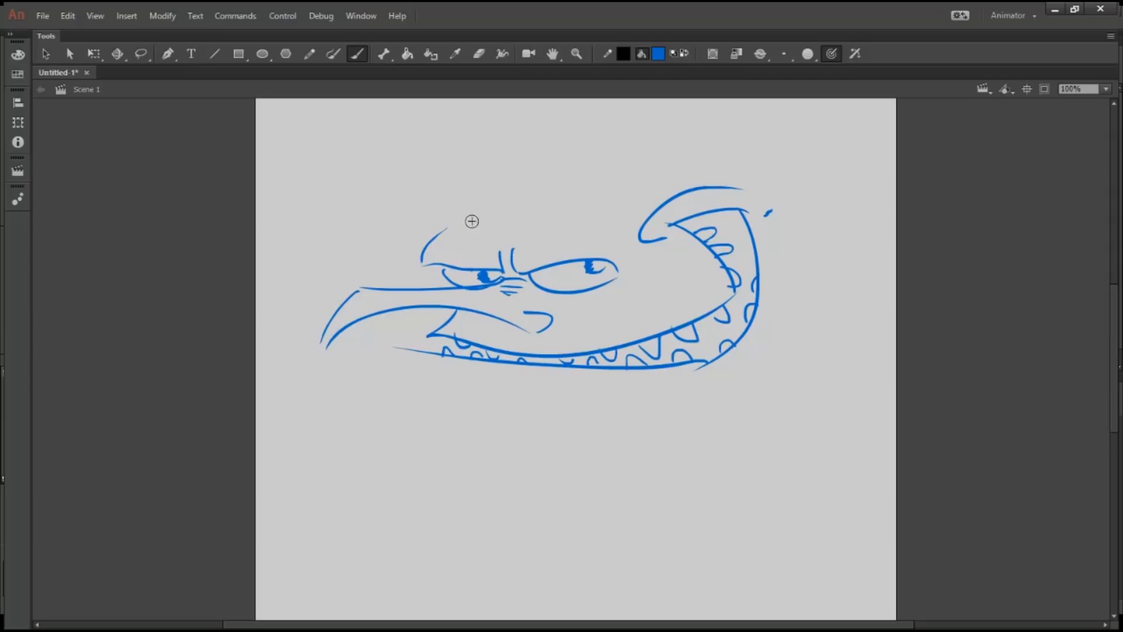
# - Switch to Animate and brush in the cartoon face's outer eye contour, the line under the eye, the jaw and the line below the ear
pyautogui.moveTo(623, 270)
pyautogui.mouseDown()
pyautogui.moveTo(636, 242)
pyautogui.moveTo(636, 258)
pyautogui.mouseUp()
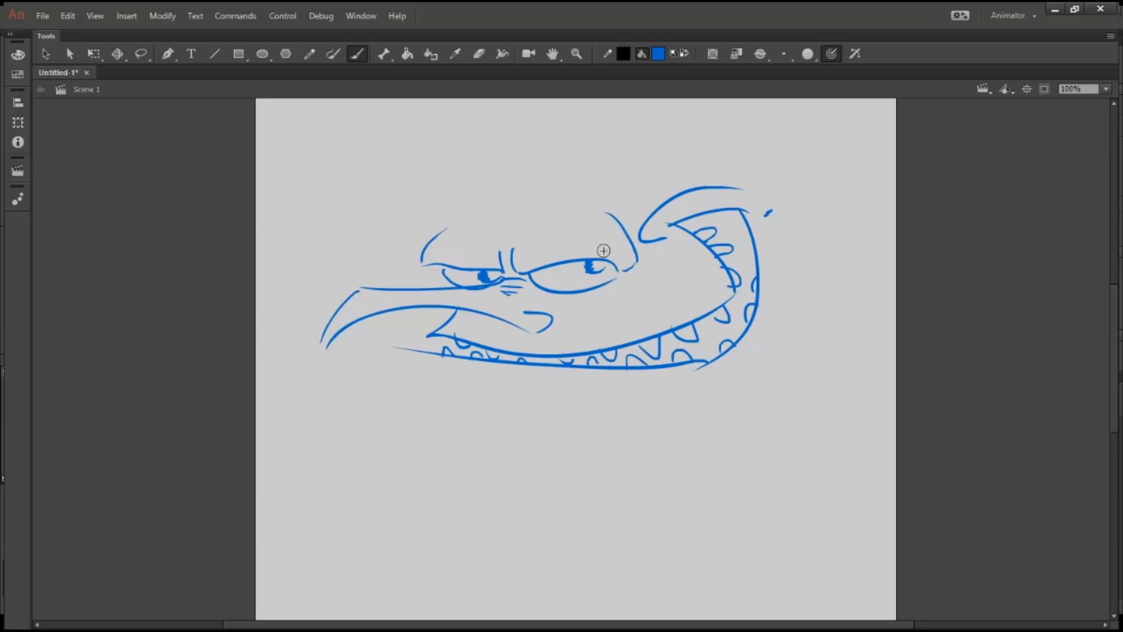
pyautogui.moveTo(550, 299); pyautogui.dragTo(632, 301)
pyautogui.moveTo(393, 348)
pyautogui.mouseDown()
pyautogui.moveTo(418, 420)
pyautogui.moveTo(537, 393)
pyautogui.moveTo(700, 463)
pyautogui.moveTo(695, 402)
pyautogui.moveTo(787, 332)
pyautogui.mouseUp()
pyautogui.moveTo(770, 212); pyautogui.dragTo(771, 269)
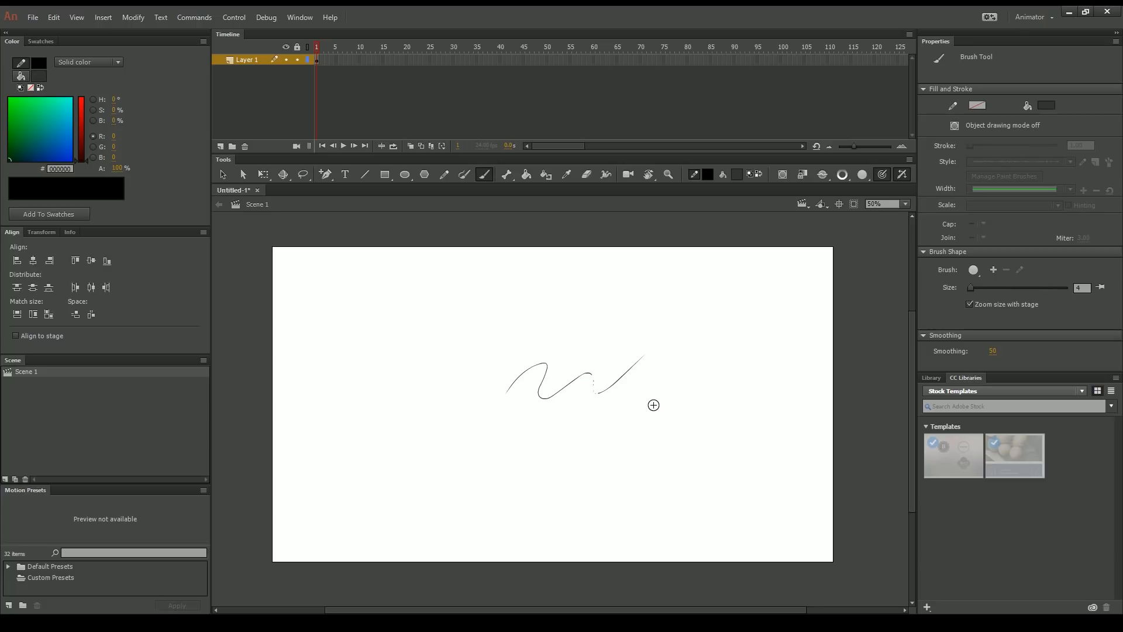
# - Add a short curved brush stroke above the existing line on the white 1920 × 1080 stage, and erase all the strokes with the Eraser
pyautogui.moveTo(605, 372); pyautogui.dragTo(601, 367)
pyautogui.moveTo(469, 359); pyautogui.dragTo(539, 328)
pyautogui.press('e')
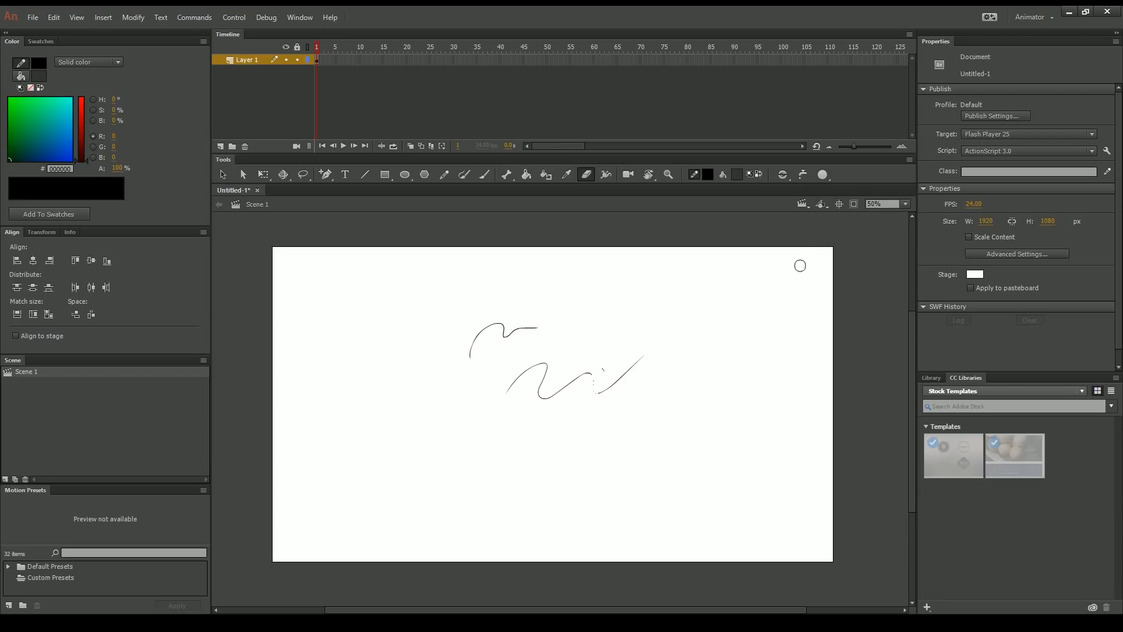
pyautogui.moveTo(634, 366)
pyautogui.mouseDown()
pyautogui.moveTo(614, 380)
pyautogui.moveTo(595, 381)
pyautogui.moveTo(606, 363)
pyautogui.moveTo(559, 393)
pyautogui.moveTo(535, 392)
pyautogui.moveTo(513, 378)
pyautogui.moveTo(521, 341)
pyautogui.moveTo(498, 342)
pyautogui.moveTo(525, 323)
pyautogui.moveTo(495, 330)
pyautogui.moveTo(500, 315)
pyautogui.moveTo(479, 336)
pyautogui.moveTo(509, 328)
pyautogui.mouseUp()
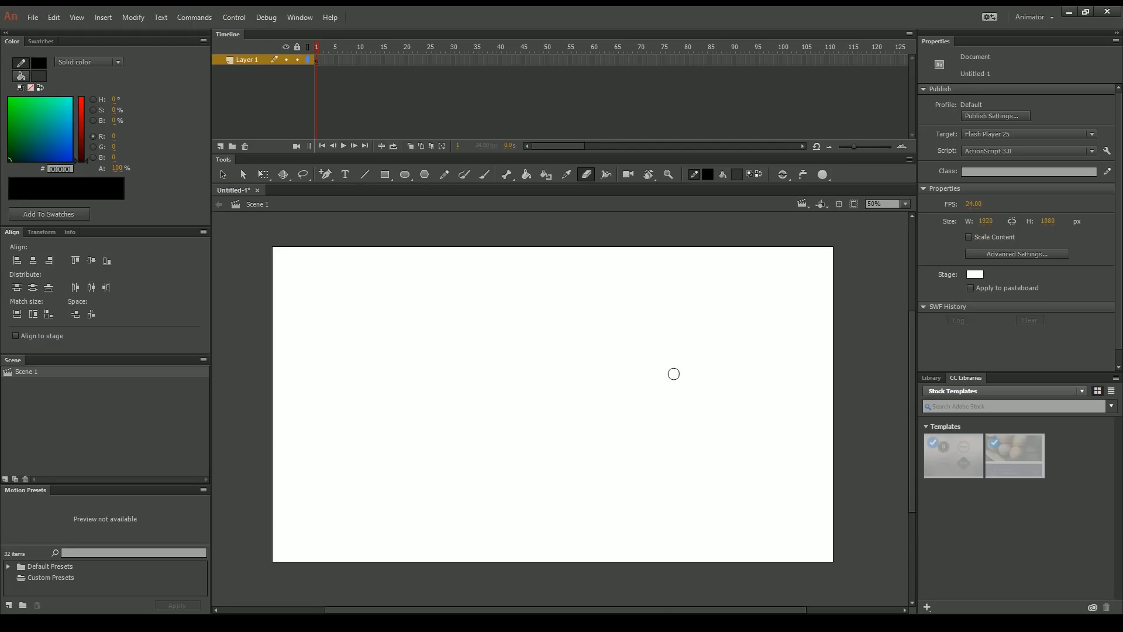
# - Set the stage magnification to 25%, brush a stroke across the stage, and pick the Eraser tool
pyautogui.press('z')
pyautogui.doubleClick(665, 391)
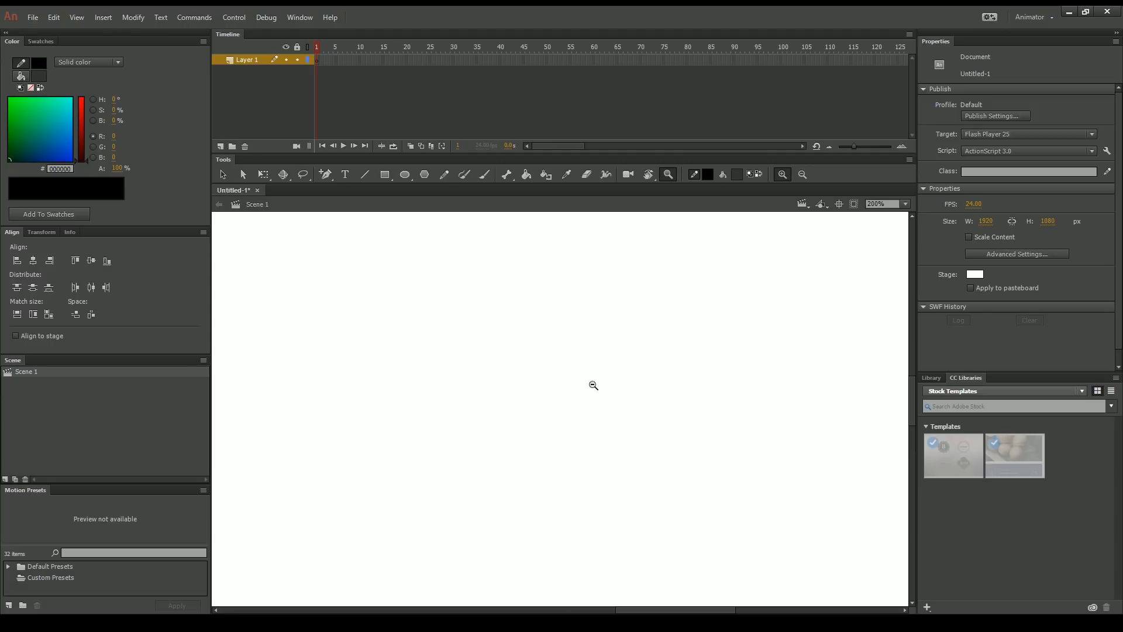
pyautogui.keyDown('alt'); pyautogui.click(601, 388); pyautogui.keyUp('alt')
pyautogui.keyDown('alt'); pyautogui.click(601, 389); pyautogui.keyUp('alt')
pyautogui.keyDown('alt'); pyautogui.click(600, 389); pyautogui.keyUp('alt')
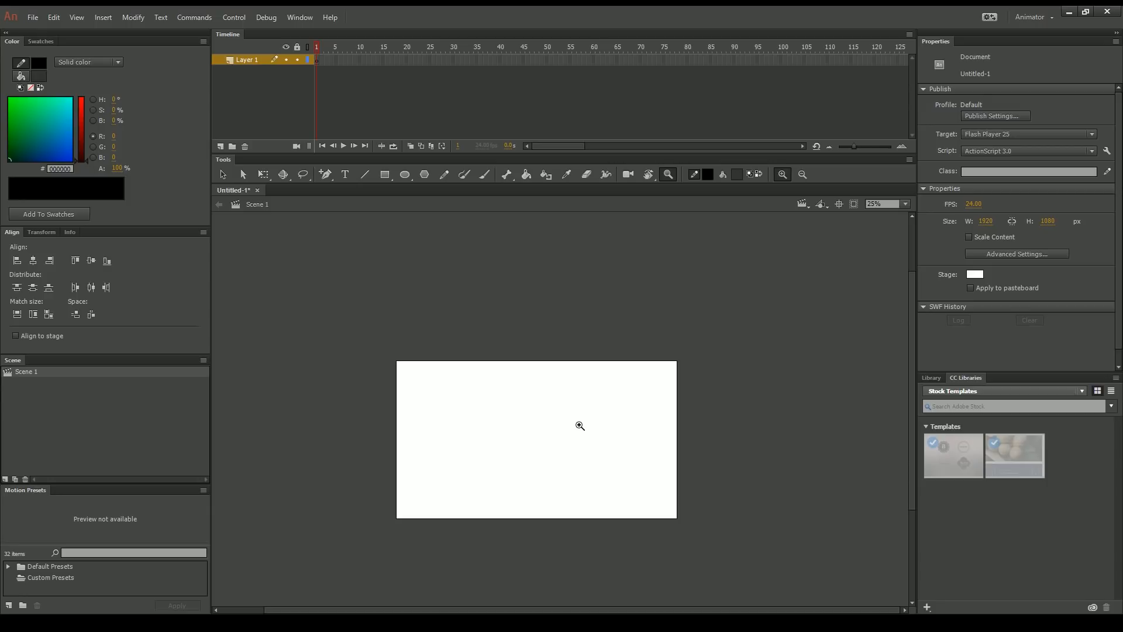
pyautogui.press('b')
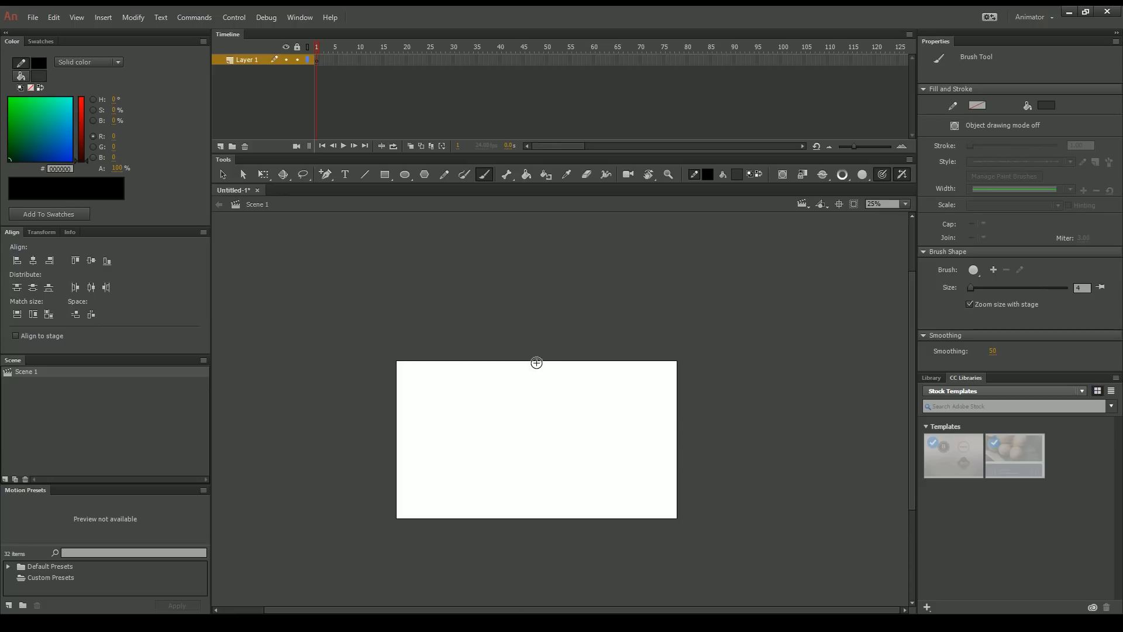
pyautogui.moveTo(471, 411)
pyautogui.mouseDown()
pyautogui.moveTo(486, 487)
pyautogui.moveTo(509, 498)
pyautogui.moveTo(549, 440)
pyautogui.moveTo(593, 456)
pyautogui.moveTo(649, 410)
pyautogui.moveTo(671, 445)
pyautogui.moveTo(653, 424)
pyautogui.moveTo(681, 445)
pyautogui.moveTo(705, 419)
pyautogui.moveTo(747, 421)
pyautogui.mouseUp()
pyautogui.press('e')
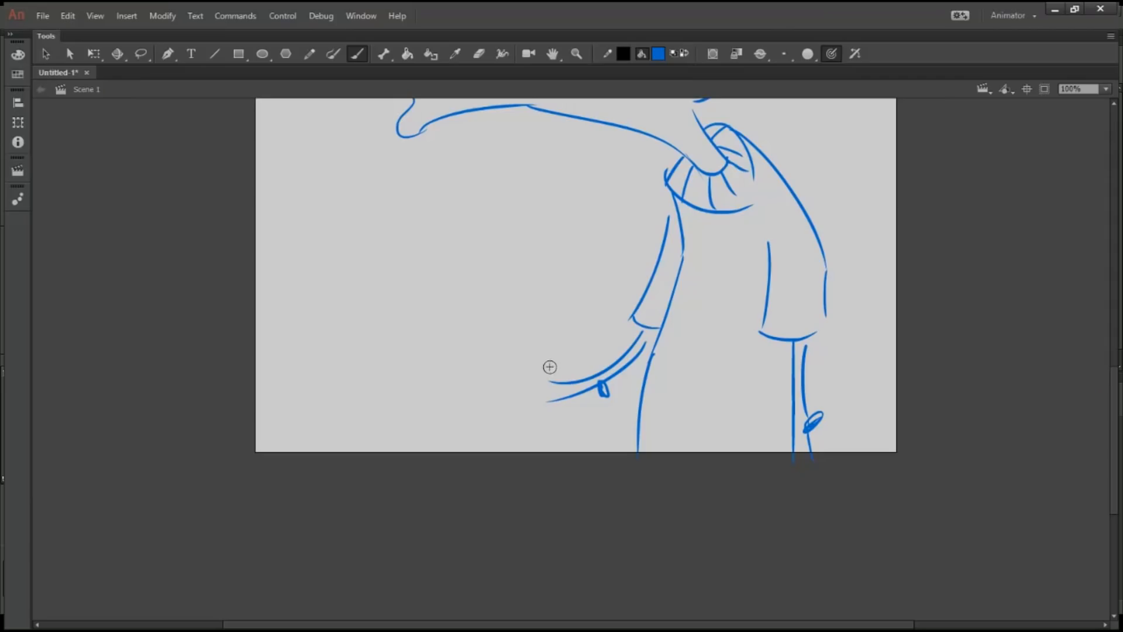
# - Draw the cartoon character's raised forearm and fist holding a lit lighter in blue brush strokes
pyautogui.moveTo(549, 370); pyautogui.dragTo(507, 225)
pyautogui.click(447, 280)
pyautogui.moveTo(447, 279)
pyautogui.mouseDown()
pyautogui.moveTo(466, 241)
pyautogui.moveTo(456, 264)
pyautogui.moveTo(490, 279)
pyautogui.moveTo(456, 296)
pyautogui.moveTo(490, 287)
pyautogui.moveTo(456, 308)
pyautogui.moveTo(514, 294)
pyautogui.moveTo(506, 249)
pyautogui.moveTo(484, 231)
pyautogui.moveTo(496, 232)
pyautogui.moveTo(469, 229)
pyautogui.moveTo(467, 240)
pyautogui.moveTo(476, 156)
pyautogui.moveTo(481, 221)
pyautogui.moveTo(476, 184)
pyautogui.moveTo(478, 208)
pyautogui.mouseUp()
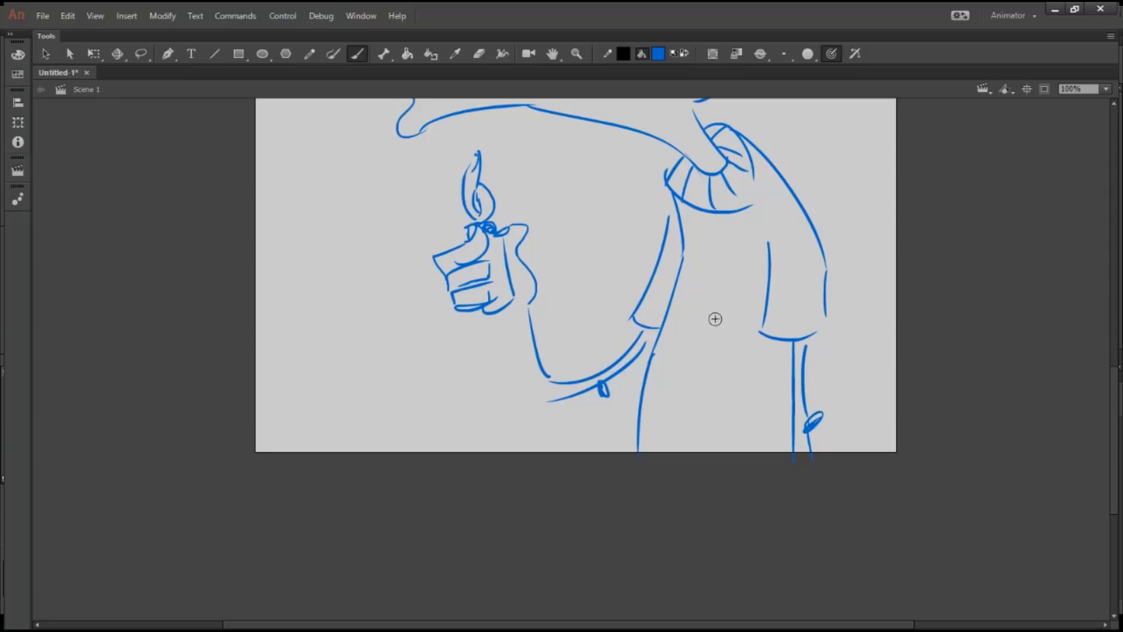
# - Letter AC/DC across the chest of the cartoon character's shirt with the Brush tool
pyautogui.moveTo(679, 310); pyautogui.dragTo(699, 310)
pyautogui.moveTo(726, 269)
pyautogui.mouseDown()
pyautogui.moveTo(710, 327)
pyautogui.moveTo(728, 299)
pyautogui.mouseUp()
pyautogui.moveTo(719, 281); pyautogui.dragTo(728, 307)
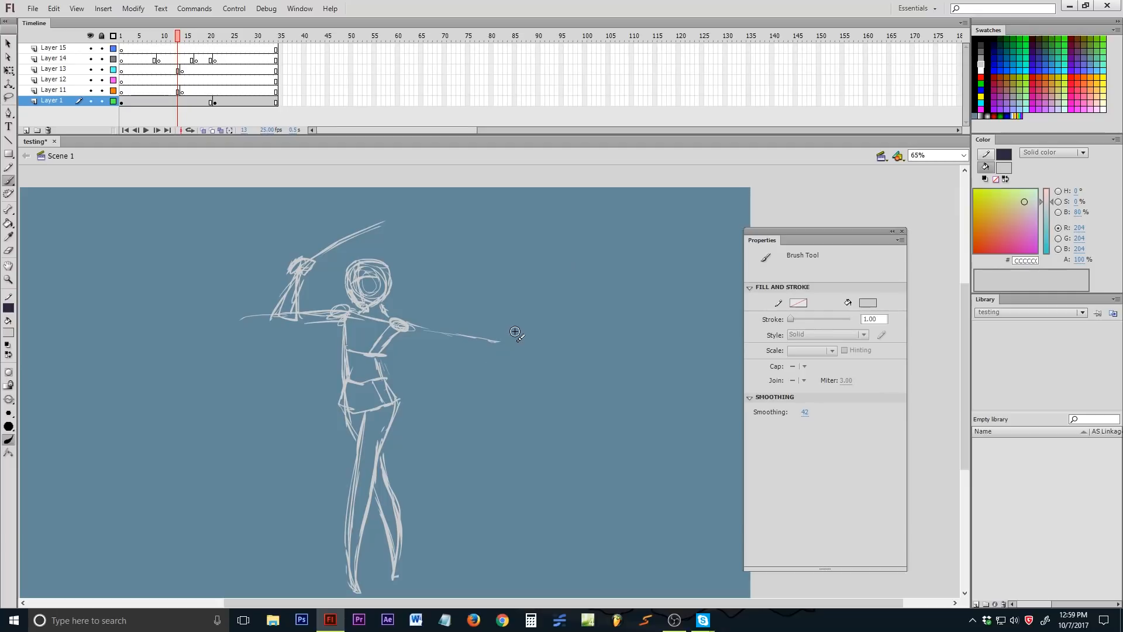
# - Switch to Flash, try a brush stroke down the figure's side on Layer 1 at frame 13, and undo it
pyautogui.moveTo(414, 305)
pyautogui.mouseDown()
pyautogui.moveTo(395, 316)
pyautogui.moveTo(379, 376)
pyautogui.moveTo(409, 405)
pyautogui.moveTo(435, 474)
pyautogui.mouseUp()
pyautogui.hotkey('ctrl', 'z')
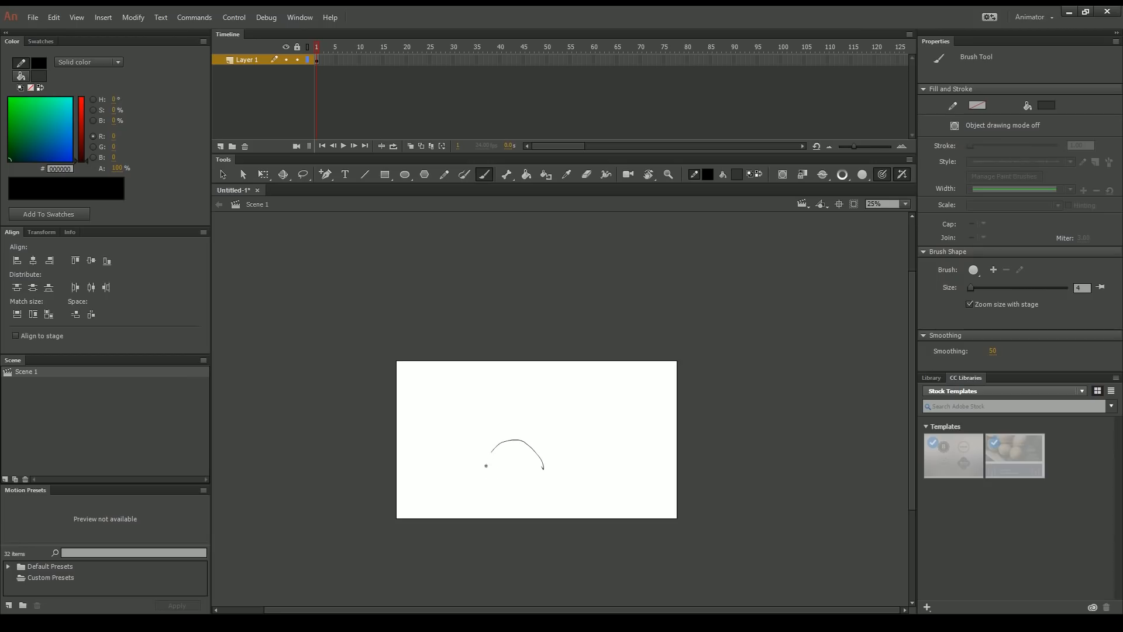
# - Switch to Animate, try several small curved brush strokes on the white stage at 25% magnification, and undo them
pyautogui.moveTo(492, 451); pyautogui.dragTo(489, 468)
pyautogui.moveTo(498, 422); pyautogui.dragTo(525, 420)
pyautogui.hotkey('ctrl', 'z')
pyautogui.hotkey('ctrl', 'z')
pyautogui.hotkey('ctrl', 'z')
pyautogui.hotkey('ctrl', 'z')
pyautogui.hotkey('ctrl', 'z')
pyautogui.press('z')
pyautogui.click(596, 444)
pyautogui.press('space')
pyautogui.moveTo(551, 443); pyautogui.dragTo(607, 466)
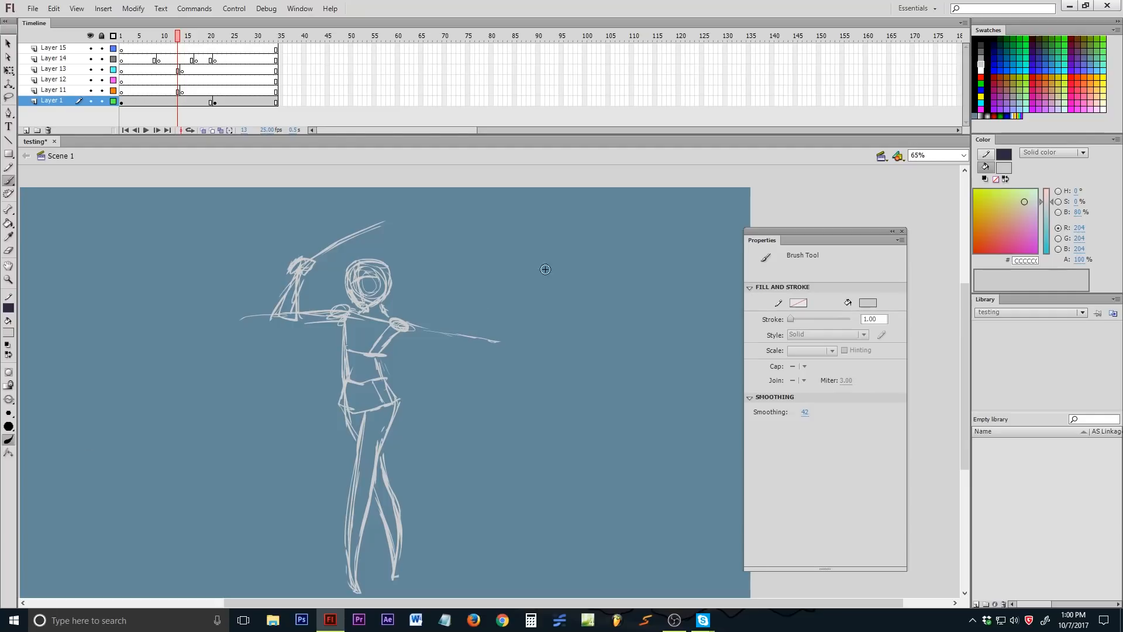
pyautogui.click(9, 181)
pyautogui.click(59, 180)
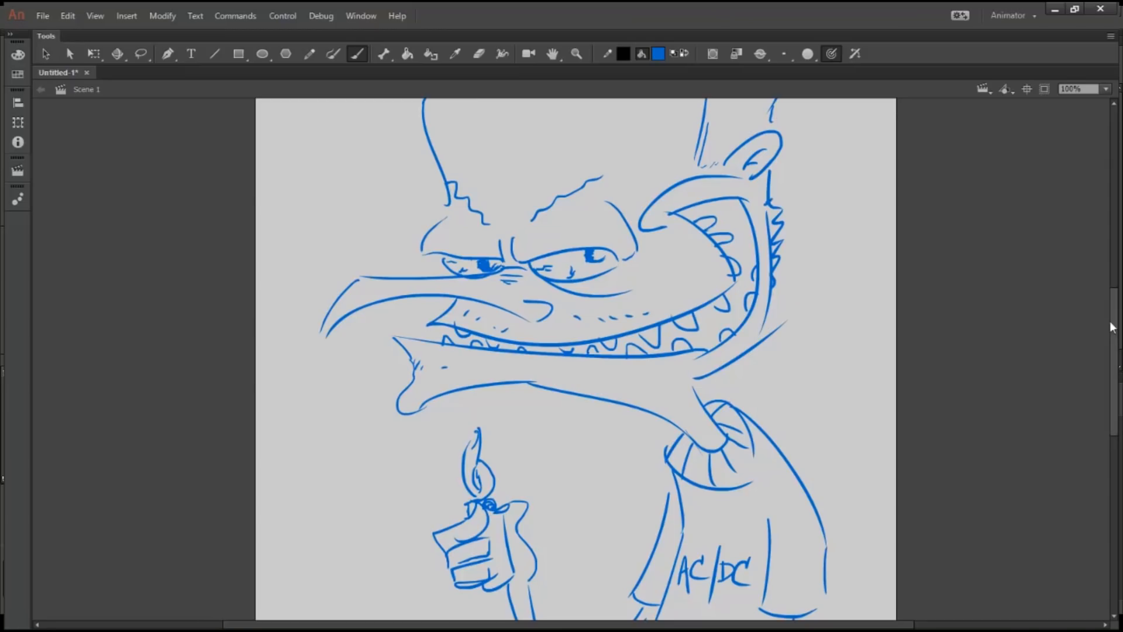
pyautogui.moveTo(1113, 312)
pyautogui.mouseDown()
pyautogui.moveTo(1116, 254)
pyautogui.moveTo(1116, 301)
pyautogui.mouseUp()
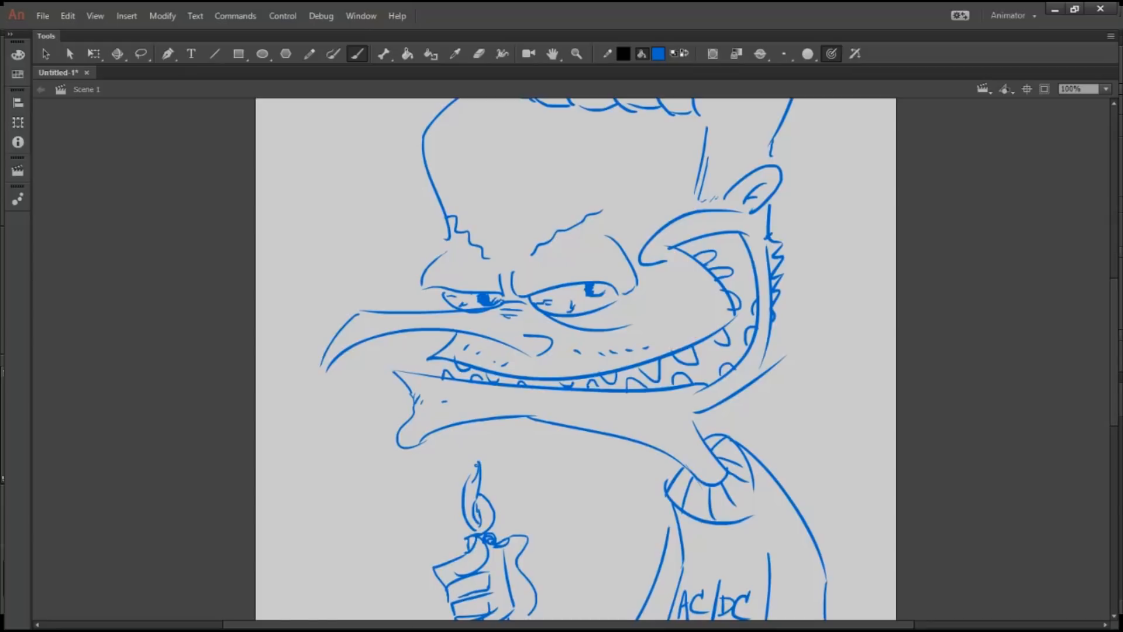
pyautogui.click(252, 627)
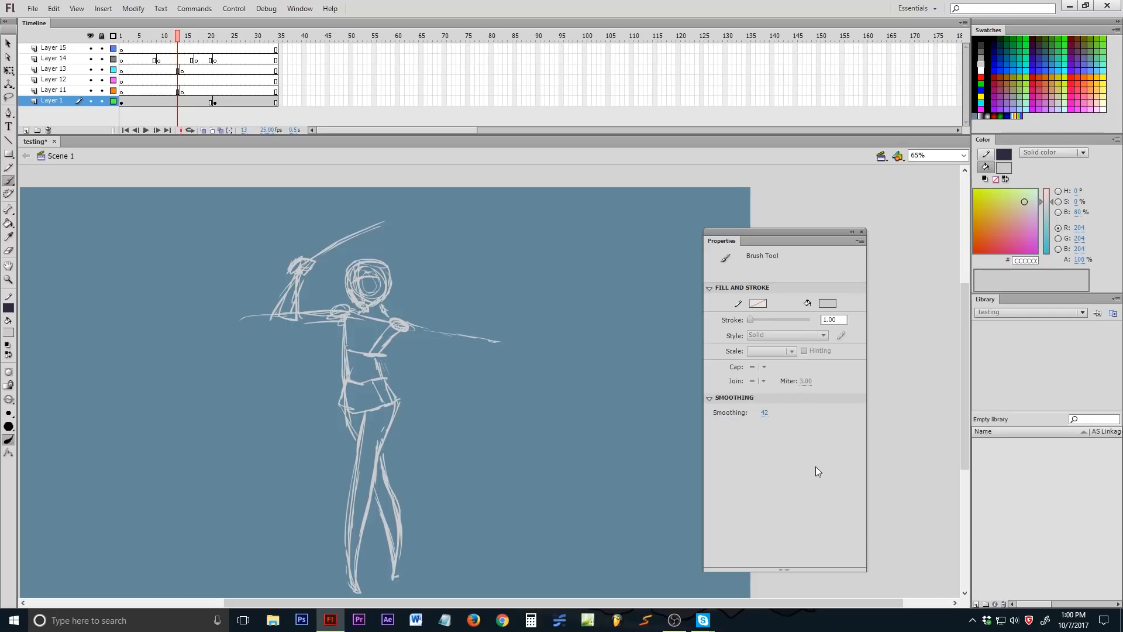
# - Increase the Brush tool's size by two steps in Flash, try a wavy stroke beside the figure, and undo it
pyautogui.press(']')
pyautogui.press(']')
pyautogui.moveTo(578, 349)
pyautogui.mouseDown()
pyautogui.moveTo(606, 423)
pyautogui.moveTo(589, 448)
pyautogui.mouseUp()
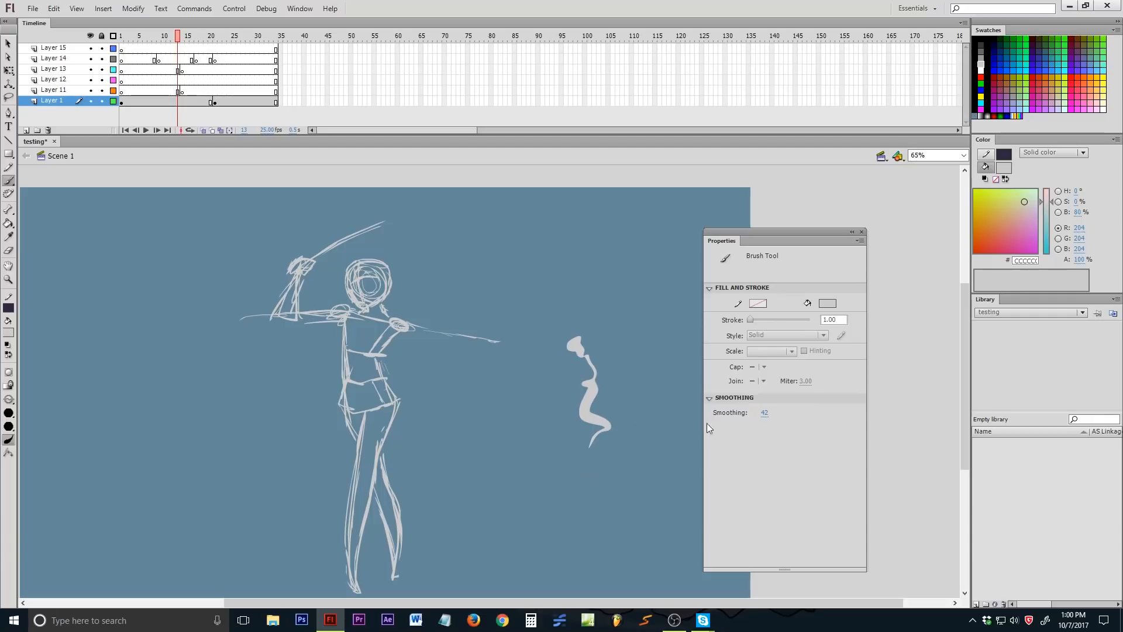
pyautogui.hotkey('ctrl', 'z')
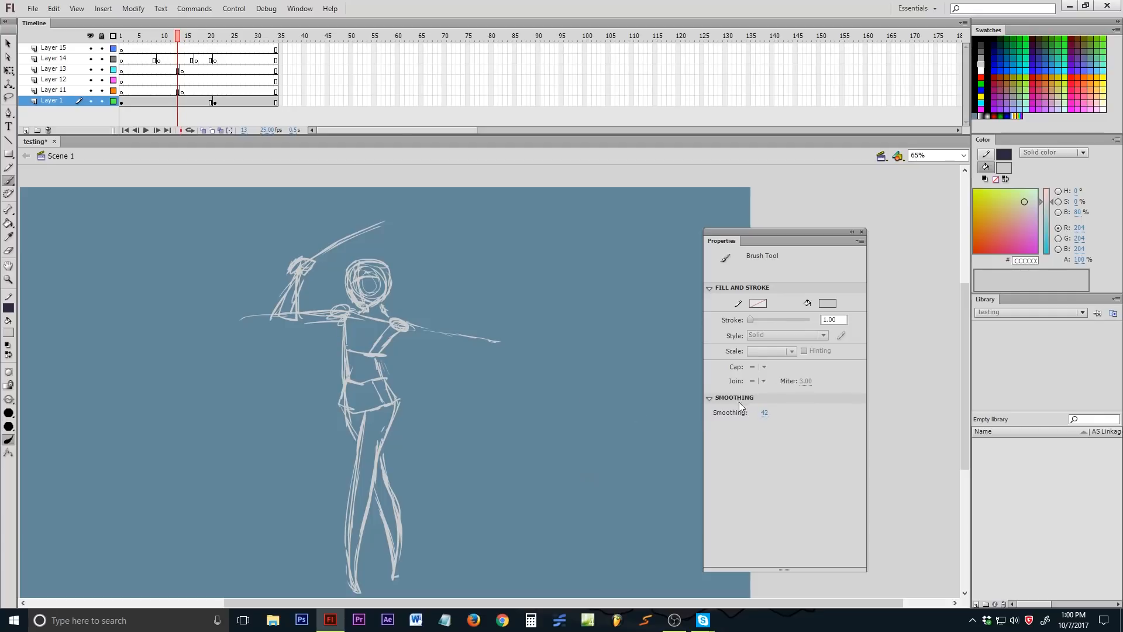
# - Set the Brush tool's smoothing to 60, try a zigzag stroke beside the figure, and undo it
pyautogui.click(764, 413)
pyautogui.write('60')
pyautogui.moveTo(573, 298)
pyautogui.mouseDown()
pyautogui.moveTo(572, 328)
pyautogui.moveTo(602, 340)
pyautogui.moveTo(611, 365)
pyautogui.mouseUp()
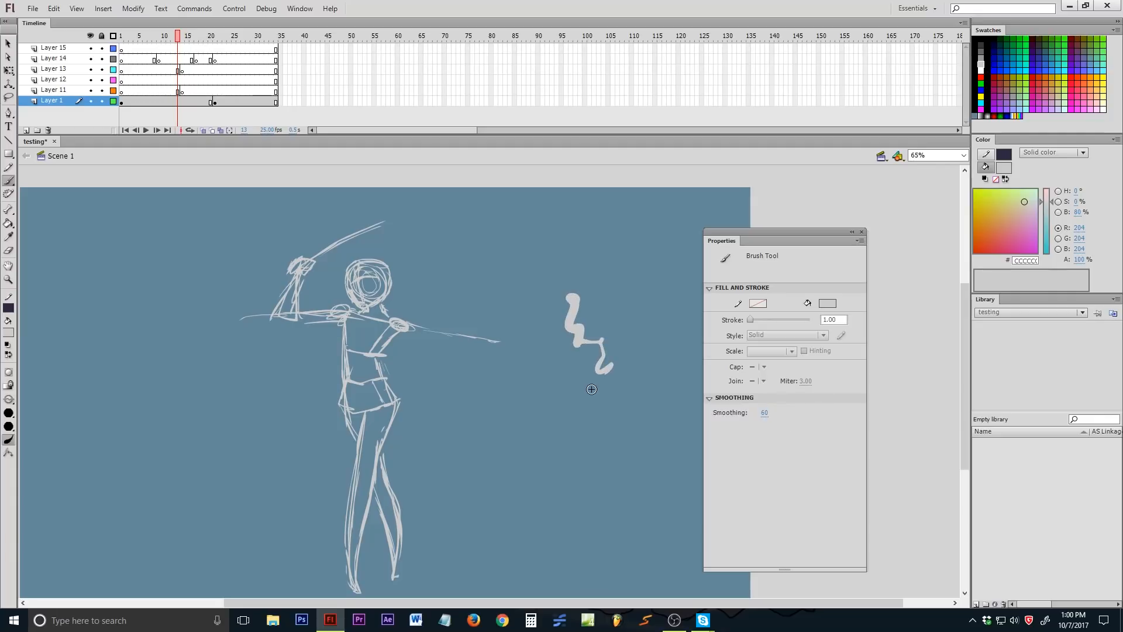
pyautogui.hotkey('ctrl', 'z')
# - Set the Brush tool's smoothing to 100 and paint long wavy test strokes down the empty area beside the figure
pyautogui.click(764, 413)
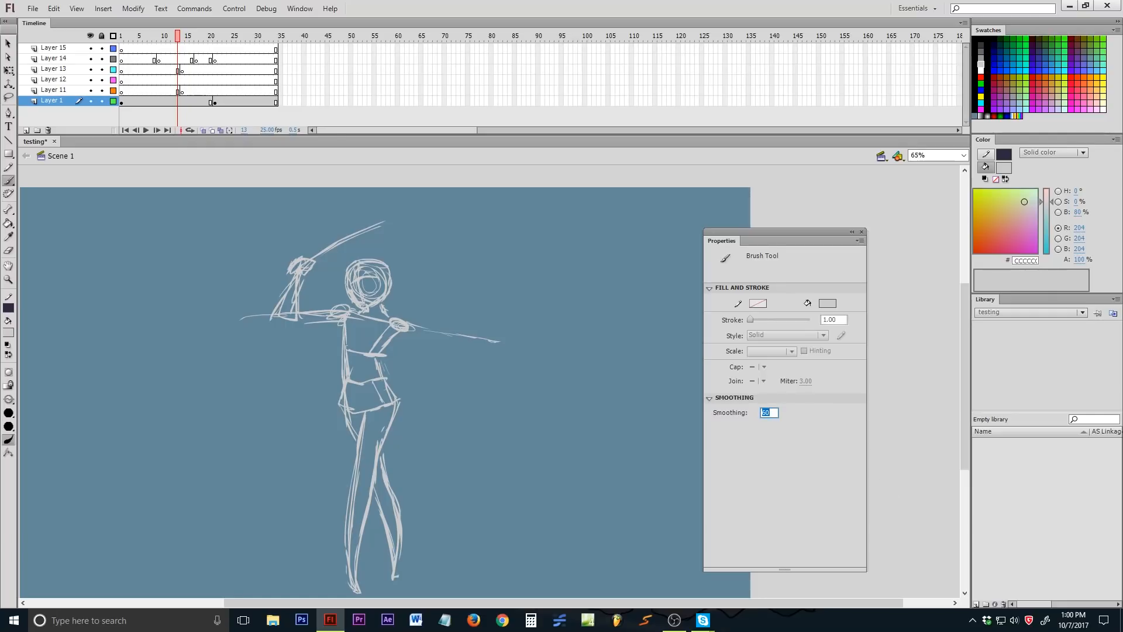
pyautogui.write('100')
pyautogui.press('Return')
pyautogui.moveTo(591, 309)
pyautogui.mouseDown()
pyautogui.moveTo(612, 458)
pyautogui.moveTo(601, 499)
pyautogui.mouseUp()
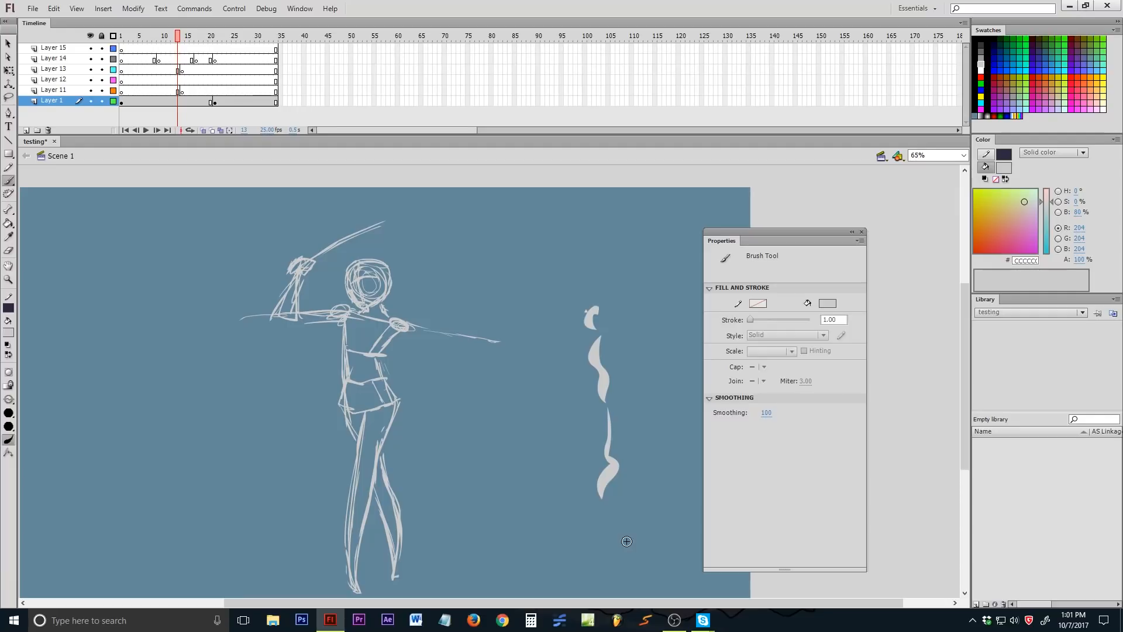
# - Set the Brush tool's smoothing to 30 and paint more test strokes on both sides of the previous ones
pyautogui.click(766, 413)
pyautogui.write('30')
pyautogui.press('Return')
pyautogui.click(553, 385)
pyautogui.moveTo(557, 390)
pyautogui.mouseDown()
pyautogui.moveTo(552, 468)
pyautogui.moveTo(570, 531)
pyautogui.moveTo(621, 506)
pyautogui.moveTo(652, 509)
pyautogui.moveTo(662, 547)
pyautogui.mouseUp()
# - Set the Brush tool's smoothing to 35 and paint one more wavy test stroke beside the others
pyautogui.click(763, 413)
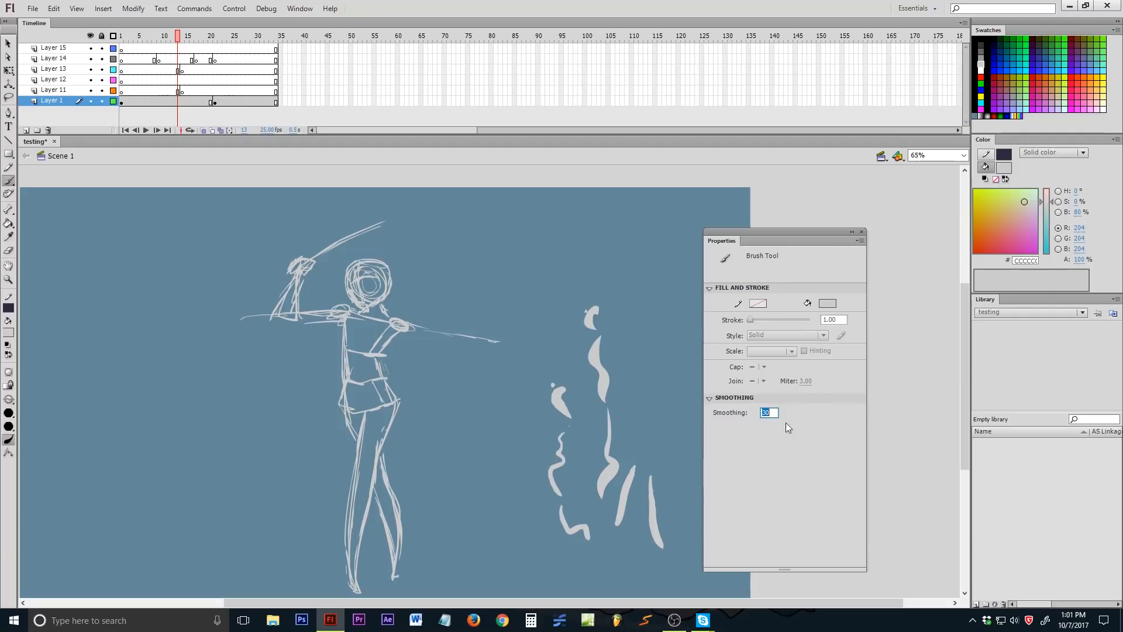
pyautogui.write('35')
pyautogui.press('Return')
pyautogui.moveTo(632, 403)
pyautogui.mouseDown()
pyautogui.moveTo(647, 409)
pyautogui.moveTo(672, 475)
pyautogui.moveTo(667, 504)
pyautogui.mouseUp()
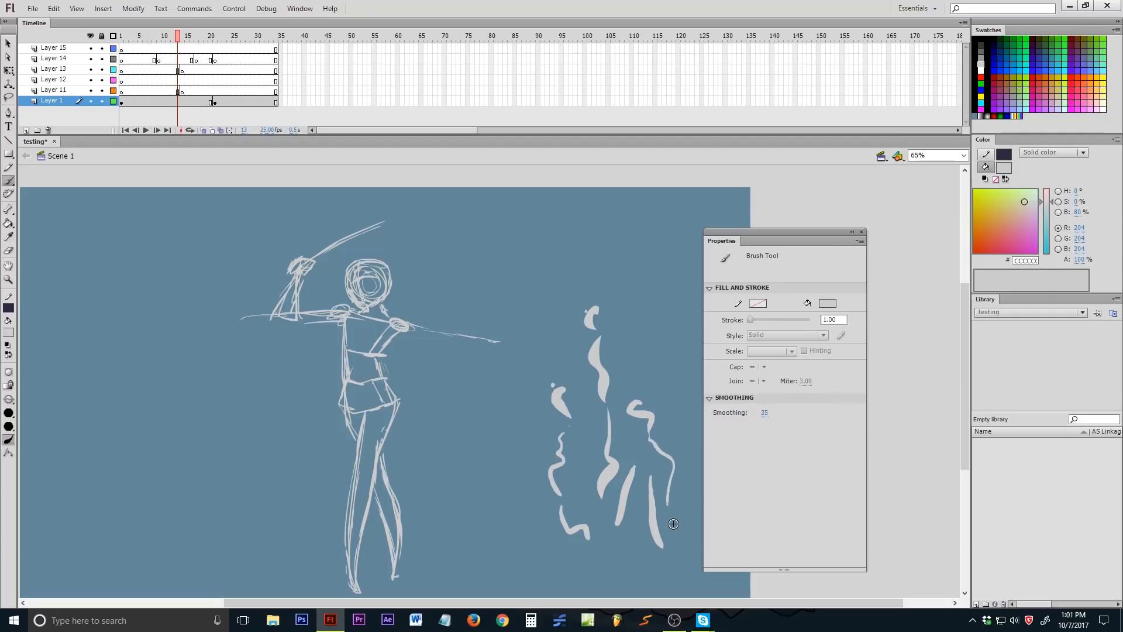
# - Lasso all the test strokes beside the figure, delete them, and return to the Brush tool
pyautogui.press('l')
pyautogui.moveTo(644, 314)
pyautogui.mouseDown()
pyautogui.moveTo(515, 536)
pyautogui.moveTo(695, 521)
pyautogui.moveTo(636, 260)
pyautogui.mouseUp()
pyautogui.press('Delete')
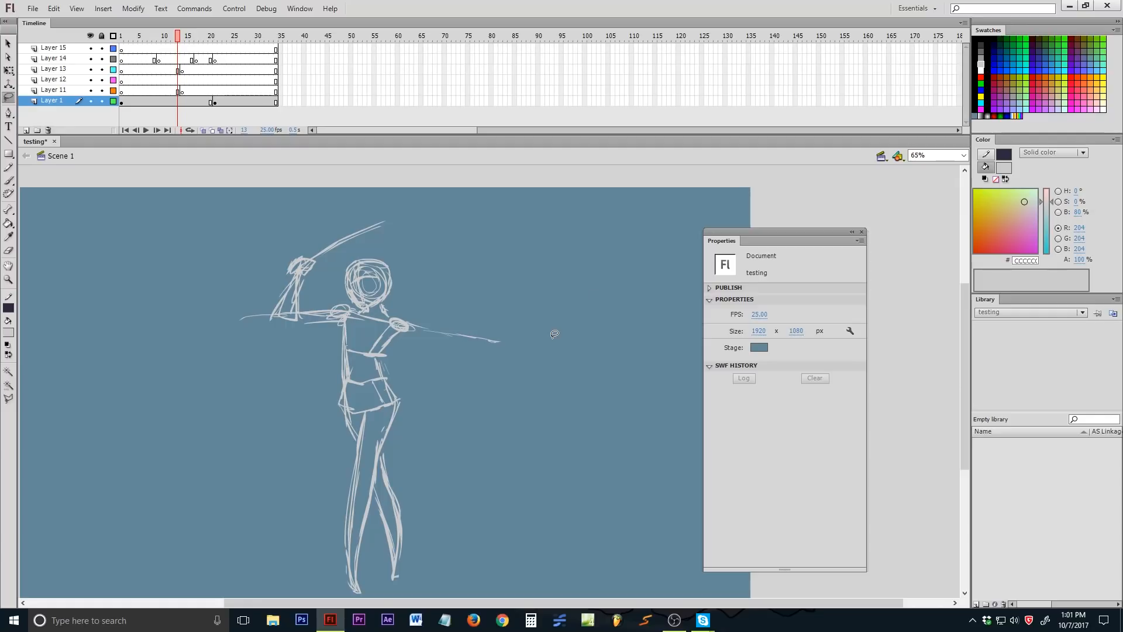
pyautogui.click(8, 180)
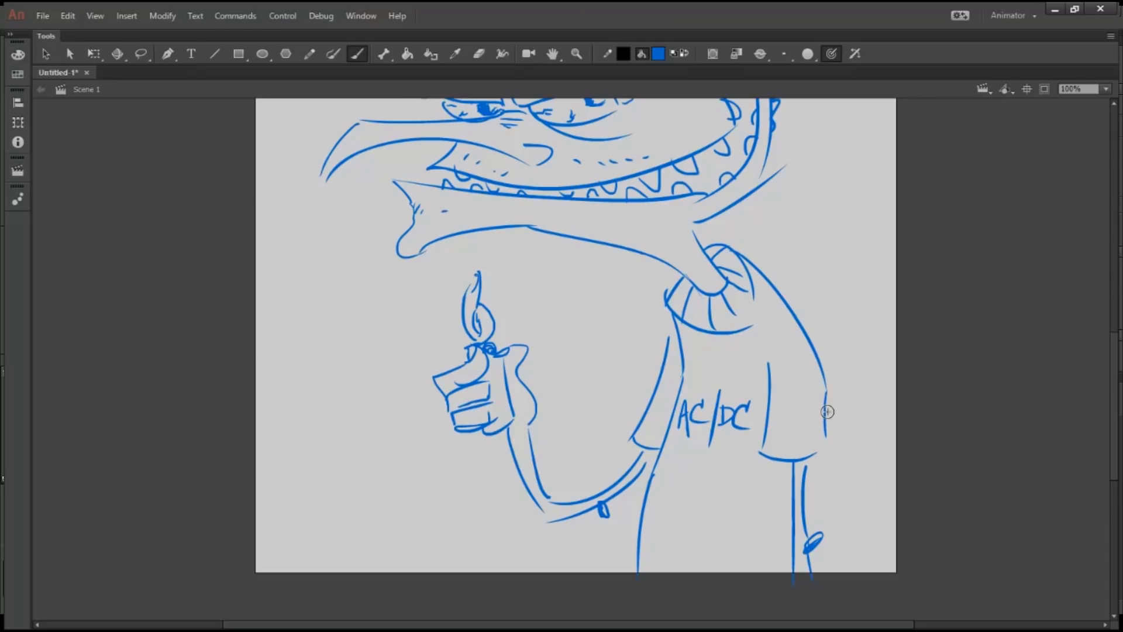
pyautogui.scroll(5, 827, 412)
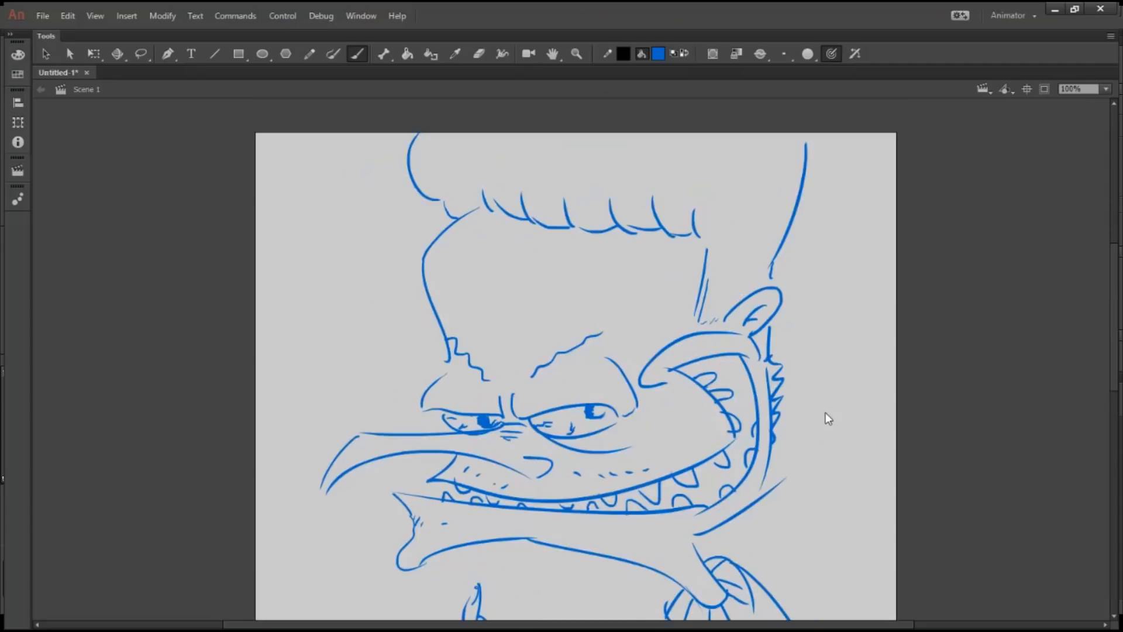
pyautogui.scroll(-2, 826, 412)
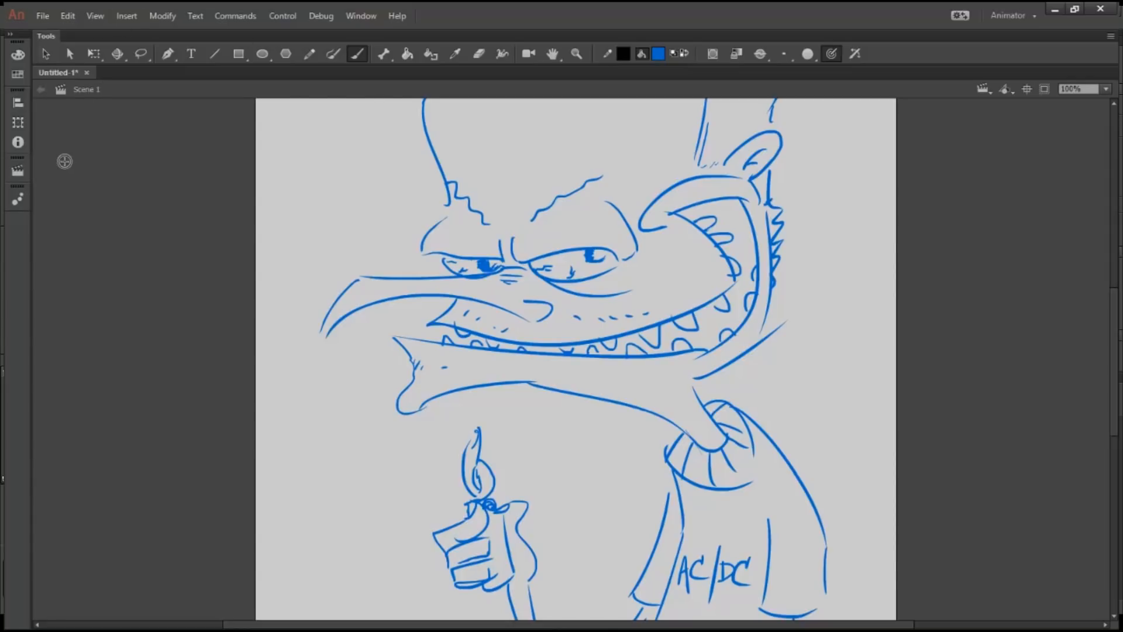
pyautogui.scroll(8, 296, 264)
pyautogui.scroll(-3, 286, 272)
pyautogui.scroll(-10, 275, 276)
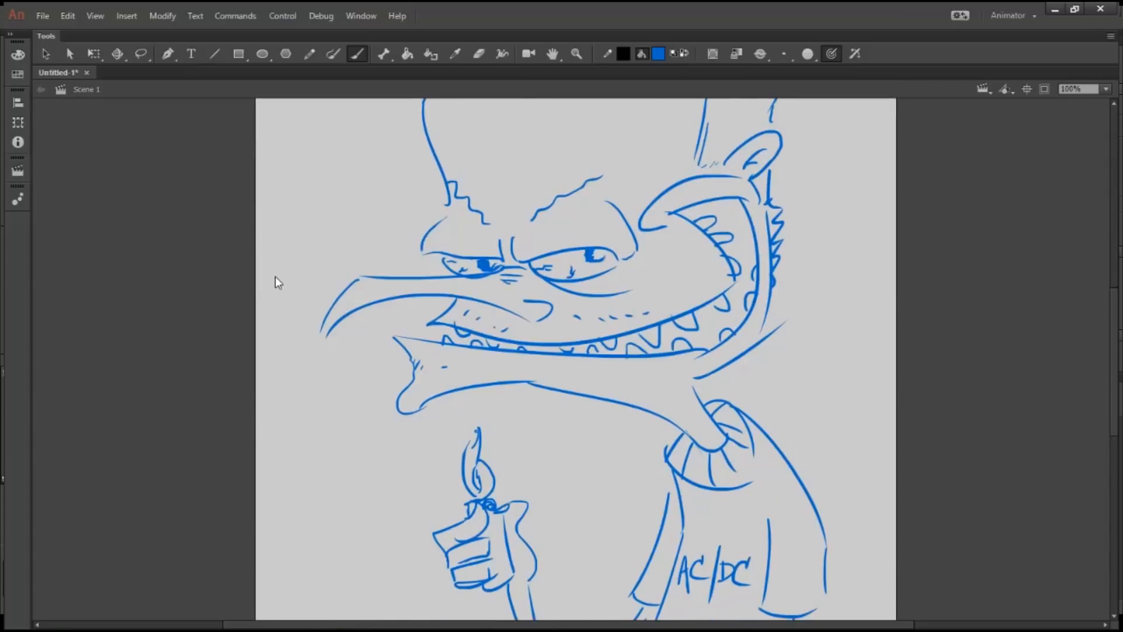
# - Replace the rough arm line on Layer 1 with an outlined outstretched arm and hand, using a smaller brush
pyautogui.scroll(5, 275, 276)
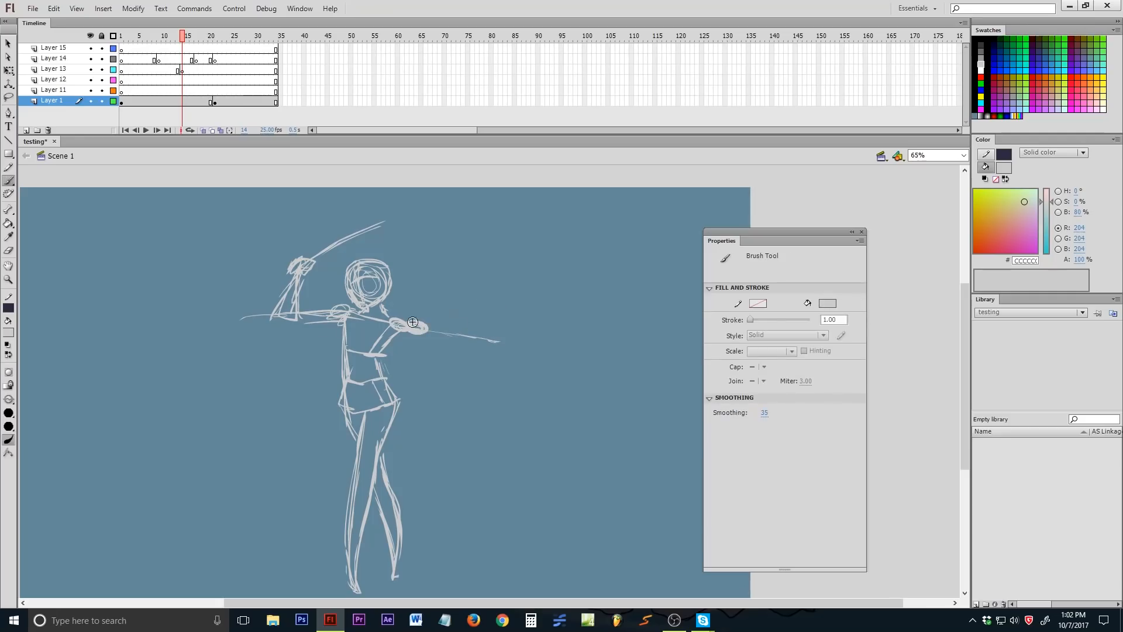
pyautogui.hotkey('ctrl', 'z')
pyautogui.click(8, 413)
pyautogui.click(35, 451)
pyautogui.moveTo(407, 321); pyautogui.dragTo(419, 329)
pyautogui.moveTo(404, 329); pyautogui.dragTo(425, 337)
pyautogui.moveTo(428, 326); pyautogui.dragTo(487, 340)
pyautogui.moveTo(486, 339)
pyautogui.mouseDown()
pyautogui.moveTo(421, 336)
pyautogui.moveTo(481, 337)
pyautogui.mouseUp()
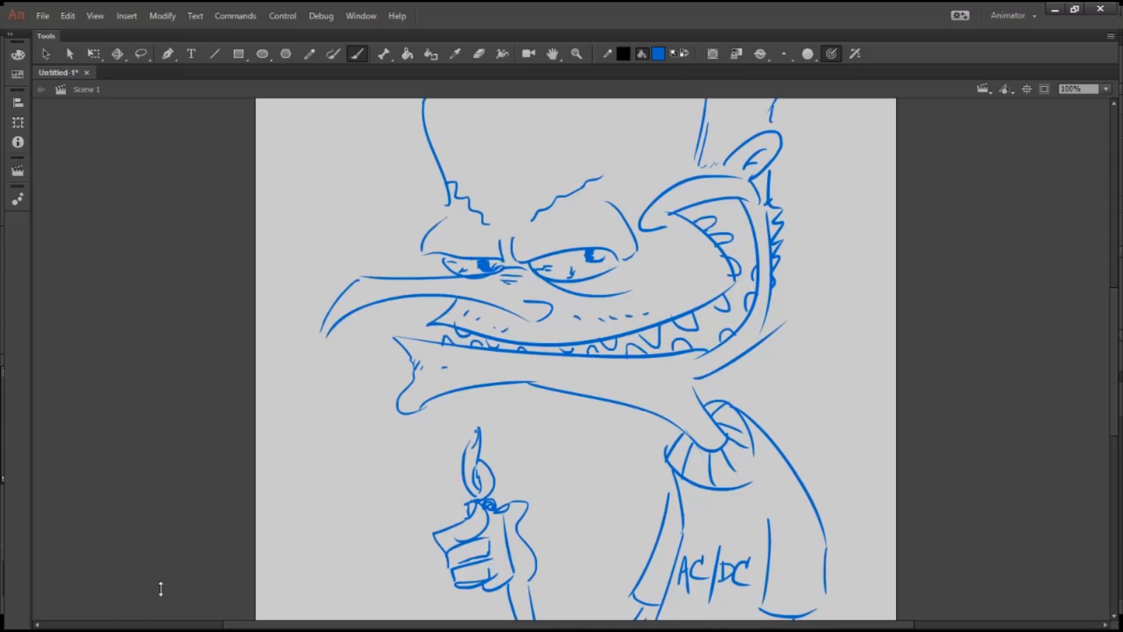
pyautogui.press('F7')
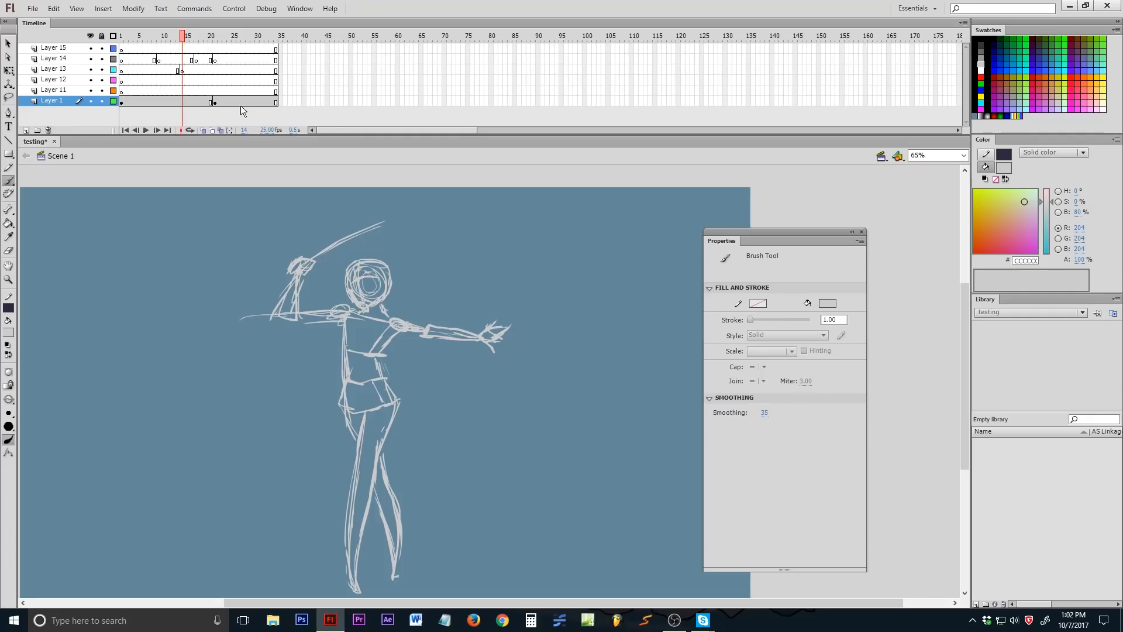
pyautogui.click(169, 102)
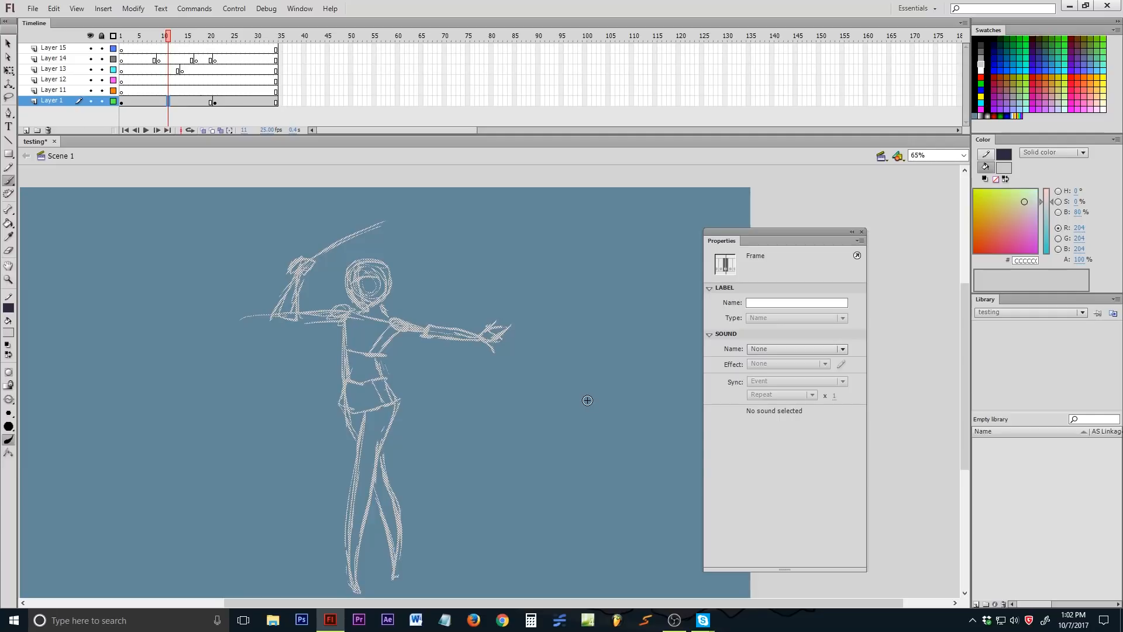
pyautogui.press('Delete')
pyautogui.hotkey('ctrl', 'z')
pyautogui.click(145, 92)
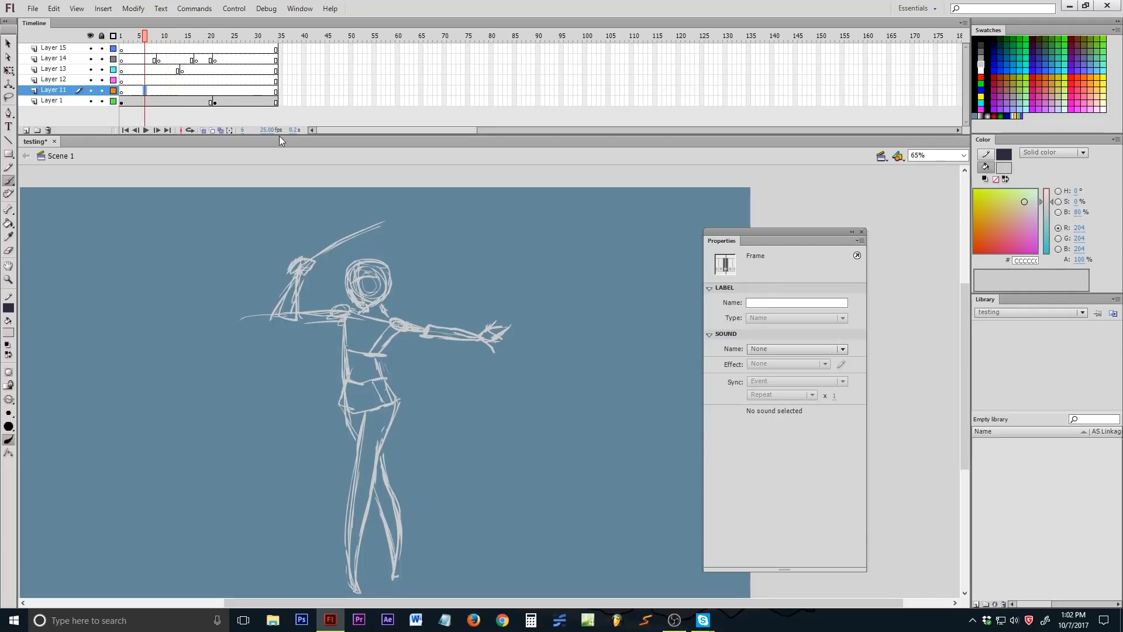
pyautogui.click(175, 100)
pyautogui.click(155, 90)
# - Clear the keyframes on Layers 13 and 14 between frames 9 and 27
pyautogui.click(163, 59)
pyautogui.moveTo(159, 63); pyautogui.dragTo(243, 70)
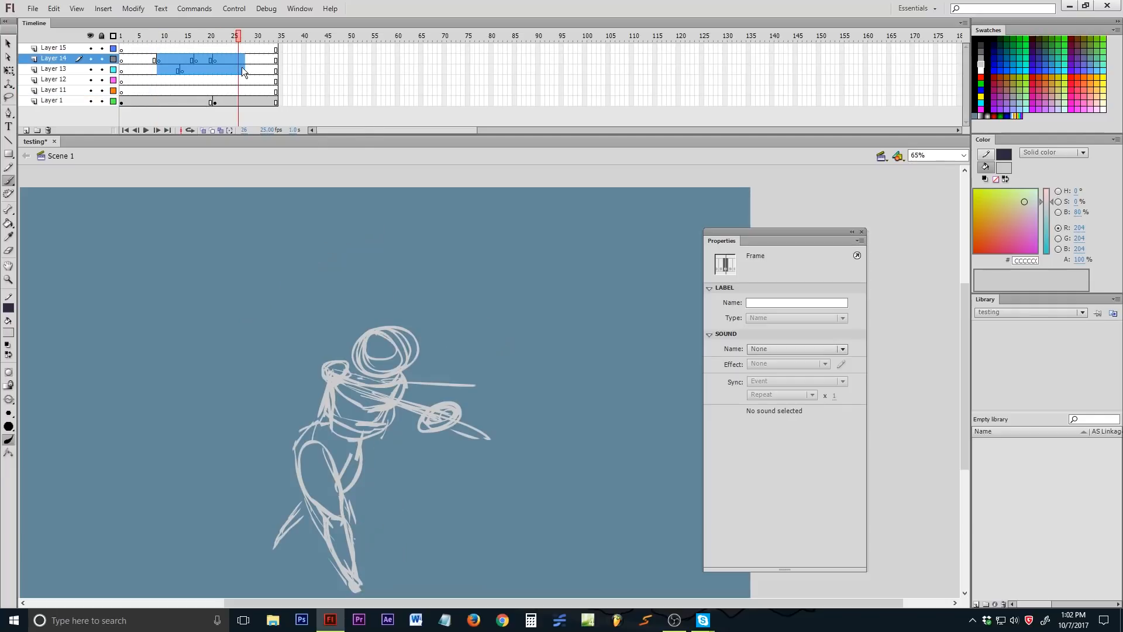
pyautogui.rightClick(243, 70)
pyautogui.click(255, 170)
# - Insert a blank keyframe at frame 11 of Layer 1, between the two poses
pyautogui.click(140, 90)
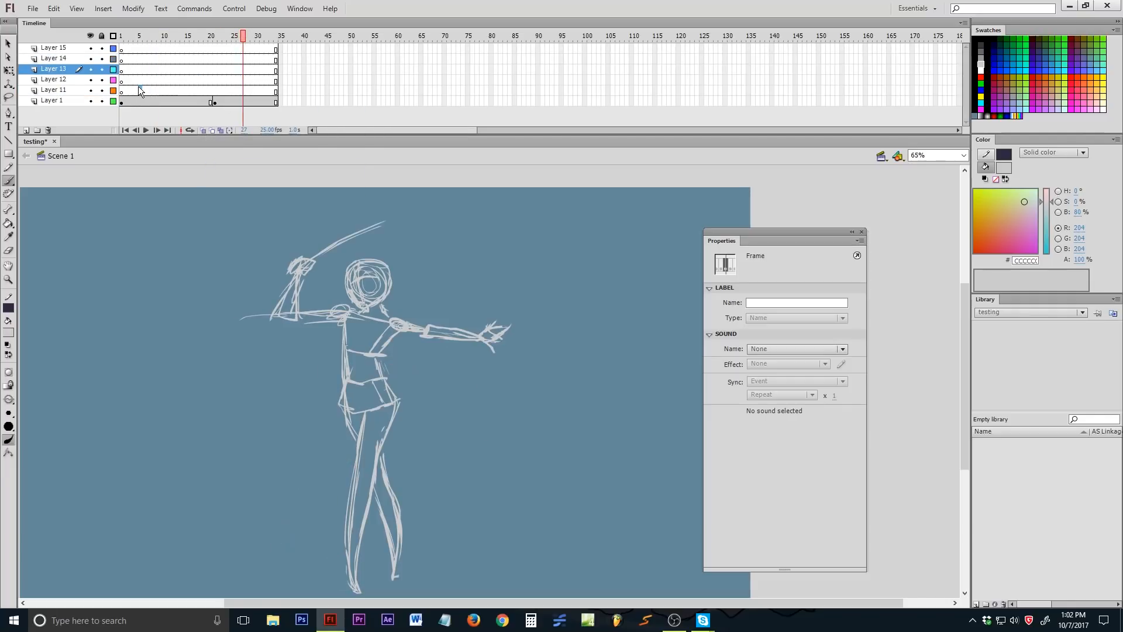
pyautogui.click(154, 91)
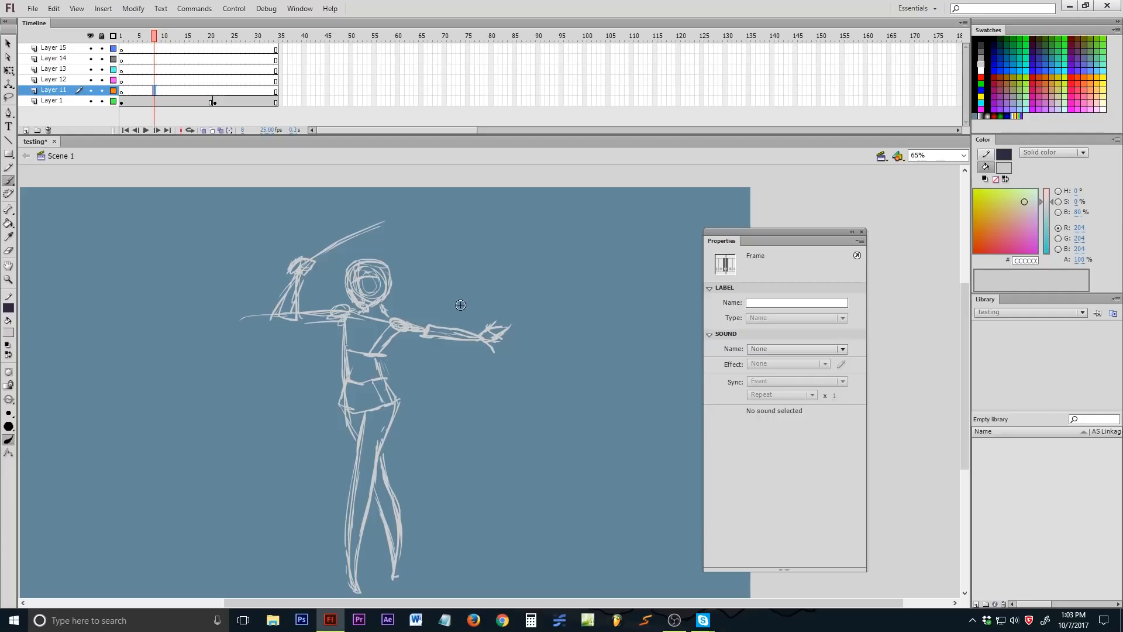
pyautogui.click(168, 100)
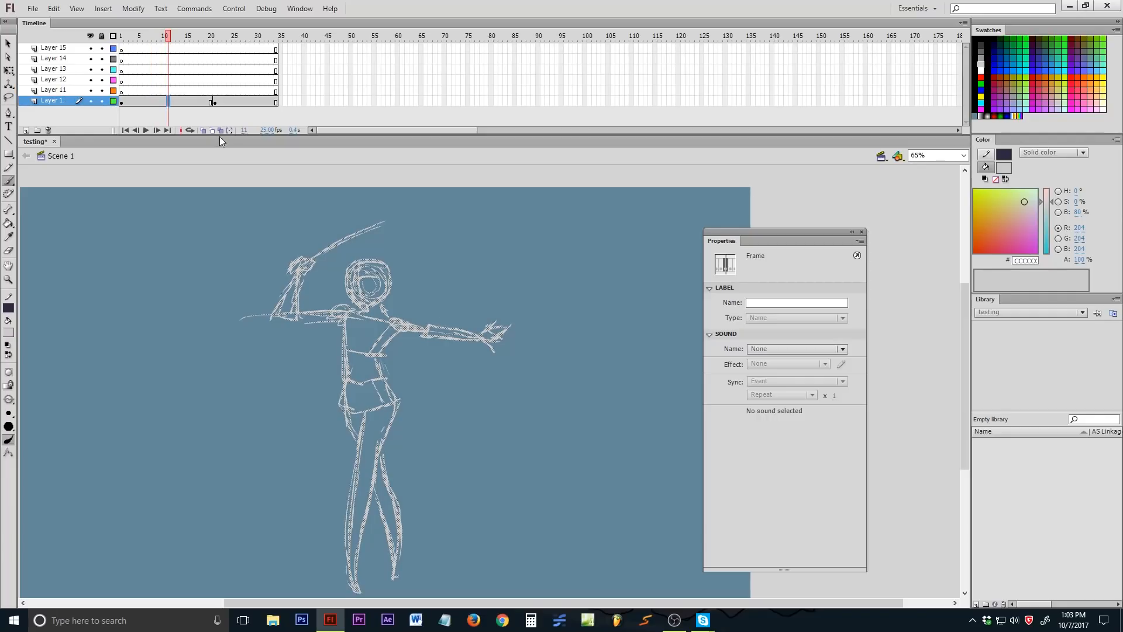
pyautogui.press('F7')
# - Turn on onion skin outlines at frame 15 of Layer 1 and extend the range to about frame 24, covering both poses
pyautogui.click(215, 102)
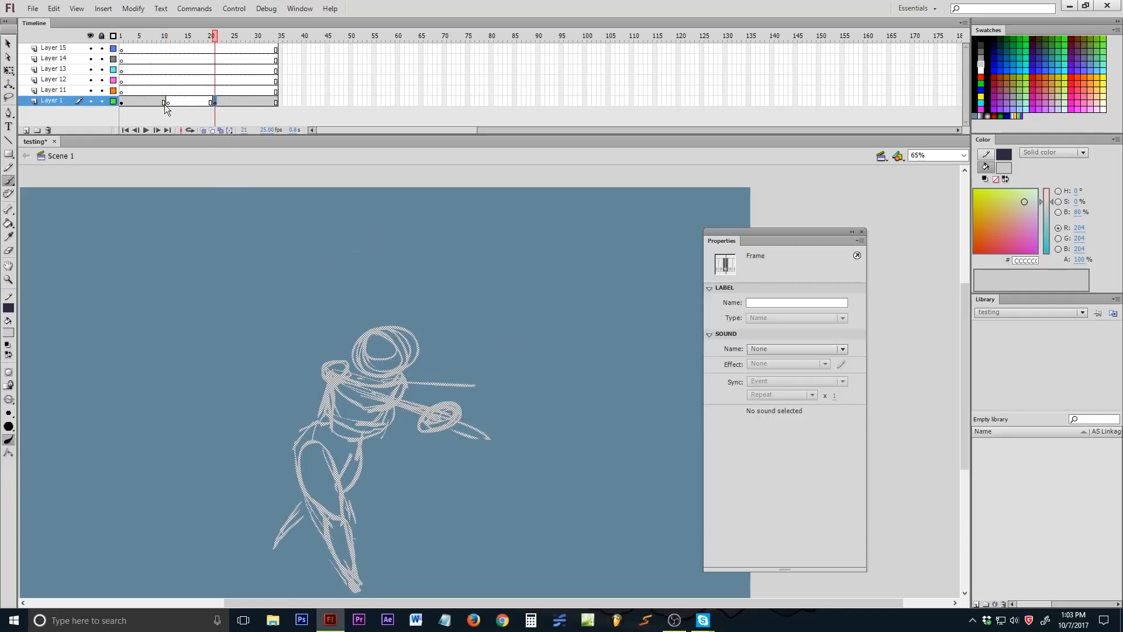
pyautogui.click(150, 102)
pyautogui.click(219, 103)
pyautogui.click(159, 102)
pyautogui.click(188, 102)
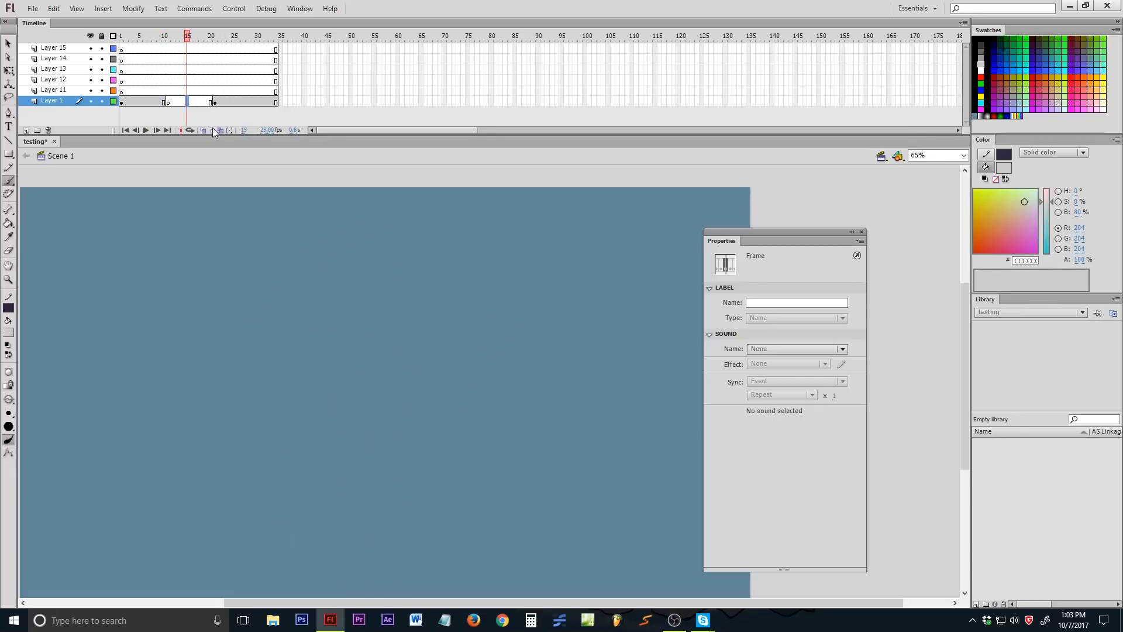
pyautogui.click(212, 131)
pyautogui.moveTo(165, 37)
pyautogui.mouseDown()
pyautogui.moveTo(153, 37)
pyautogui.moveTo(231, 37)
pyautogui.mouseUp()
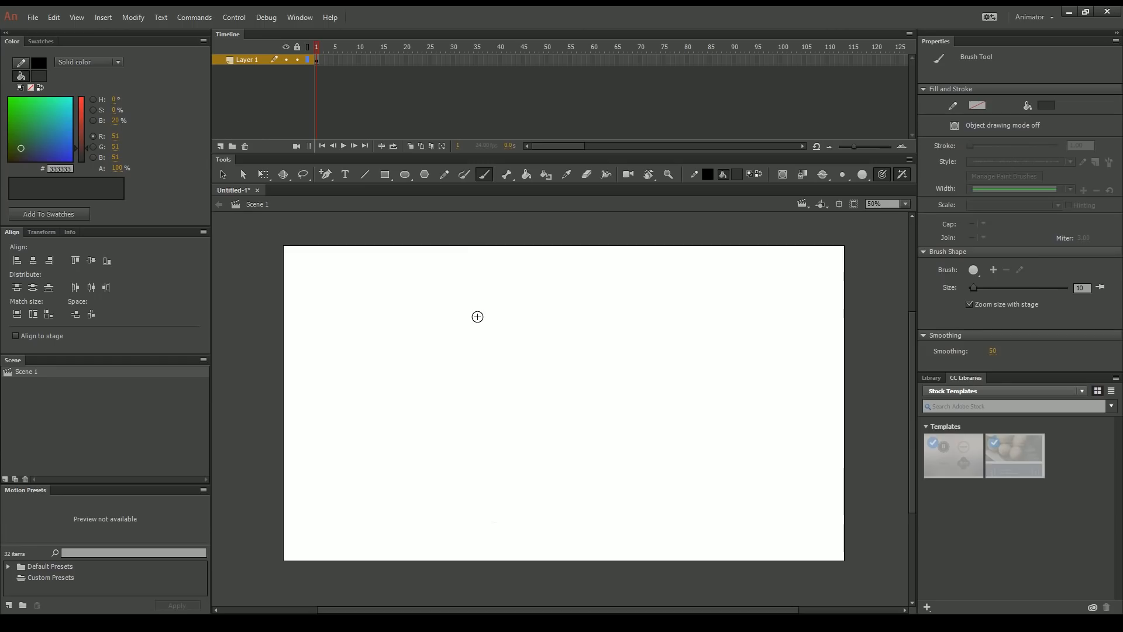
pyautogui.moveTo(541, 337)
pyautogui.mouseDown()
pyautogui.moveTo(501, 344)
pyautogui.moveTo(512, 417)
pyautogui.moveTo(564, 366)
pyautogui.moveTo(523, 335)
pyautogui.mouseUp()
pyautogui.moveTo(674, 380); pyautogui.dragTo(632, 403)
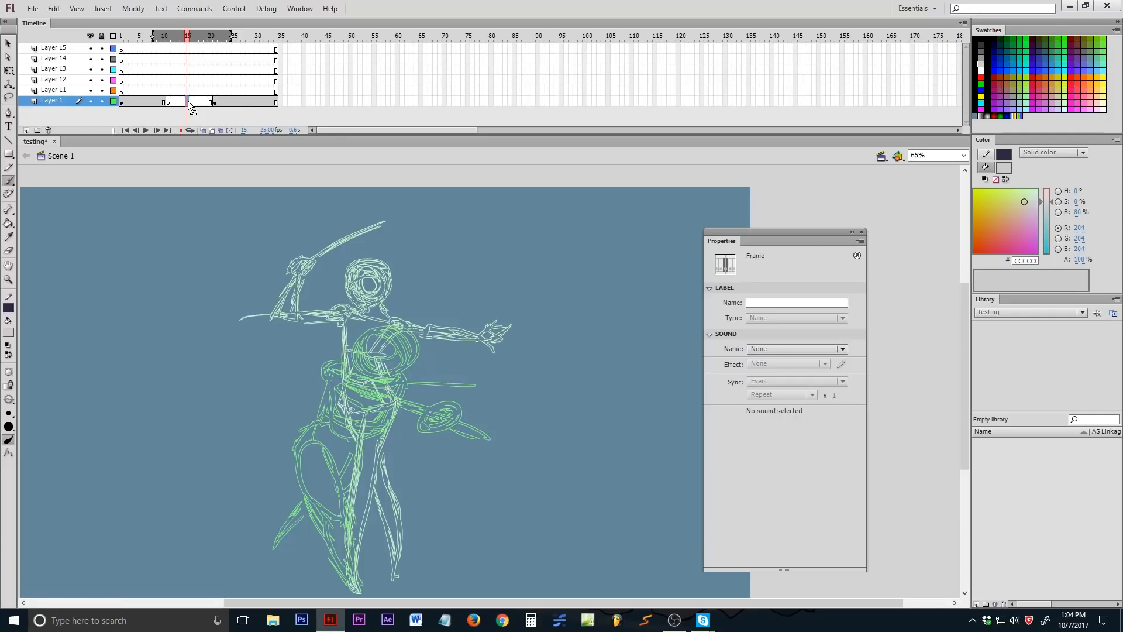
# - Examine the onion-skinned poses by moving between the first pose, the blank middle frames and the last pose
pyautogui.moveTo(134, 37); pyautogui.dragTo(96, 63)
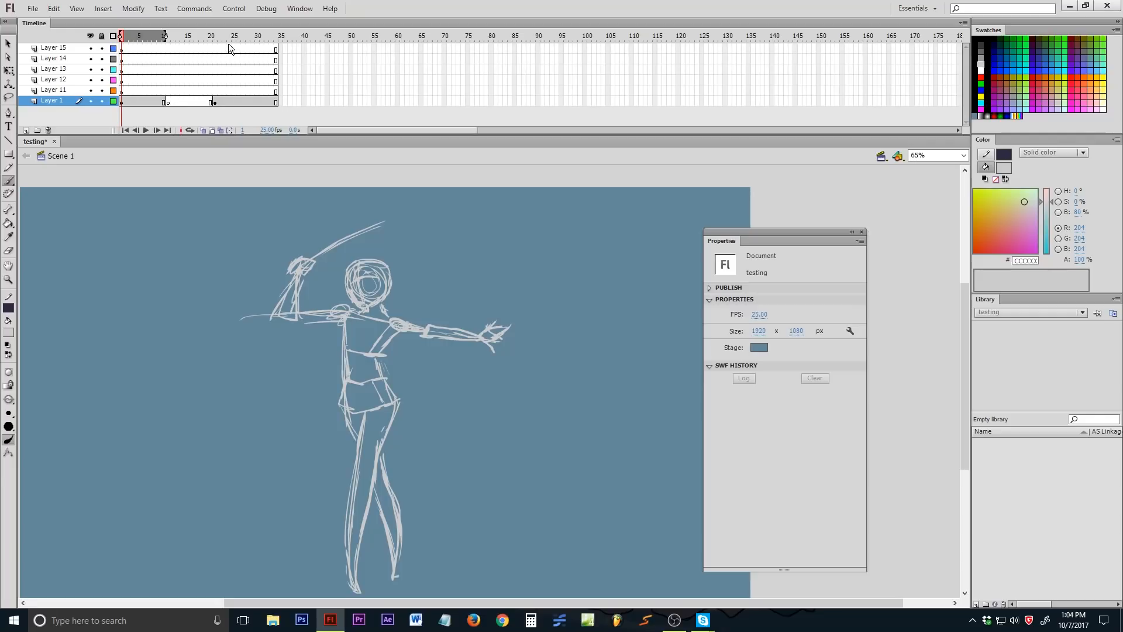
pyautogui.click(234, 101)
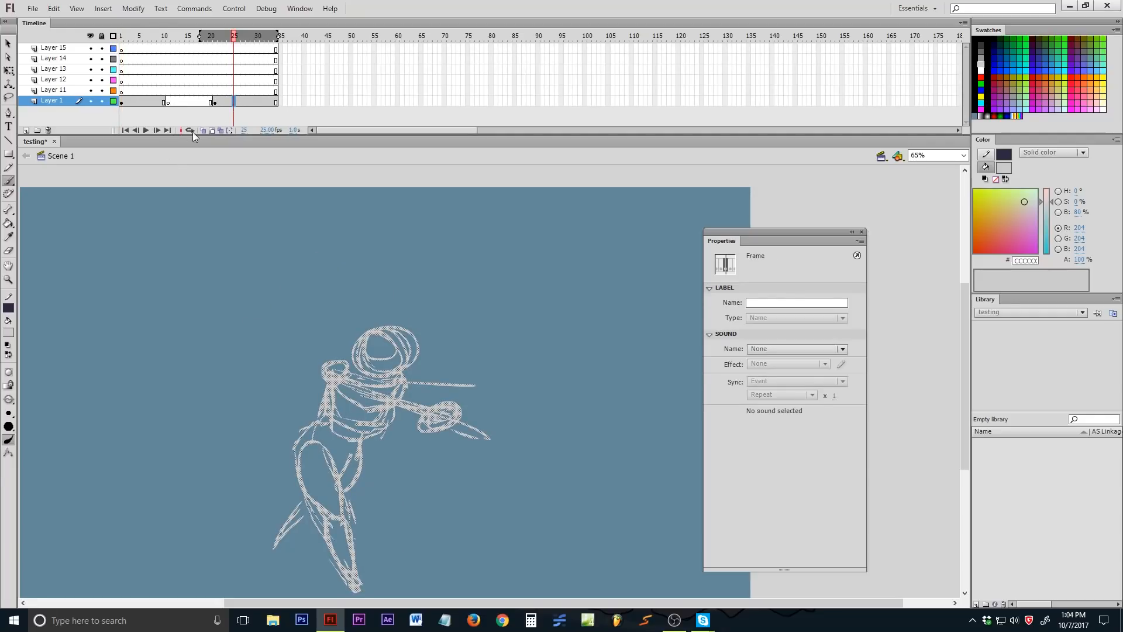
pyautogui.click(135, 82)
pyautogui.click(257, 83)
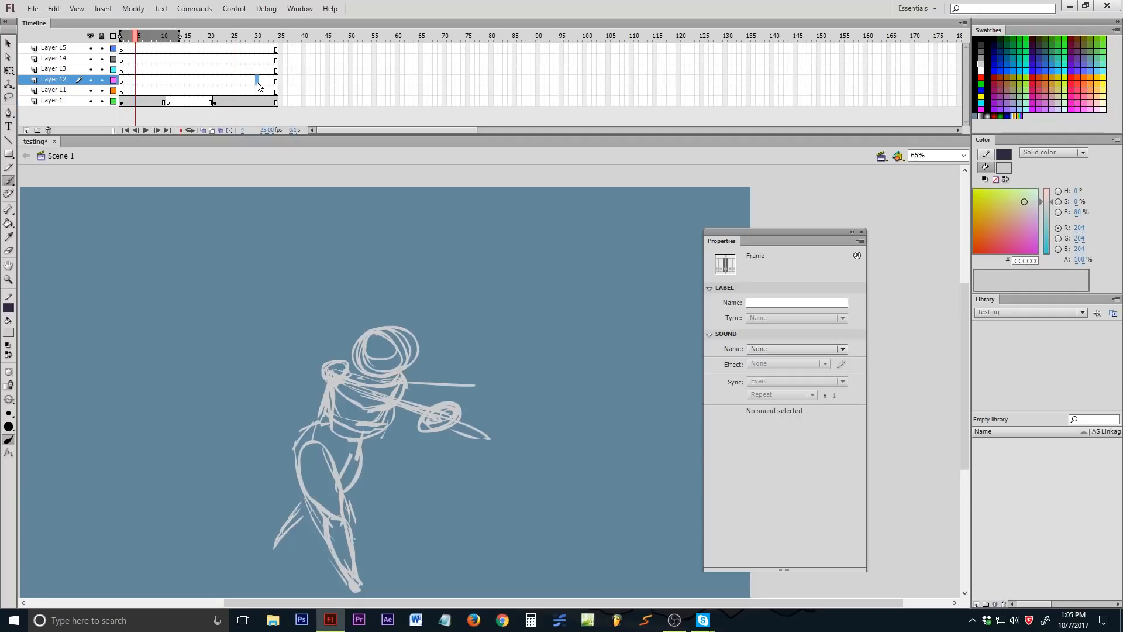
pyautogui.click(188, 100)
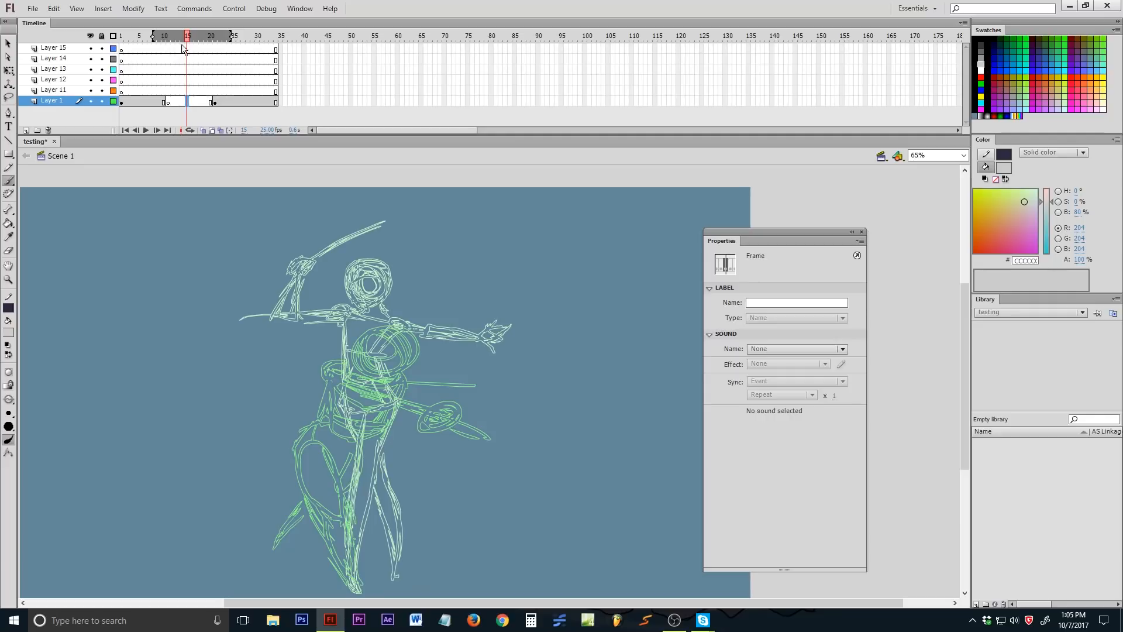
pyautogui.moveTo(186, 38); pyautogui.dragTo(87, 39)
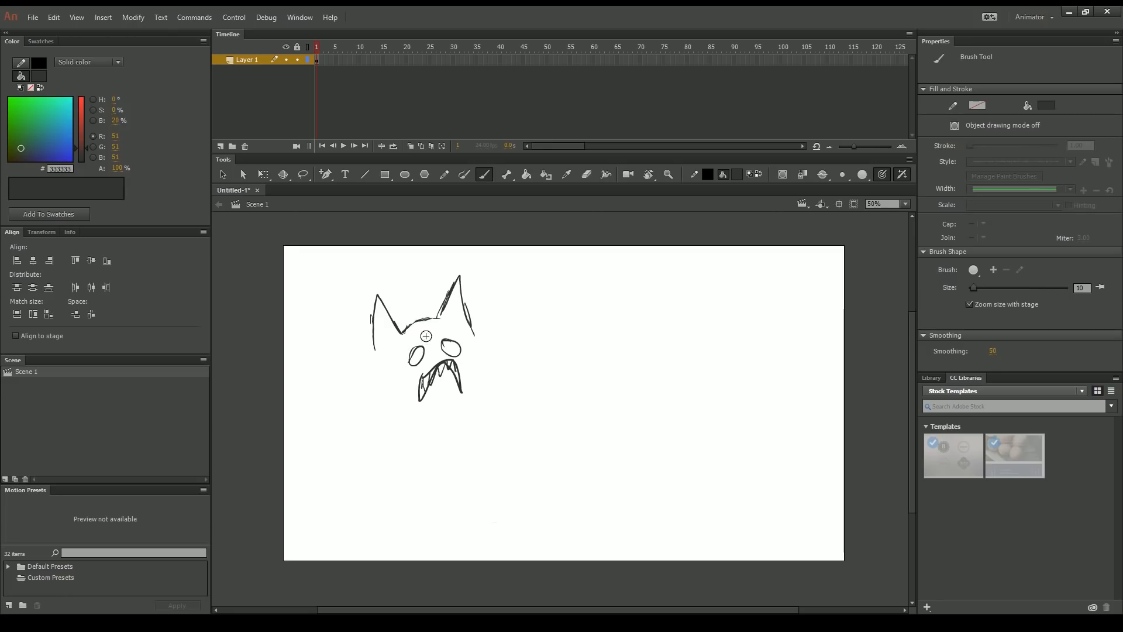
# - Switch to the Adobe Animate document and sketch a small head outline with hair strokes at its sides
pyautogui.moveTo(427, 320)
pyautogui.mouseDown()
pyautogui.moveTo(427, 350)
pyautogui.moveTo(410, 353)
pyautogui.moveTo(406, 335)
pyautogui.moveTo(407, 379)
pyautogui.mouseUp()
pyautogui.moveTo(403, 340); pyautogui.dragTo(386, 379)
pyautogui.moveTo(390, 358); pyautogui.dragTo(440, 317)
pyautogui.moveTo(412, 327)
pyautogui.mouseDown()
pyautogui.moveTo(452, 320)
pyautogui.moveTo(406, 333)
pyautogui.moveTo(376, 362)
pyautogui.moveTo(378, 402)
pyautogui.moveTo(395, 400)
pyautogui.mouseUp()
pyautogui.moveTo(448, 389)
pyautogui.mouseDown()
pyautogui.moveTo(410, 351)
pyautogui.moveTo(465, 369)
pyautogui.moveTo(444, 421)
pyautogui.mouseUp()
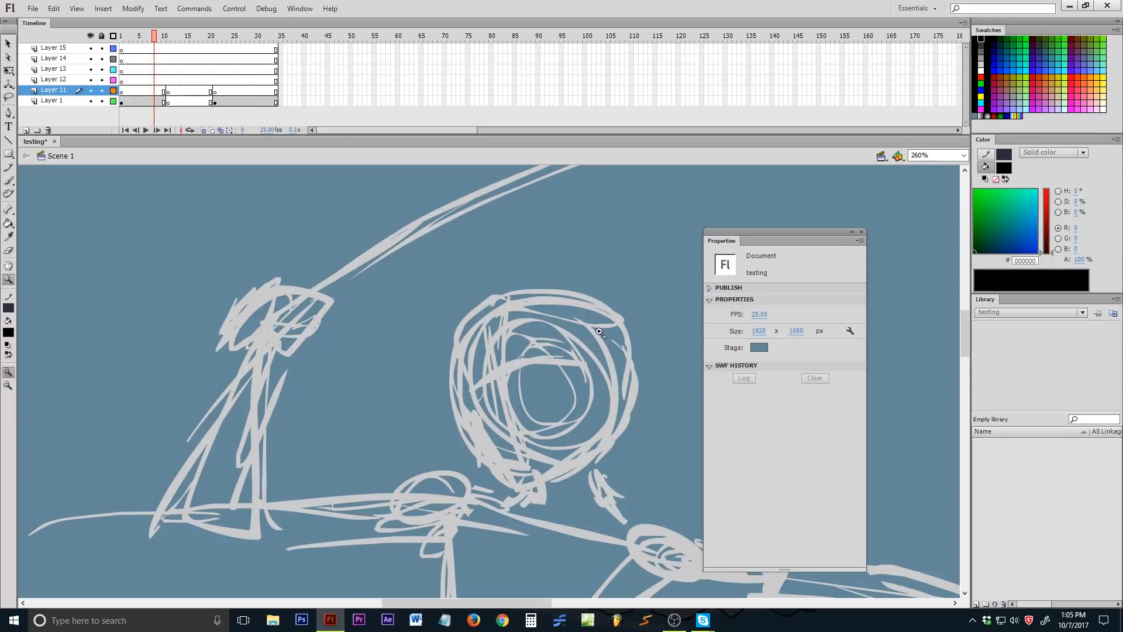
# - Switch back to the testing file and brush black line art over the rough head on Layer 11
pyautogui.press('b')
pyautogui.moveTo(590, 386)
pyautogui.mouseDown()
pyautogui.moveTo(676, 292)
pyautogui.moveTo(601, 420)
pyautogui.mouseUp()
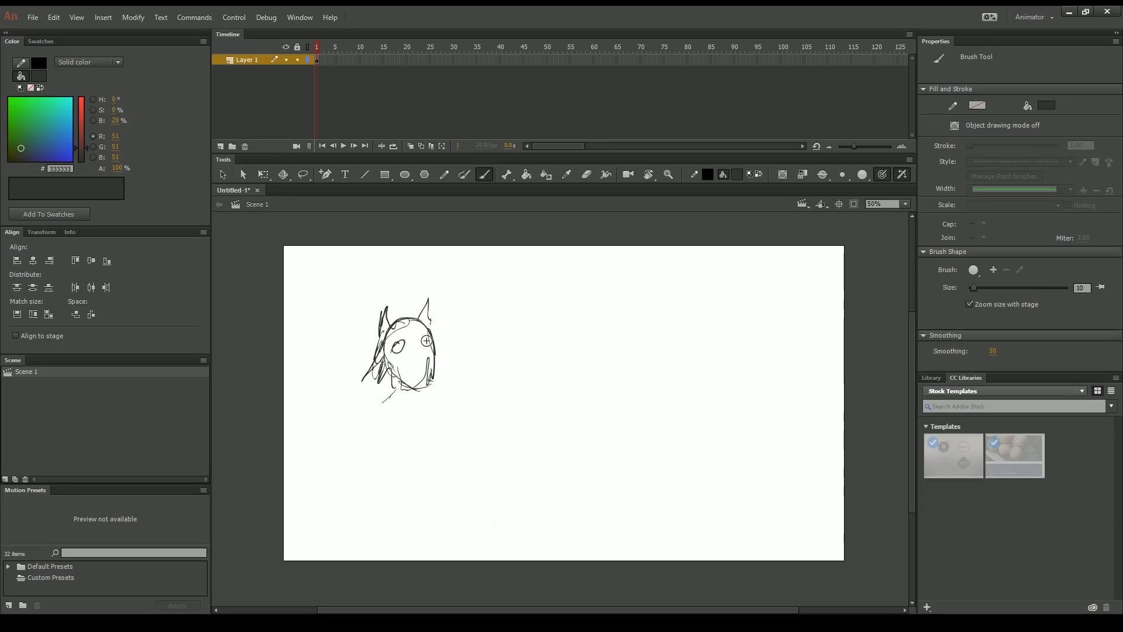
# - Try adding eye and face strokes to the small head sketch in Adobe Animate, and undo the latest strokes
pyautogui.moveTo(426, 340); pyautogui.dragTo(425, 339)
pyautogui.moveTo(385, 362)
pyautogui.mouseDown()
pyautogui.moveTo(403, 385)
pyautogui.moveTo(365, 377)
pyautogui.moveTo(381, 383)
pyautogui.moveTo(443, 351)
pyautogui.moveTo(401, 349)
pyautogui.mouseUp()
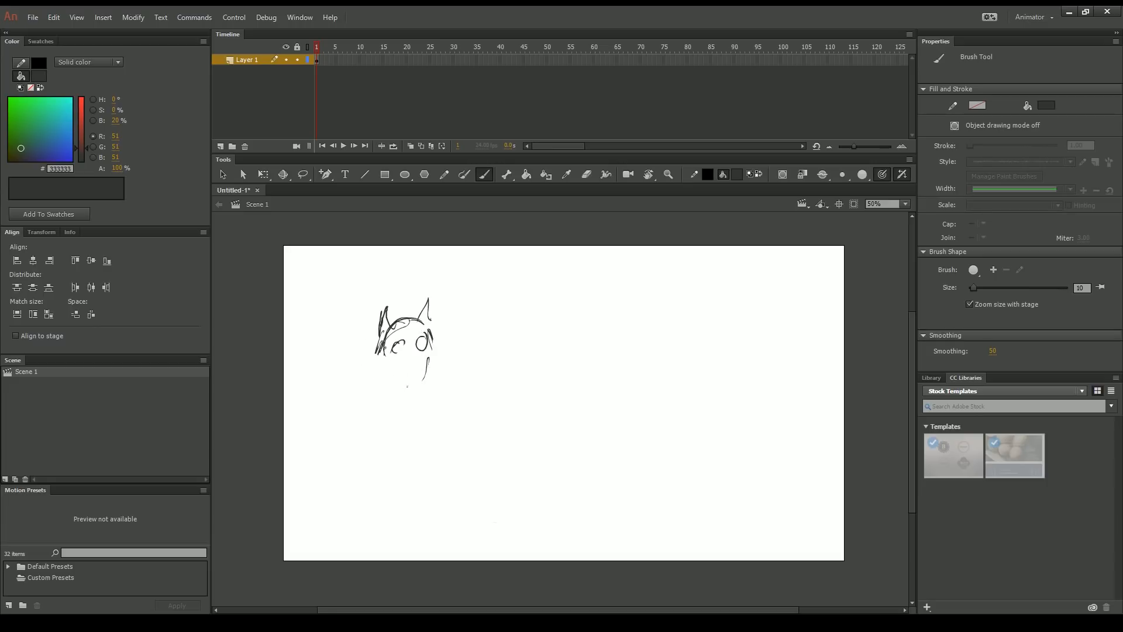
pyautogui.hotkey('ctrl', 'z')
pyautogui.hotkey('ctrl', 'z')
pyautogui.hotkey('ctrl', 'z')
pyautogui.hotkey('ctrl', 'z')
pyautogui.hotkey('ctrl', 'z')
pyautogui.hotkey('ctrl', 'z')
pyautogui.hotkey('ctrl', 'z')
pyautogui.hotkey('ctrl', 'z')
pyautogui.hotkey('ctrl', 'z')
pyautogui.hotkey('ctrl', 'z')
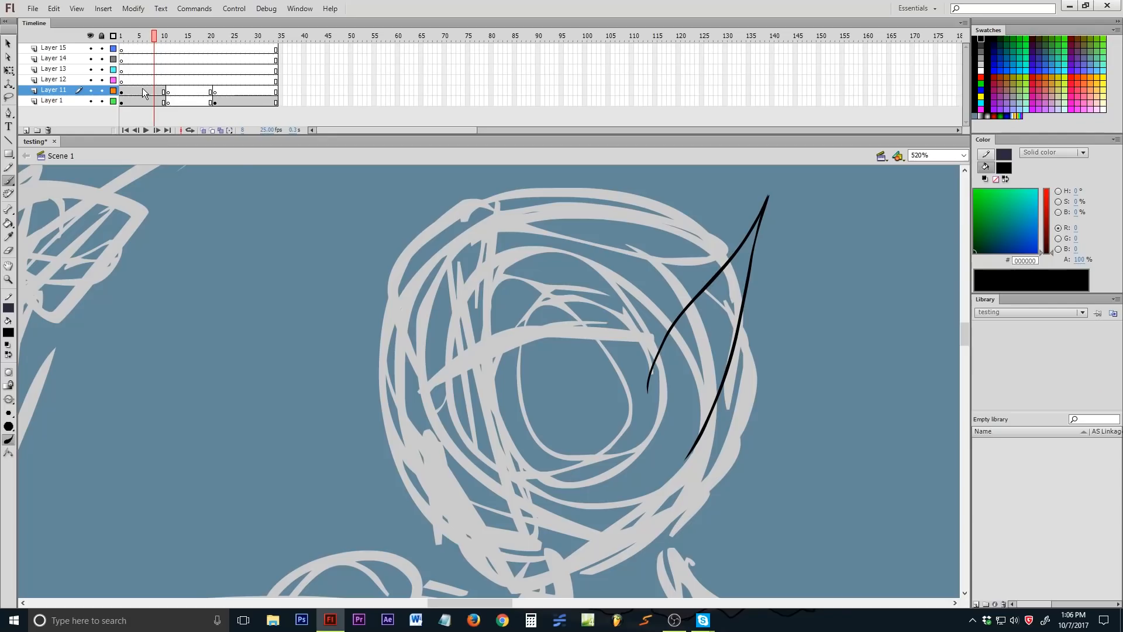
# - Compare the first and last key poses with the line art by moving between early and late frames on Layers 11 and 12
pyautogui.click(140, 91)
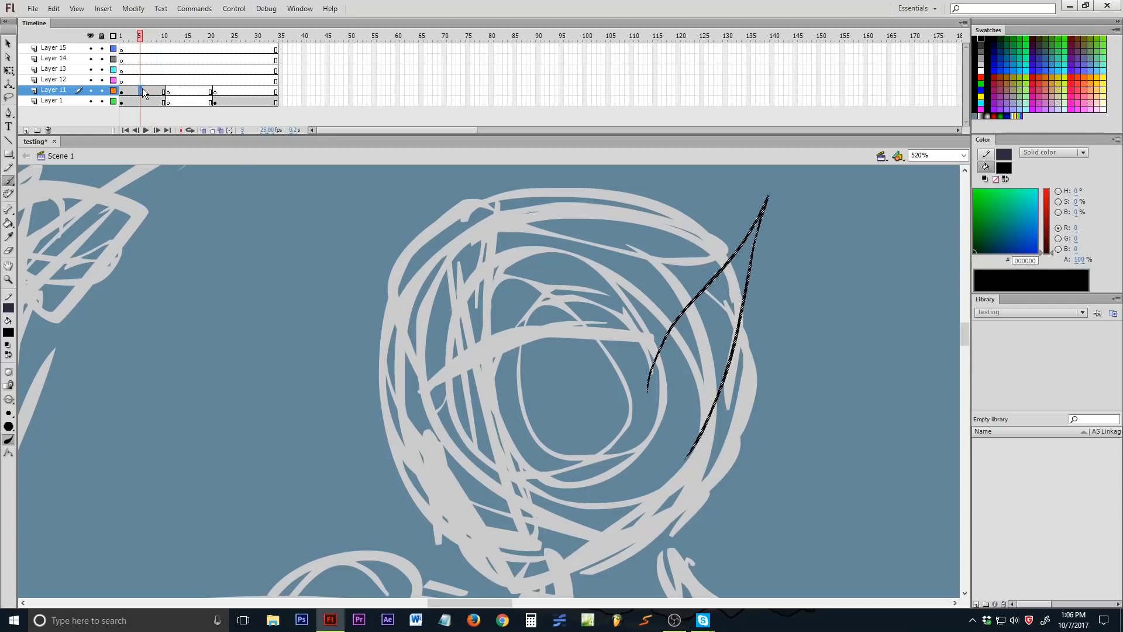
pyautogui.click(228, 102)
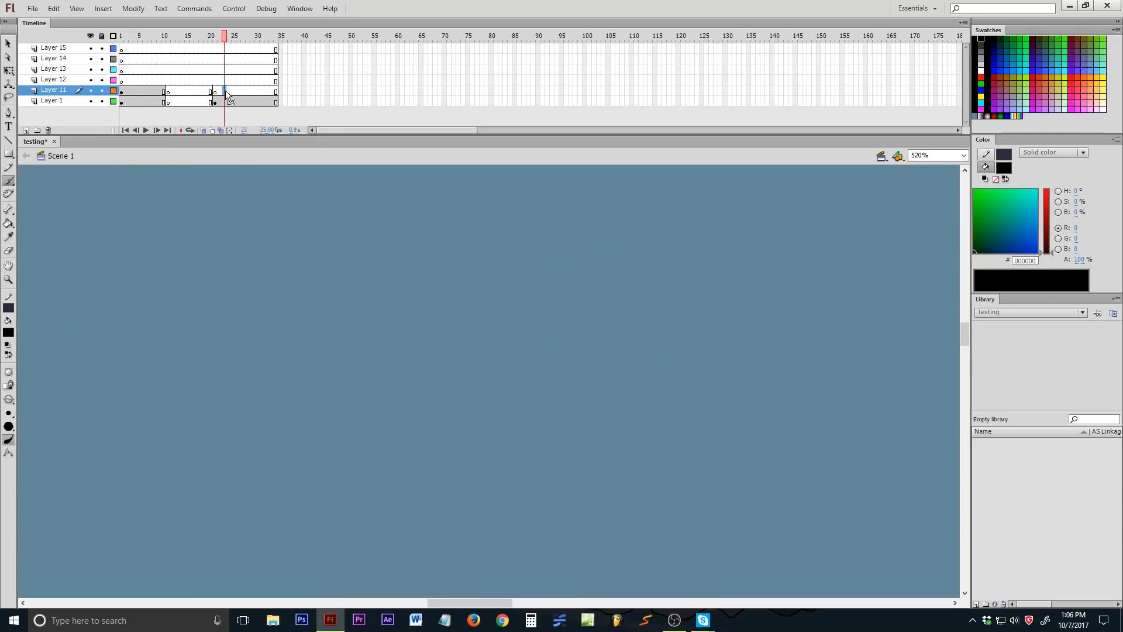
pyautogui.click(137, 80)
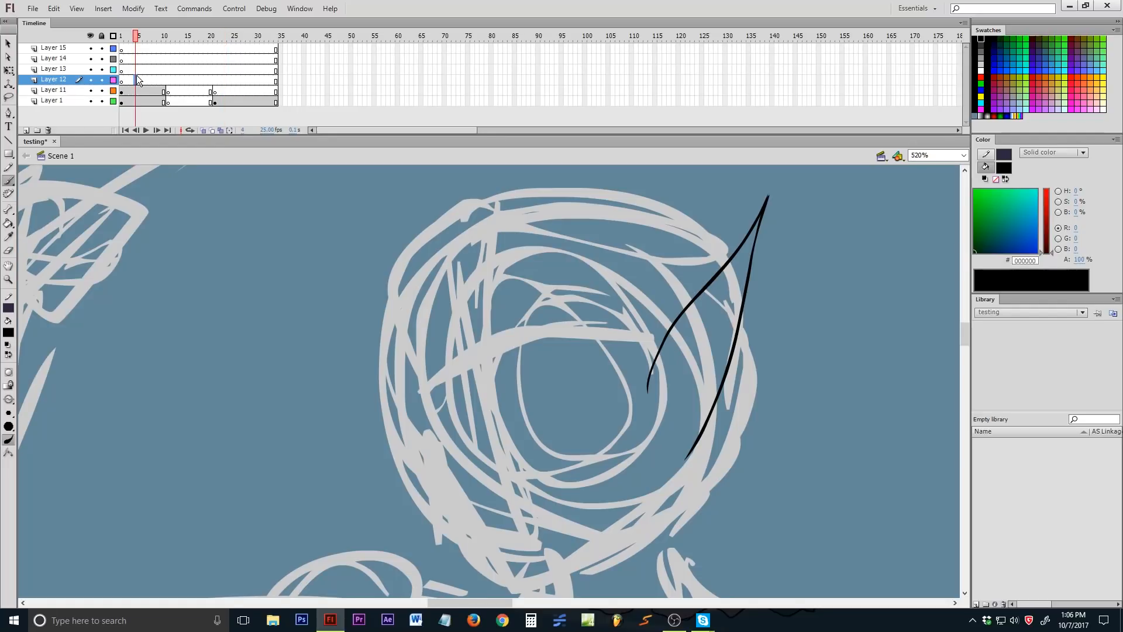
pyautogui.click(227, 92)
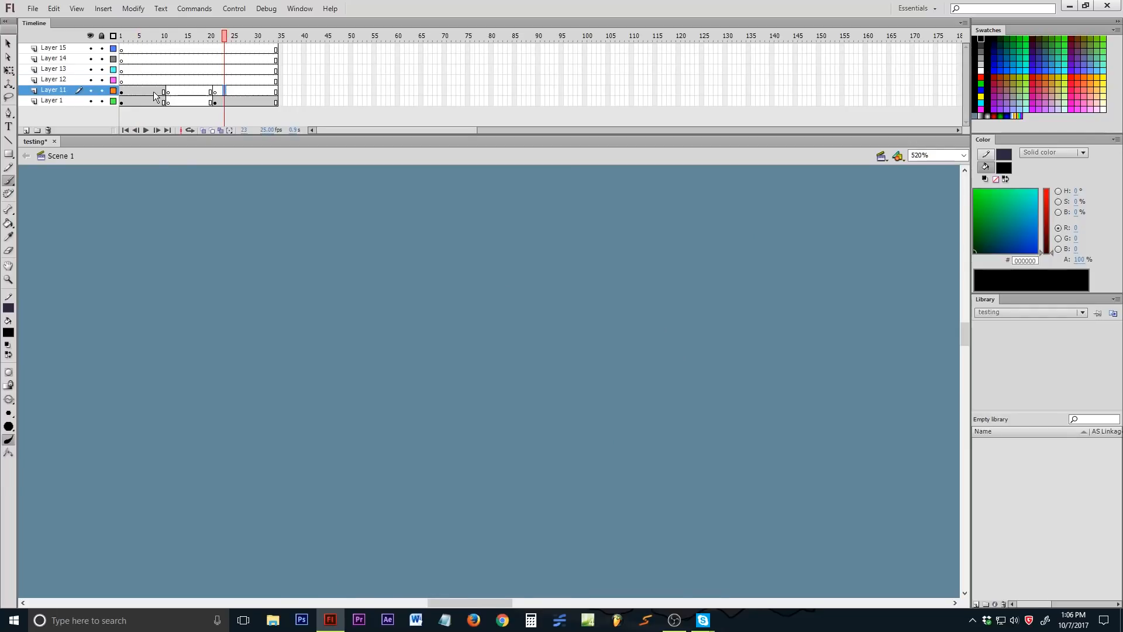
pyautogui.click(154, 87)
pyautogui.click(155, 82)
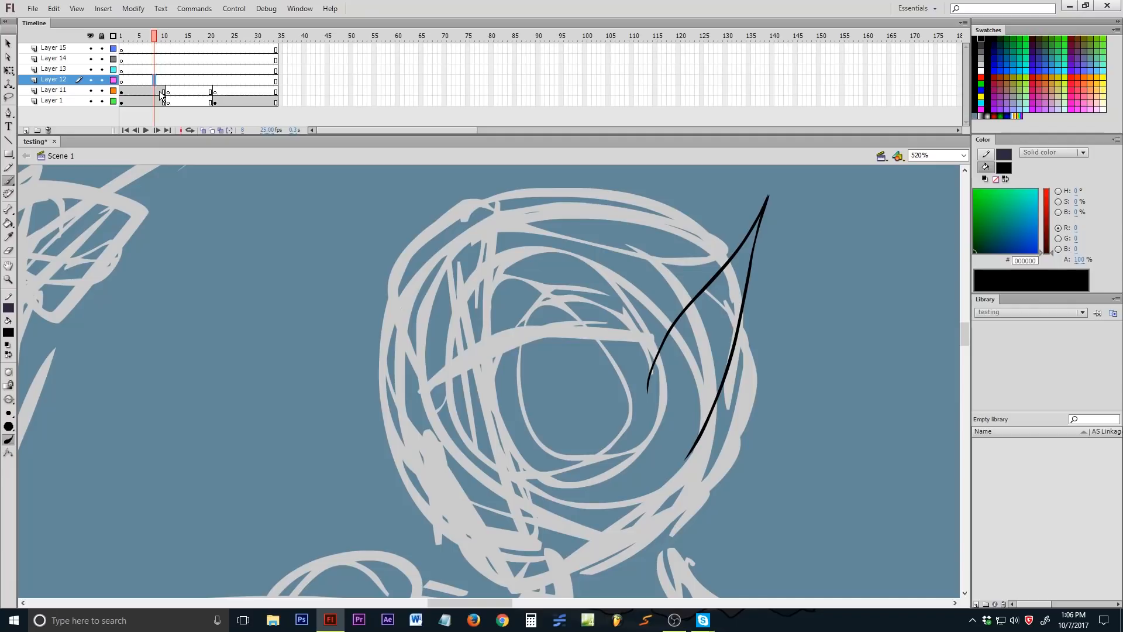
pyautogui.click(215, 92)
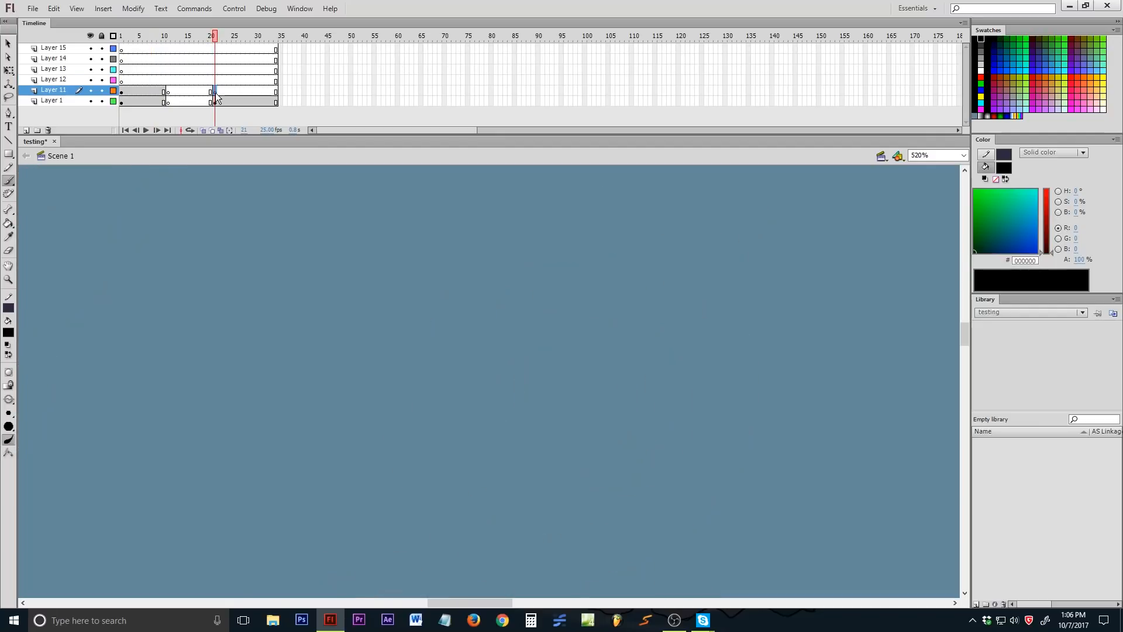
pyautogui.click(136, 92)
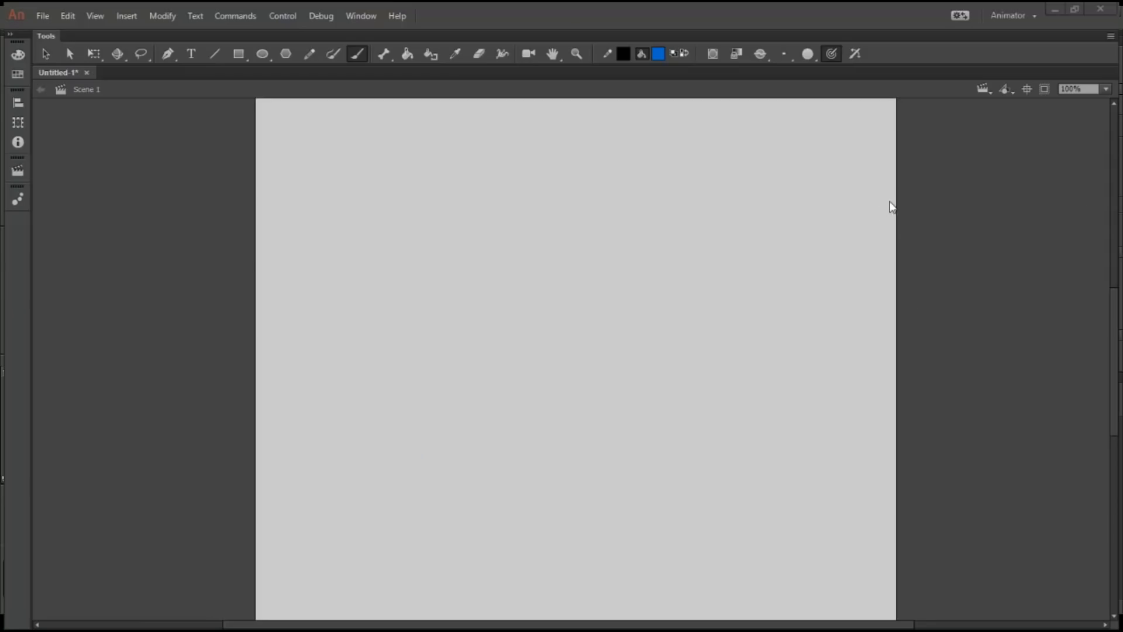
pyautogui.click(891, 197)
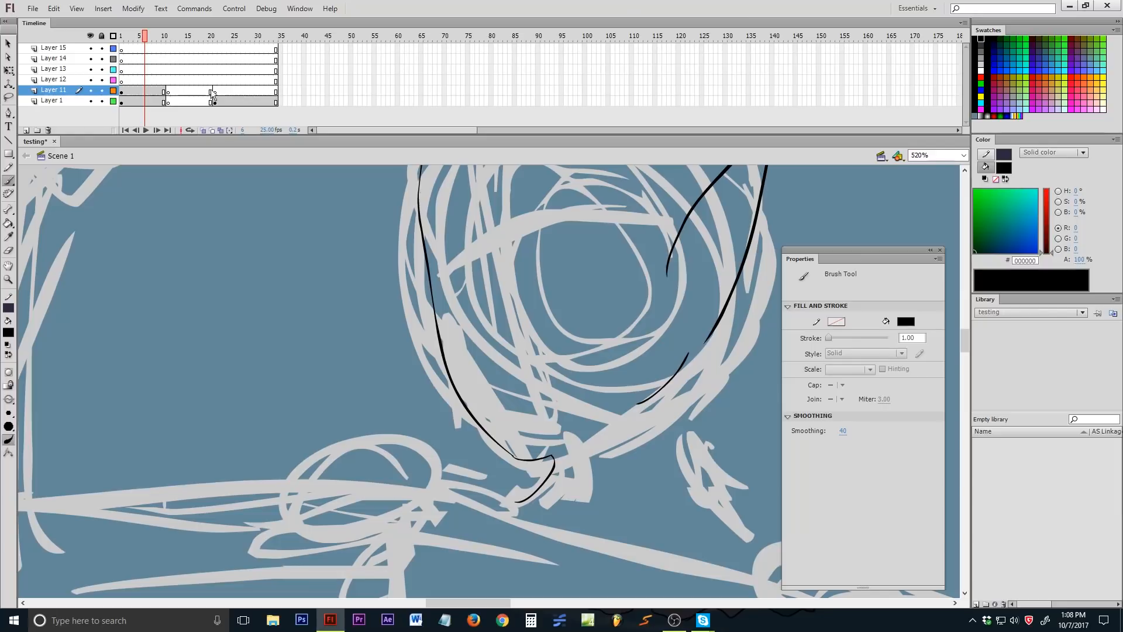
pyautogui.moveTo(215, 91); pyautogui.dragTo(248, 91)
pyautogui.click(187, 58)
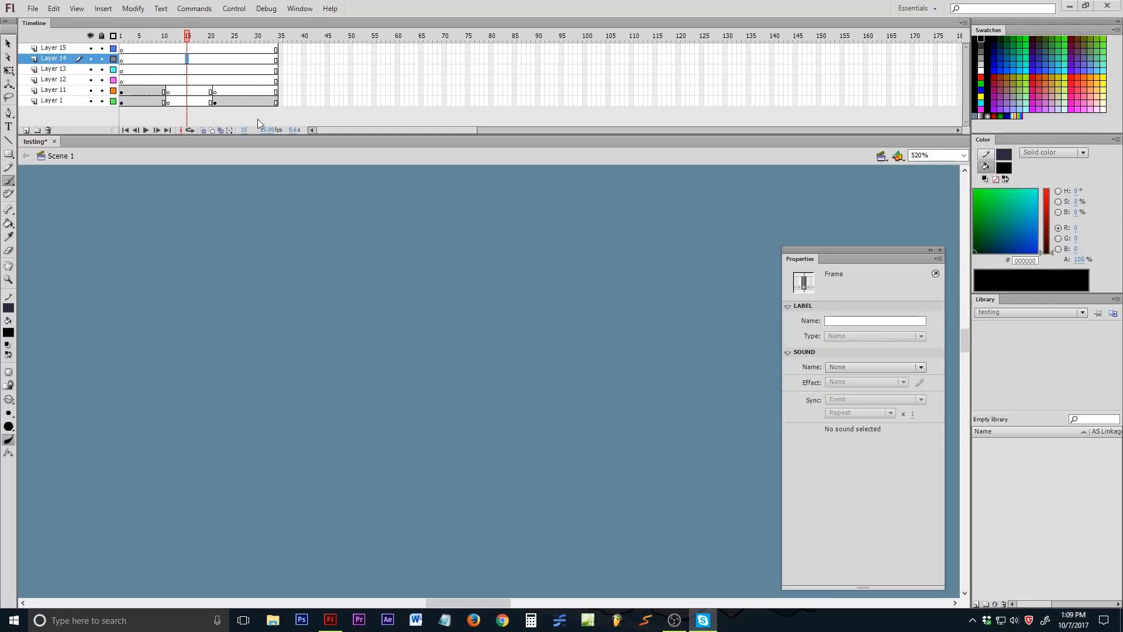
# - Convert frames 9 to 25 of Layers 13 and 14 to individual keyframes and reselect that range
pyautogui.click(399, 9)
pyautogui.moveTo(399, 9); pyautogui.dragTo(394, 221)
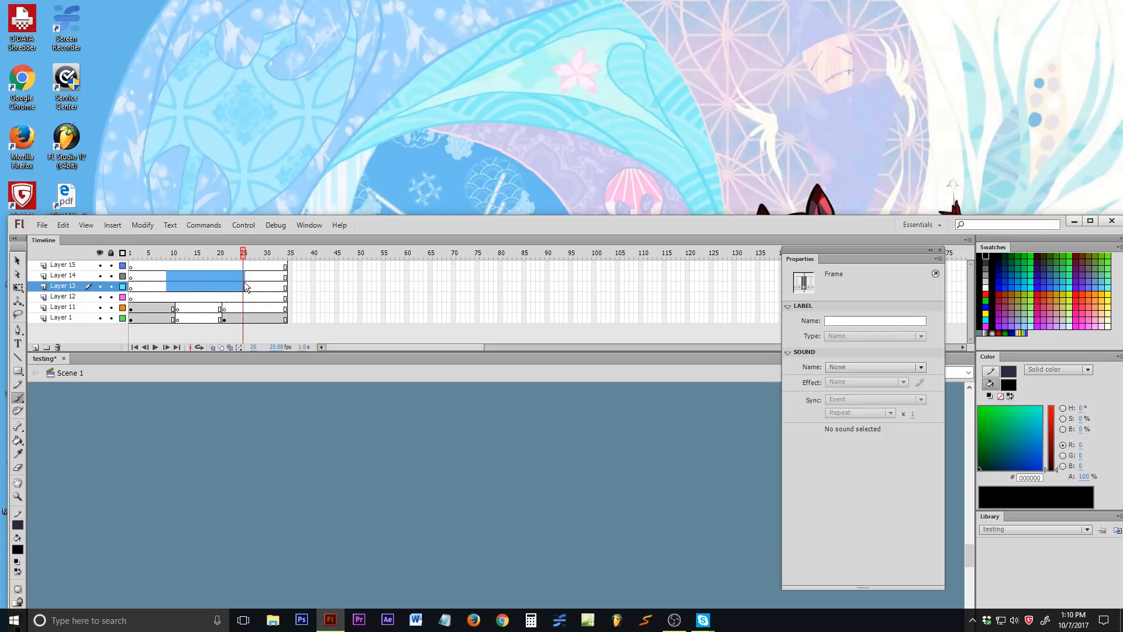
pyautogui.press('F6')
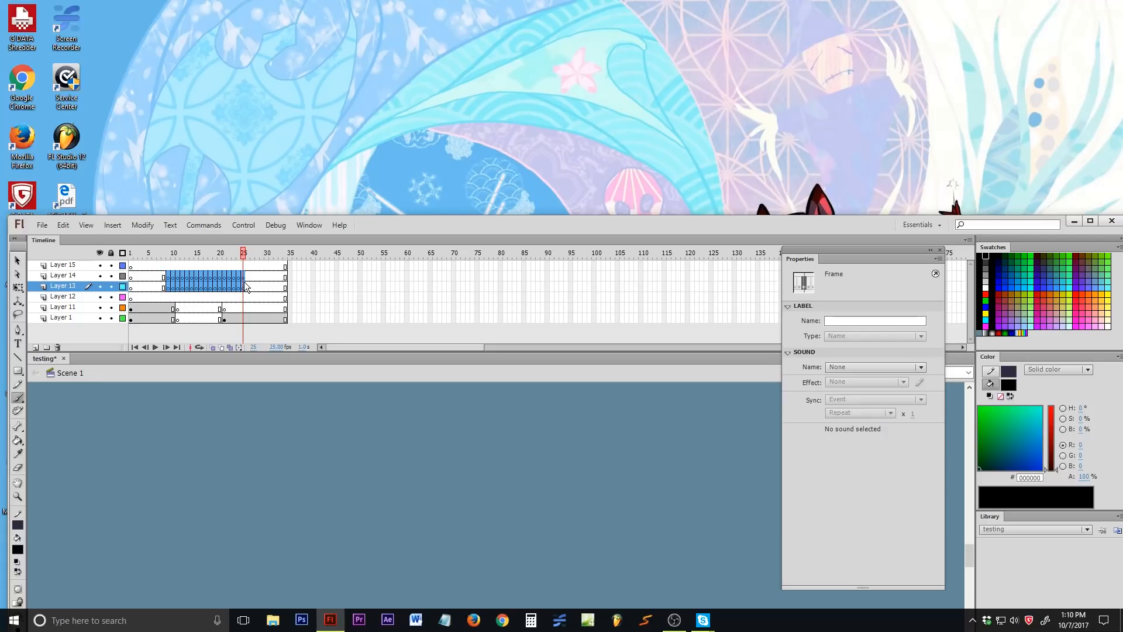
pyautogui.click(188, 308)
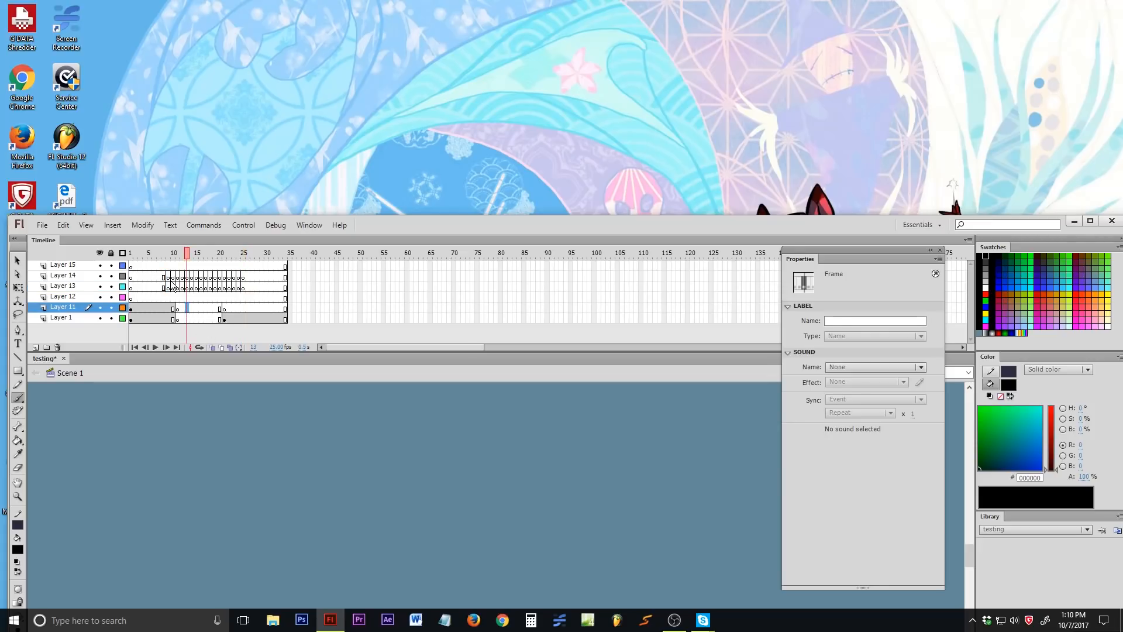
pyautogui.moveTo(167, 276); pyautogui.dragTo(244, 291)
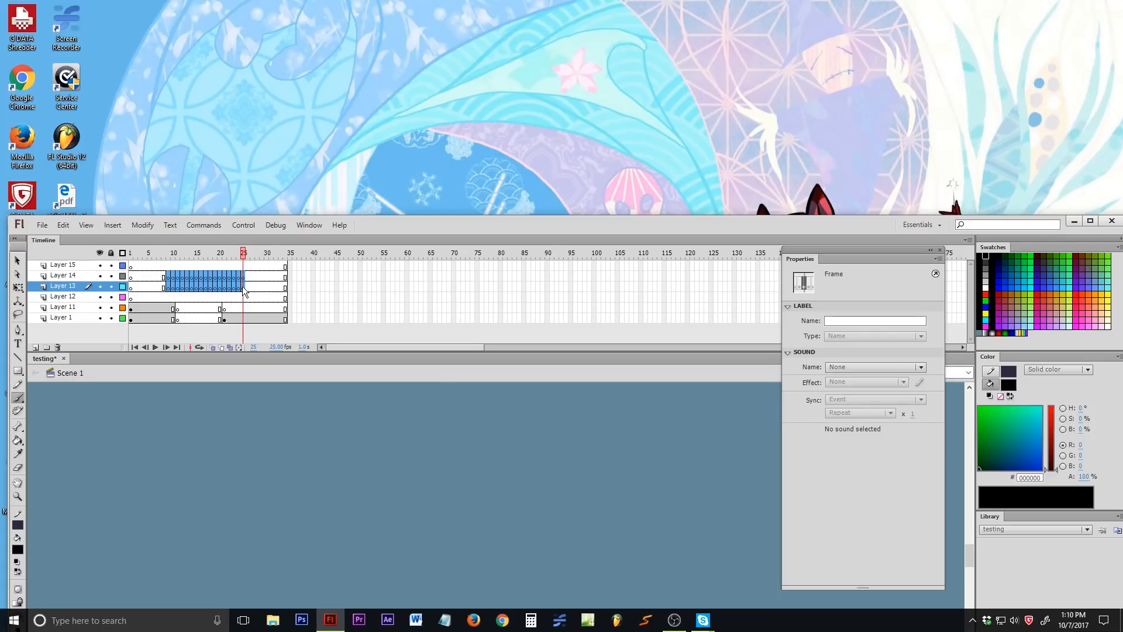
# - Clear the individual keyframes from frames 9 to 25 of Layers 13 and 14
pyautogui.hotkey('shift', 'F5')
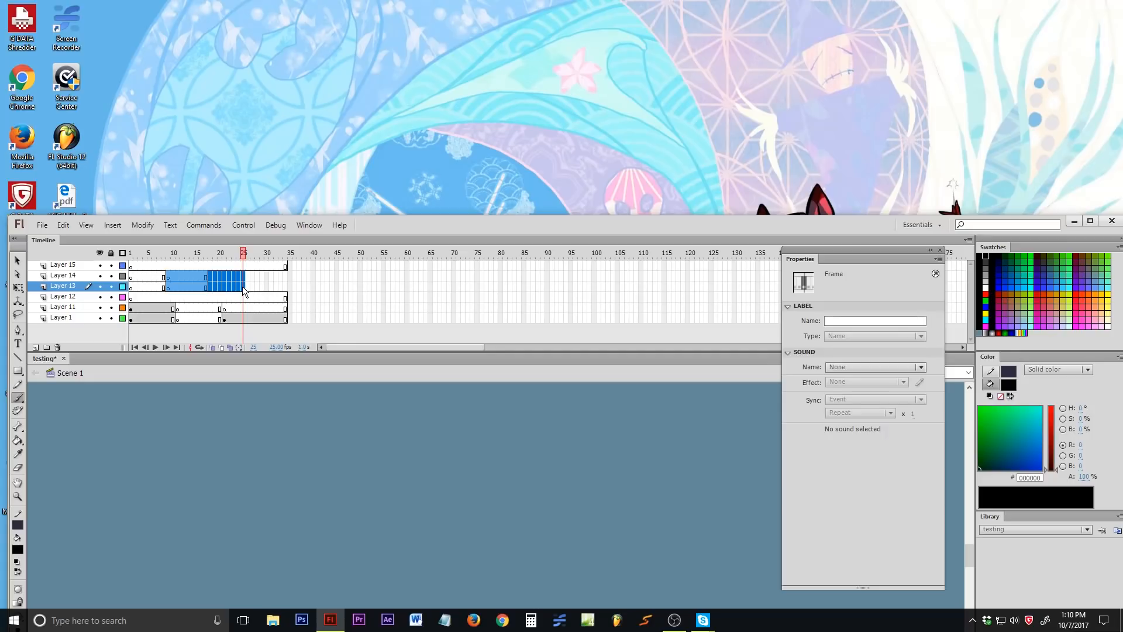
pyautogui.press('F6')
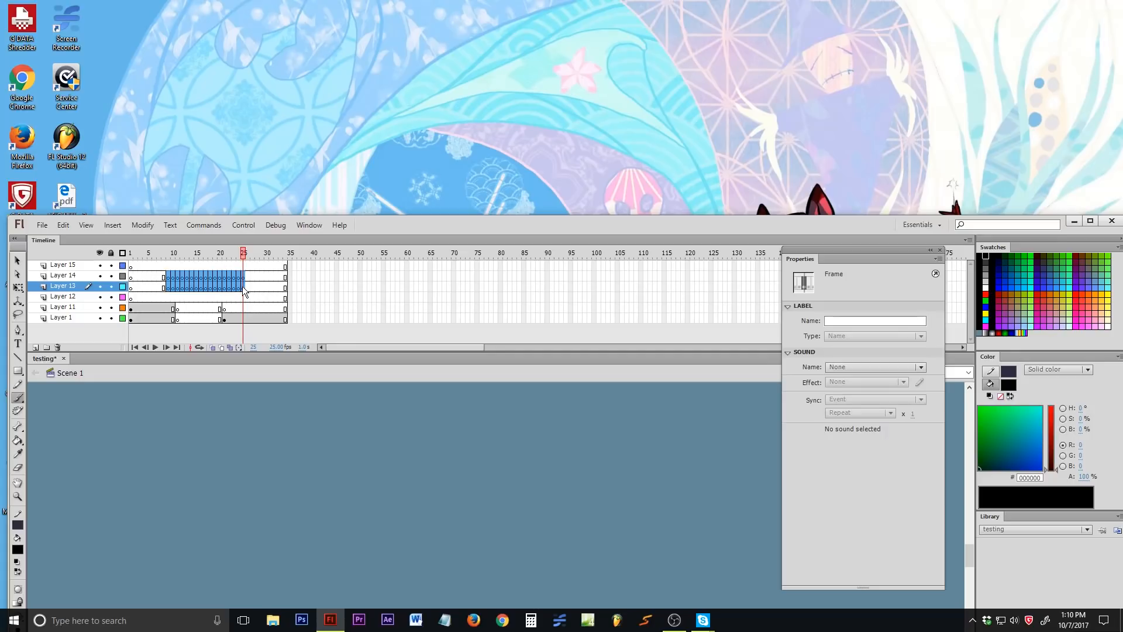
pyautogui.rightClick(207, 283)
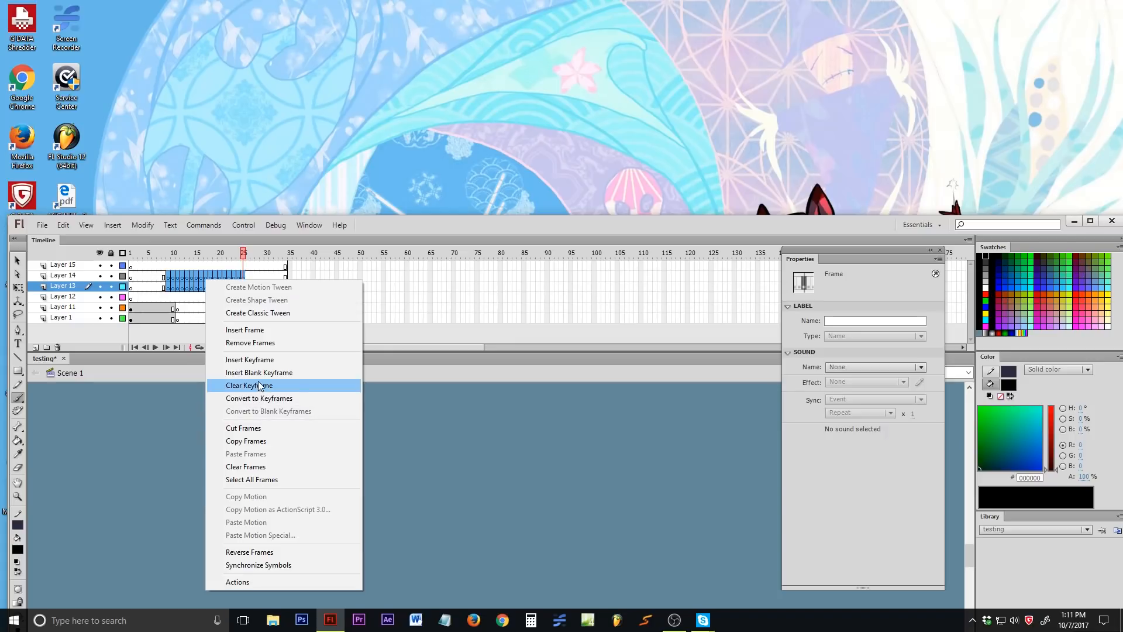
pyautogui.click(277, 389)
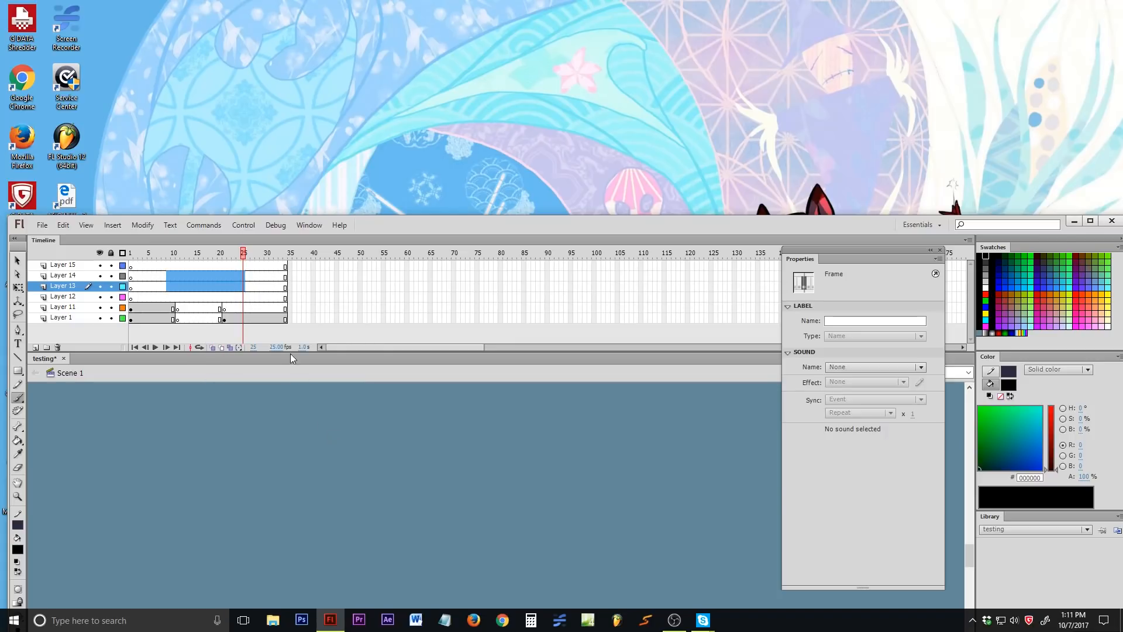
pyautogui.click(258, 297)
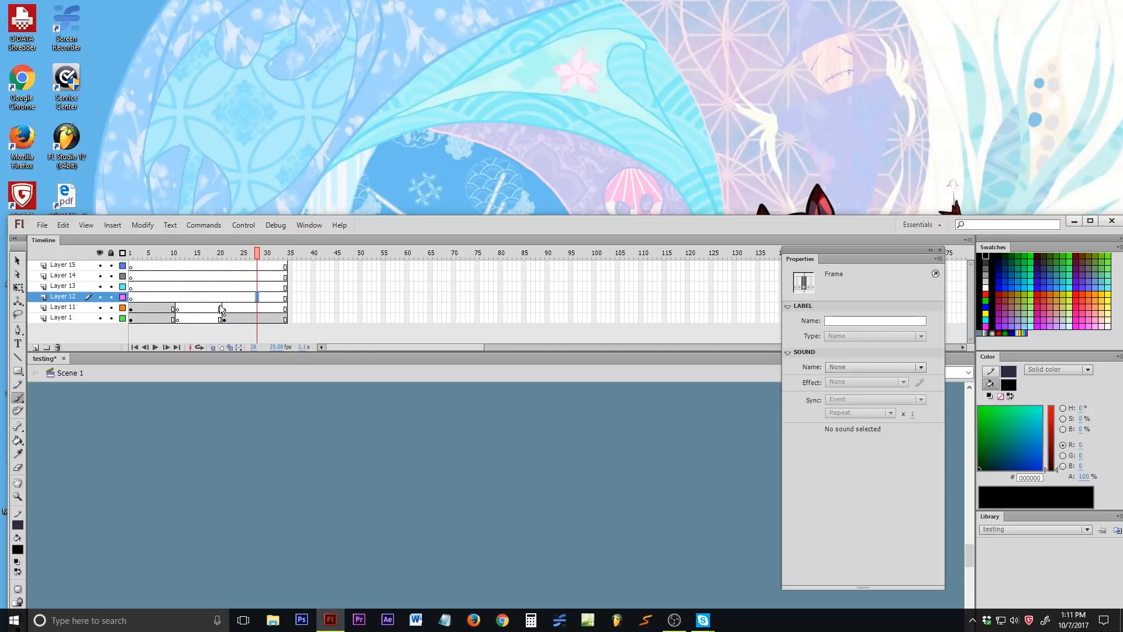
pyautogui.rightClick(202, 277)
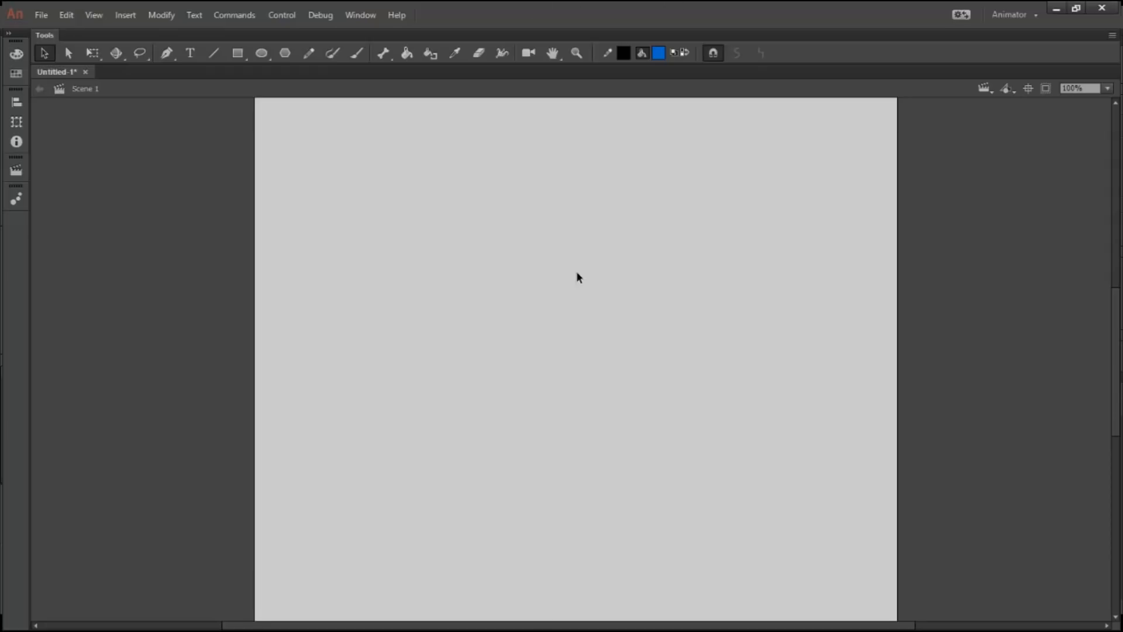
# - Switch to the Untitled-1 file in Adobe Animate and brush a rough blue figure with a head, torso, hips and bent arms
pyautogui.press('b')
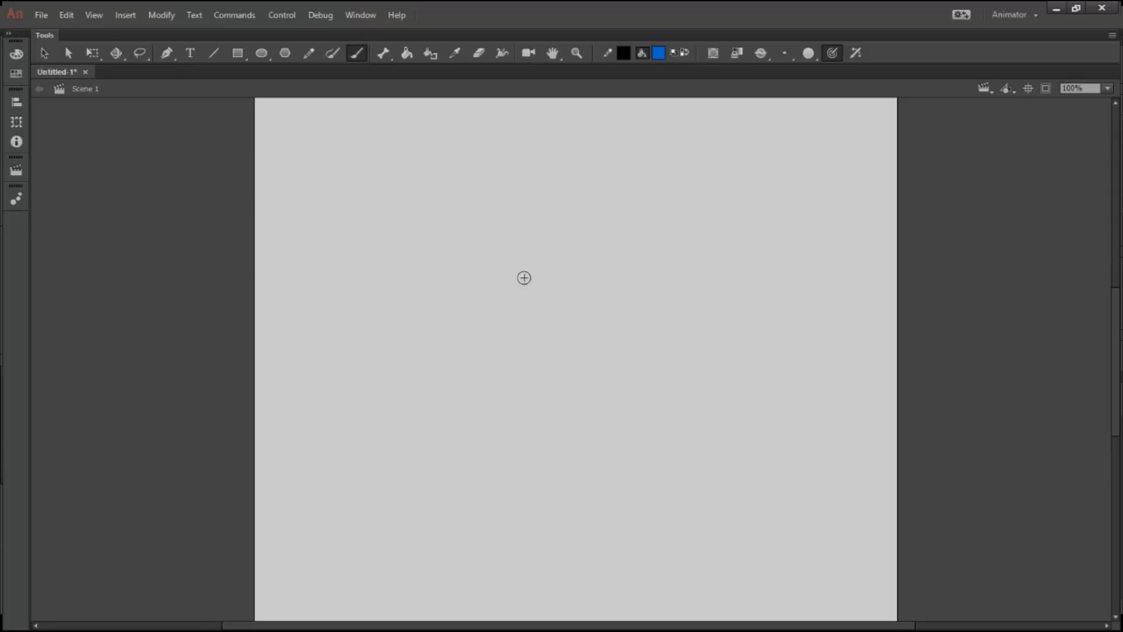
pyautogui.moveTo(551, 282)
pyautogui.mouseDown()
pyautogui.moveTo(593, 213)
pyautogui.moveTo(597, 287)
pyautogui.moveTo(589, 214)
pyautogui.moveTo(597, 243)
pyautogui.mouseUp()
pyautogui.moveTo(565, 293); pyautogui.dragTo(521, 371)
pyautogui.moveTo(571, 293); pyautogui.dragTo(578, 409)
pyautogui.moveTo(526, 415); pyautogui.dragTo(569, 405)
pyautogui.moveTo(530, 405)
pyautogui.mouseDown()
pyautogui.moveTo(527, 345)
pyautogui.moveTo(539, 317)
pyautogui.moveTo(574, 300)
pyautogui.moveTo(540, 302)
pyautogui.moveTo(618, 364)
pyautogui.mouseUp()
pyautogui.moveTo(592, 319)
pyautogui.mouseDown()
pyautogui.moveTo(612, 371)
pyautogui.moveTo(610, 362)
pyautogui.moveTo(544, 386)
pyautogui.moveTo(607, 358)
pyautogui.moveTo(547, 390)
pyautogui.moveTo(544, 364)
pyautogui.mouseUp()
pyautogui.moveTo(541, 367)
pyautogui.mouseDown()
pyautogui.moveTo(520, 388)
pyautogui.moveTo(551, 390)
pyautogui.moveTo(521, 370)
pyautogui.mouseUp()
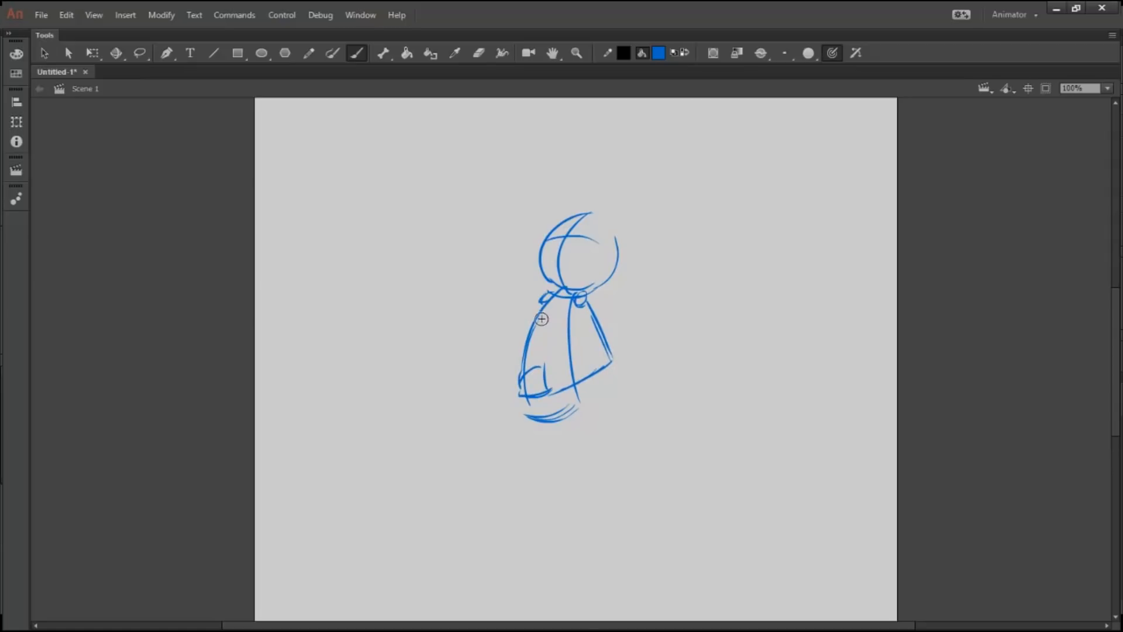
pyautogui.moveTo(544, 296)
pyautogui.mouseDown()
pyautogui.moveTo(479, 325)
pyautogui.moveTo(523, 333)
pyautogui.moveTo(495, 332)
pyautogui.moveTo(485, 302)
pyautogui.moveTo(508, 306)
pyautogui.mouseUp()
pyautogui.moveTo(503, 309)
pyautogui.mouseDown()
pyautogui.moveTo(486, 328)
pyautogui.moveTo(503, 308)
pyautogui.mouseUp()
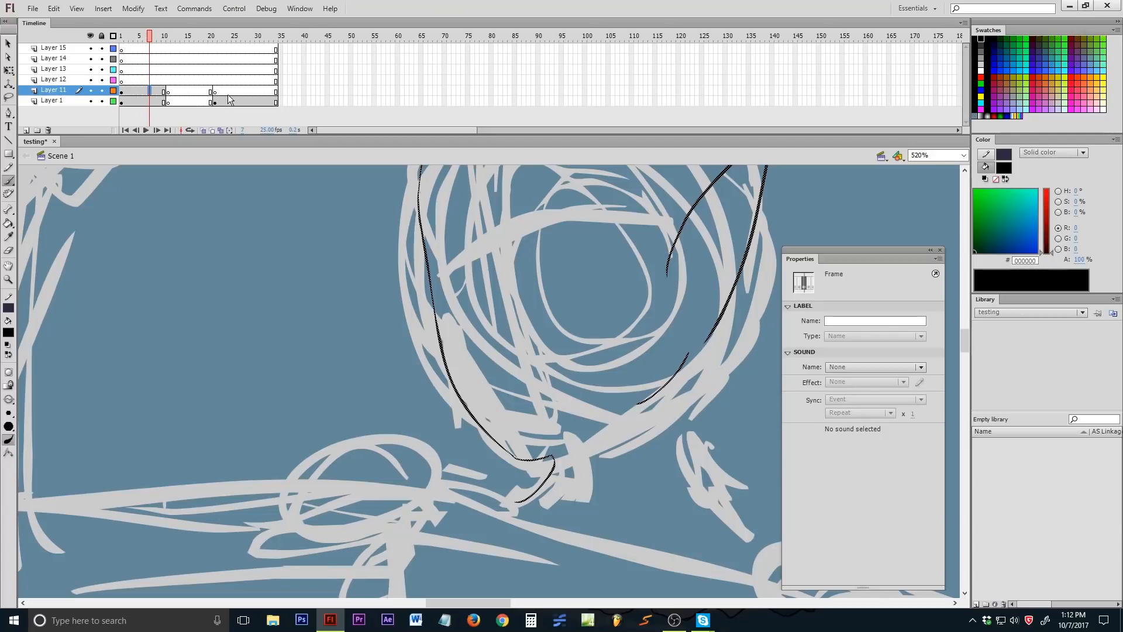
# - Switch back to the testing file in Flash and brush line art for the neck and head over the rough pose on Layer 11
pyautogui.click(215, 96)
pyautogui.click(141, 93)
pyautogui.press('z')
pyautogui.keyDown('alt'); pyautogui.click(640, 402); pyautogui.keyUp('alt')
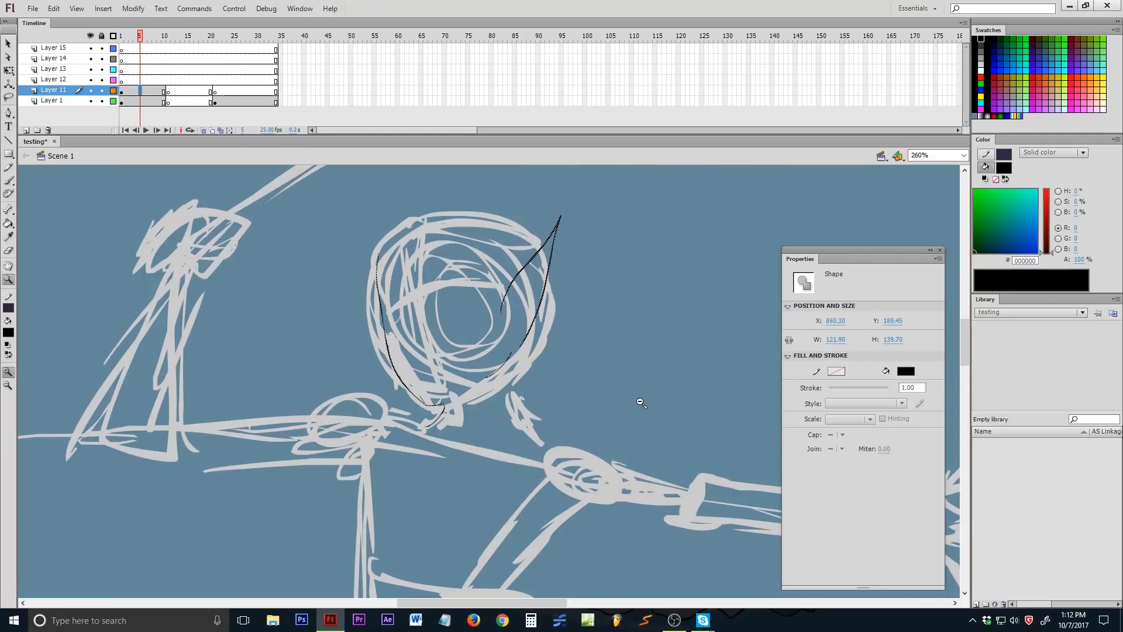
pyautogui.moveTo(530, 371)
pyautogui.mouseDown()
pyautogui.moveTo(602, 415)
pyautogui.moveTo(594, 403)
pyautogui.moveTo(592, 467)
pyautogui.moveTo(619, 489)
pyautogui.mouseUp()
pyautogui.press('b')
pyautogui.moveTo(596, 416); pyautogui.dragTo(611, 440)
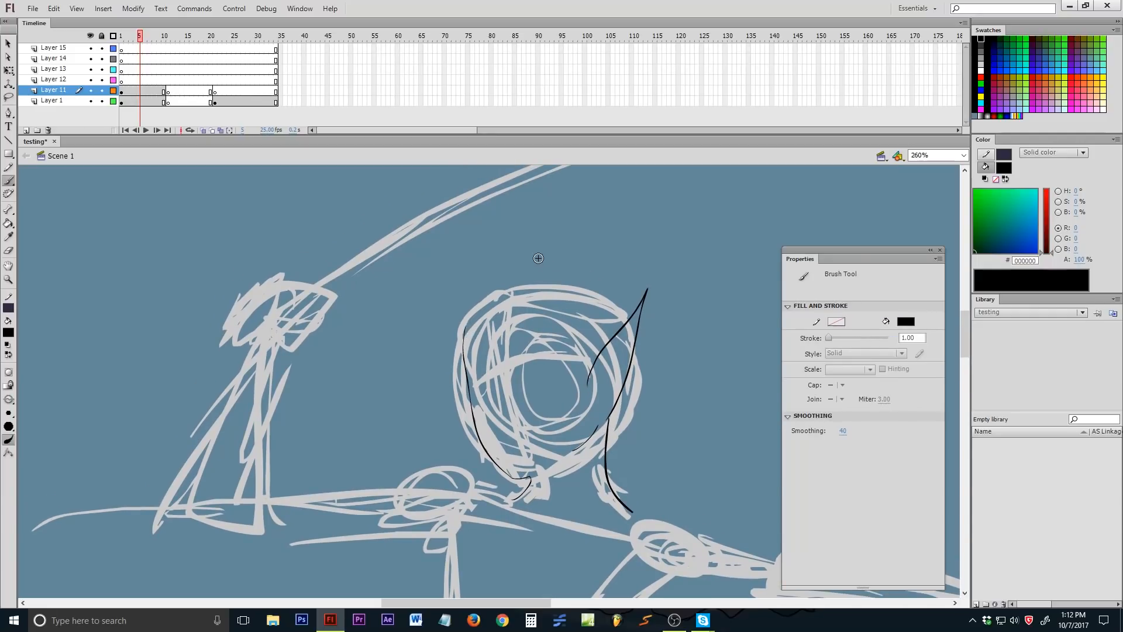
pyautogui.moveTo(465, 372)
pyautogui.mouseDown()
pyautogui.moveTo(428, 342)
pyautogui.moveTo(449, 359)
pyautogui.moveTo(437, 344)
pyautogui.moveTo(474, 405)
pyautogui.mouseUp()
pyautogui.hotkey('ctrl', 'z')
pyautogui.moveTo(467, 322)
pyautogui.mouseDown()
pyautogui.moveTo(504, 293)
pyautogui.moveTo(594, 292)
pyautogui.moveTo(624, 331)
pyautogui.mouseUp()
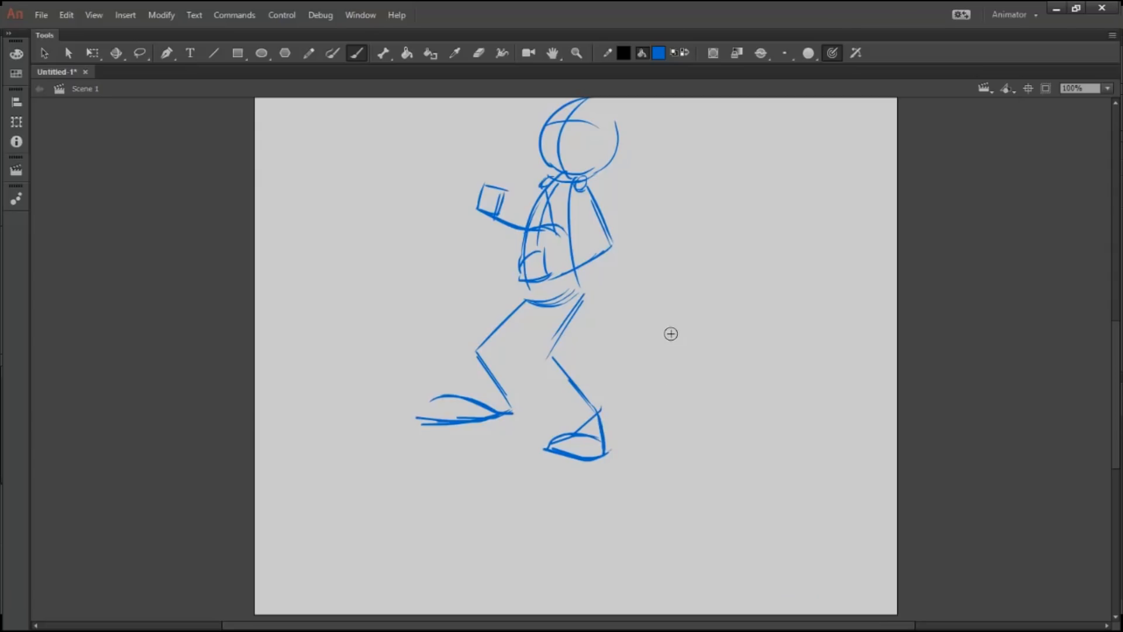
pyautogui.scroll(5, 667, 314)
pyautogui.scroll(-6, 667, 313)
pyautogui.scroll(3, 619, 359)
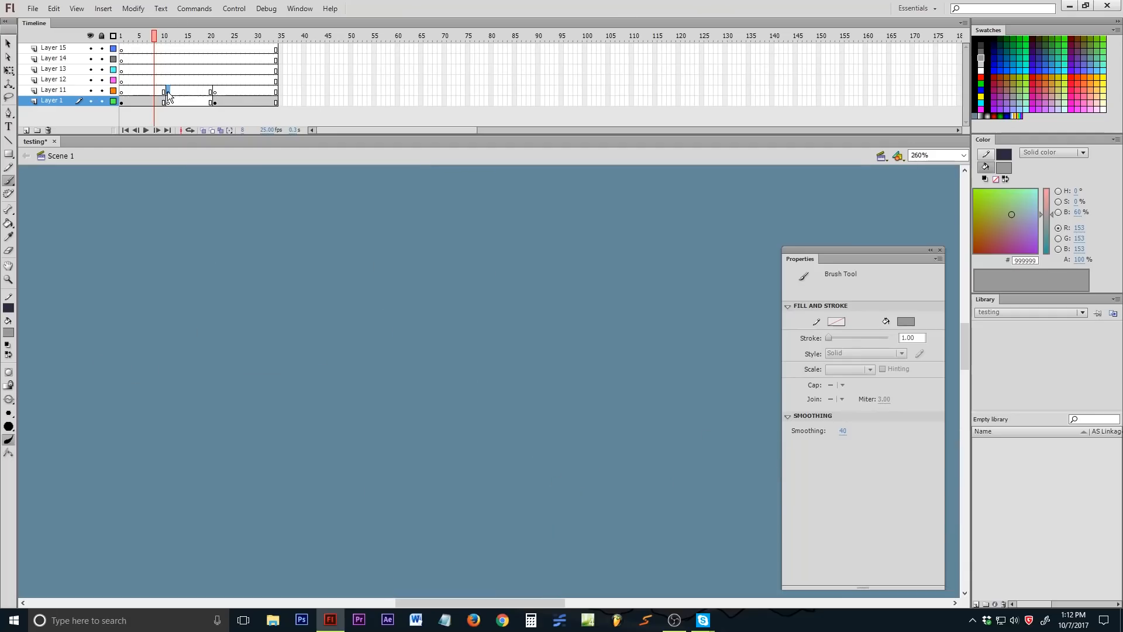
# - Clear the keyframes at frame 11 of Layers 1 and 11 in the testing file
pyautogui.rightClick(168, 100)
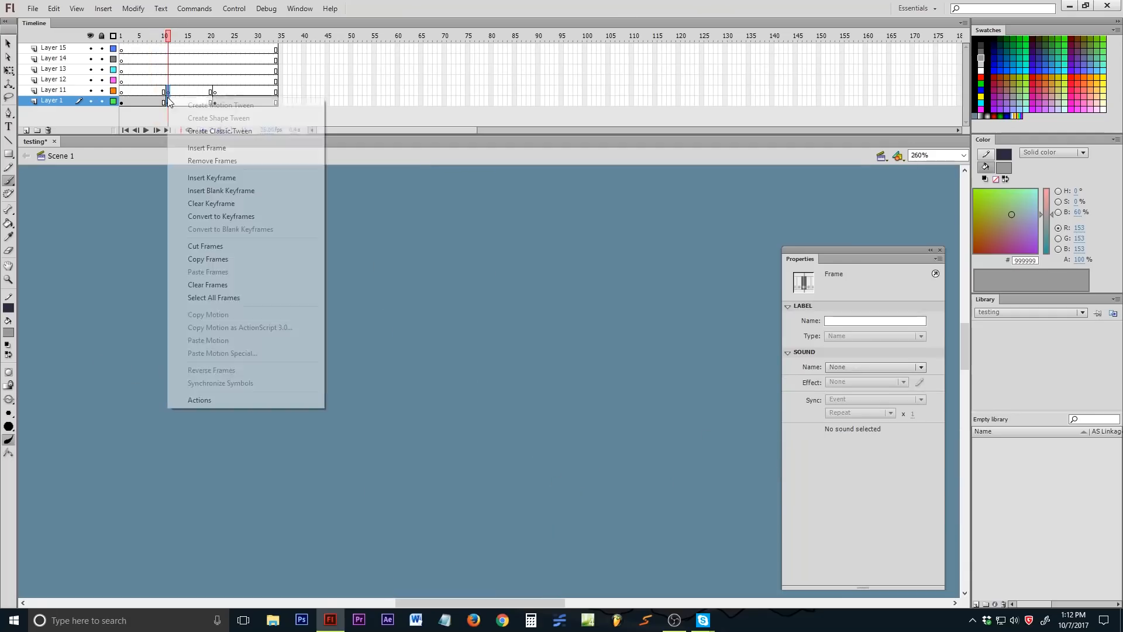
pyautogui.click(211, 203)
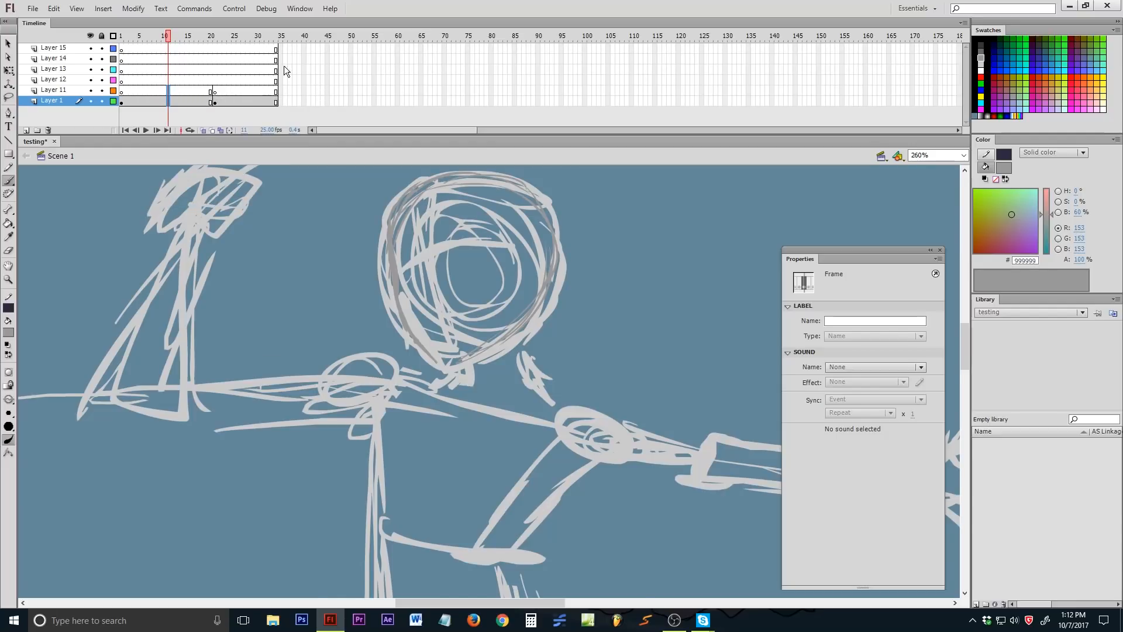
# - Compare the two rough key poses by moving between the early frames and the frames after 21
pyautogui.click(262, 59)
pyautogui.click(145, 59)
pyautogui.moveTo(146, 37)
pyautogui.mouseDown()
pyautogui.moveTo(182, 61)
pyautogui.moveTo(145, 62)
pyautogui.mouseUp()
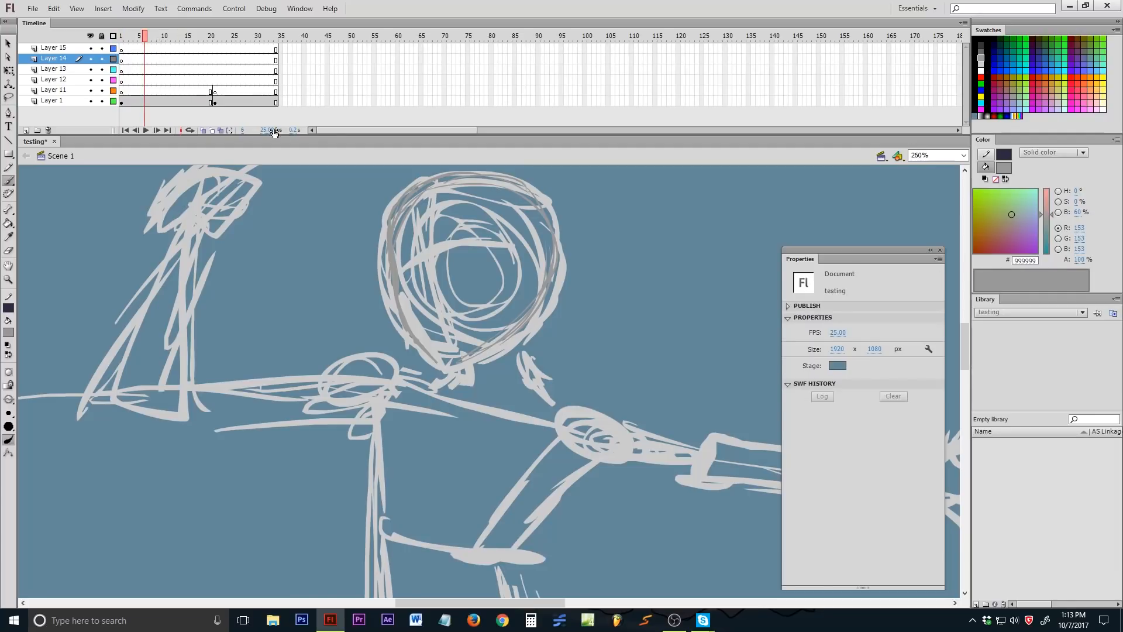
pyautogui.moveTo(155, 36); pyautogui.dragTo(137, 52)
pyautogui.click(145, 91)
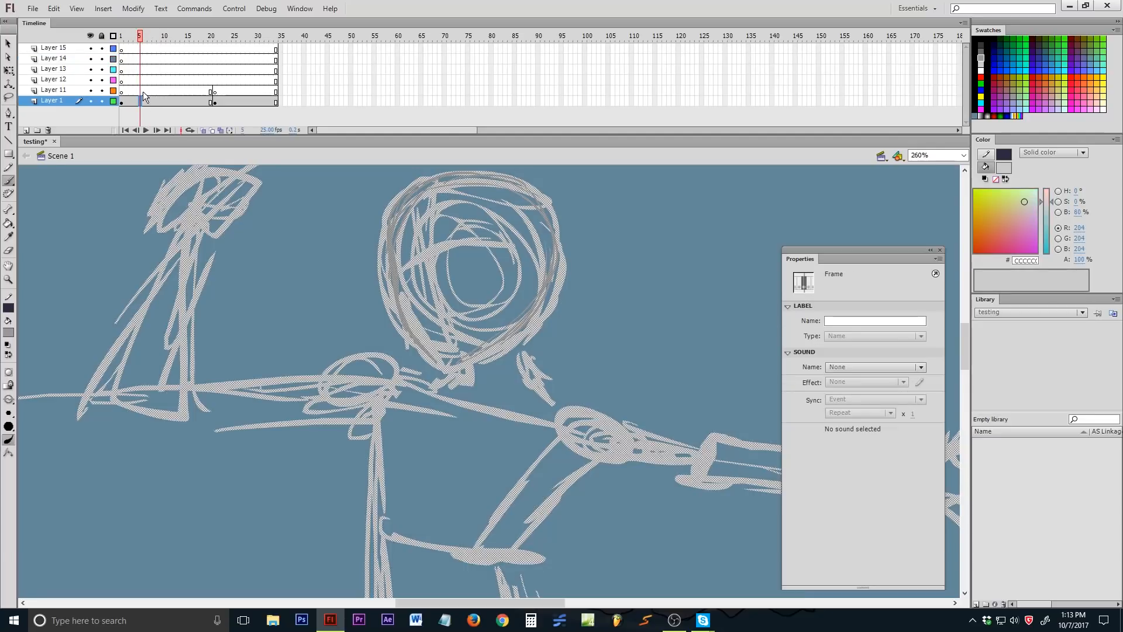
pyautogui.click(219, 103)
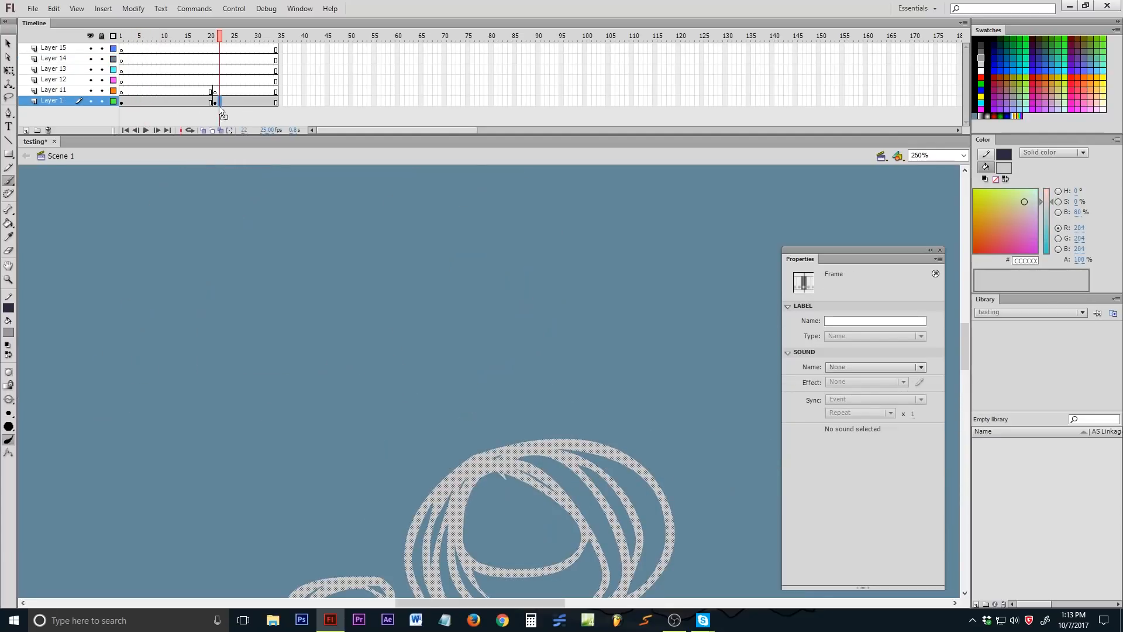
pyautogui.click(150, 80)
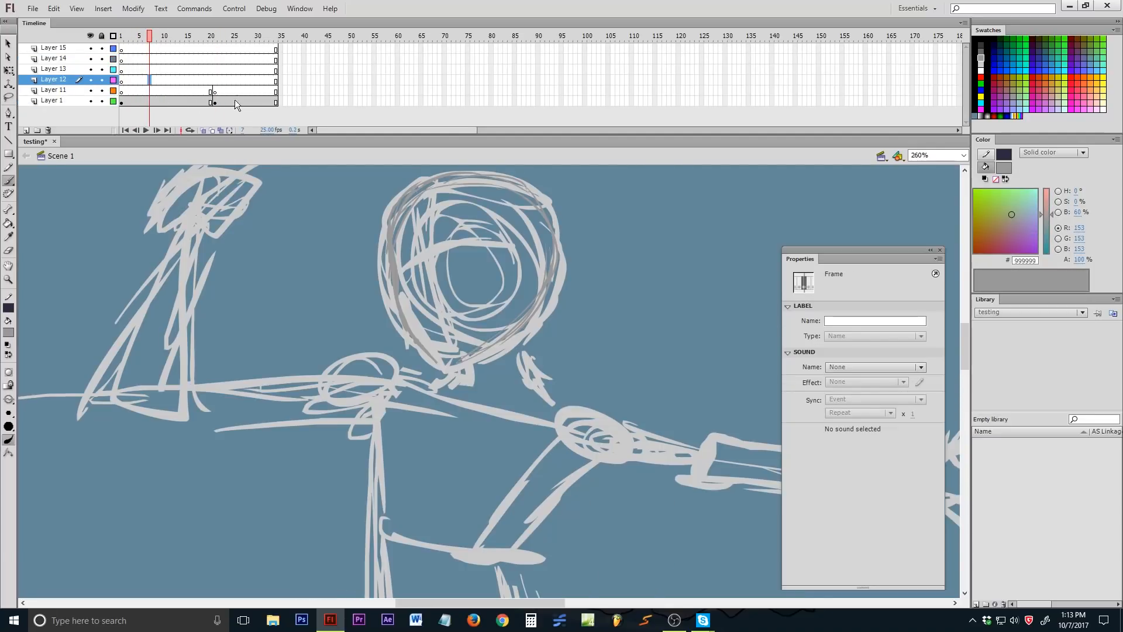
pyautogui.click(234, 92)
pyautogui.click(147, 93)
pyautogui.click(236, 93)
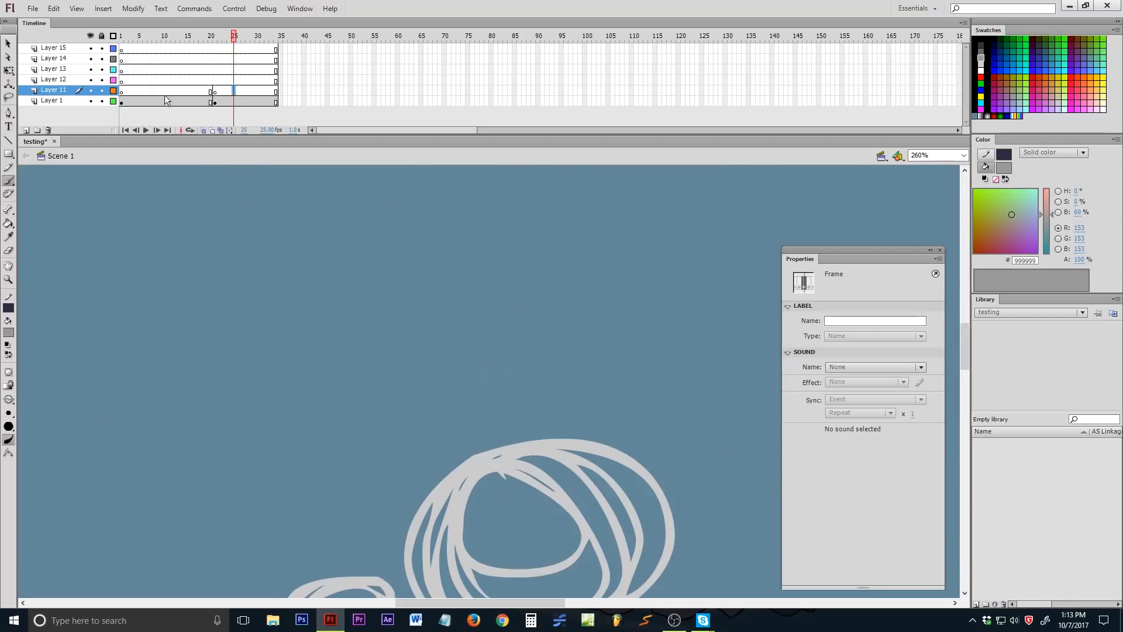
# - Try inserting blank keyframes at frames 9, 13, 16 and 18 of Layer 1, between the two key poses
pyautogui.click(159, 102)
pyautogui.click(160, 103)
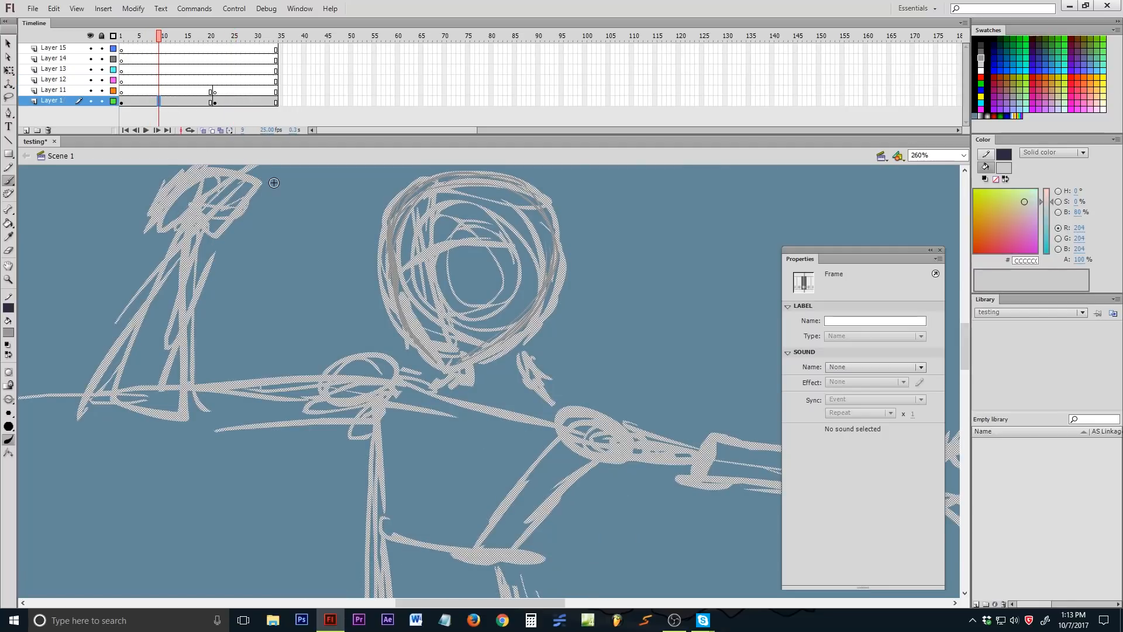
pyautogui.press('F7')
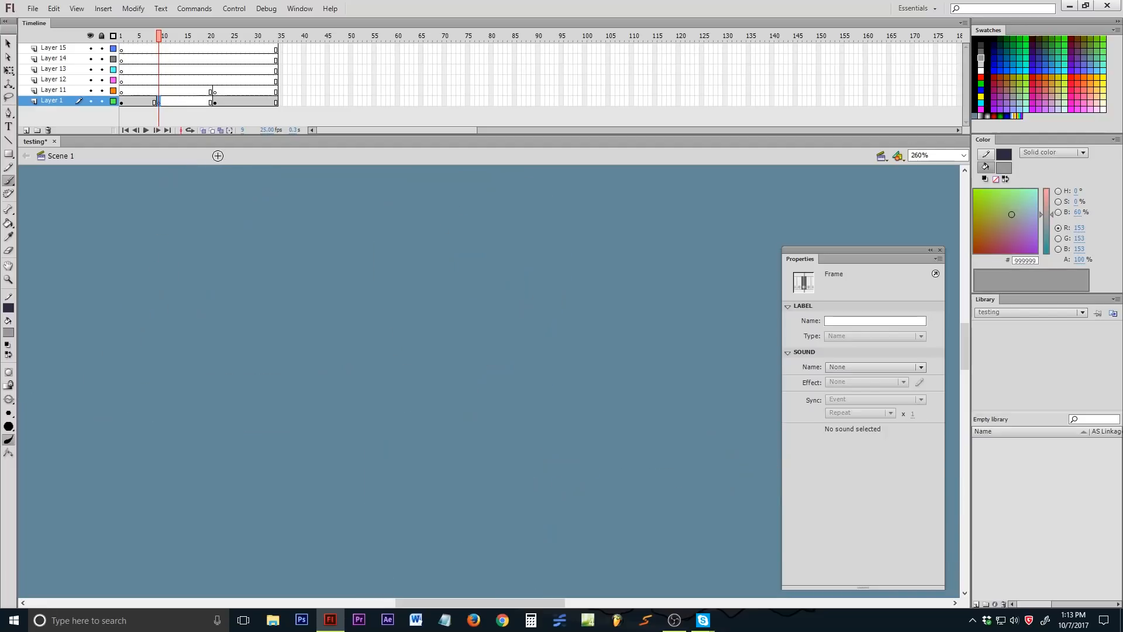
pyautogui.click(177, 102)
pyautogui.click(190, 101)
pyautogui.press('F7')
pyautogui.click(200, 102)
pyautogui.press('F7')
pyautogui.click(165, 101)
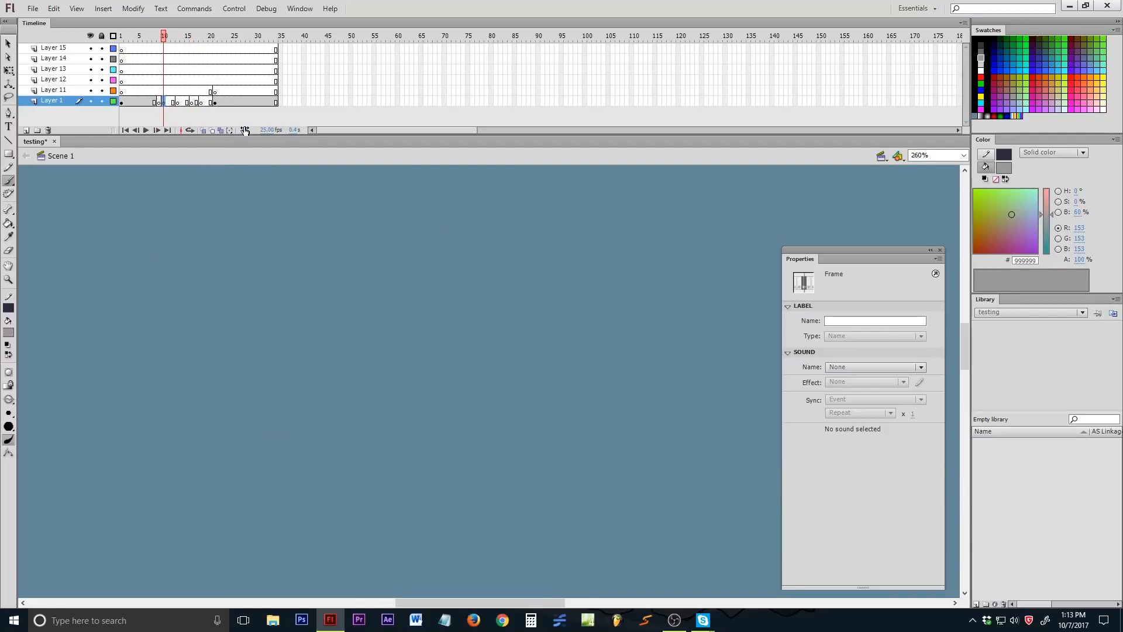
# - Undo the last blank keyframe and clear the other blank keyframes between the two key poses on Layer 1
pyautogui.hotkey('ctrl', 'z')
pyautogui.rightClick(192, 100)
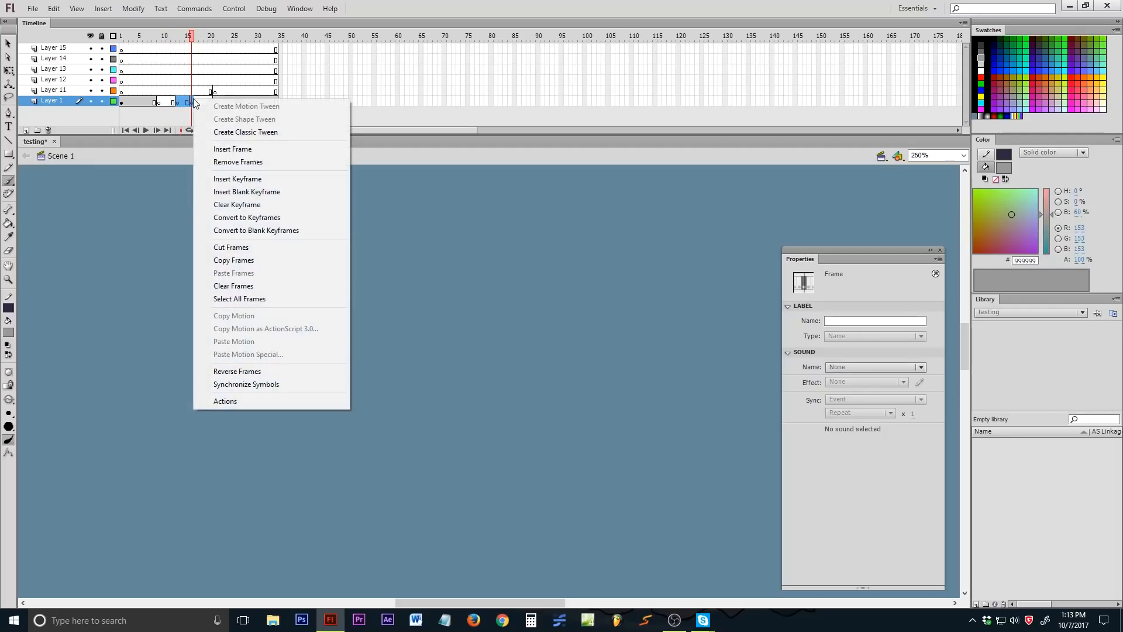
pyautogui.click(237, 204)
pyautogui.click(148, 100)
pyautogui.click(146, 92)
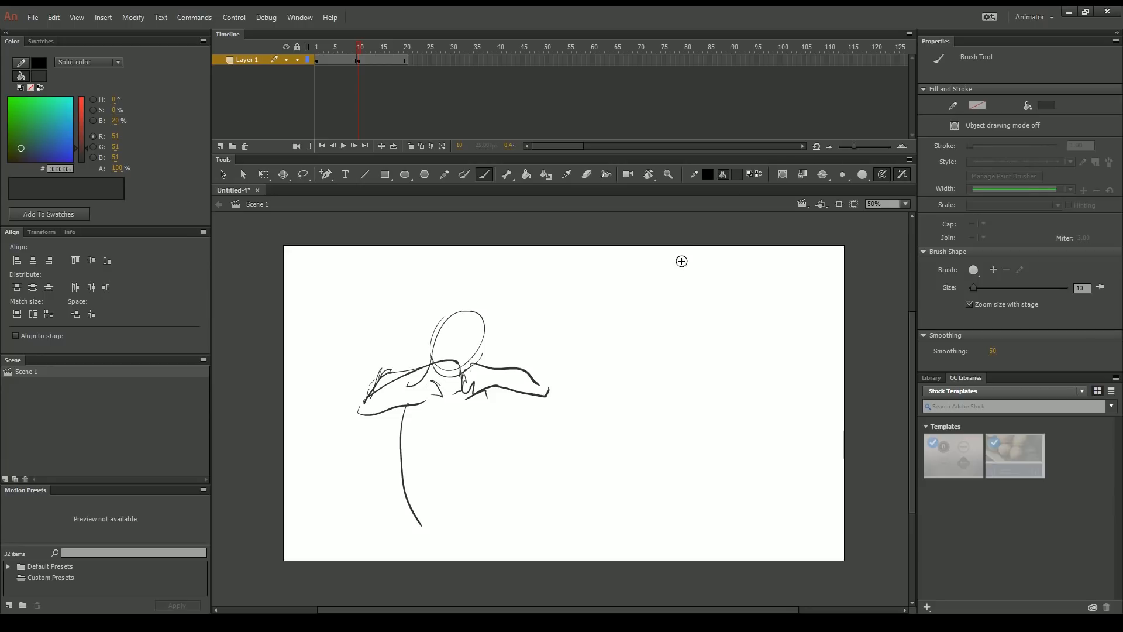
pyautogui.moveTo(359, 47)
pyautogui.mouseDown()
pyautogui.moveTo(317, 55)
pyautogui.moveTo(360, 62)
pyautogui.mouseUp()
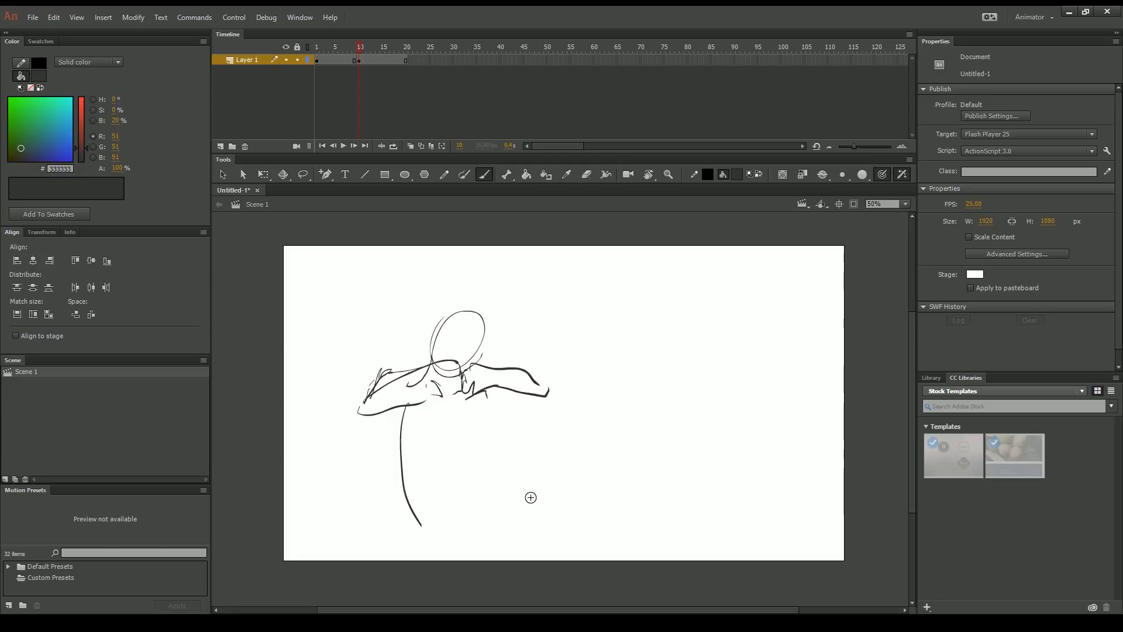
pyautogui.moveTo(445, 314); pyautogui.dragTo(463, 290)
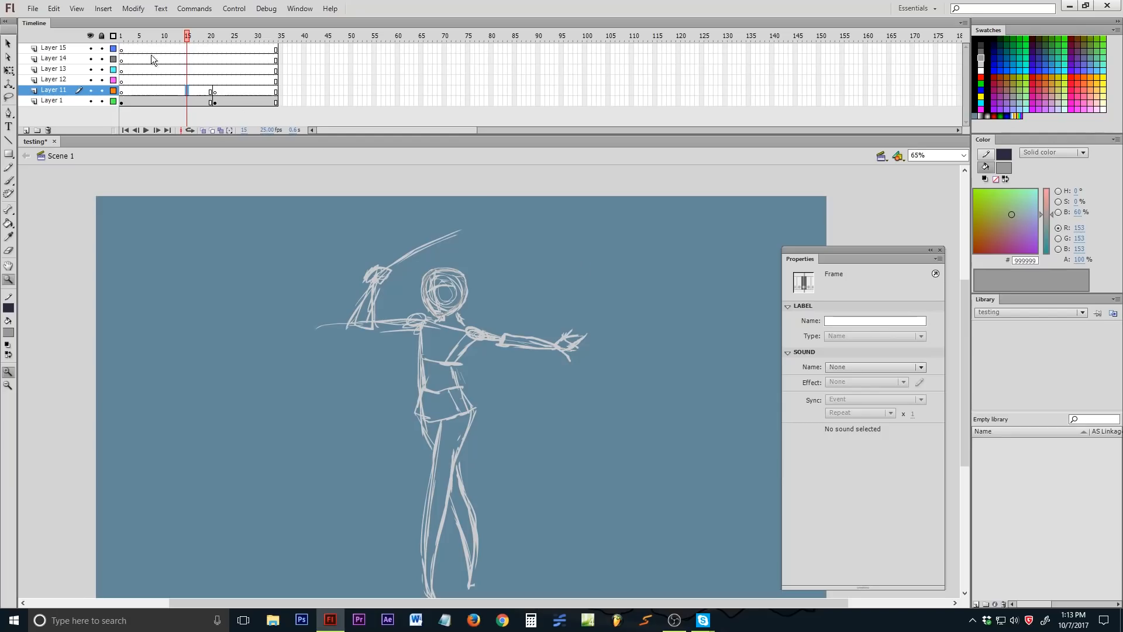
# - Examine the change from the raised-sword pose to the swing pose by moving back and forth across frame 21 on Layer 11
pyautogui.click(170, 92)
pyautogui.click(201, 91)
pyautogui.click(237, 90)
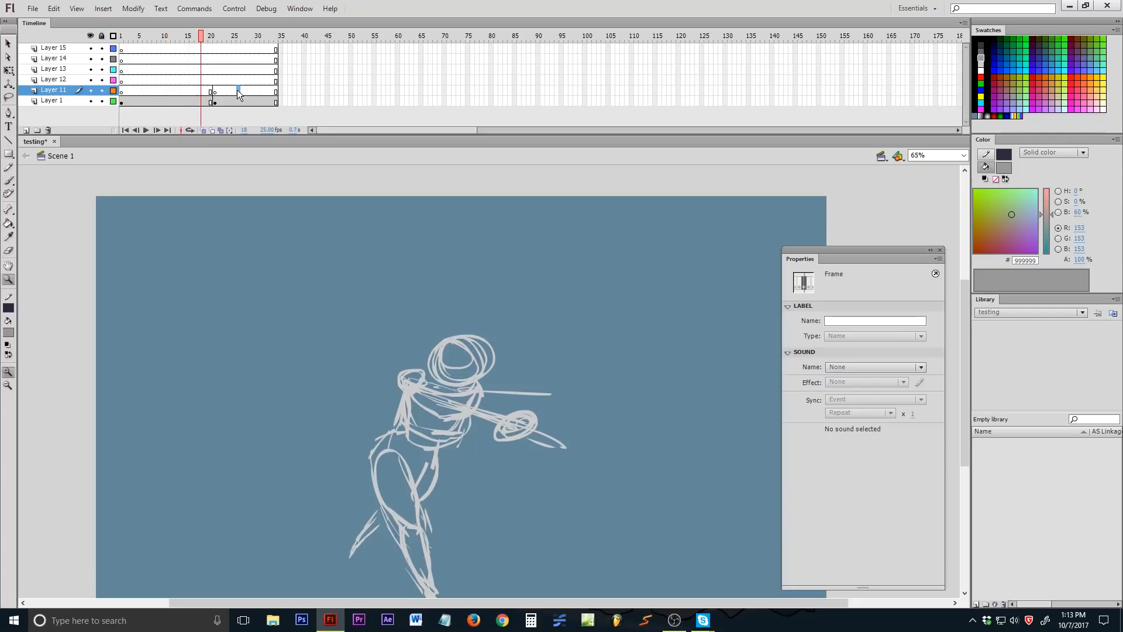
pyautogui.click(207, 92)
pyautogui.click(225, 90)
pyautogui.click(196, 92)
pyautogui.click(223, 93)
# - Turn on onion skin outlines and check how the two key poses overlap at frames 16, 22 and 19
pyautogui.click(213, 130)
pyautogui.click(192, 92)
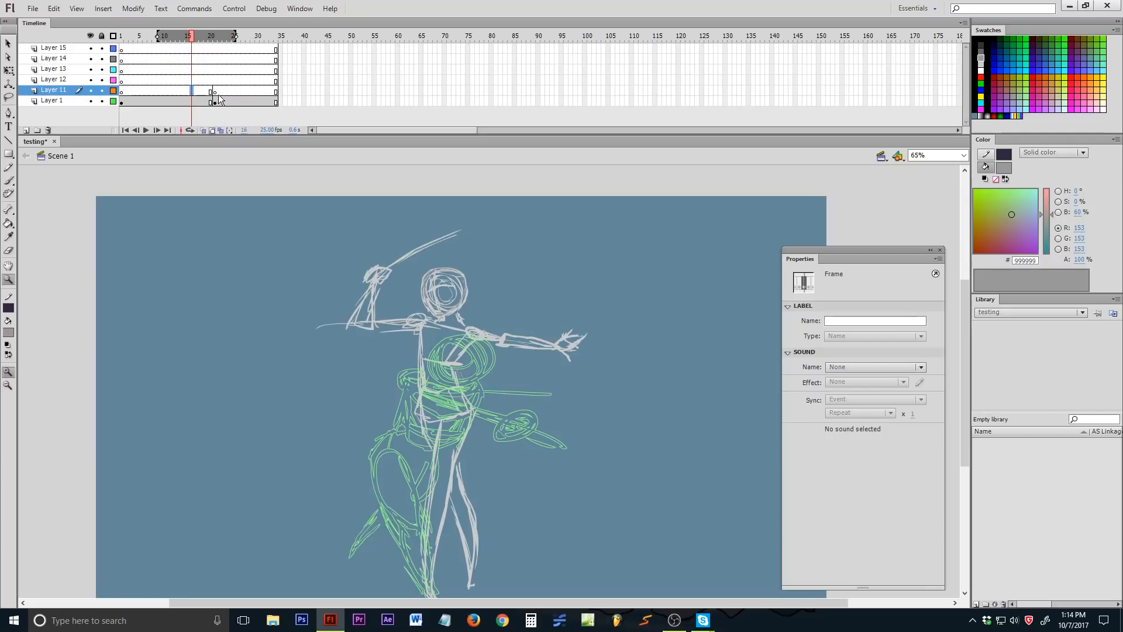
pyautogui.click(220, 91)
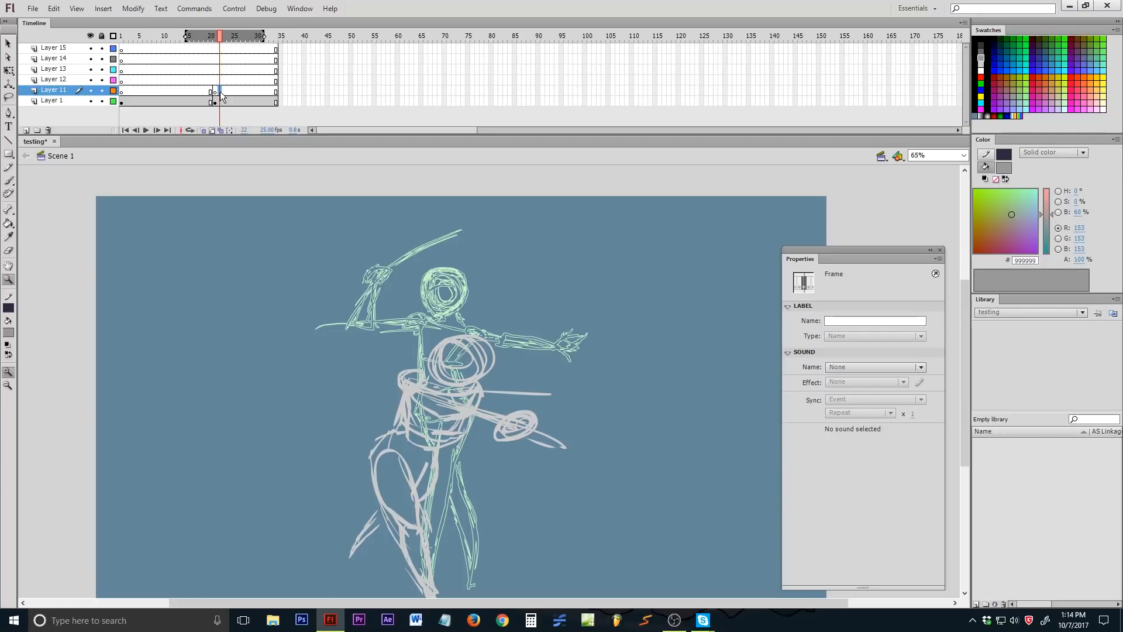
pyautogui.click(206, 91)
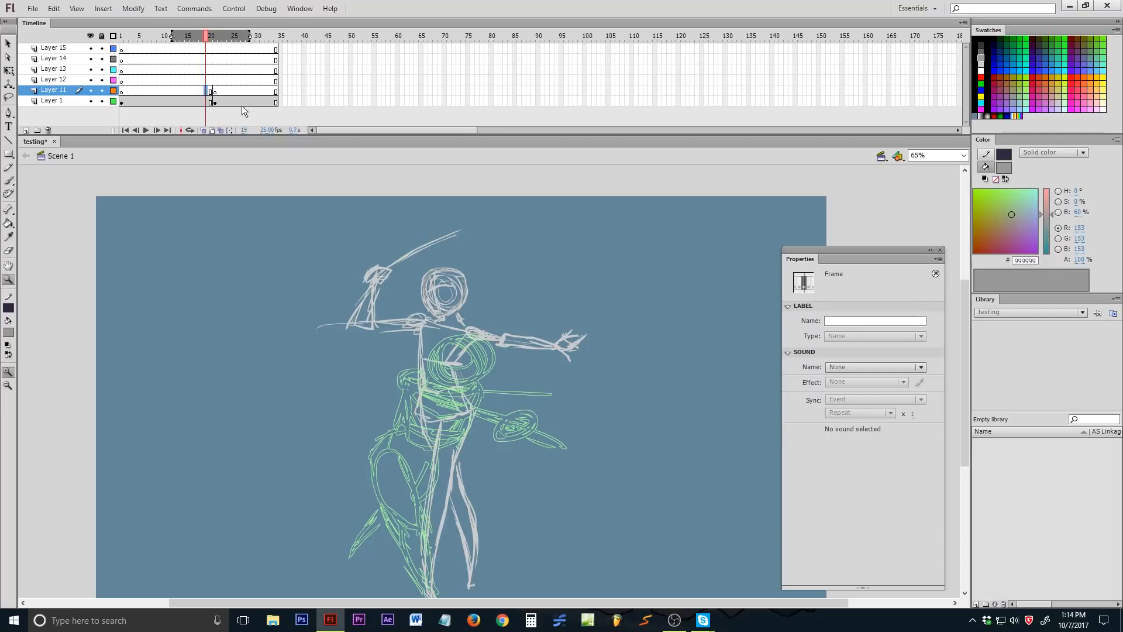
# - Shorten the onion skin range to end at the current frame and check the outlines on both sides of frame 21
pyautogui.moveTo(249, 37); pyautogui.dragTo(206, 36)
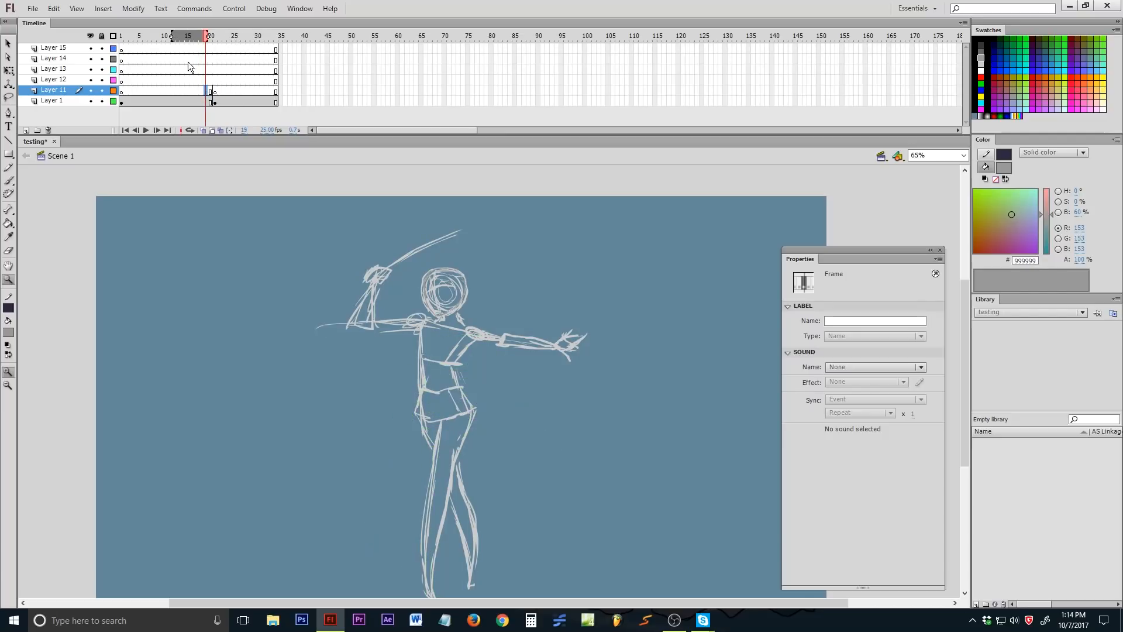
pyautogui.click(229, 91)
pyautogui.click(211, 91)
pyautogui.click(217, 90)
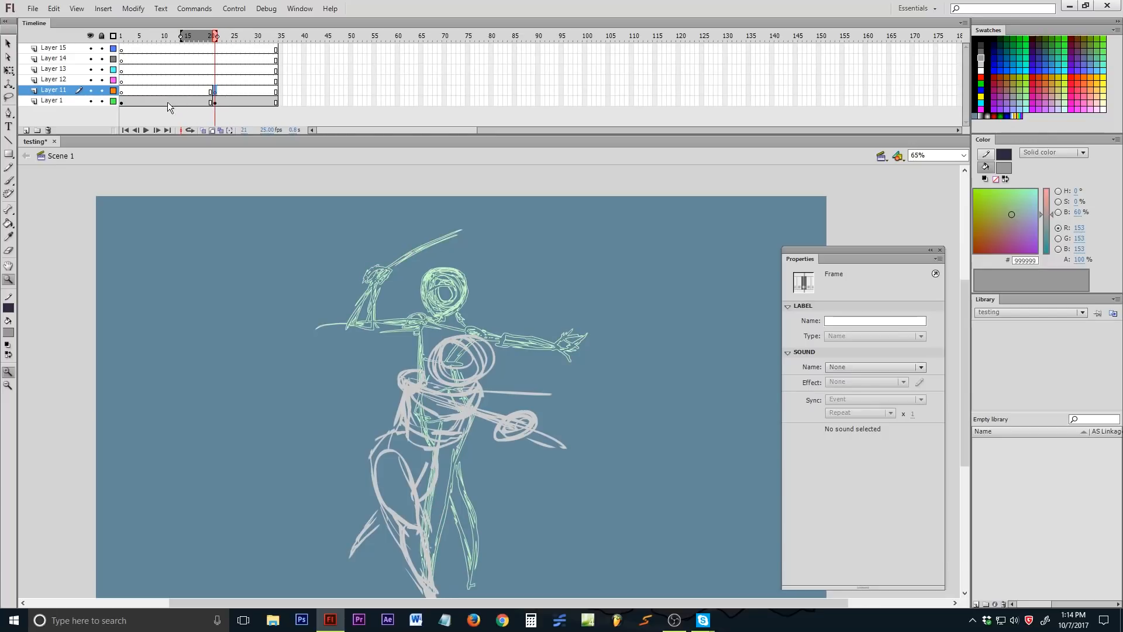
pyautogui.click(191, 90)
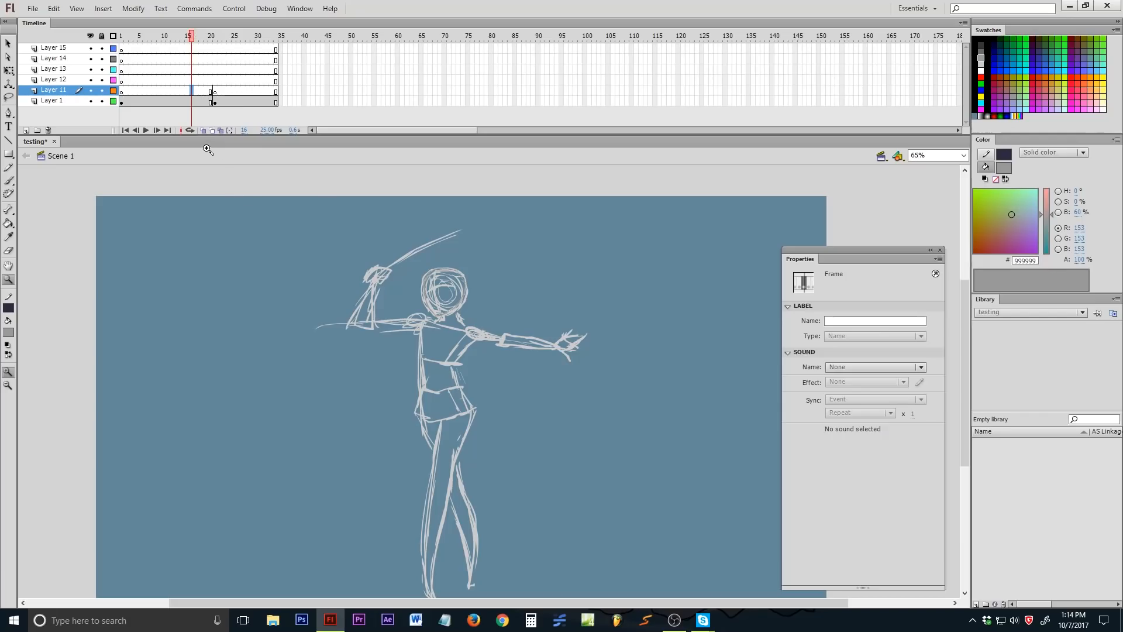
# - Turn on regular onion skinning at frame 19 of Layer 11 and extend its range to span about frames 9 to 27
pyautogui.click(202, 130)
pyautogui.click(208, 92)
pyautogui.moveTo(209, 37); pyautogui.dragTo(244, 37)
pyautogui.moveTo(162, 36); pyautogui.dragTo(159, 37)
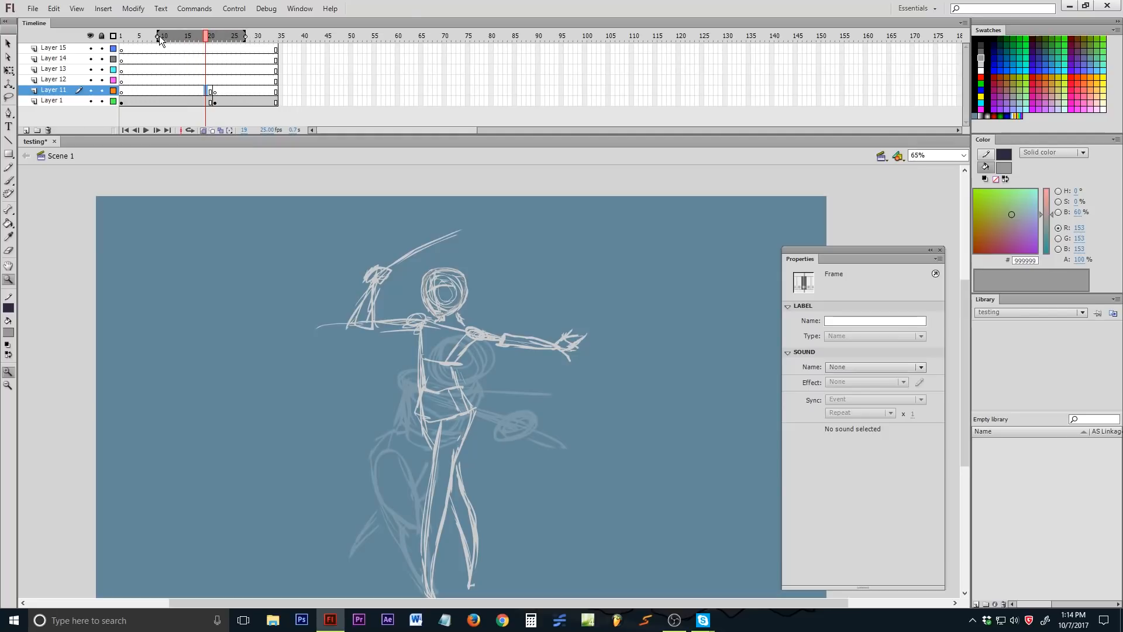
# - Switch onion skinning off and on at frame 11 and scrub through the frames to examine how the neighbouring pose is ghosted
pyautogui.moveTo(459, 10); pyautogui.dragTo(480, 206)
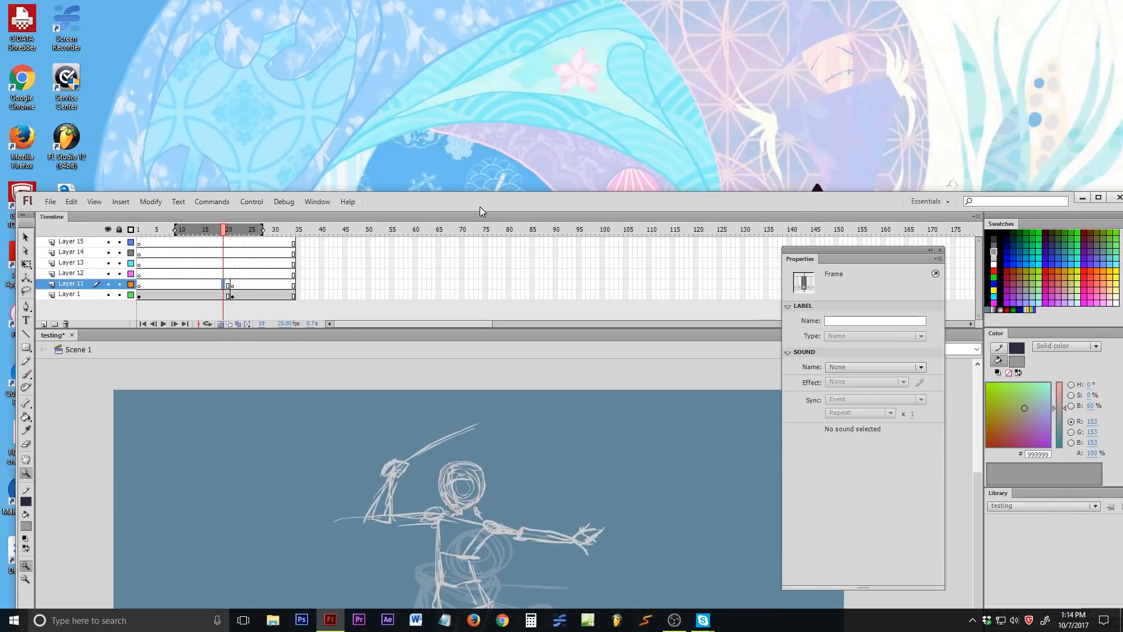
pyautogui.click(185, 233)
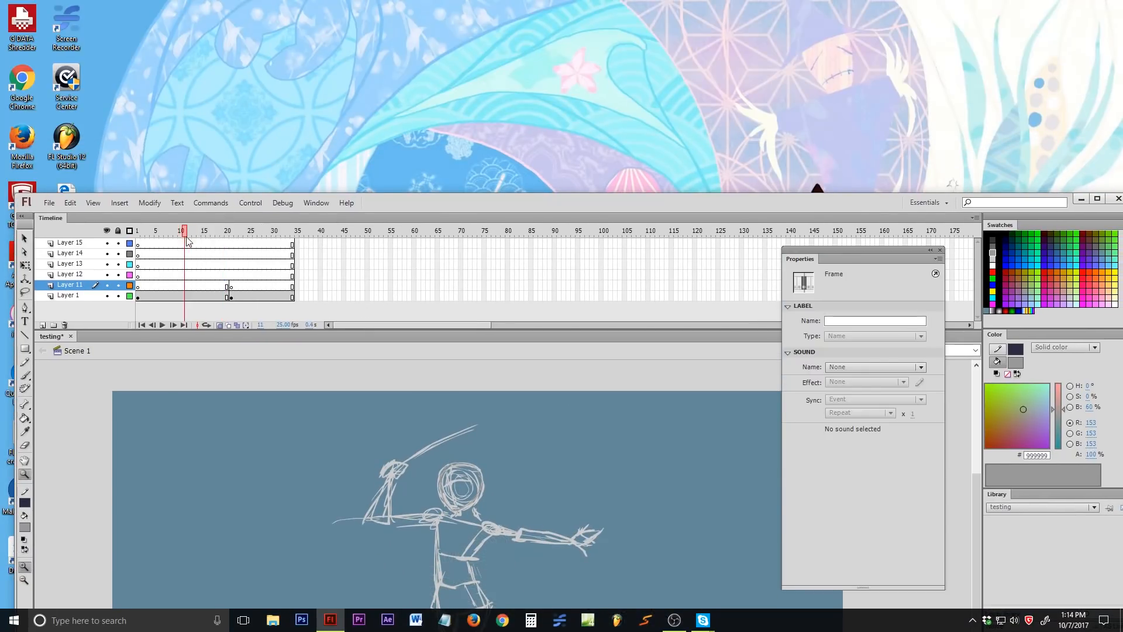
pyautogui.click(219, 326)
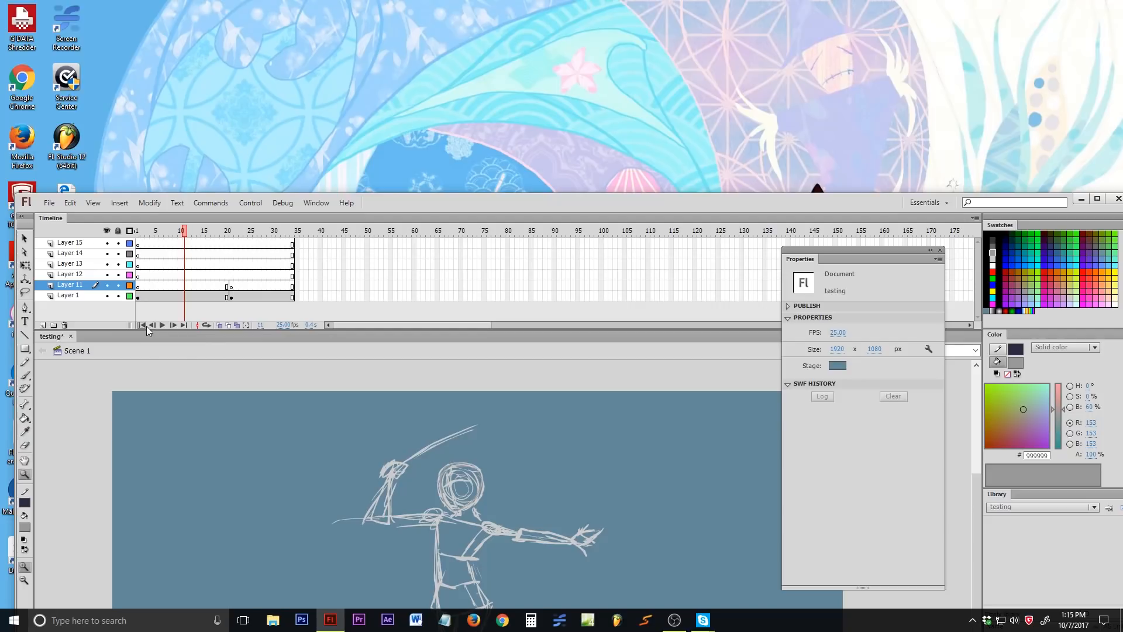
pyautogui.click(218, 325)
pyautogui.moveTo(136, 232); pyautogui.dragTo(270, 235)
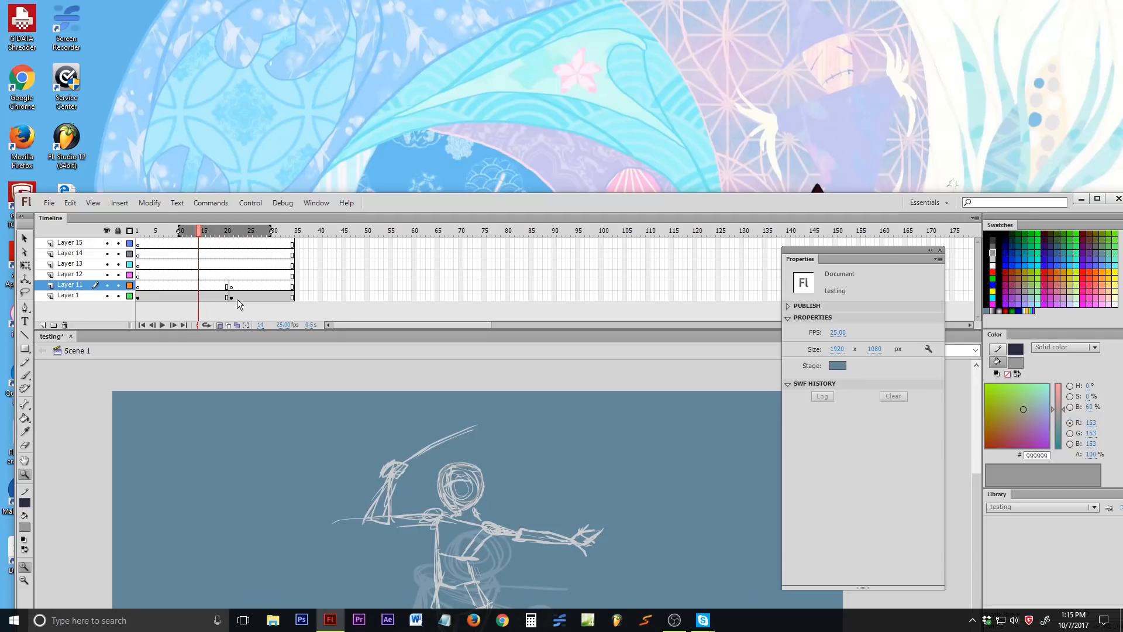
pyautogui.scroll(-5, 467, 438)
pyautogui.moveTo(575, 211); pyautogui.dragTo(553, 40)
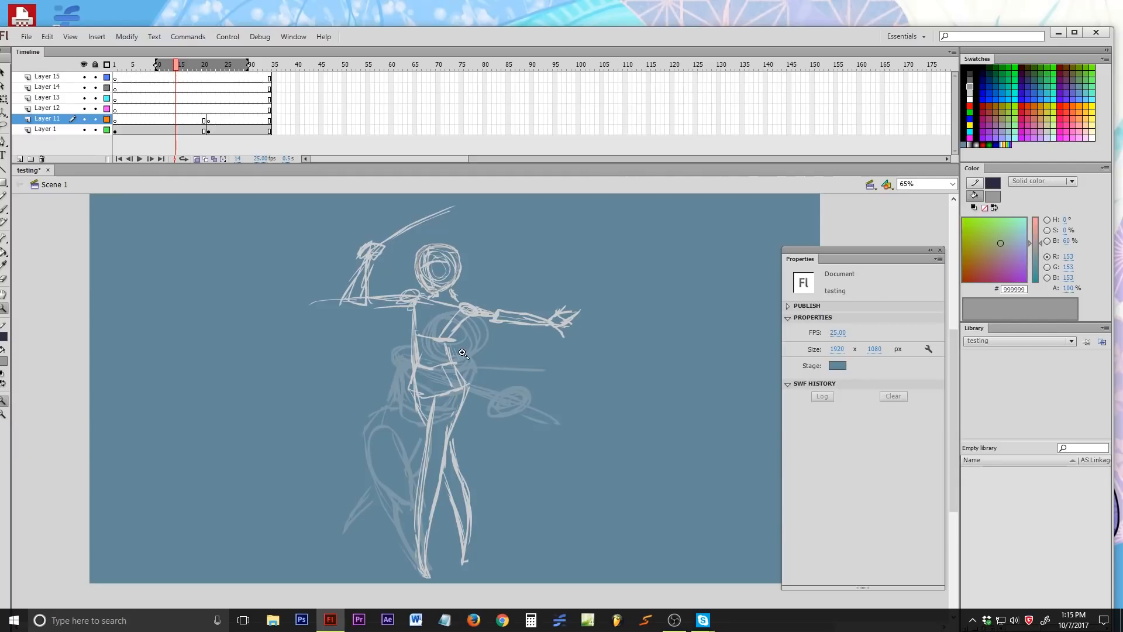
# - Compare the ghosting of the two key poses at frames 17, 23 and 16 on Layer 1 and Layer 11
pyautogui.click(189, 128)
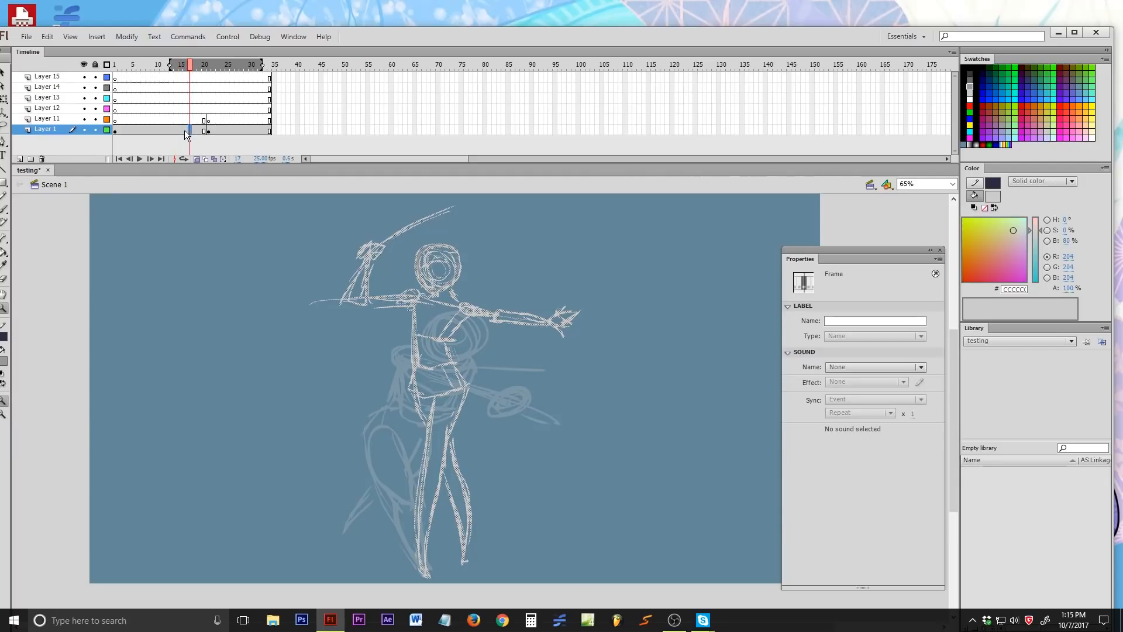
pyautogui.click(218, 129)
pyautogui.click(218, 120)
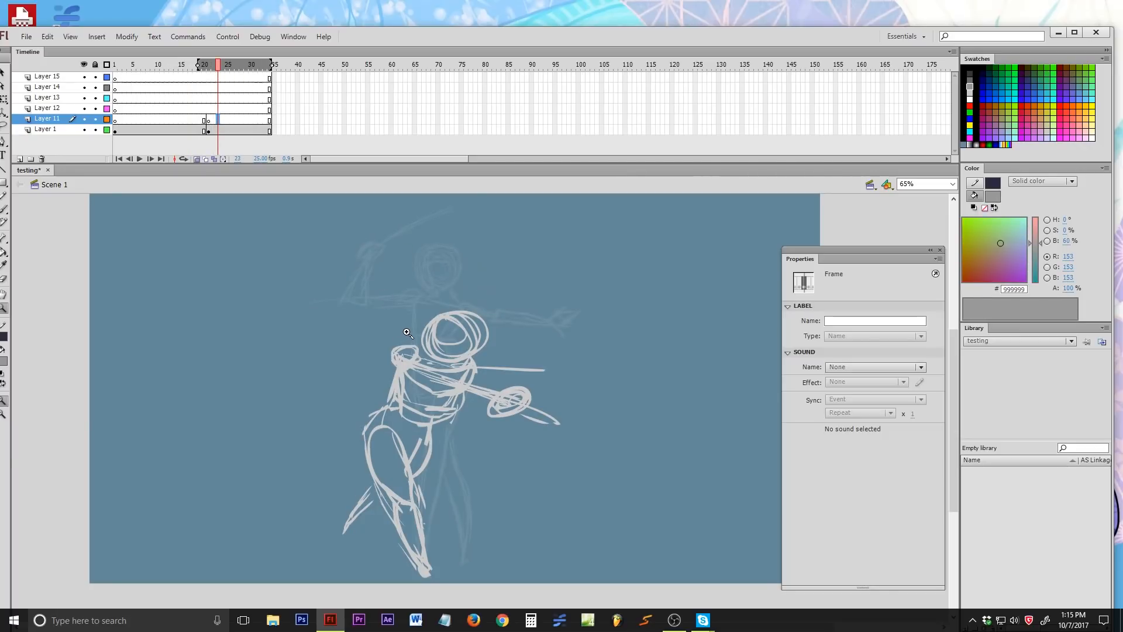
pyautogui.click(184, 120)
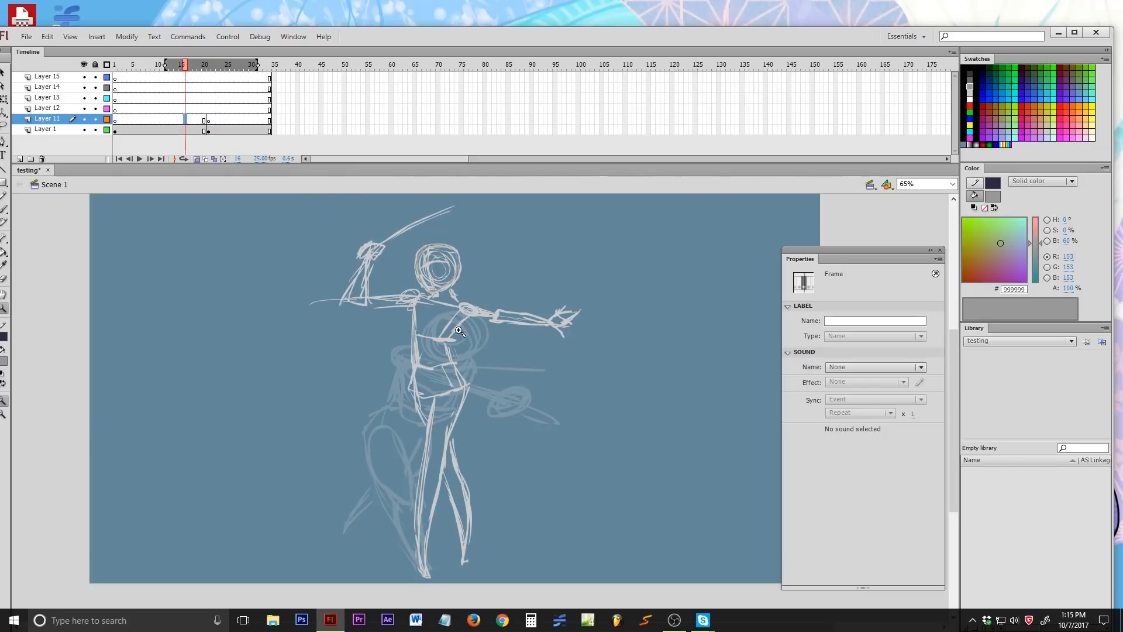
# - Insert a blank keyframe at frame 14 of Layer 1 and brush a looping test scribble over the ghosted poses
pyautogui.click(176, 130)
pyautogui.press('F7')
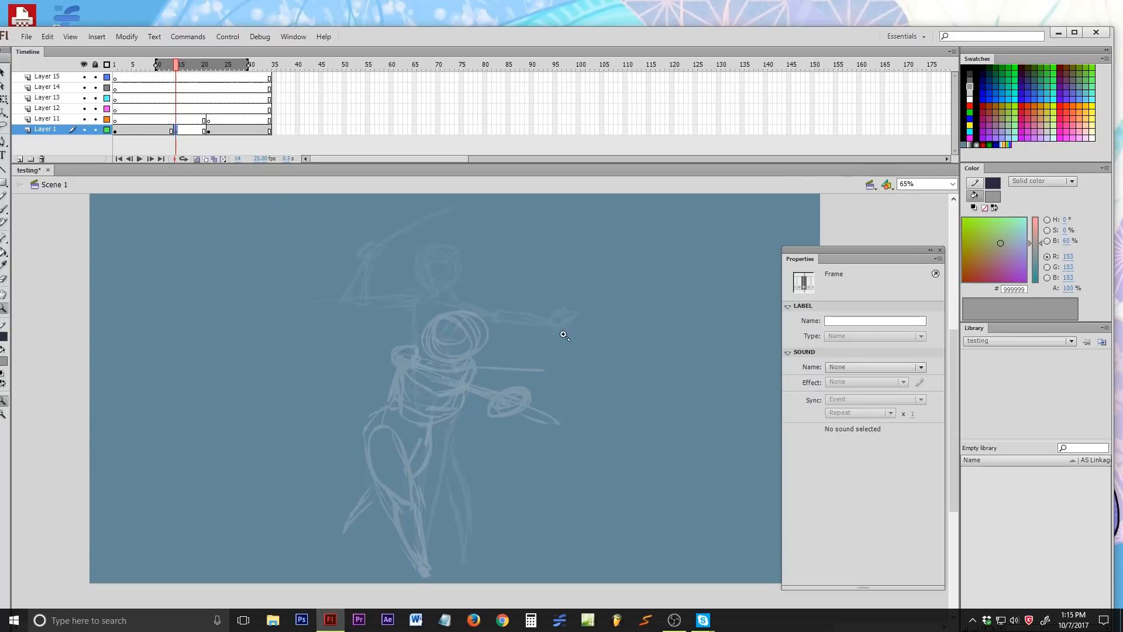
pyautogui.press('b')
pyautogui.moveTo(448, 354); pyautogui.dragTo(448, 452)
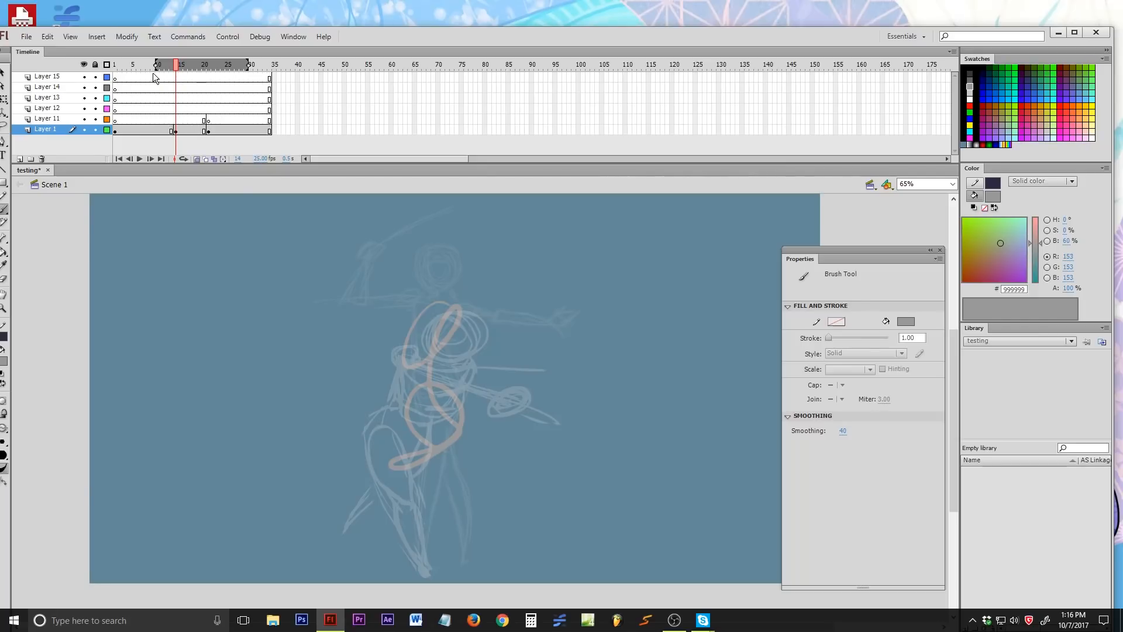
# - Extend the onion skin range back to frame 1 and examine the scribble against both key poses from the surrounding frames
pyautogui.moveTo(155, 65); pyautogui.dragTo(114, 65)
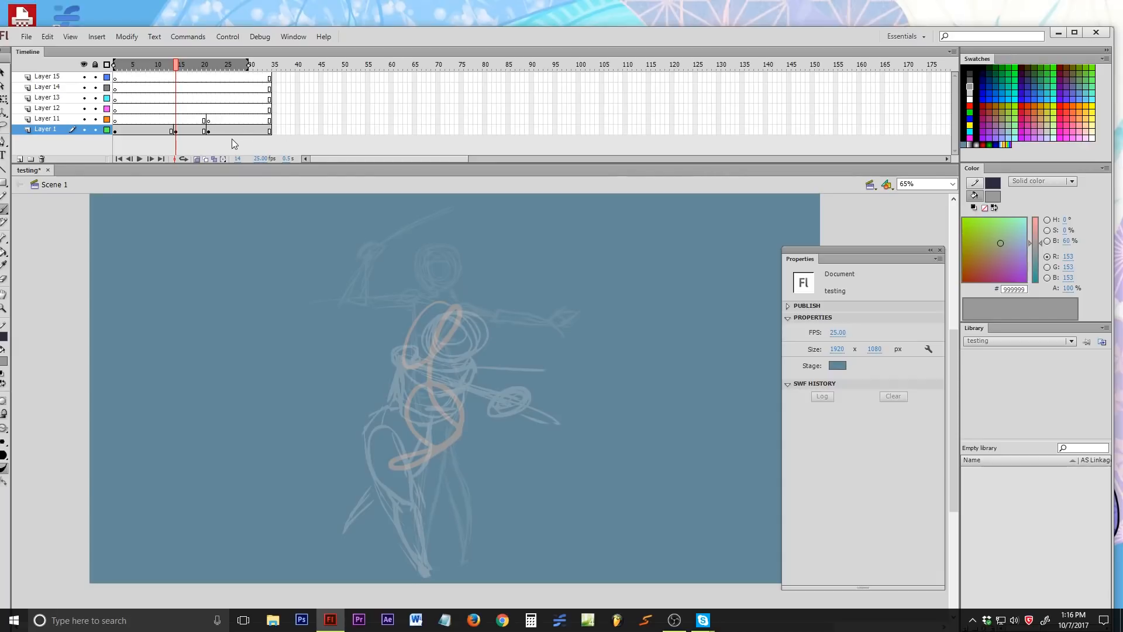
pyautogui.click(195, 120)
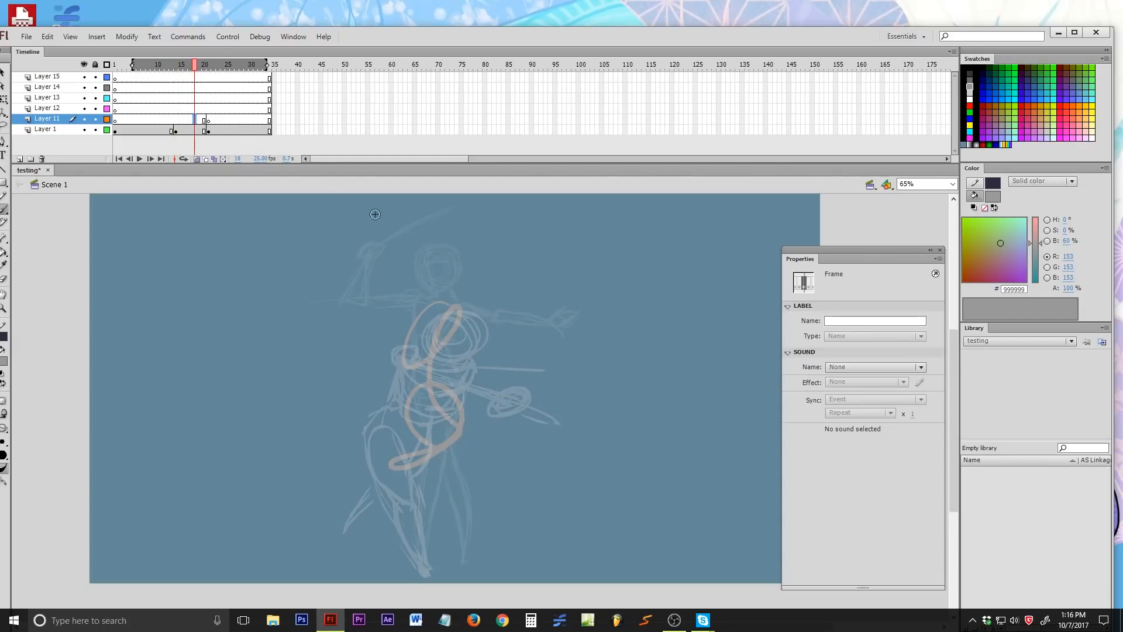
pyautogui.click(213, 117)
pyautogui.click(189, 116)
pyautogui.click(171, 117)
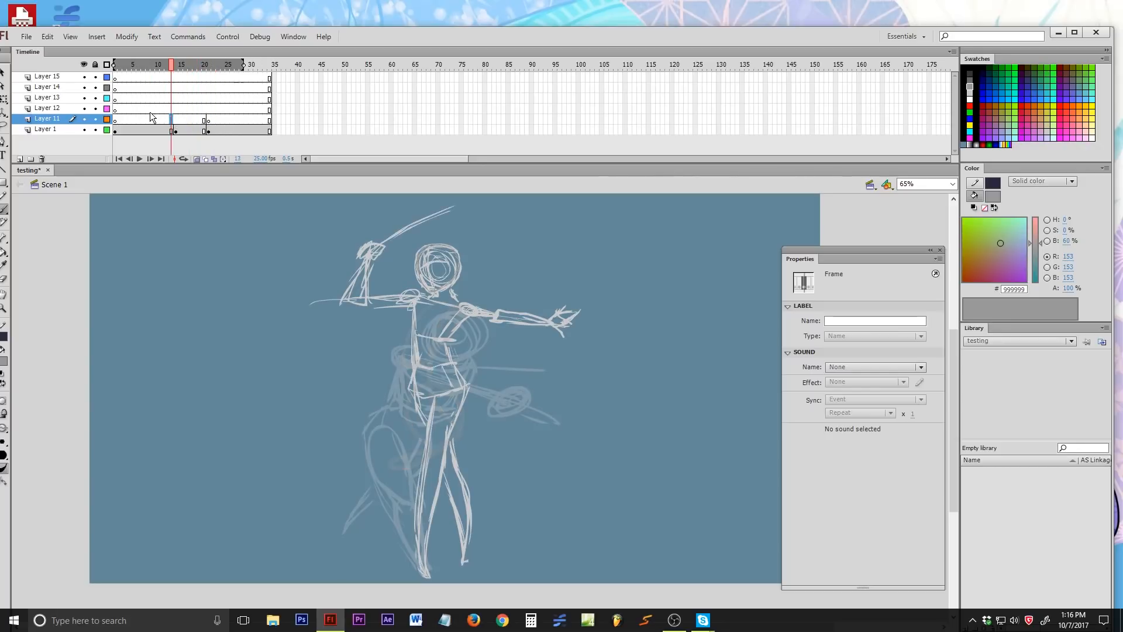
pyautogui.click(148, 111)
pyautogui.click(196, 118)
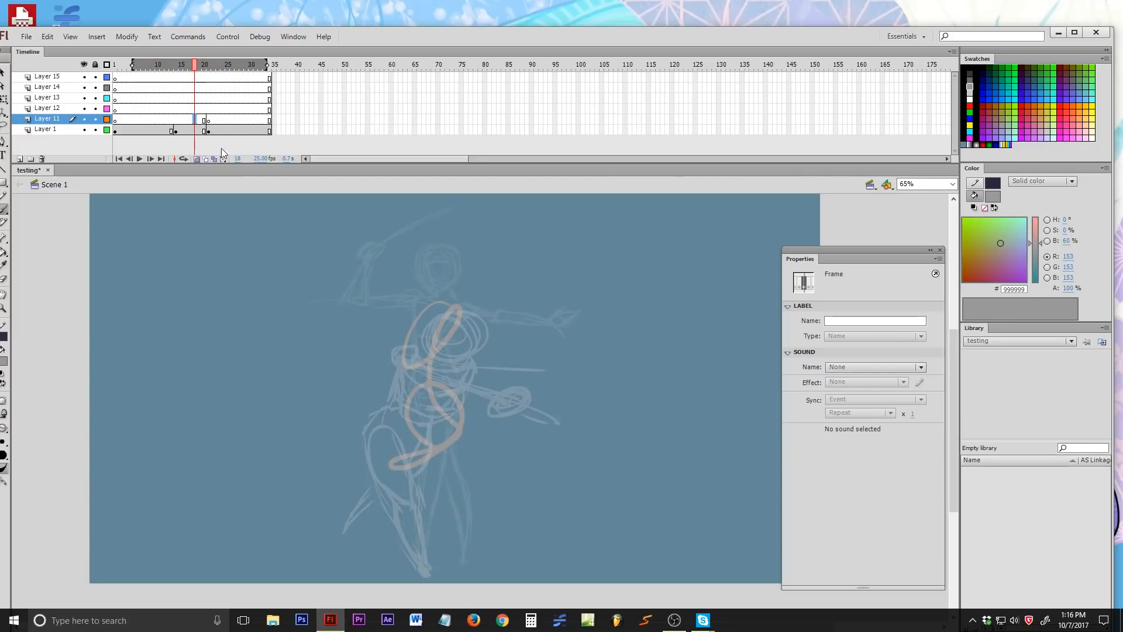
# - Clear the test scribble from the middle keyframe of Layer 1 and display the neighbouring poses as onion skin outlines
pyautogui.click(196, 130)
pyautogui.press('Delete')
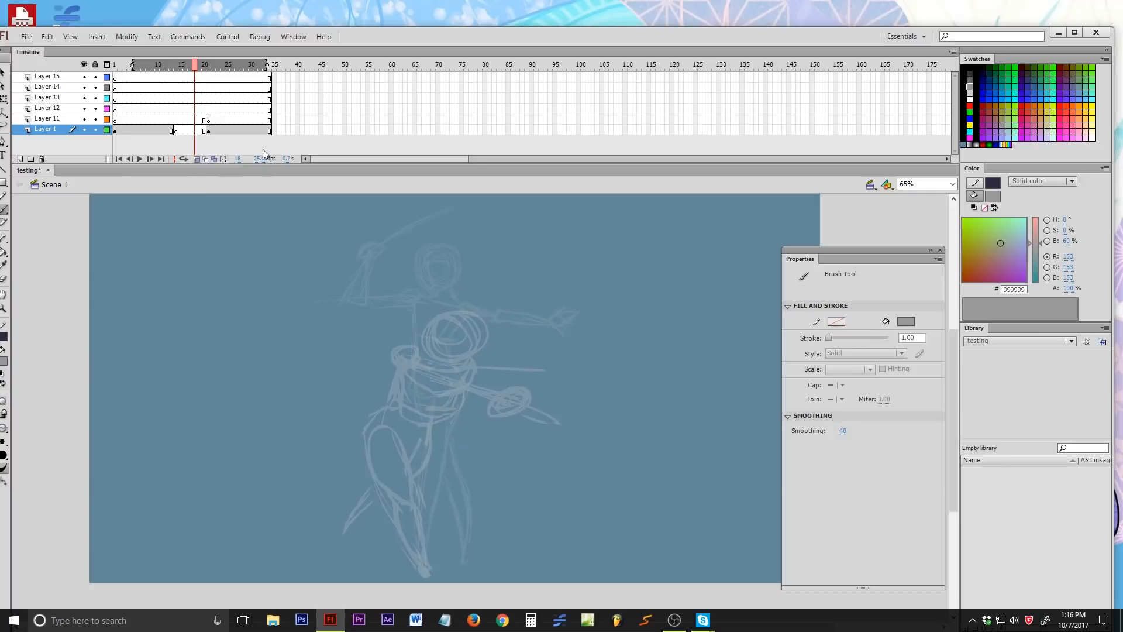
pyautogui.click(205, 160)
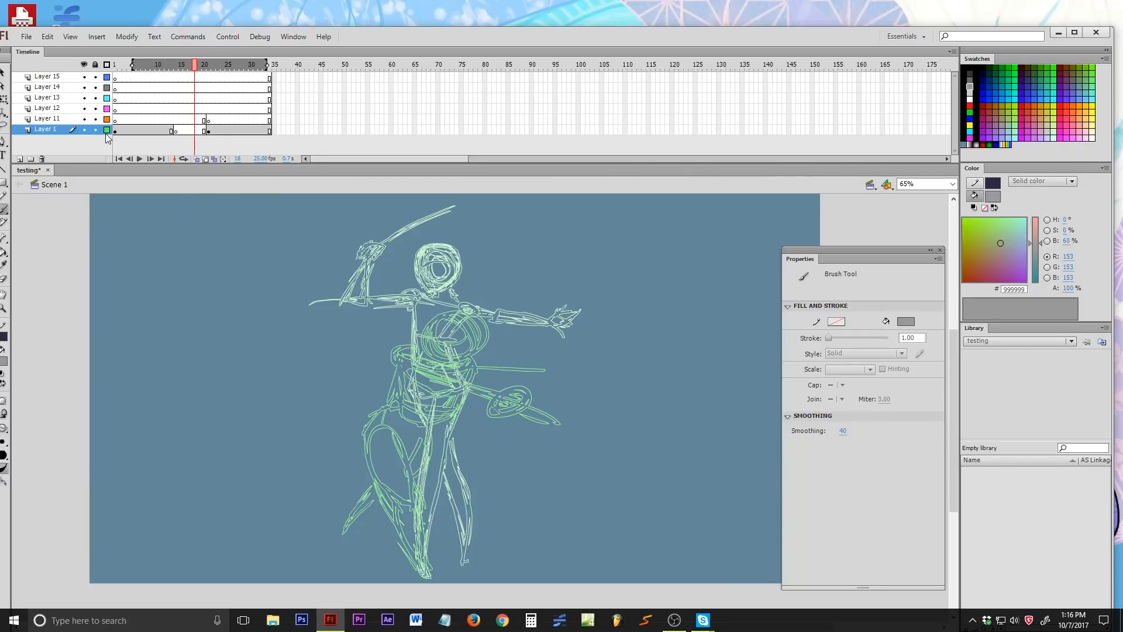
pyautogui.click(190, 133)
pyautogui.moveTo(336, 46); pyautogui.dragTo(418, 222)
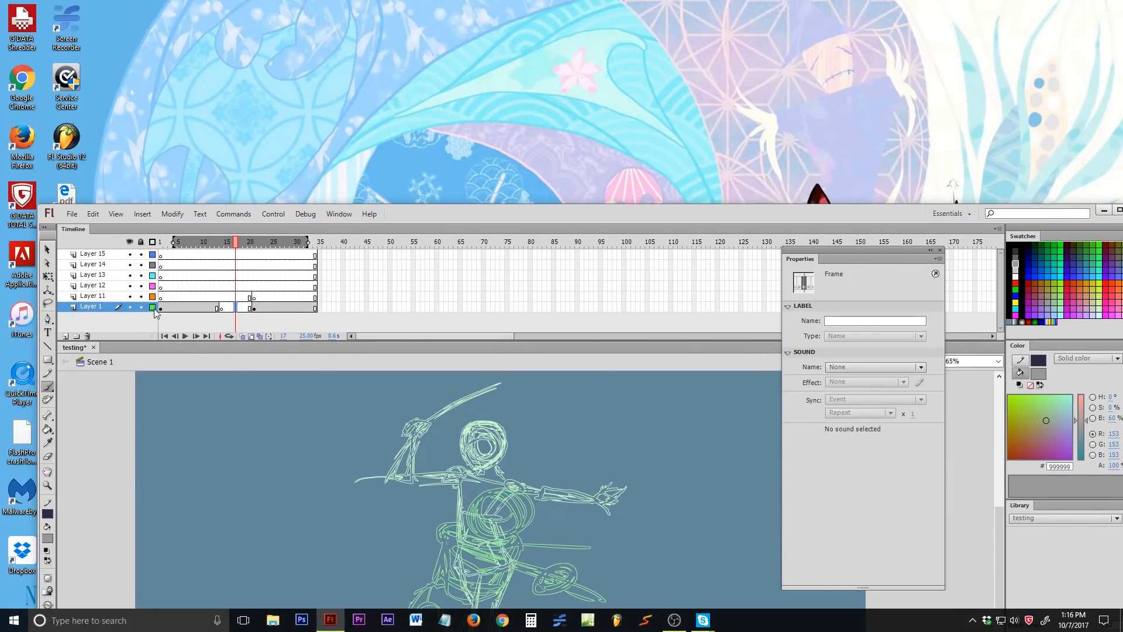
pyautogui.click(235, 297)
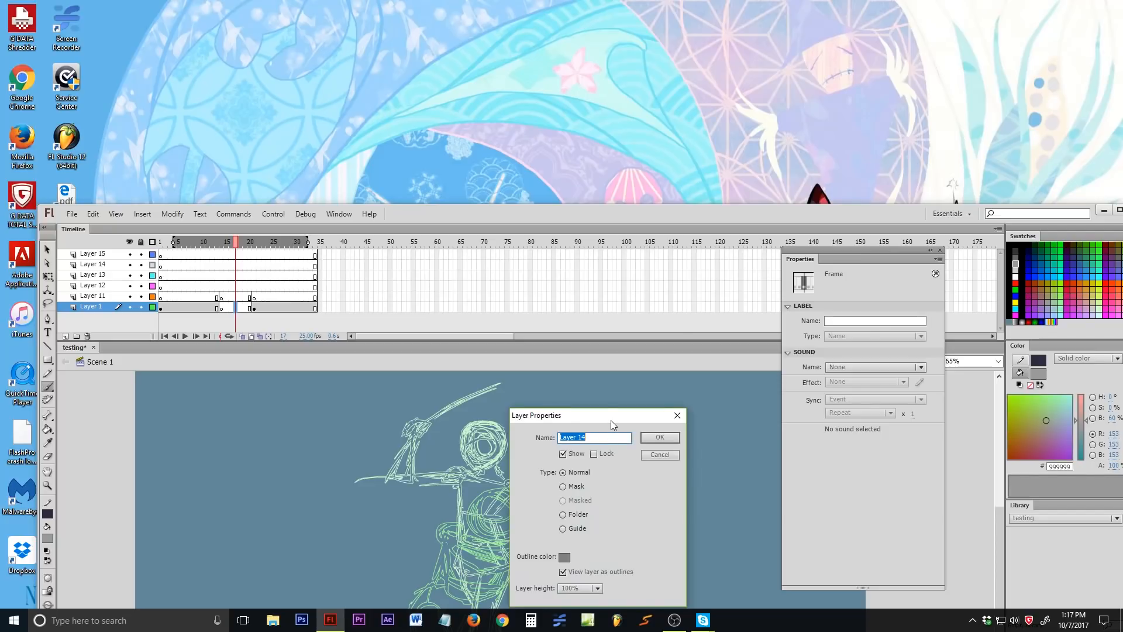
# - Set Layer 14's outline color to red and turn off the outline view for that layer
pyautogui.moveTo(611, 420); pyautogui.dragTo(535, 242)
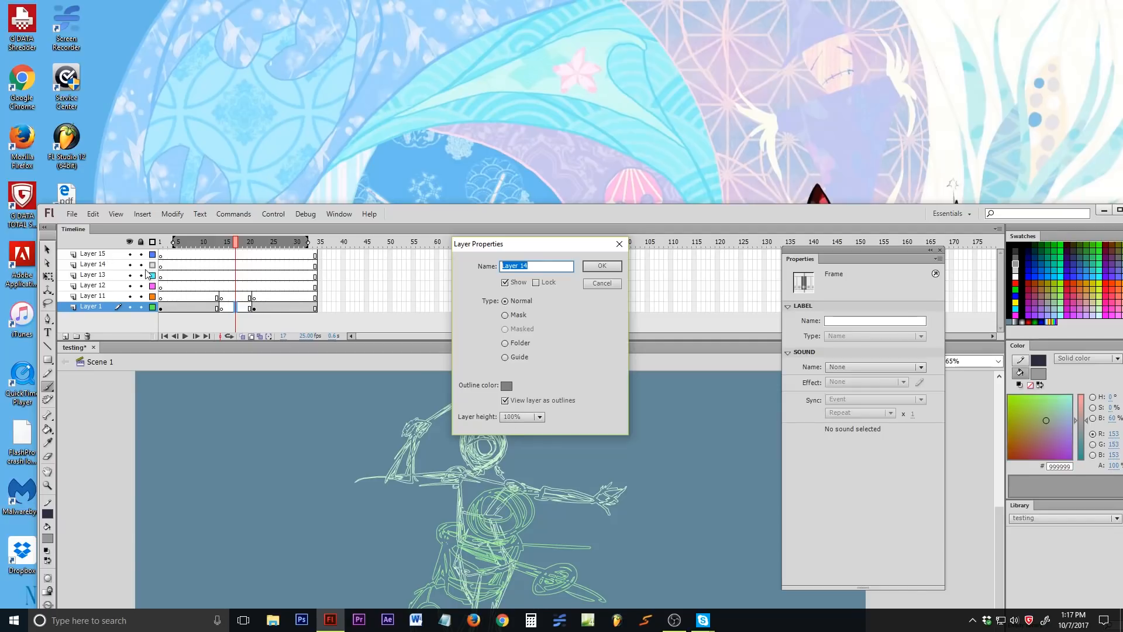
pyautogui.moveTo(532, 245); pyautogui.dragTo(489, 336)
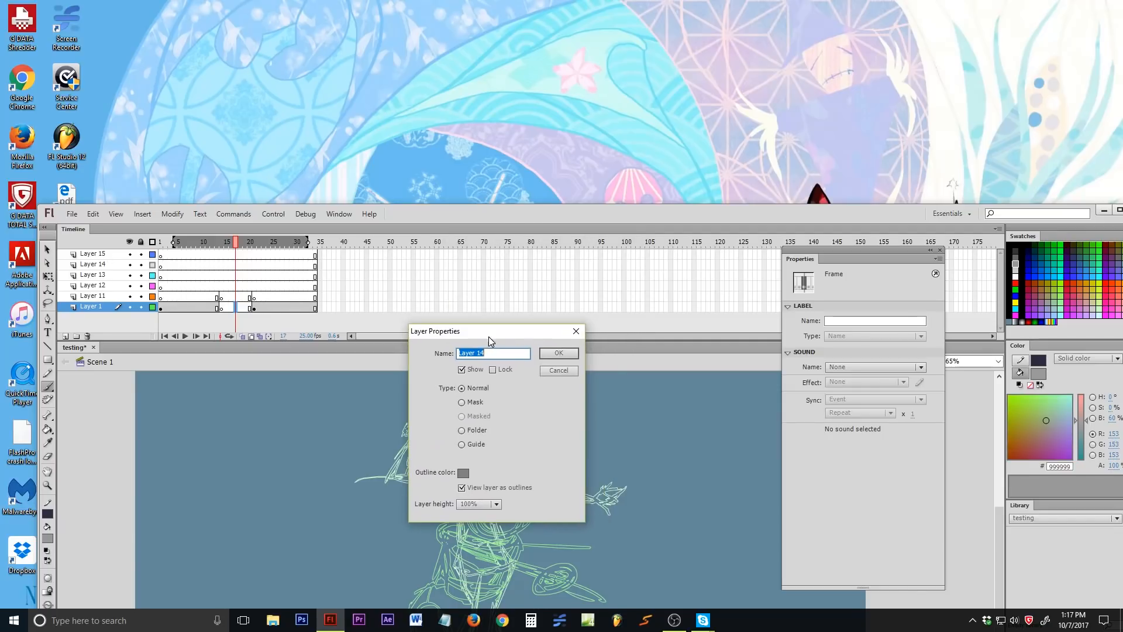
pyautogui.click(463, 472)
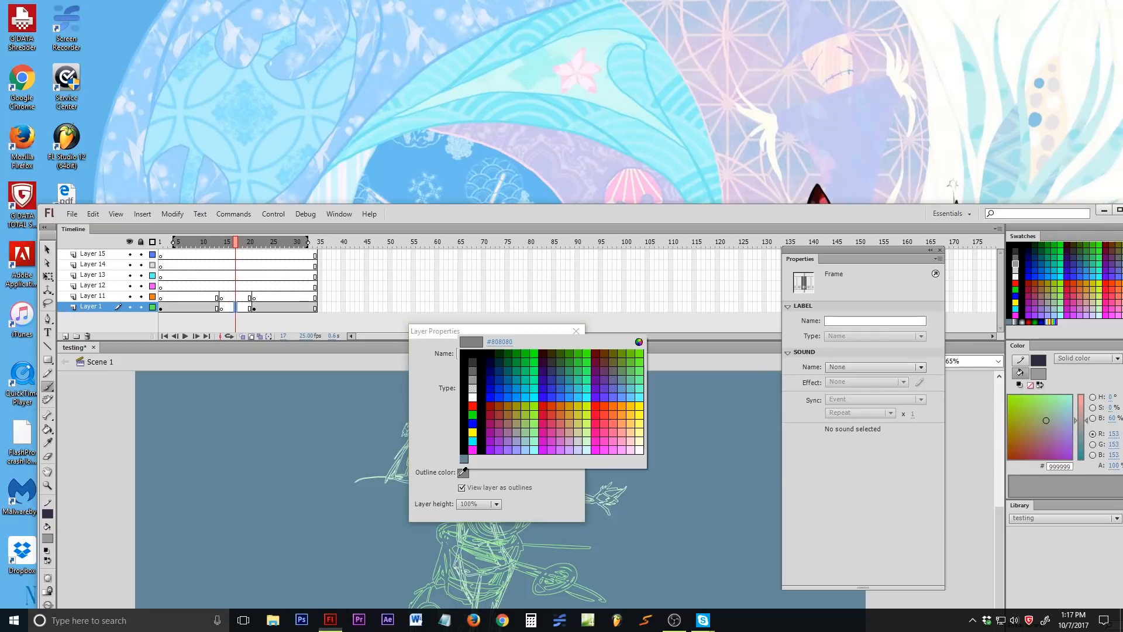
pyautogui.click(473, 405)
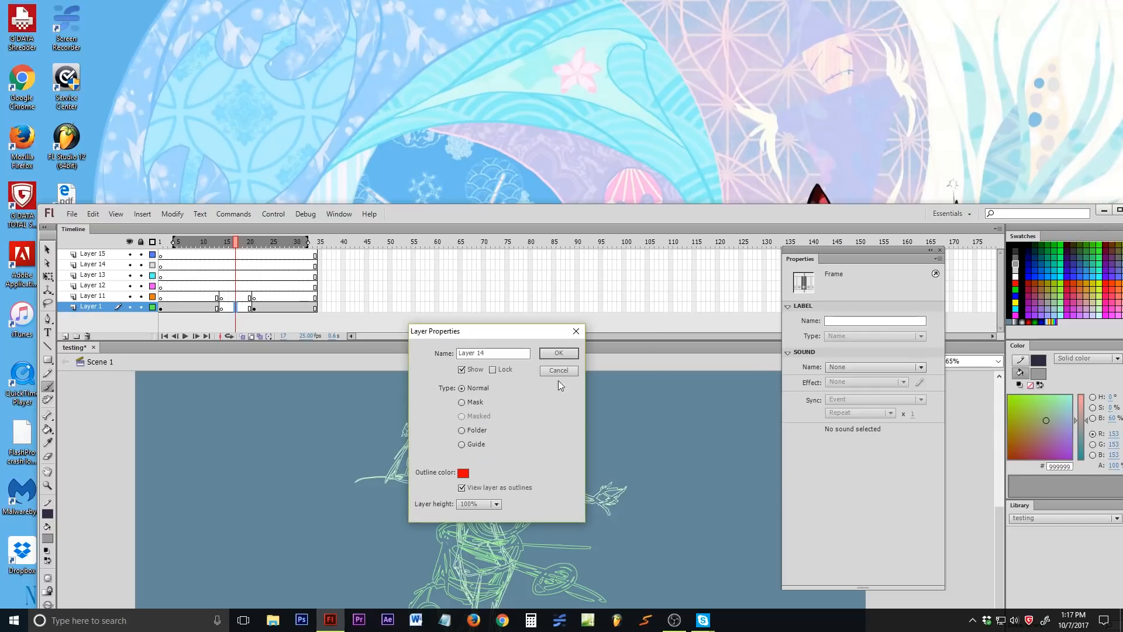
pyautogui.click(560, 352)
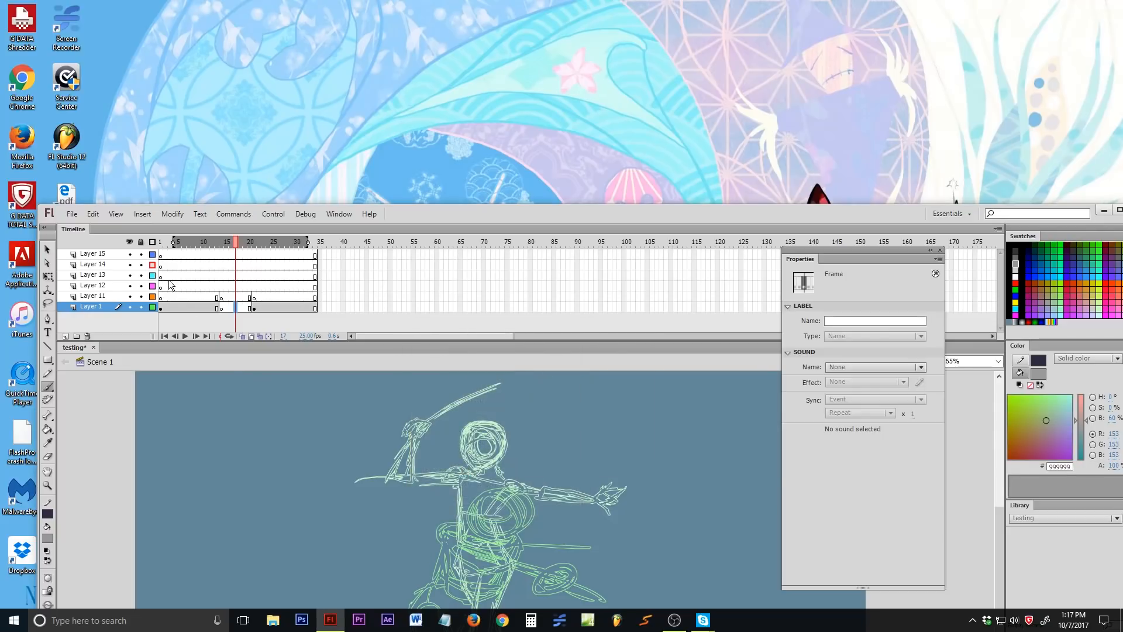
pyautogui.click(152, 265)
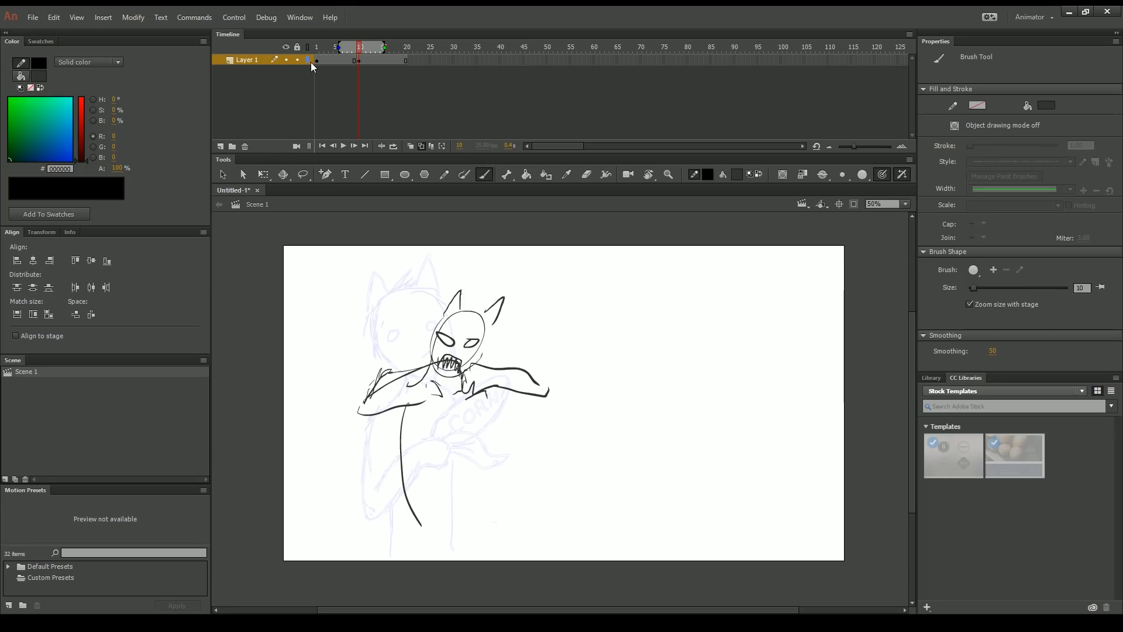
# - Switch to Animate and show the drawing on Layer 1 as outlines
pyautogui.click(307, 60)
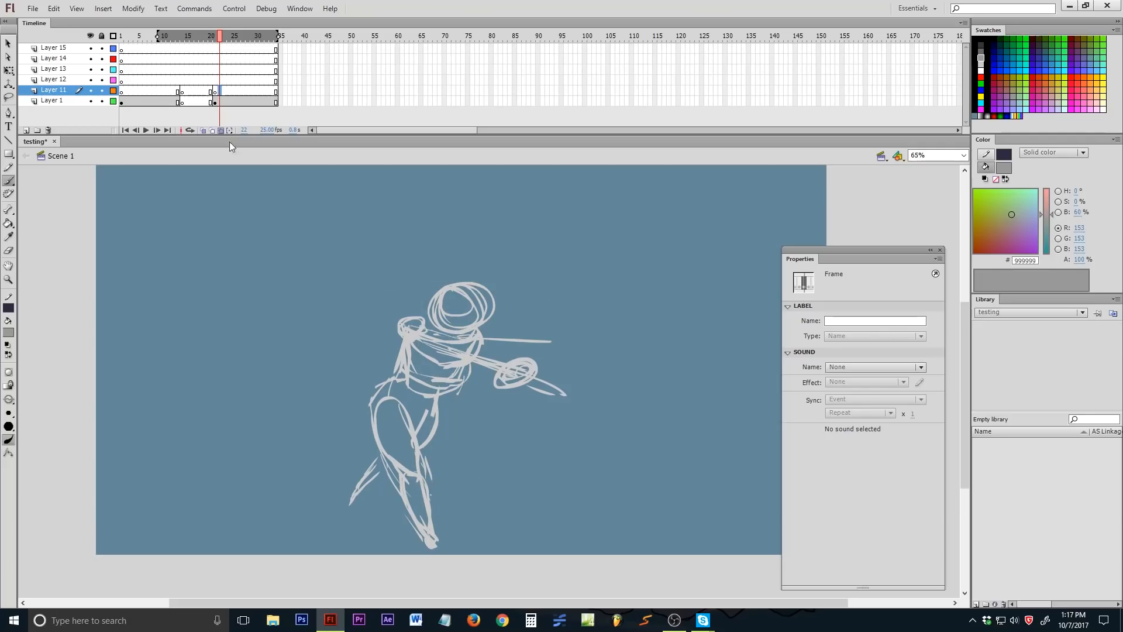
# - Switch back to Flash and select frame 10 of Layer 1 to examine both key poses displayed together
pyautogui.click(164, 102)
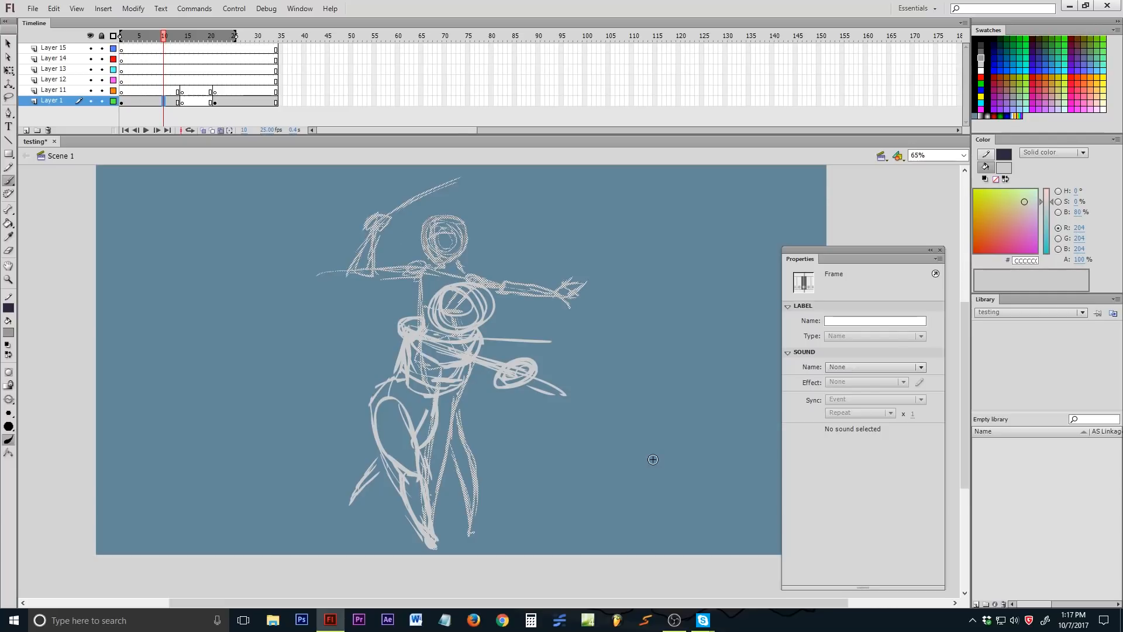
pyautogui.scroll(1, 653, 459)
pyautogui.press('z')
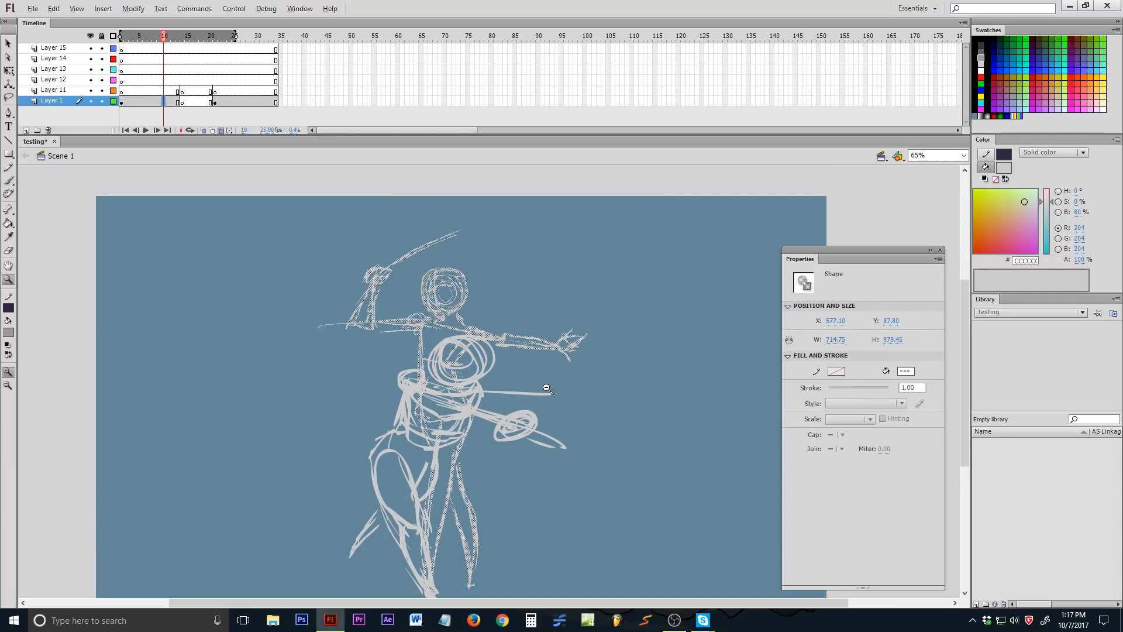
pyautogui.keyDown('alt'); pyautogui.click(547, 389); pyautogui.keyUp('alt')
pyautogui.click(518, 435)
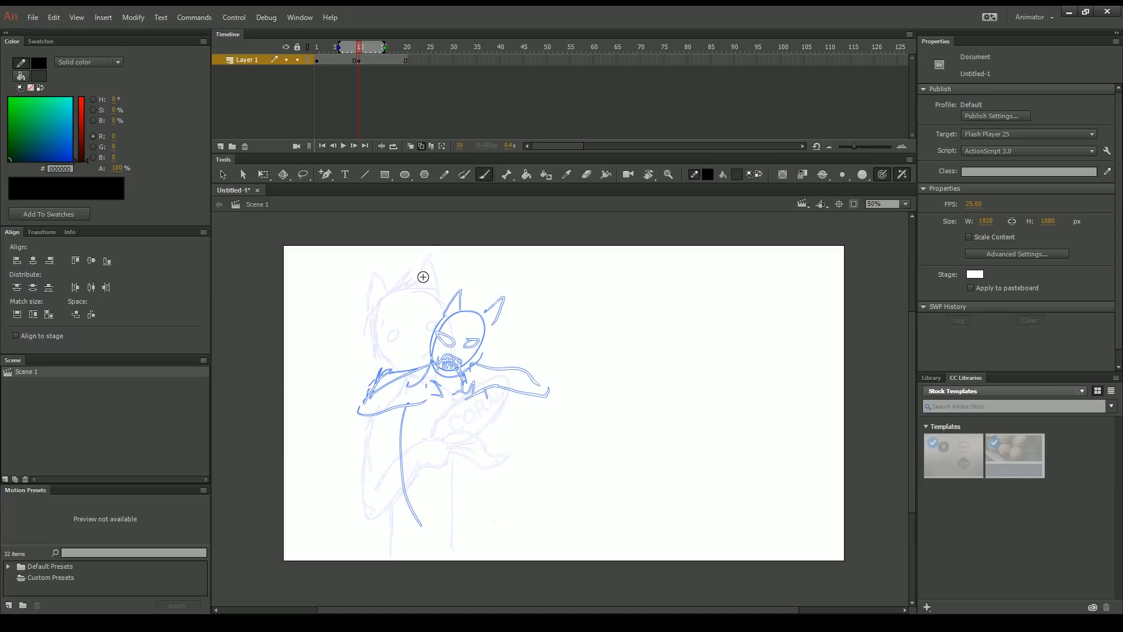
# - Switch to Animate and move the whole outlined horned character to the stage's upper right, at about X 1175, Y -150
pyautogui.click(243, 175)
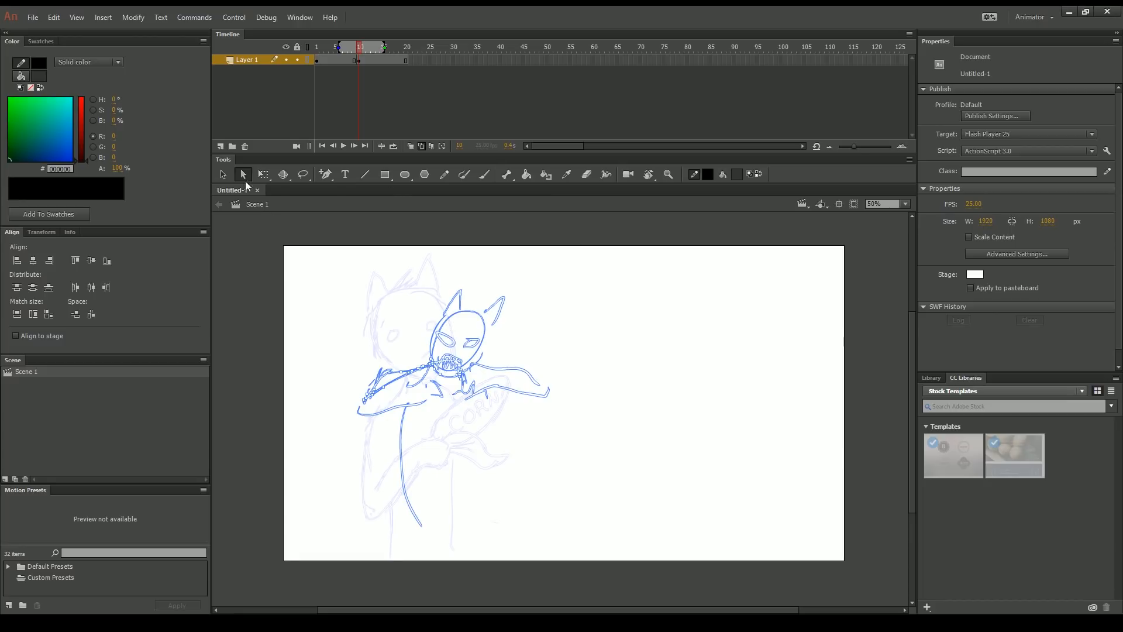
pyautogui.click(223, 175)
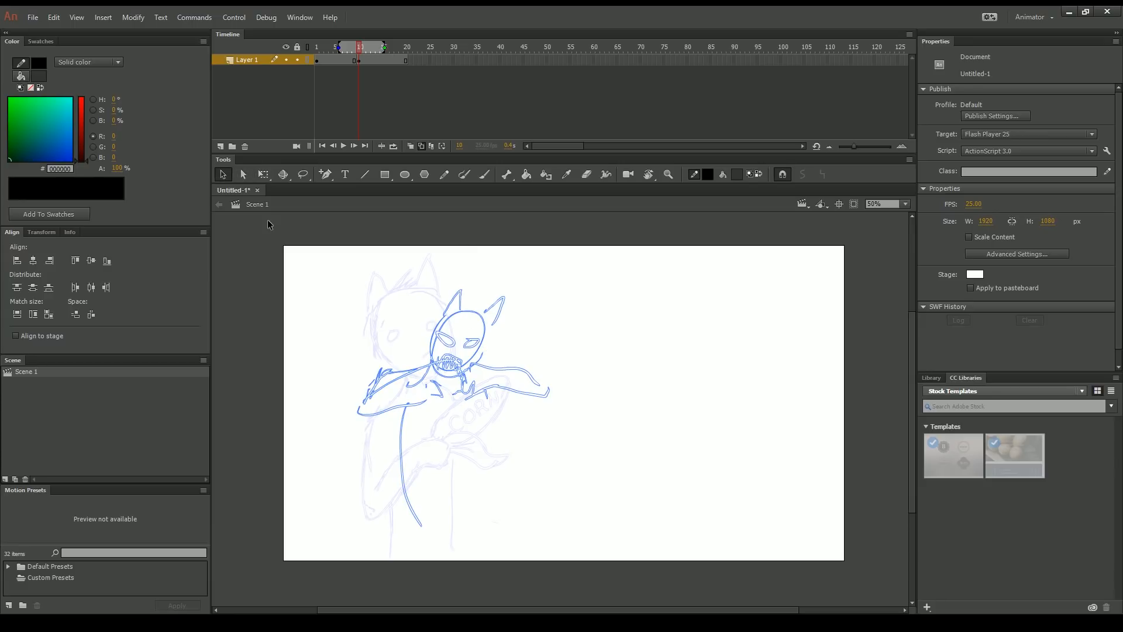
pyautogui.moveTo(313, 260); pyautogui.dragTo(670, 572)
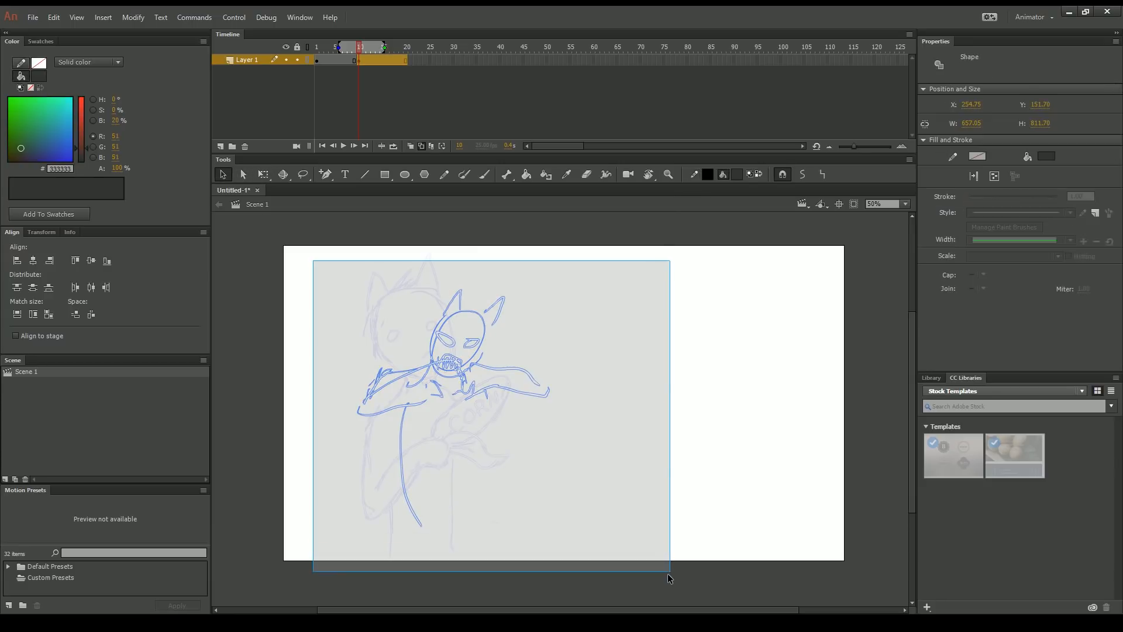
pyautogui.moveTo(552, 401); pyautogui.dragTo(777, 305)
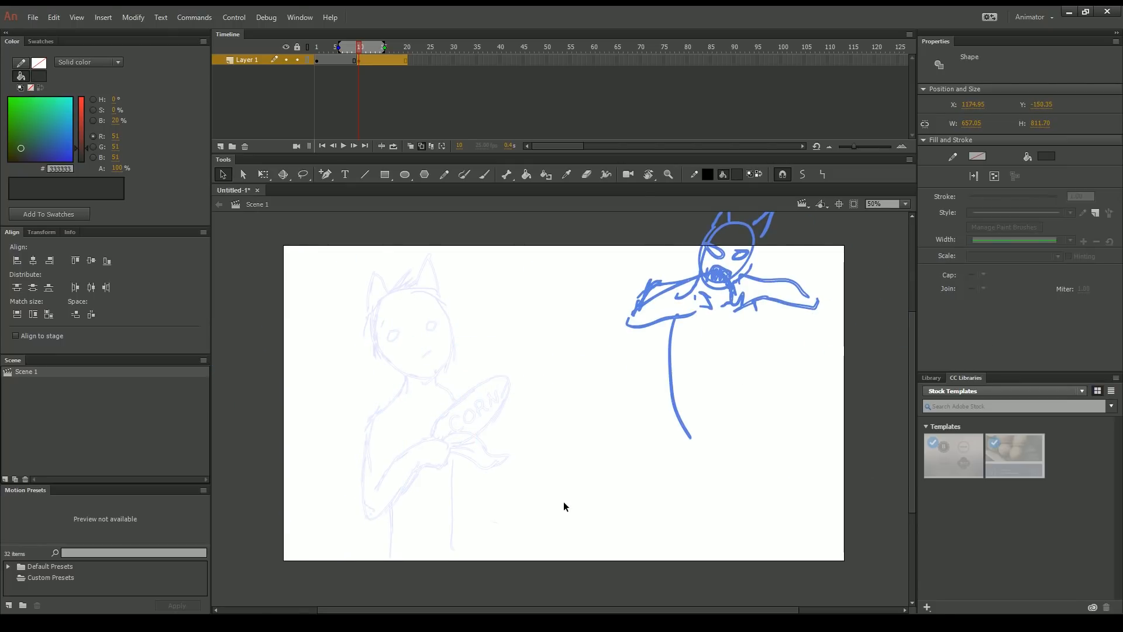
pyautogui.moveTo(731, 255); pyautogui.dragTo(452, 346)
pyautogui.click(767, 431)
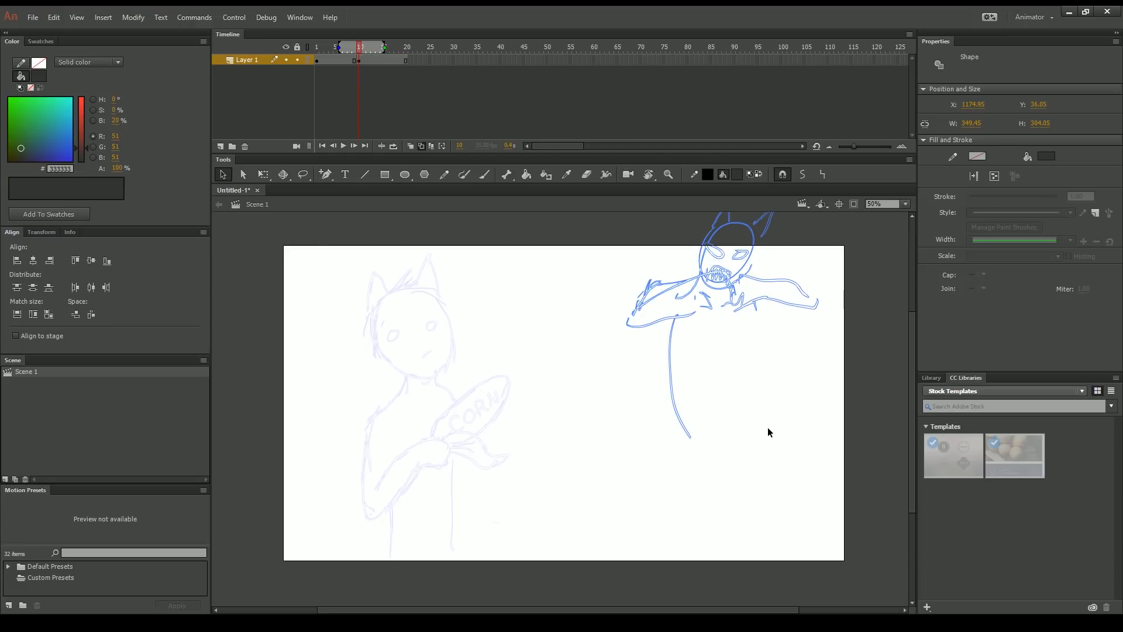
pyautogui.moveTo(800, 384); pyautogui.dragTo(765, 436)
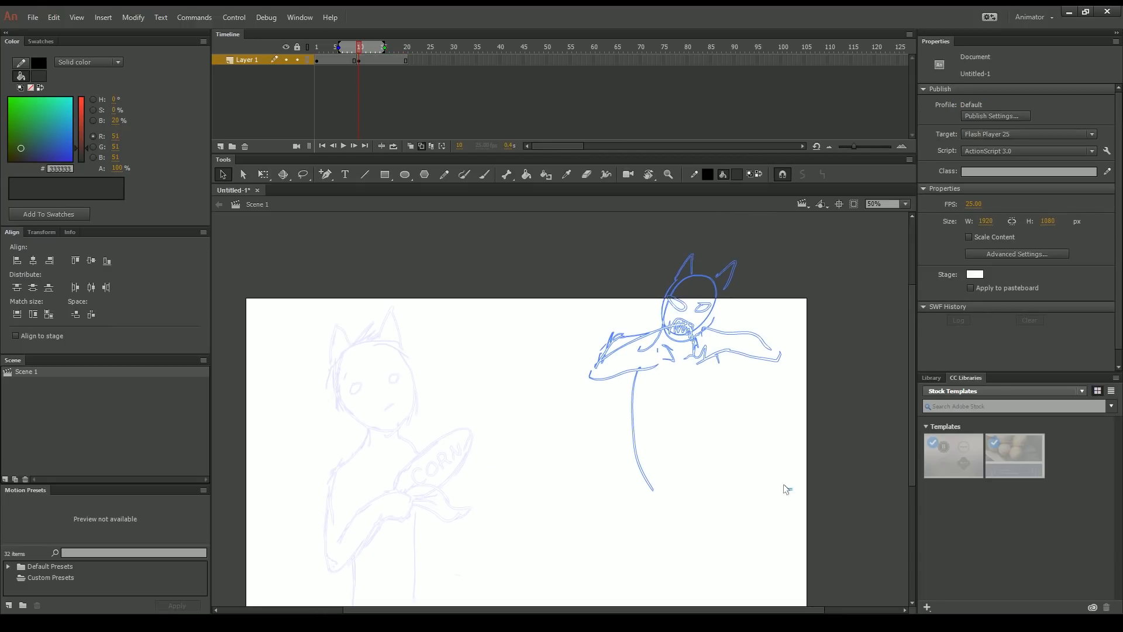
pyautogui.moveTo(787, 489); pyautogui.dragTo(517, 202)
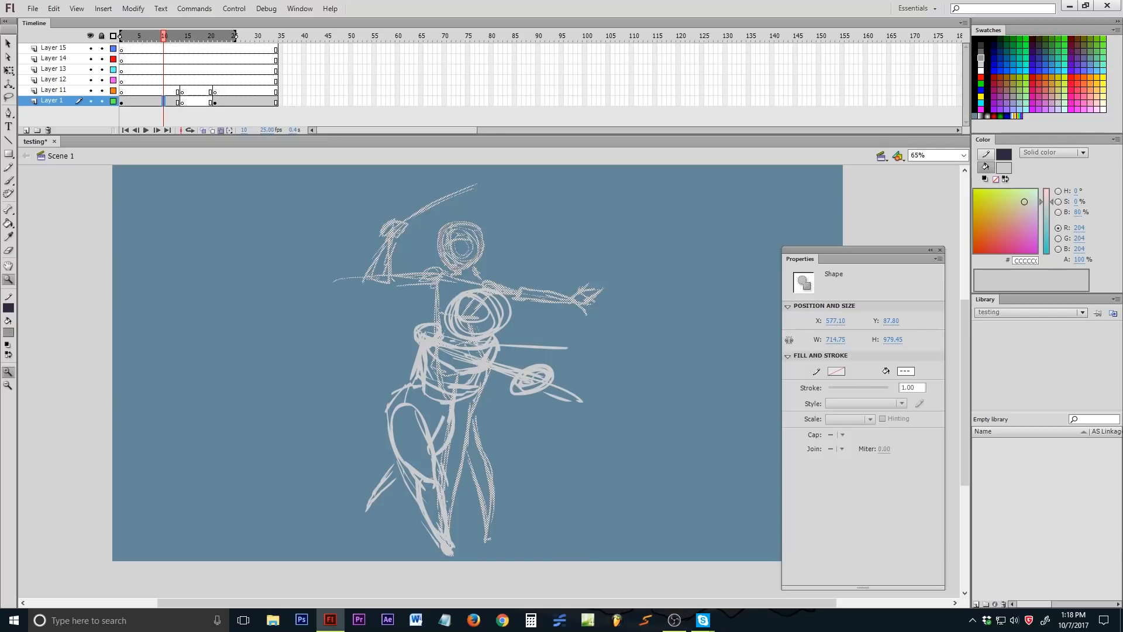
# - Switch to Flash, show Layer 1's sketches as outlines, and turn off multiple-frame editing
pyautogui.click(113, 101)
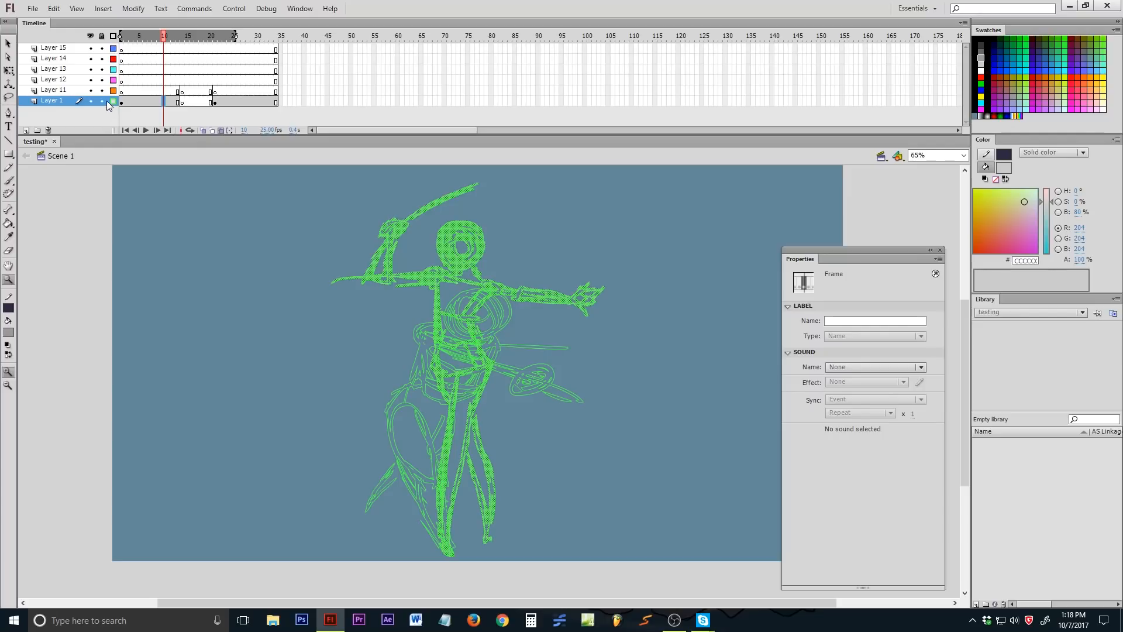
pyautogui.click(220, 130)
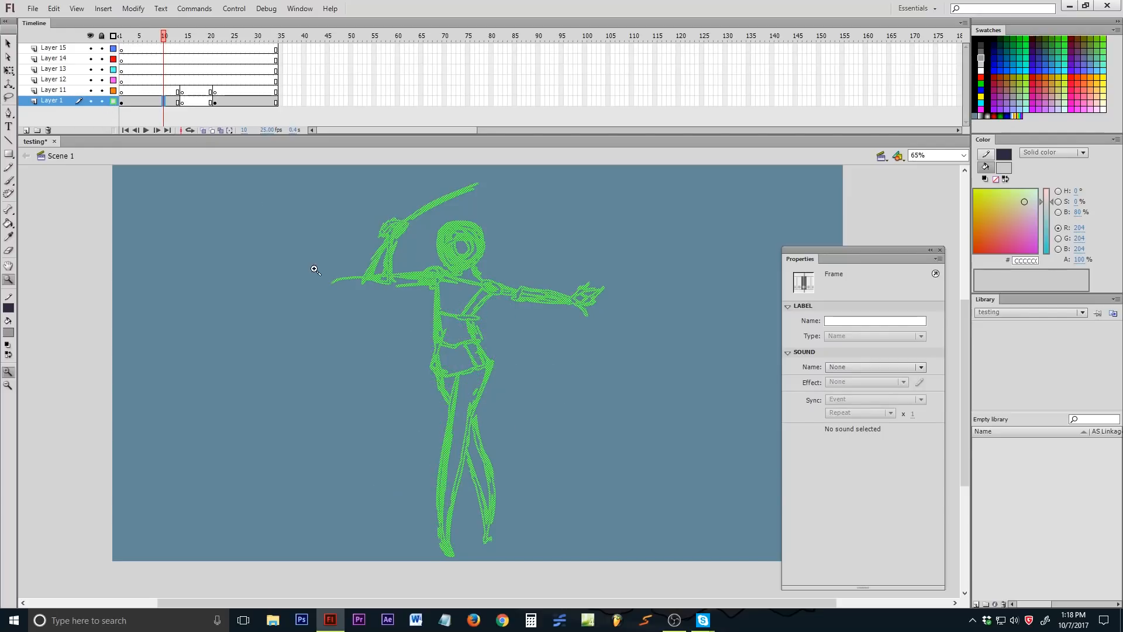
pyautogui.click(154, 91)
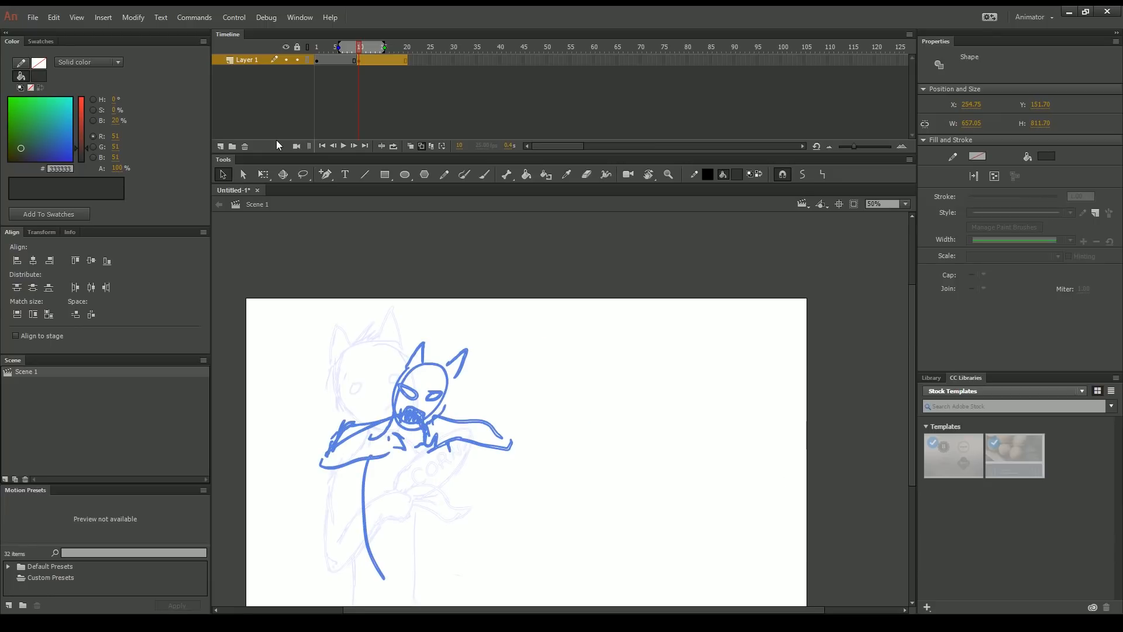
# - Switch to Animate, turn off Layer 1's outline view, and move the horned character to about X 365, Y 134
pyautogui.click(307, 60)
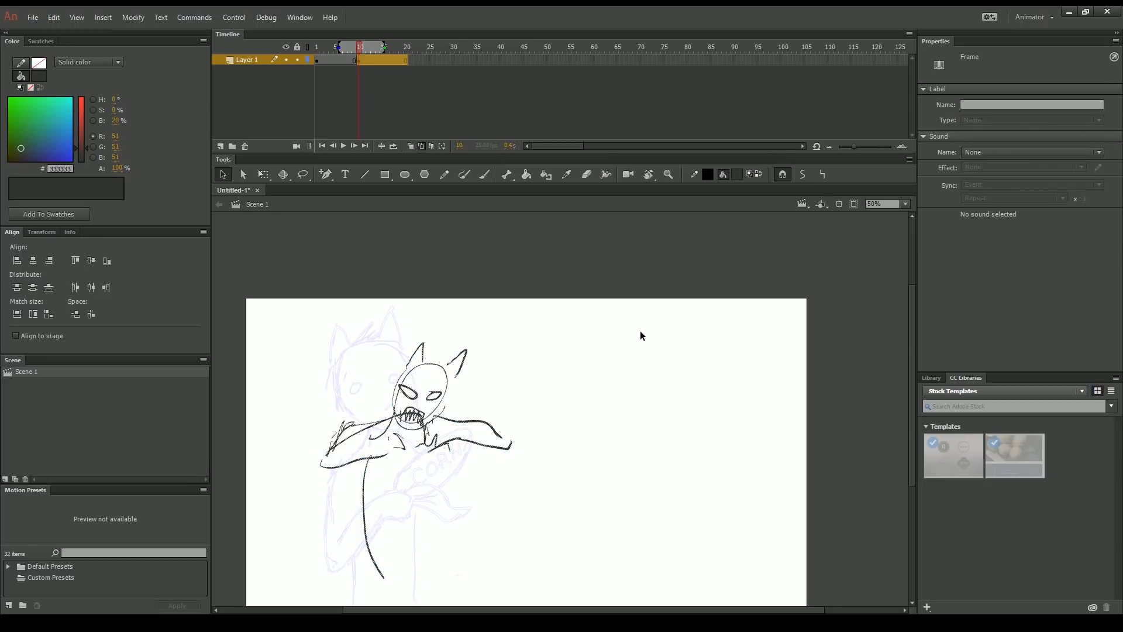
pyautogui.moveTo(406, 392)
pyautogui.mouseDown()
pyautogui.moveTo(462, 371)
pyautogui.moveTo(588, 358)
pyautogui.moveTo(428, 414)
pyautogui.moveTo(398, 398)
pyautogui.moveTo(449, 411)
pyautogui.mouseUp()
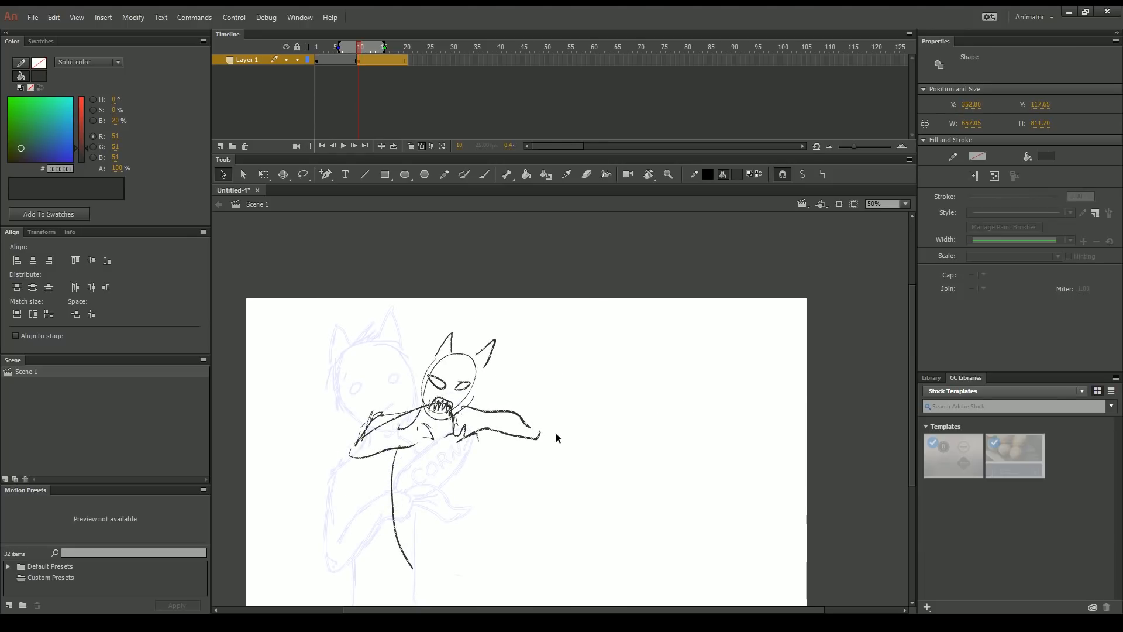
pyautogui.hotkey('ctrl', 't')
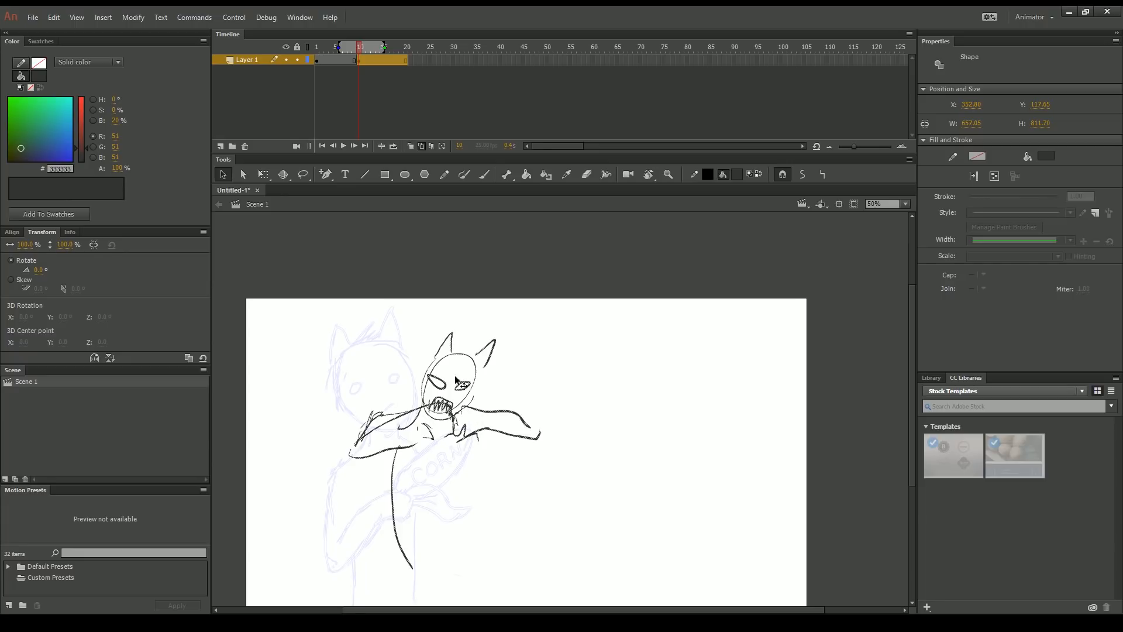
pyautogui.hotkey('ctrl', 'z')
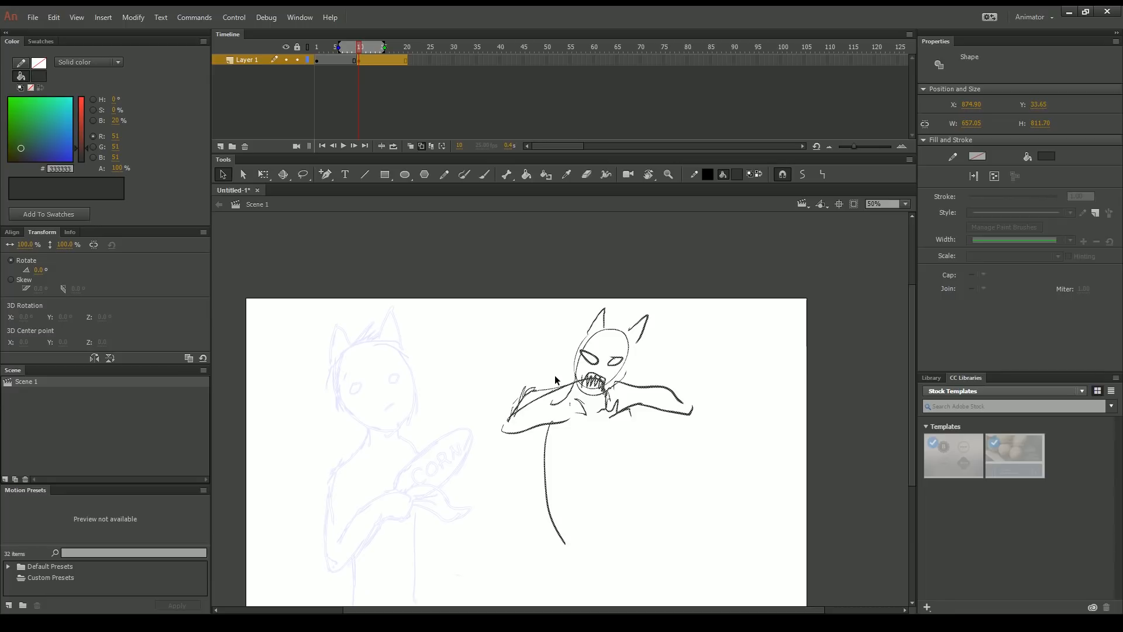
pyautogui.moveTo(561, 389)
pyautogui.mouseDown()
pyautogui.moveTo(430, 391)
pyautogui.moveTo(407, 419)
pyautogui.moveTo(421, 426)
pyautogui.mouseUp()
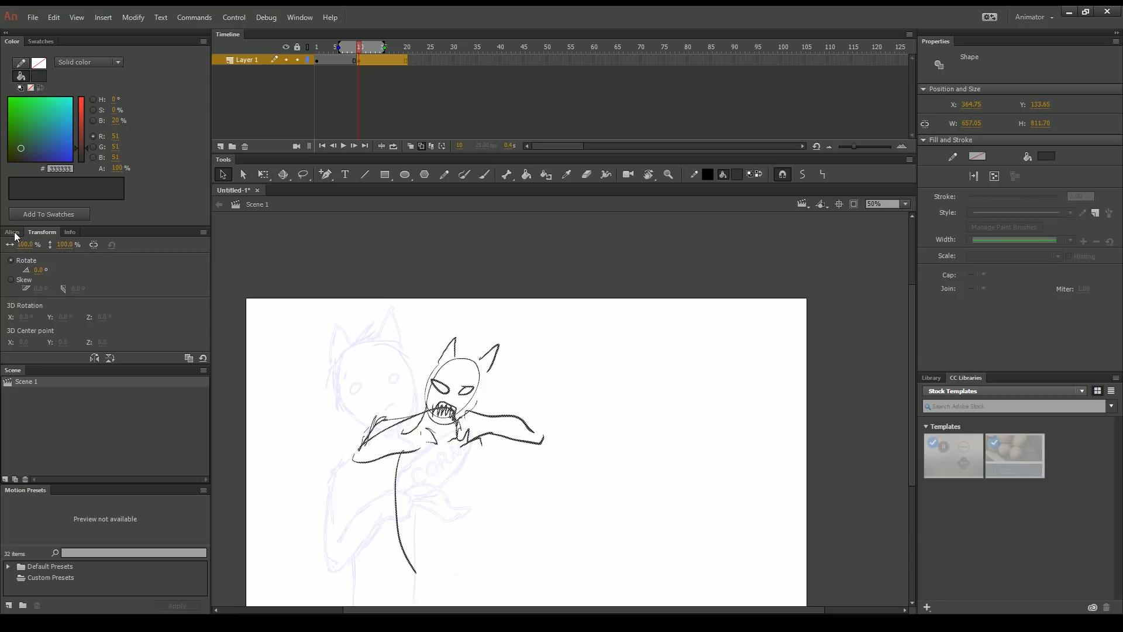
pyautogui.click(283, 176)
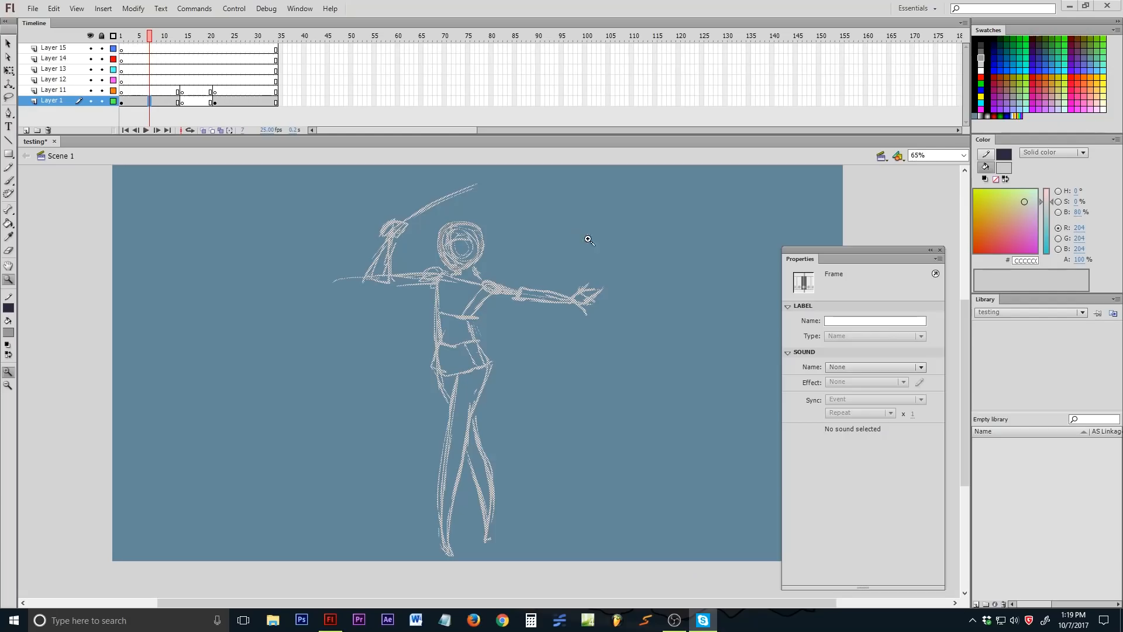
# - Switch back to Flash, try scaling down the standing sword pose with Free Transform, and undo the change
pyautogui.click(10, 72)
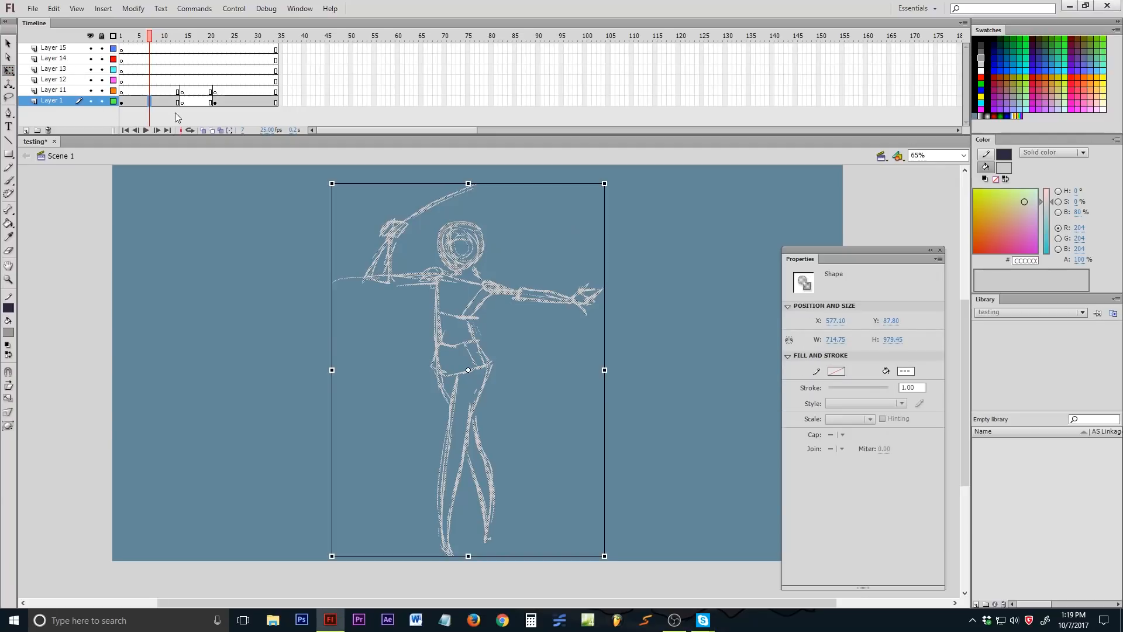
pyautogui.press('a')
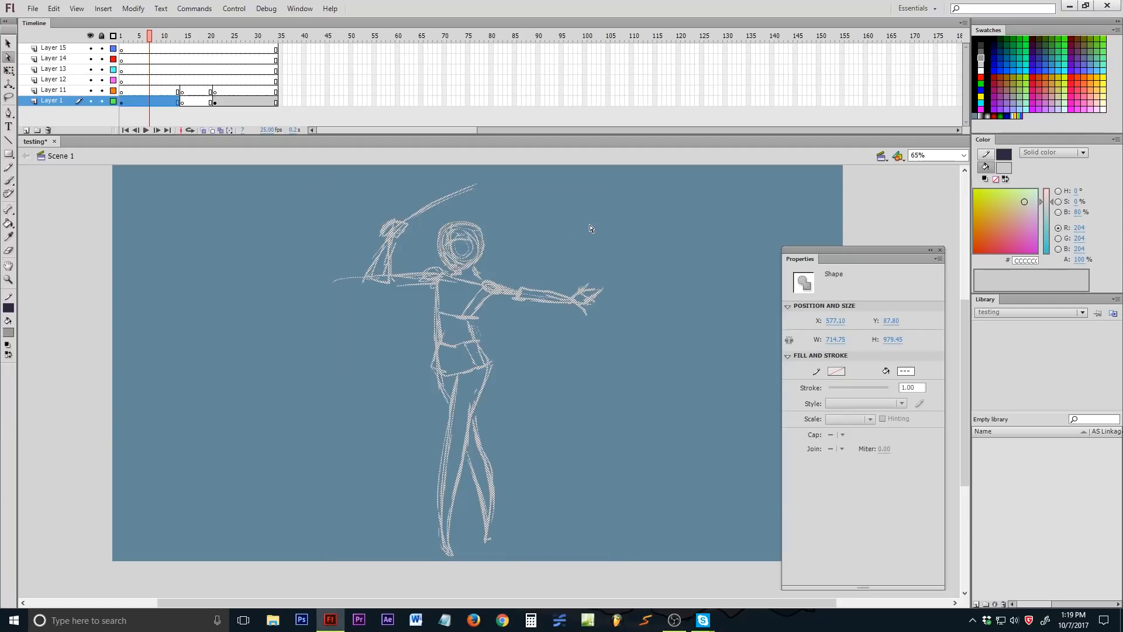
pyautogui.press('q')
pyautogui.moveTo(604, 182)
pyautogui.mouseDown()
pyautogui.moveTo(645, 166)
pyautogui.moveTo(591, 253)
pyautogui.moveTo(457, 404)
pyautogui.moveTo(562, 281)
pyautogui.moveTo(683, 168)
pyautogui.moveTo(586, 236)
pyautogui.moveTo(629, 203)
pyautogui.mouseUp()
pyautogui.hotkey('ctrl', 'z')
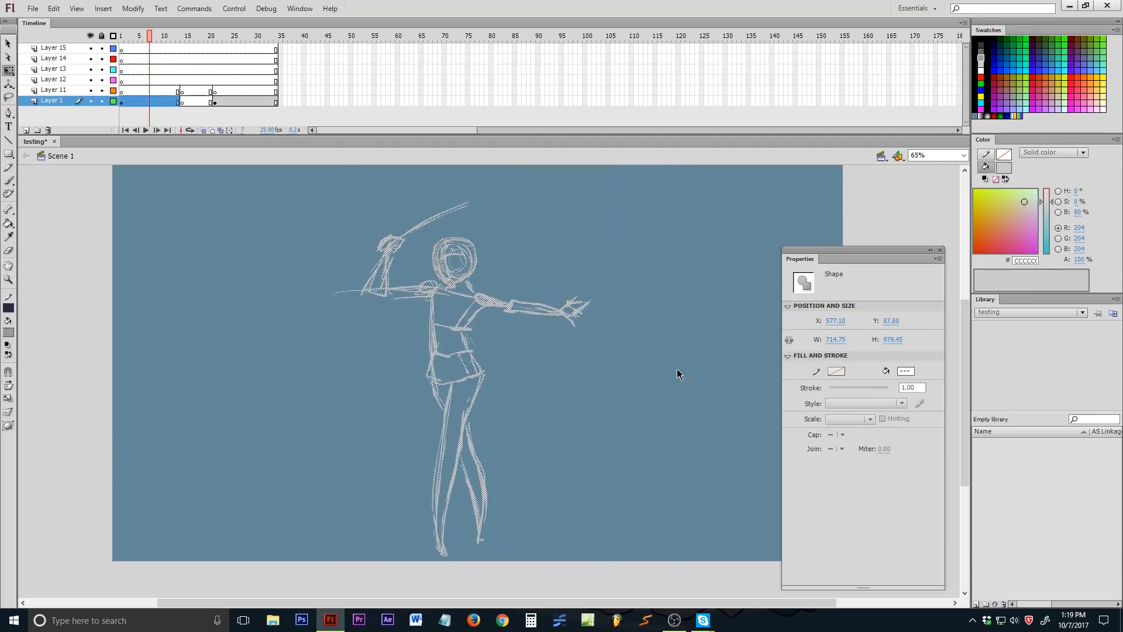
pyautogui.click(696, 389)
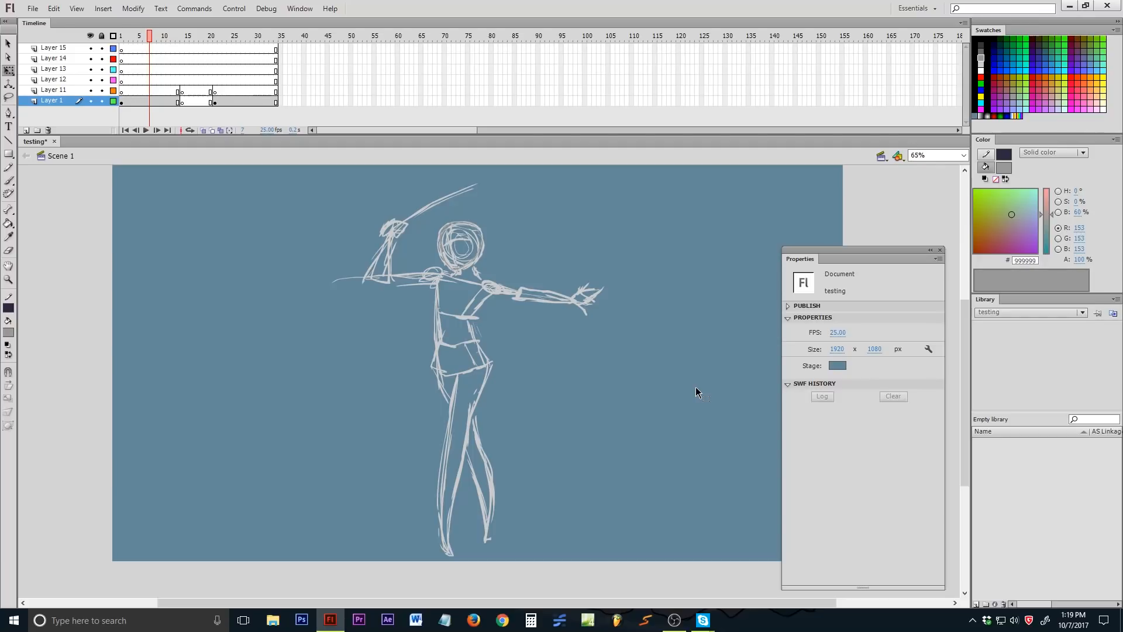
pyautogui.hotkey('ctrl', 't')
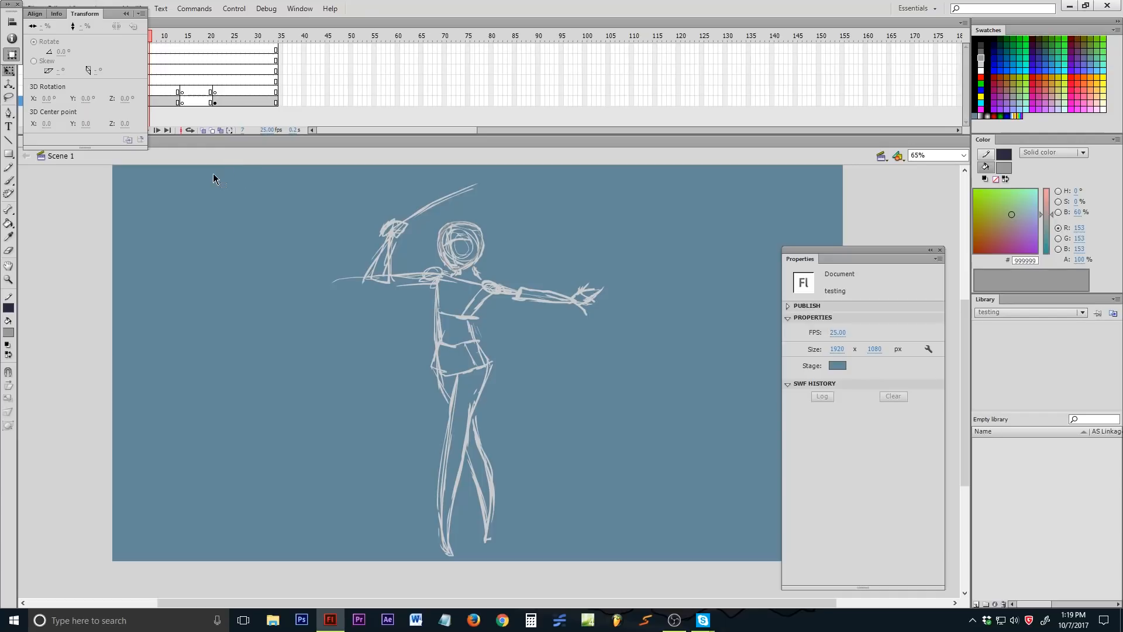
pyautogui.moveTo(146, 20); pyautogui.dragTo(192, 106)
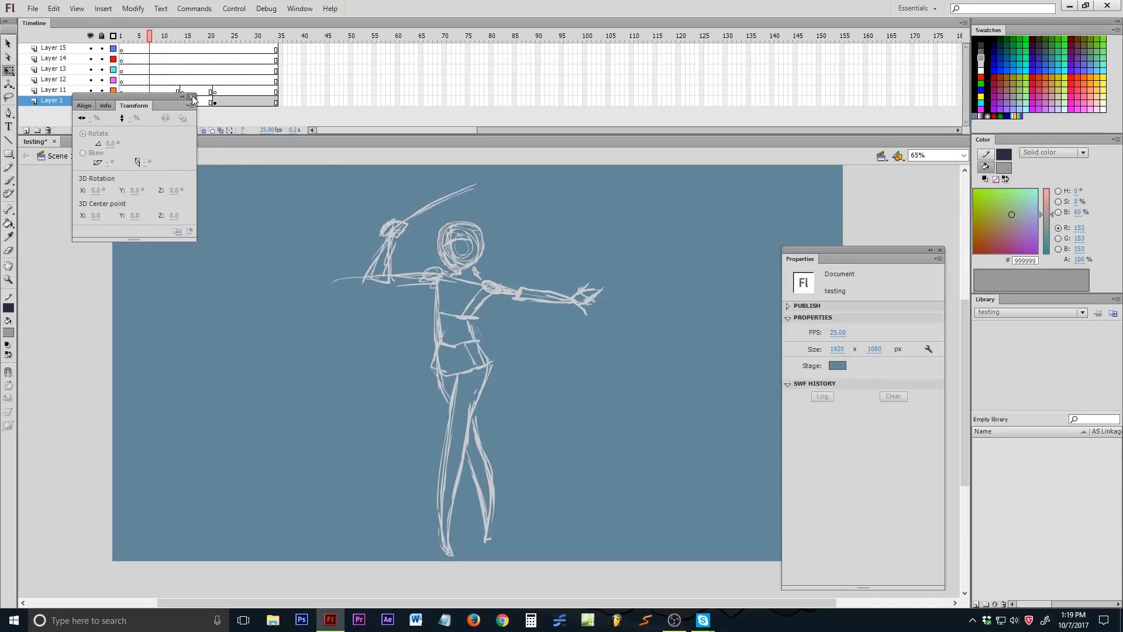
pyautogui.click(192, 96)
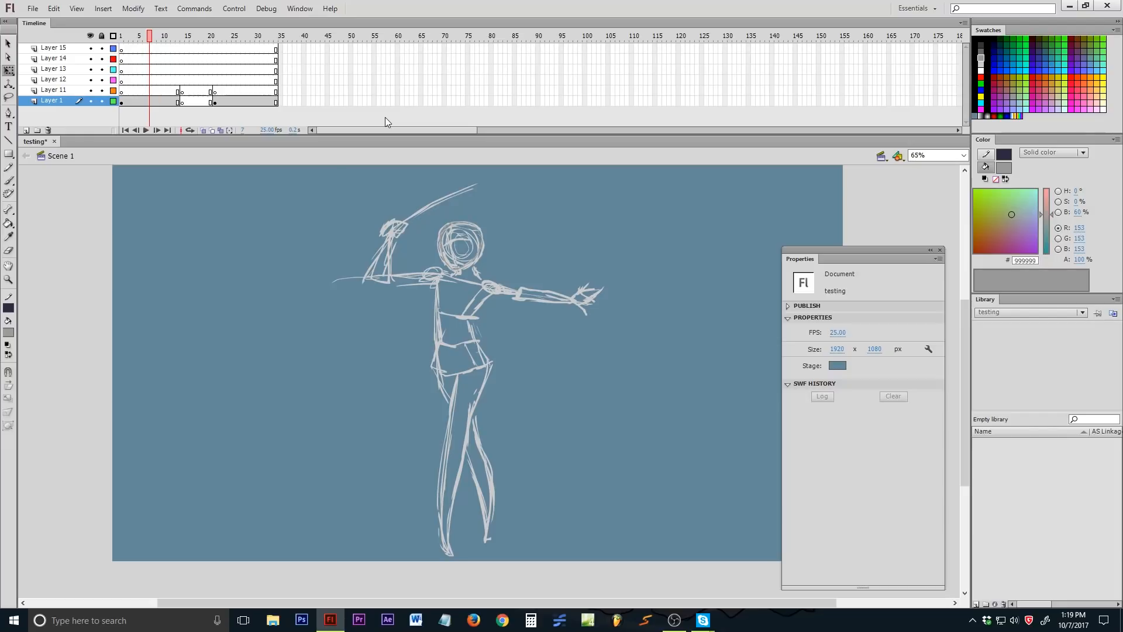
# - Turn on multiple-frame editing and place the playhead at frame 12 so the range covers both key poses
pyautogui.moveTo(190, 45)
pyautogui.mouseDown()
pyautogui.moveTo(200, 47)
pyautogui.moveTo(150, 45)
pyautogui.moveTo(132, 78)
pyautogui.moveTo(276, 79)
pyautogui.moveTo(112, 85)
pyautogui.mouseUp()
pyautogui.click(201, 102)
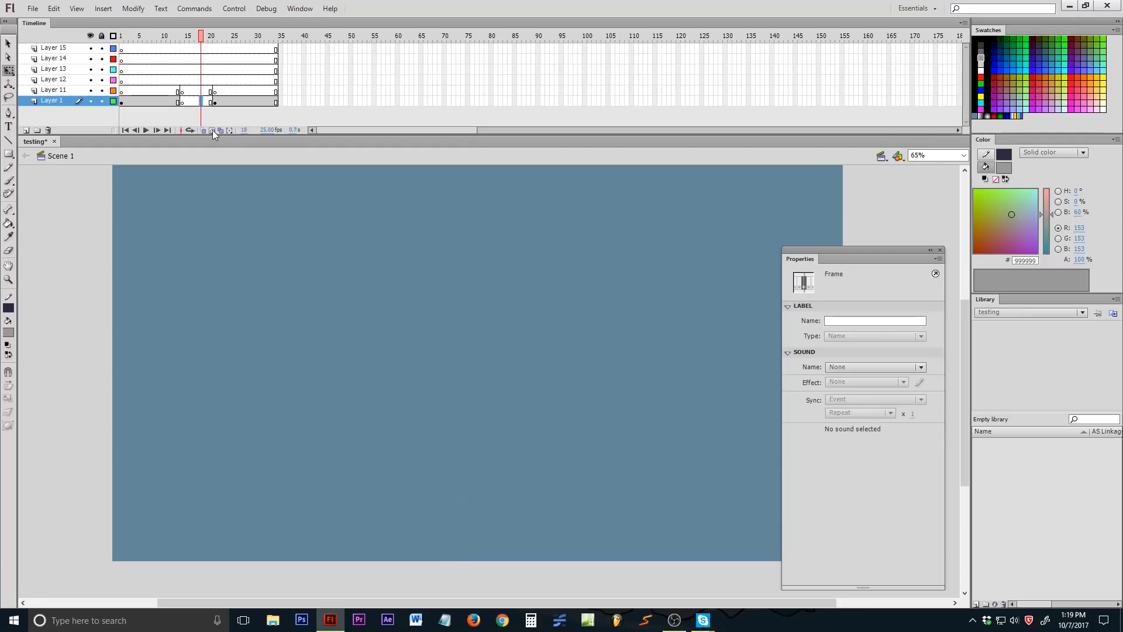
pyautogui.click(222, 129)
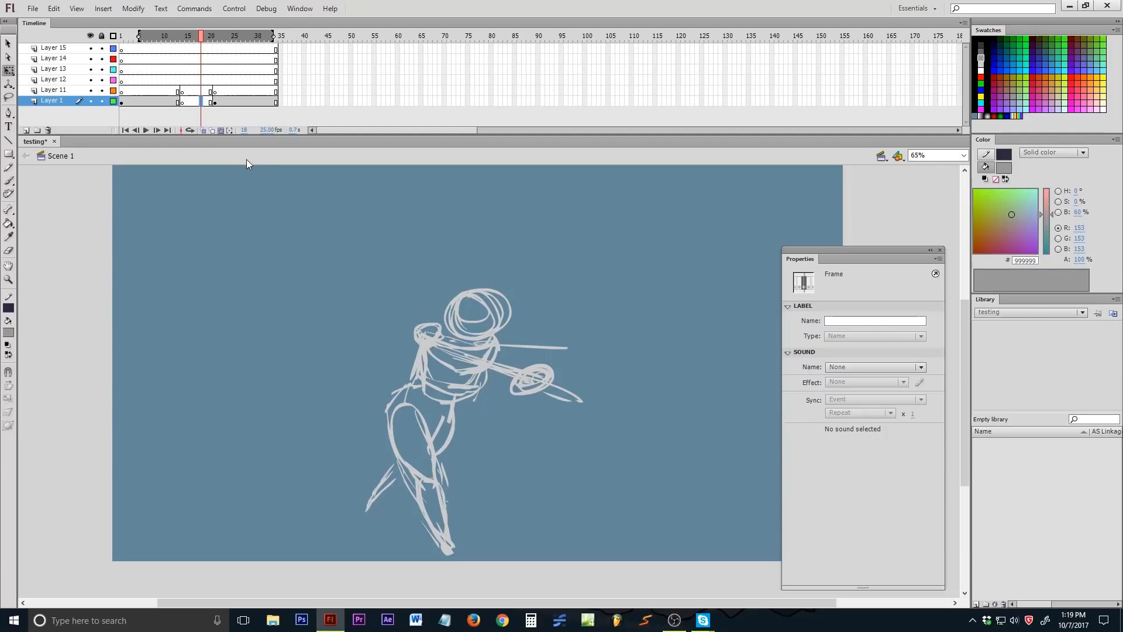
pyautogui.click(216, 37)
pyautogui.click(165, 39)
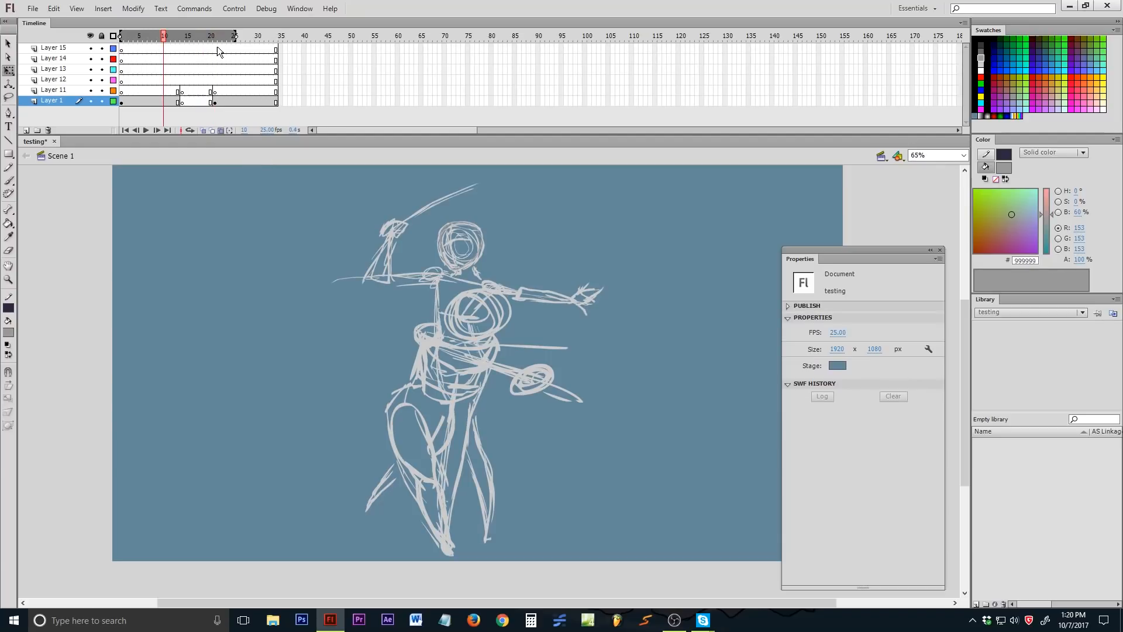
pyautogui.click(213, 43)
pyautogui.click(173, 40)
# - Start the multiple-frame range at frame 12 and select both key poses together with Free Transform
pyautogui.press('z')
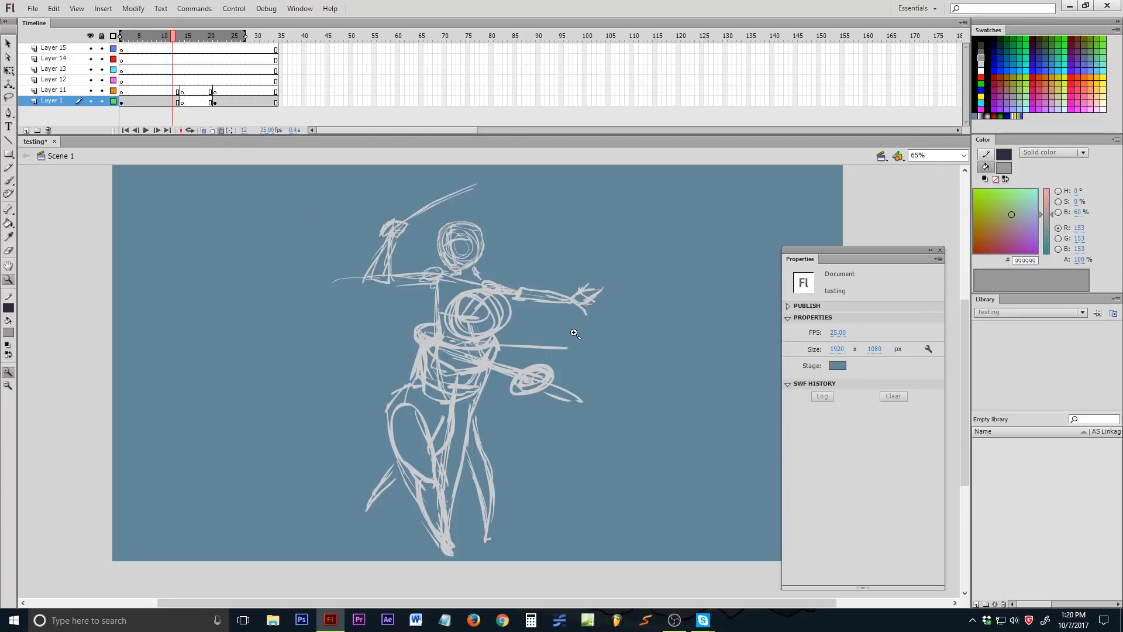
pyautogui.keyDown('alt'); pyautogui.click(575, 333); pyautogui.keyUp('alt')
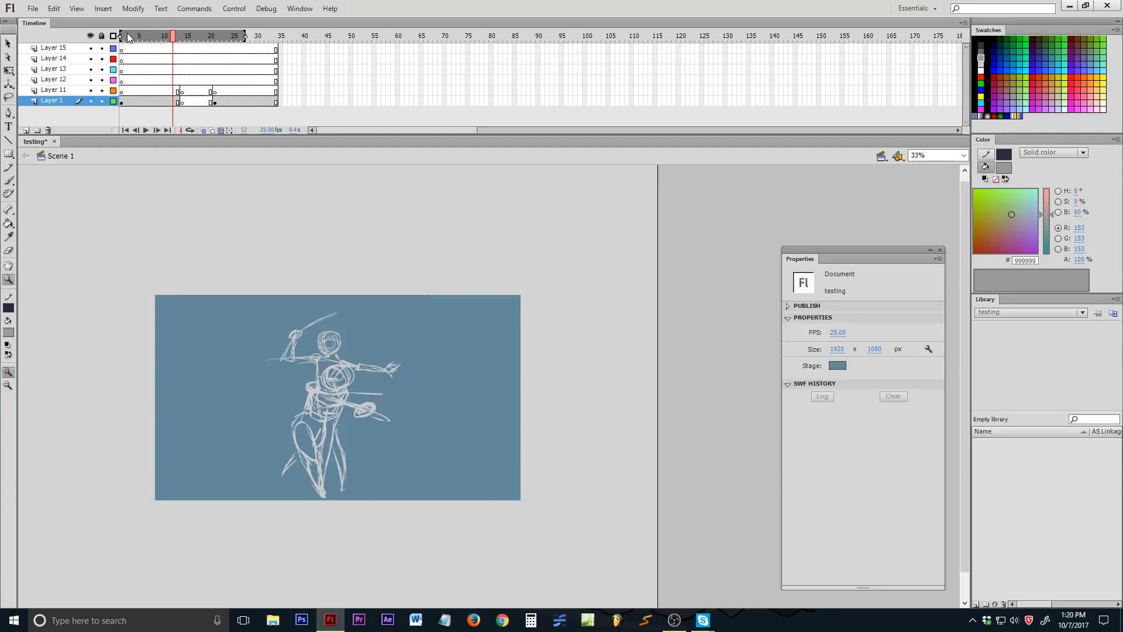
pyautogui.moveTo(121, 36); pyautogui.dragTo(163, 41)
pyautogui.click(8, 70)
pyautogui.moveTo(186, 279); pyautogui.dragTo(521, 608)
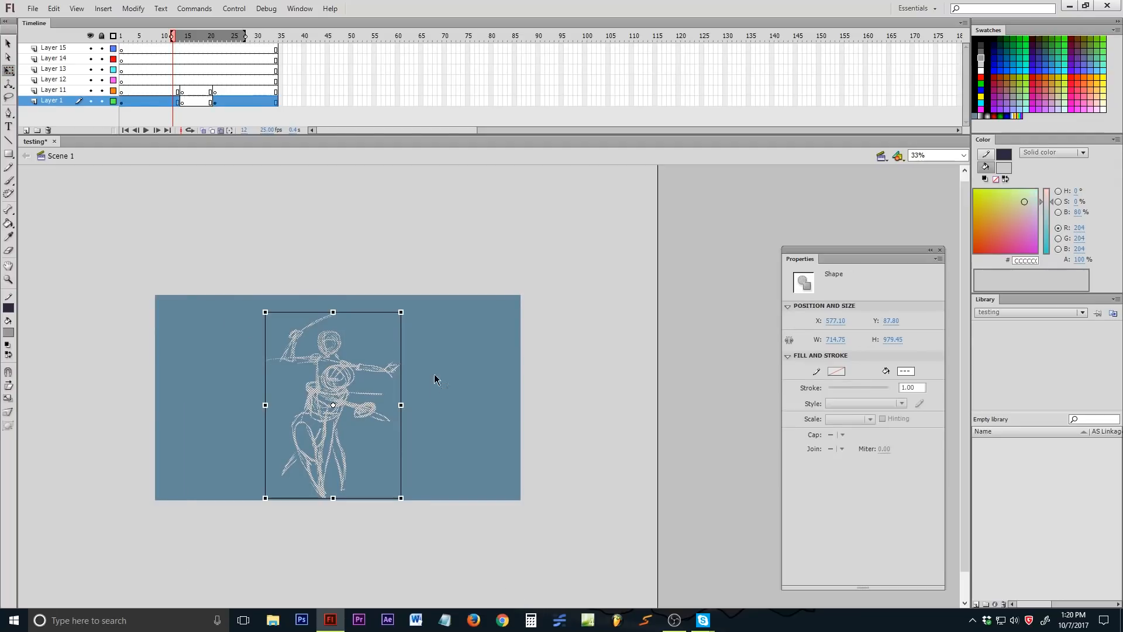
pyautogui.click(219, 131)
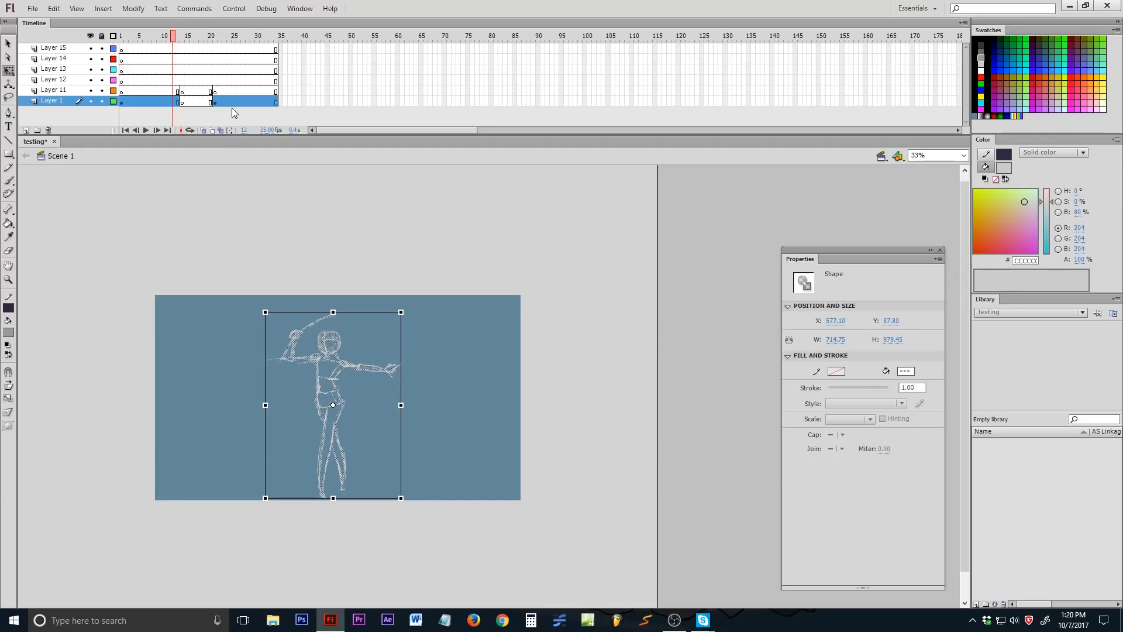
pyautogui.click(220, 130)
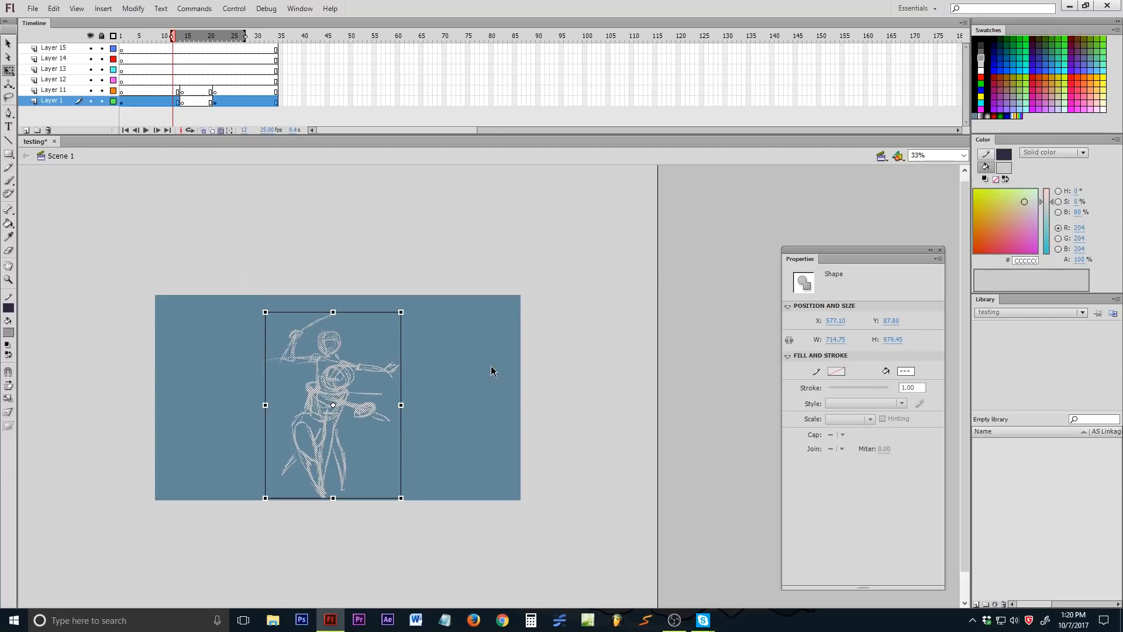
# - Try moving both key poses together to the stage's right edge, about X 1382, Y 94, and undo the move
pyautogui.moveTo(346, 403); pyautogui.dragTo(499, 405)
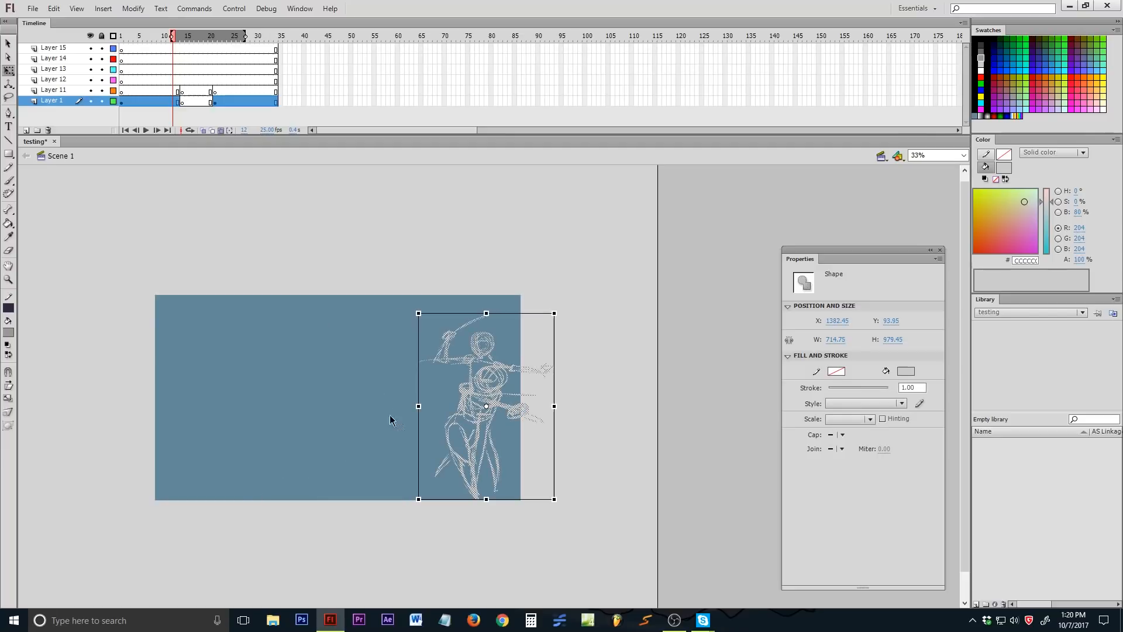
pyautogui.hotkey('ctrl', 'z')
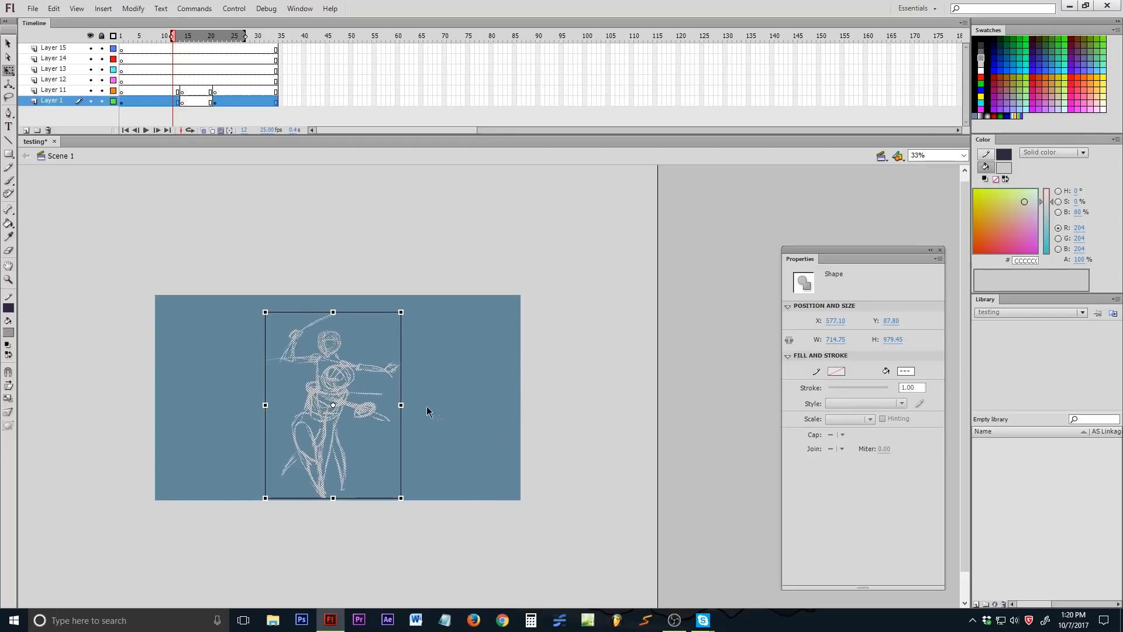
pyautogui.click(444, 414)
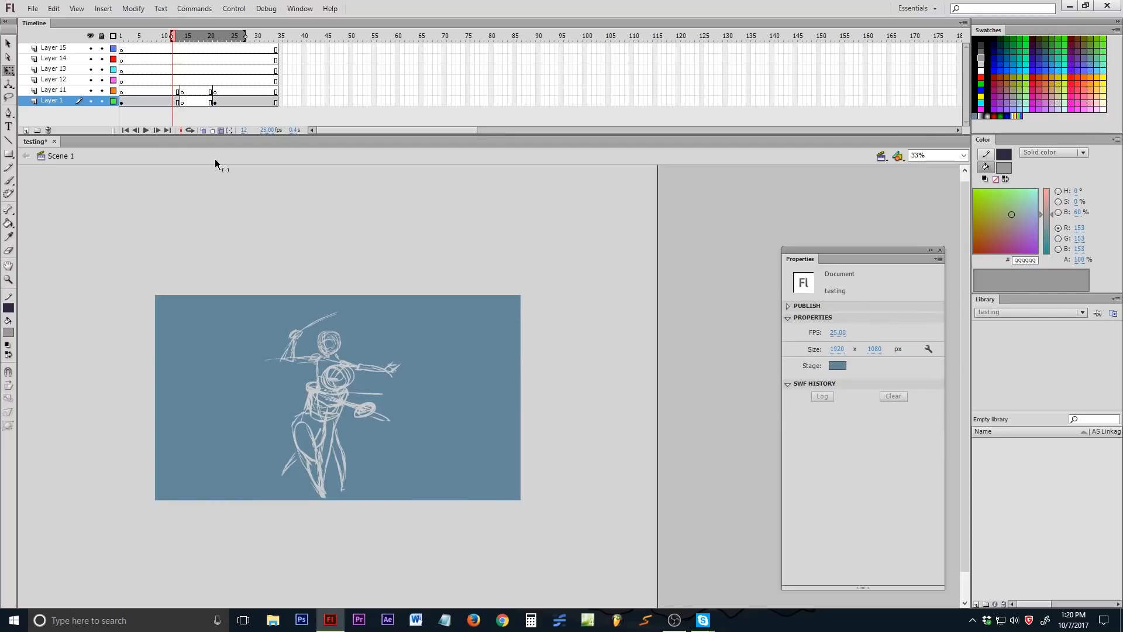
# - Turn off multiple-frame editing and insert blank keyframes every two frames on Layer 1 between the two key poses
pyautogui.click(203, 130)
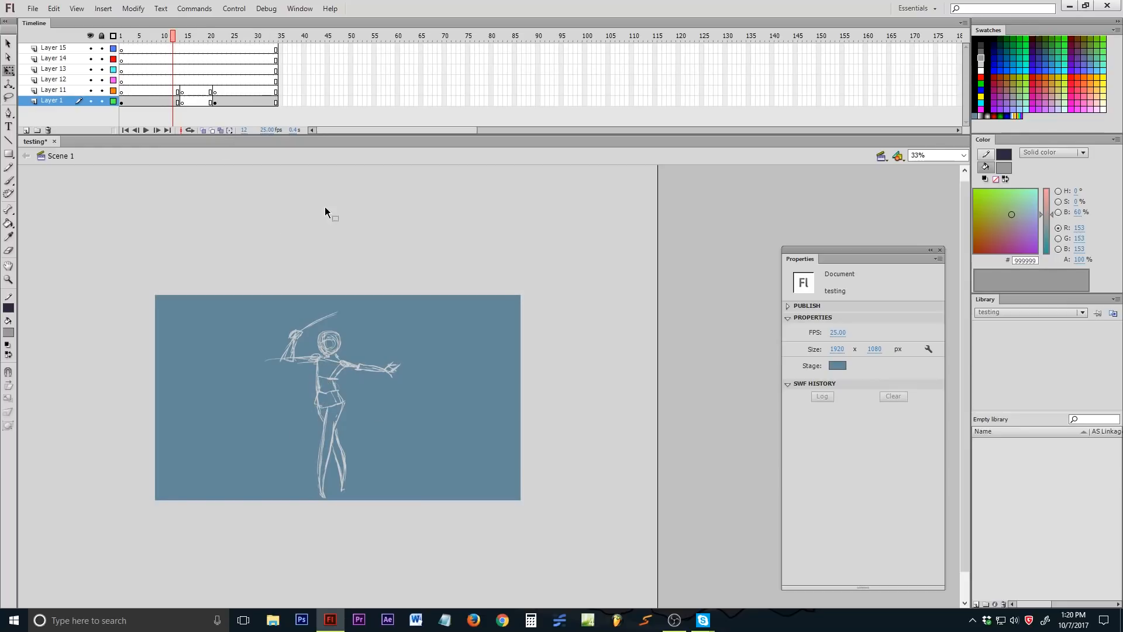
pyautogui.click(192, 101)
pyautogui.click(196, 99)
pyautogui.click(187, 97)
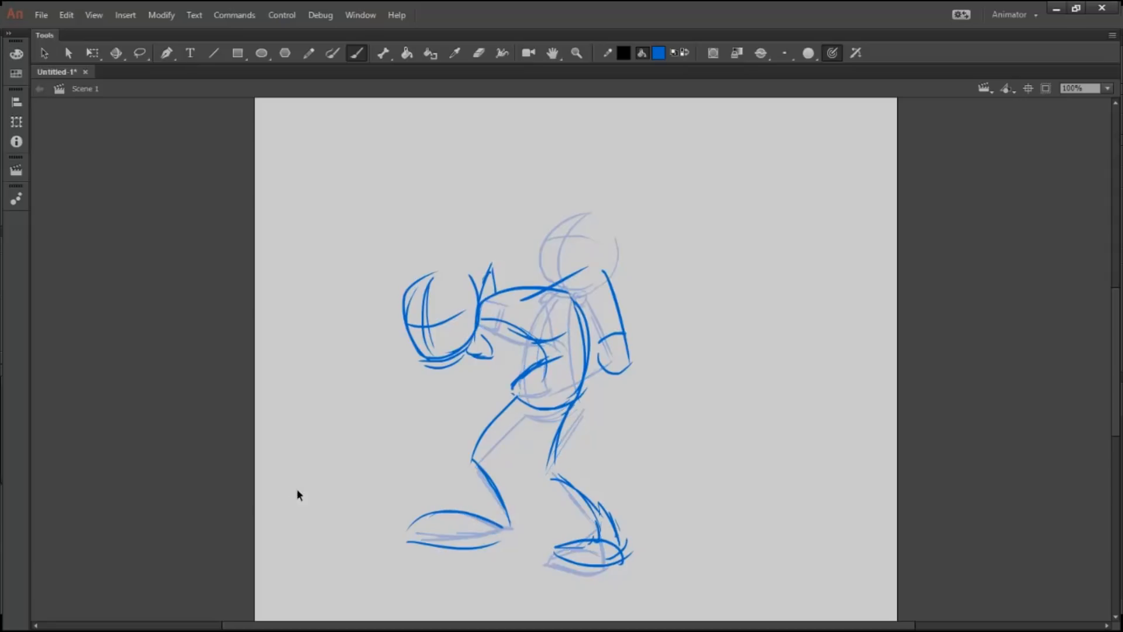
# - Switch to Animate and toggle onion skinning off and back on to compare the crouching character's poses
pyautogui.hotkey('alt', 'shift', 'o')
pyautogui.hotkey('alt', 'shift', 'o')
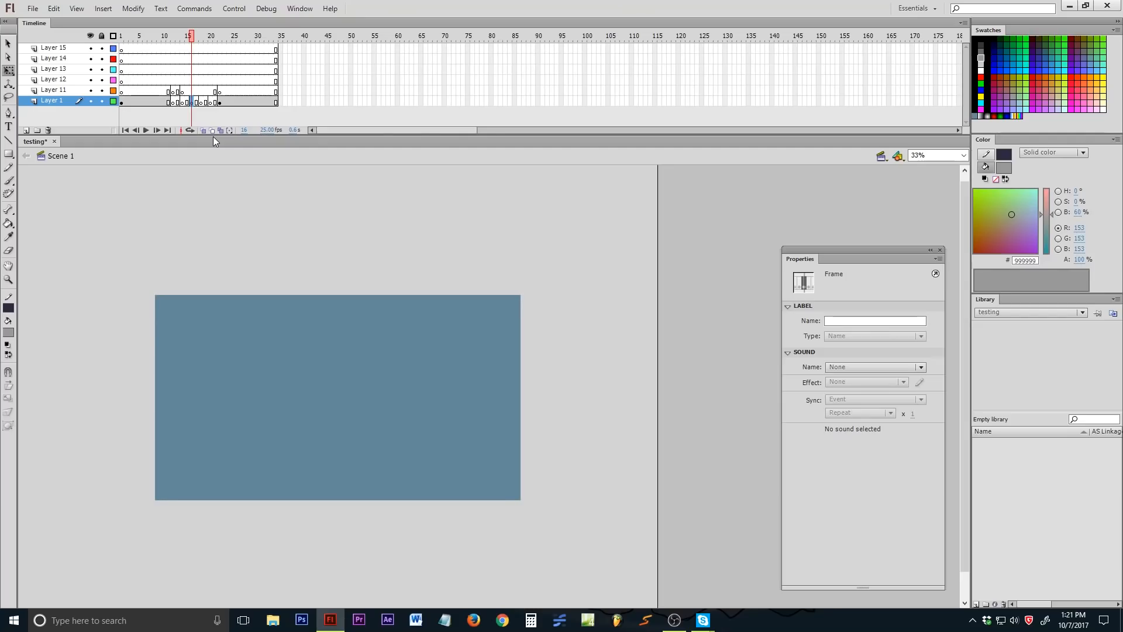
# - Switch back to Flash and insert blank keyframes at frames 16, 18 and 20 of Layer 11
pyautogui.click(191, 93)
pyautogui.press('F7')
pyautogui.click(201, 92)
pyautogui.press('F7')
pyautogui.click(210, 92)
pyautogui.click(216, 99)
pyautogui.click(161, 92)
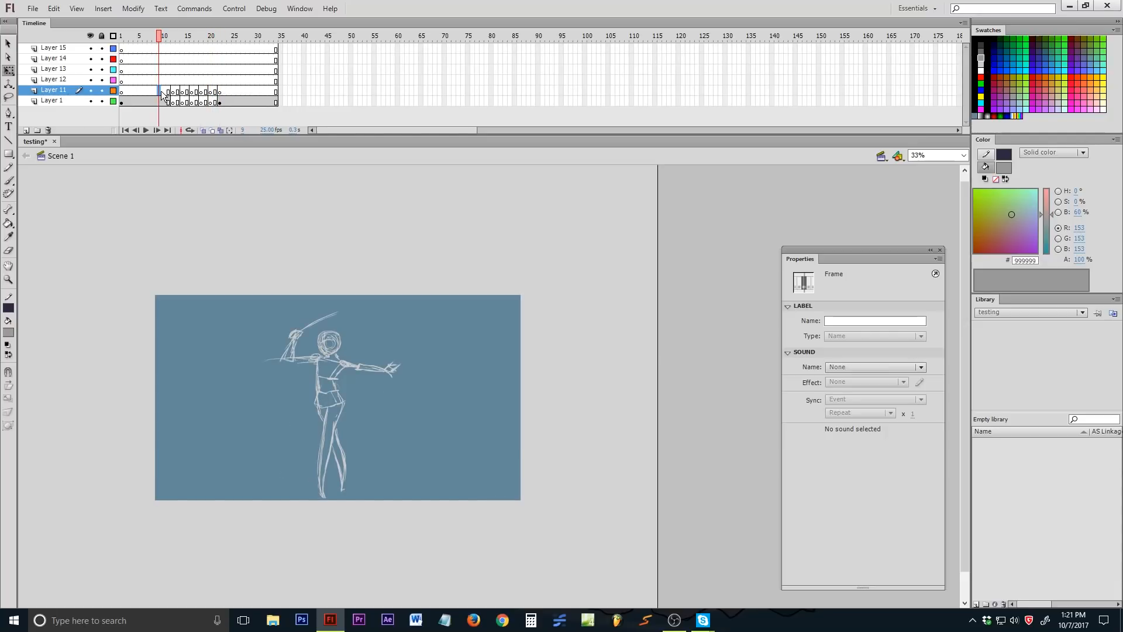
# - Turn on onion skinning, widen its range to span both key poses, and select frame 16 of Layer 1
pyautogui.click(222, 101)
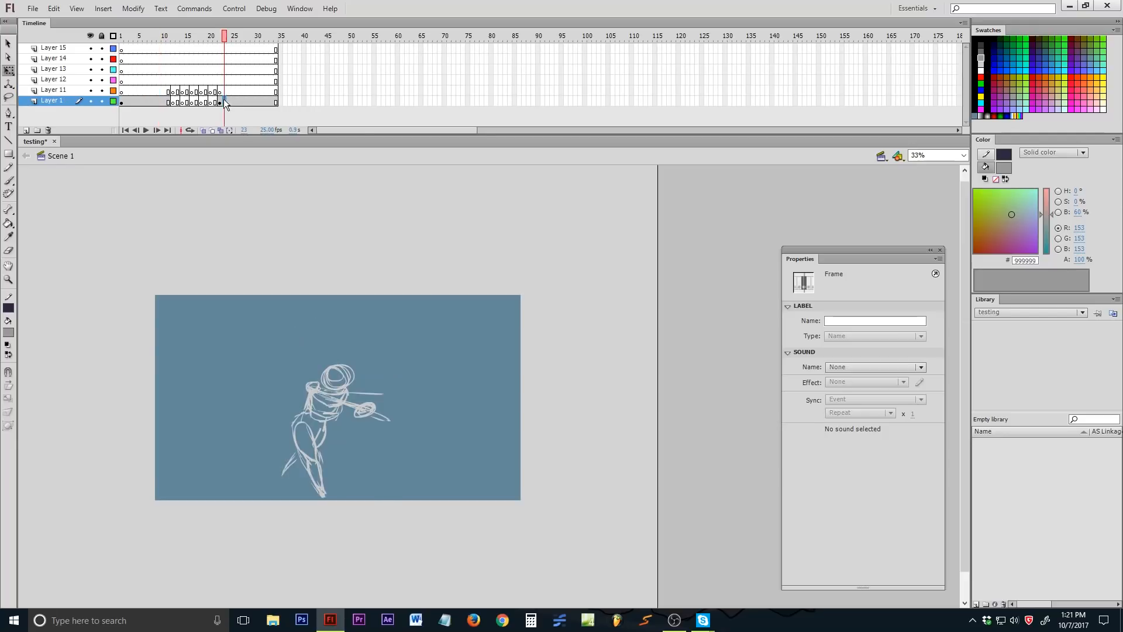
pyautogui.click(203, 130)
pyautogui.moveTo(224, 36)
pyautogui.mouseDown()
pyautogui.moveTo(148, 36)
pyautogui.moveTo(140, 62)
pyautogui.mouseUp()
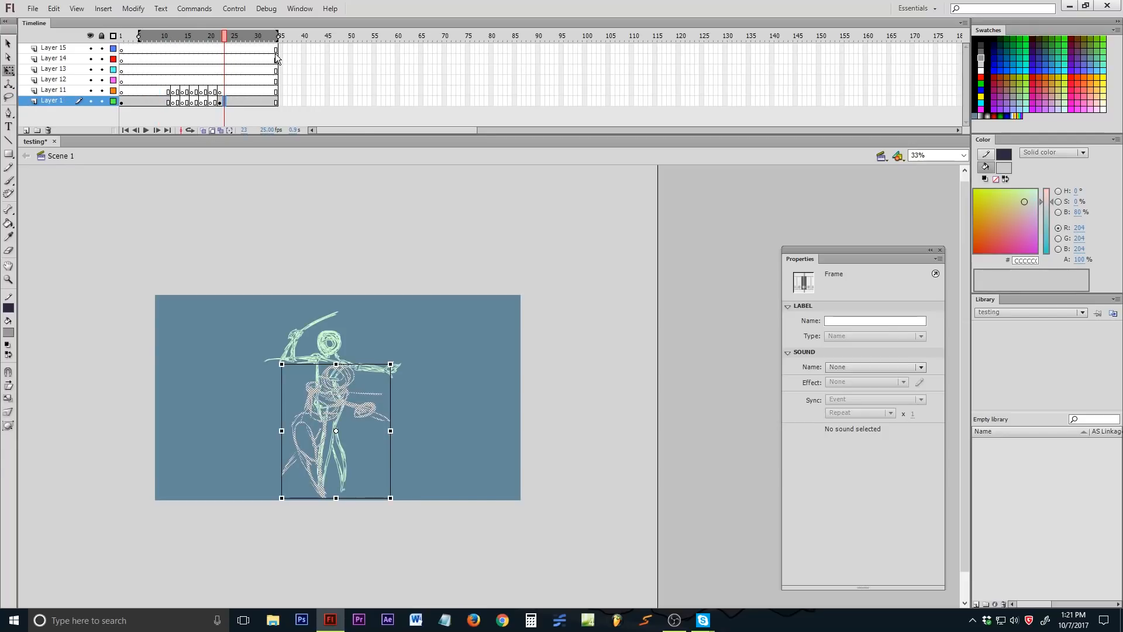
pyautogui.click(191, 102)
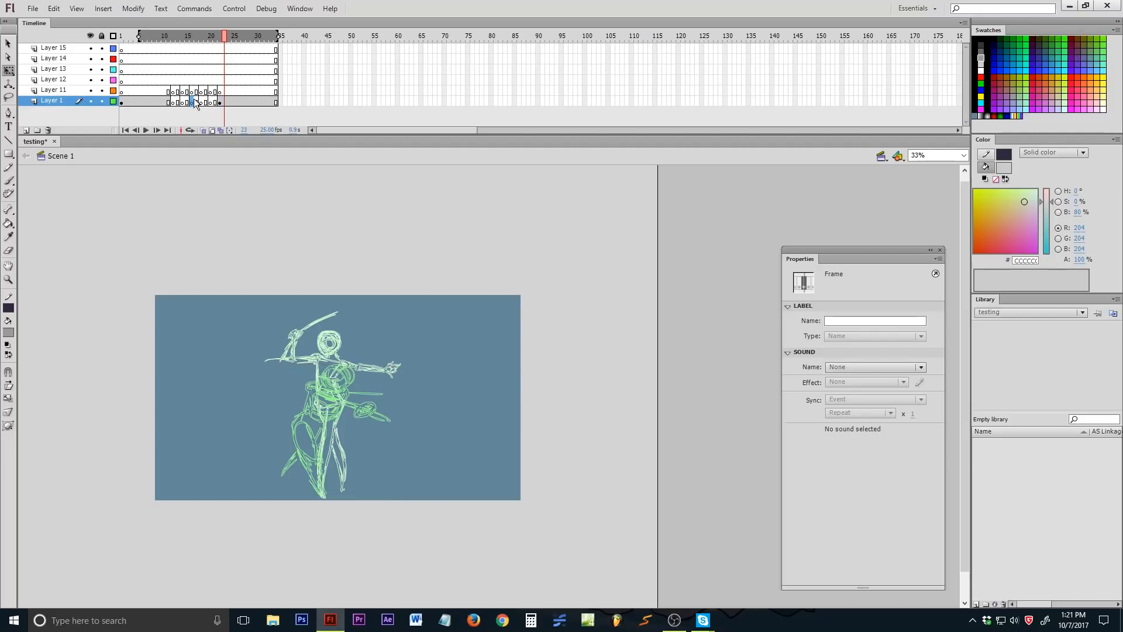
pyautogui.press('z')
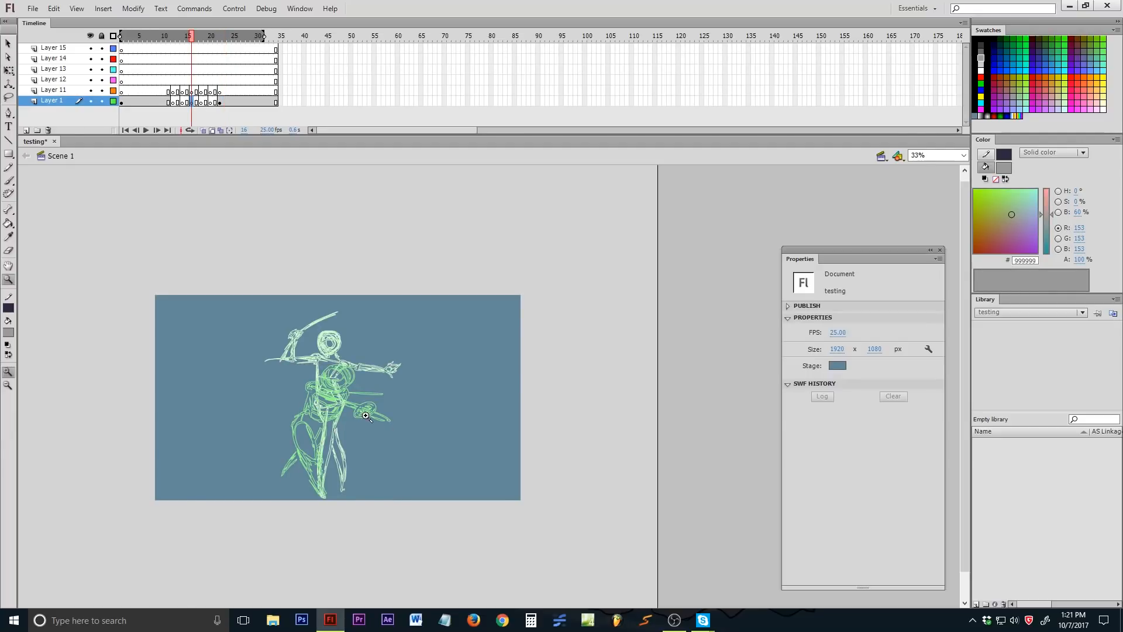
# - Brush a small grey guide mark on the upper leg of the standing pose at frame 9 of Layer 1
pyautogui.click(366, 415)
pyautogui.click(154, 102)
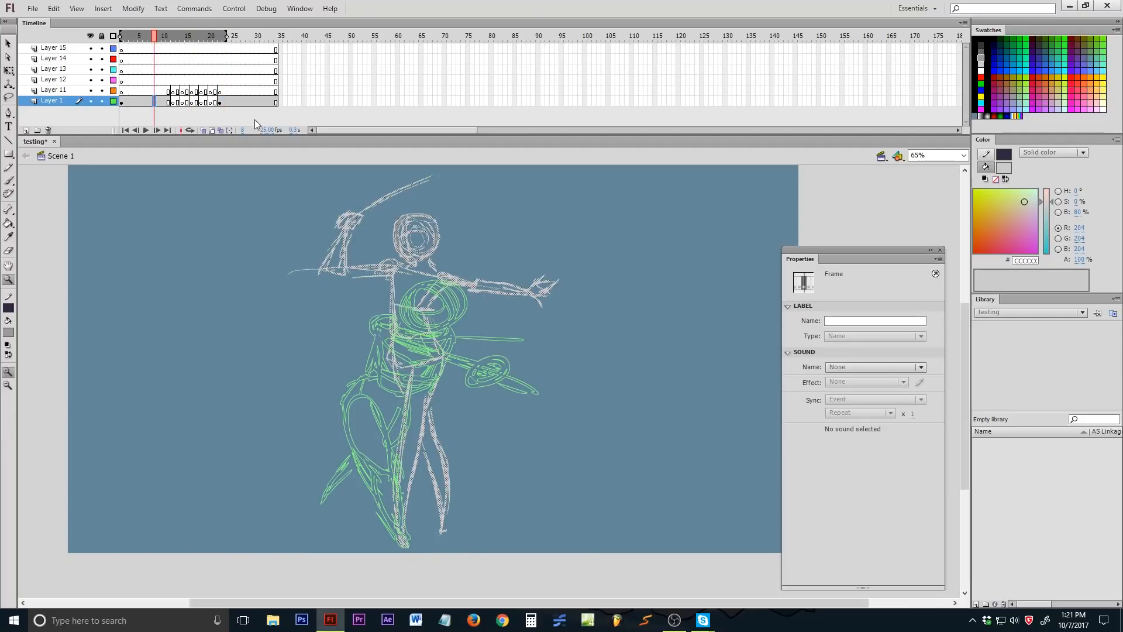
pyautogui.click(437, 437)
pyautogui.press('b')
pyautogui.moveTo(404, 442); pyautogui.dragTo(413, 428)
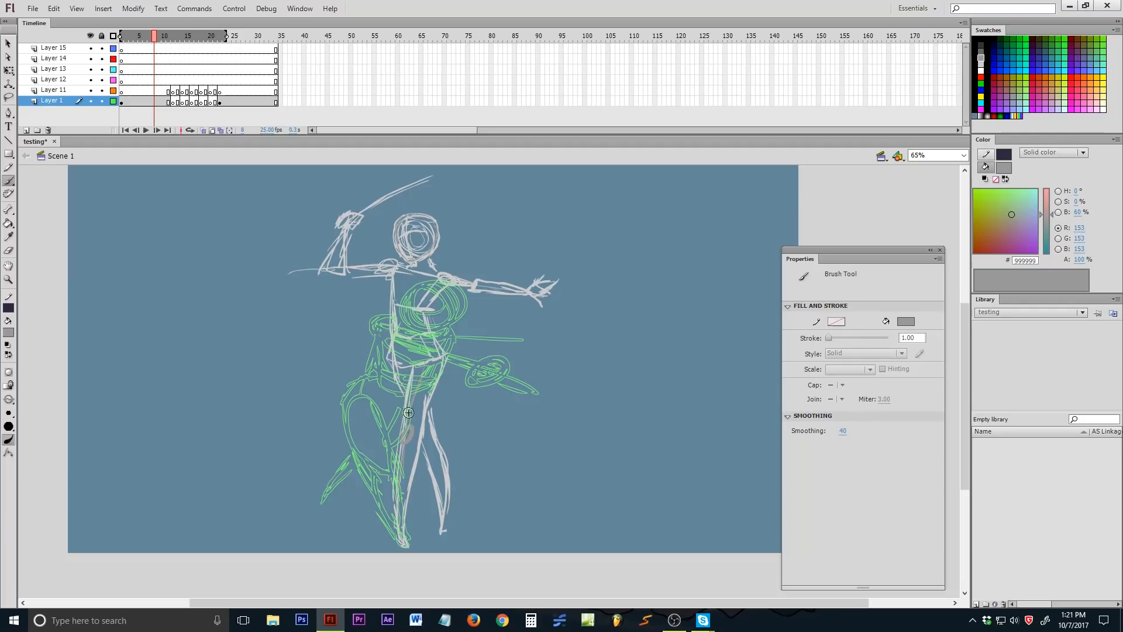
# - Sketch a rough grey in-between pose at frame 16 of Layer 1 with bent legs, a lowered torso and both arms
pyautogui.click(192, 101)
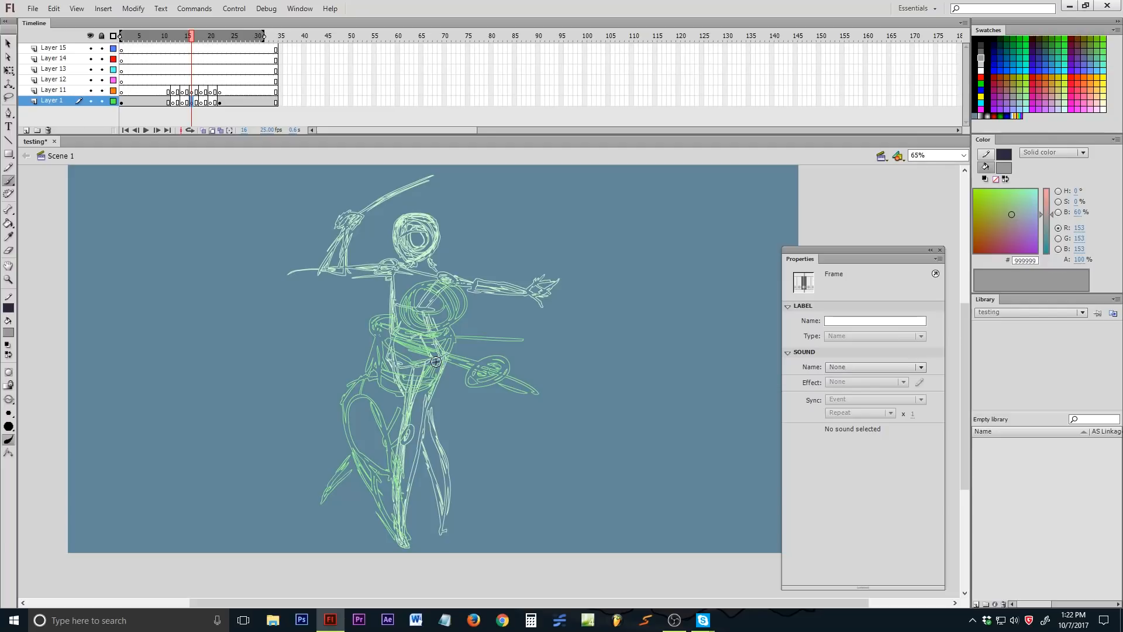
pyautogui.moveTo(377, 510); pyautogui.dragTo(348, 471)
pyautogui.moveTo(363, 420)
pyautogui.mouseDown()
pyautogui.moveTo(443, 509)
pyautogui.moveTo(452, 535)
pyautogui.moveTo(423, 472)
pyautogui.mouseUp()
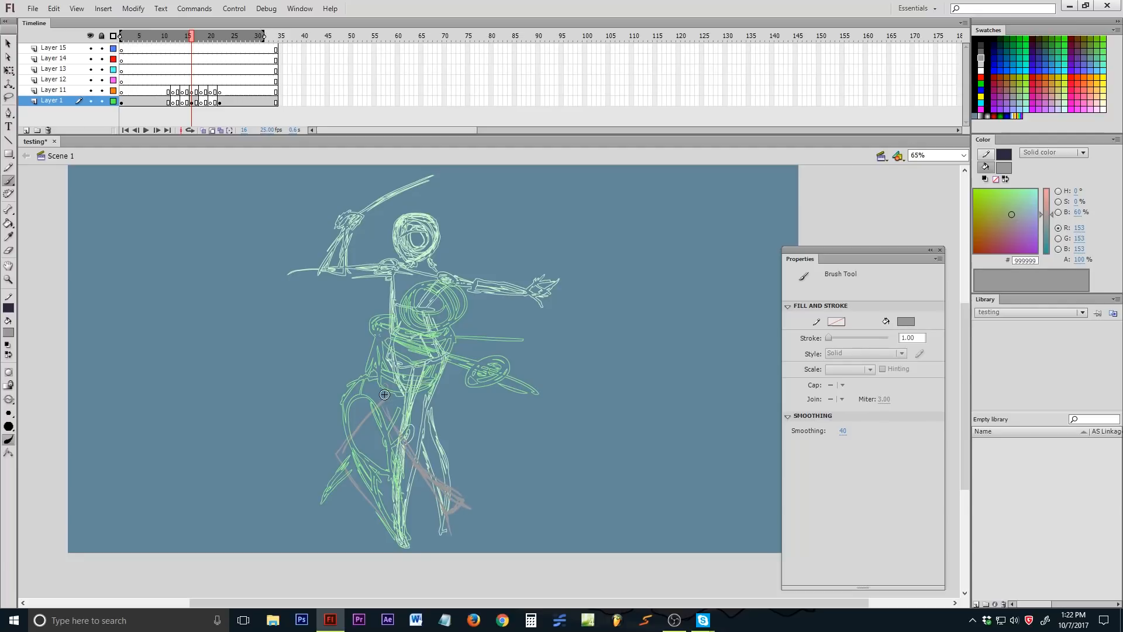
pyautogui.moveTo(381, 399); pyautogui.dragTo(339, 452)
pyautogui.moveTo(400, 396)
pyautogui.mouseDown()
pyautogui.moveTo(403, 412)
pyautogui.moveTo(338, 447)
pyautogui.mouseUp()
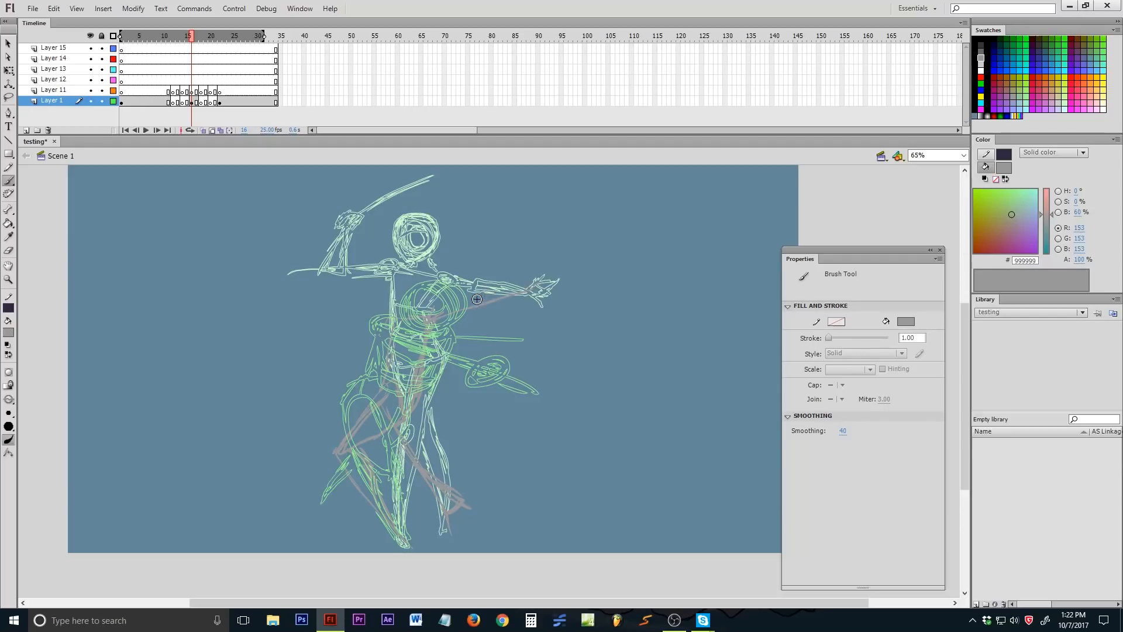
pyautogui.moveTo(334, 328)
pyautogui.mouseDown()
pyautogui.moveTo(348, 307)
pyautogui.moveTo(326, 302)
pyautogui.moveTo(364, 243)
pyautogui.moveTo(334, 280)
pyautogui.mouseUp()
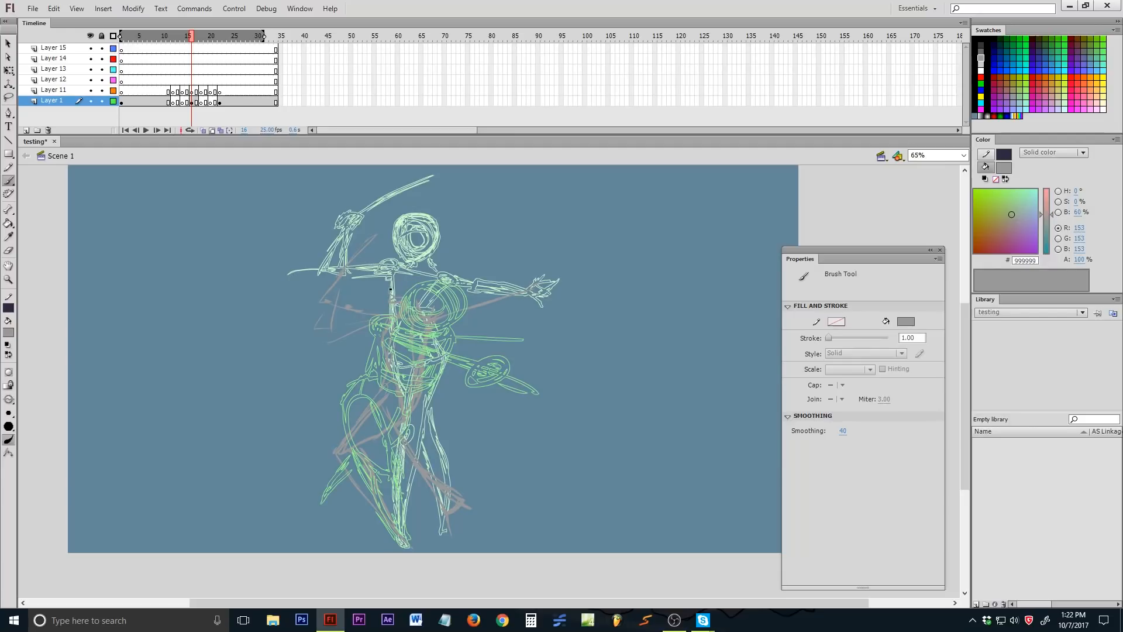
# - Refine the in-between's torso, arms and legs at frame 16 of Layer 11 with light grey CCCCCC brush strokes
pyautogui.click(192, 91)
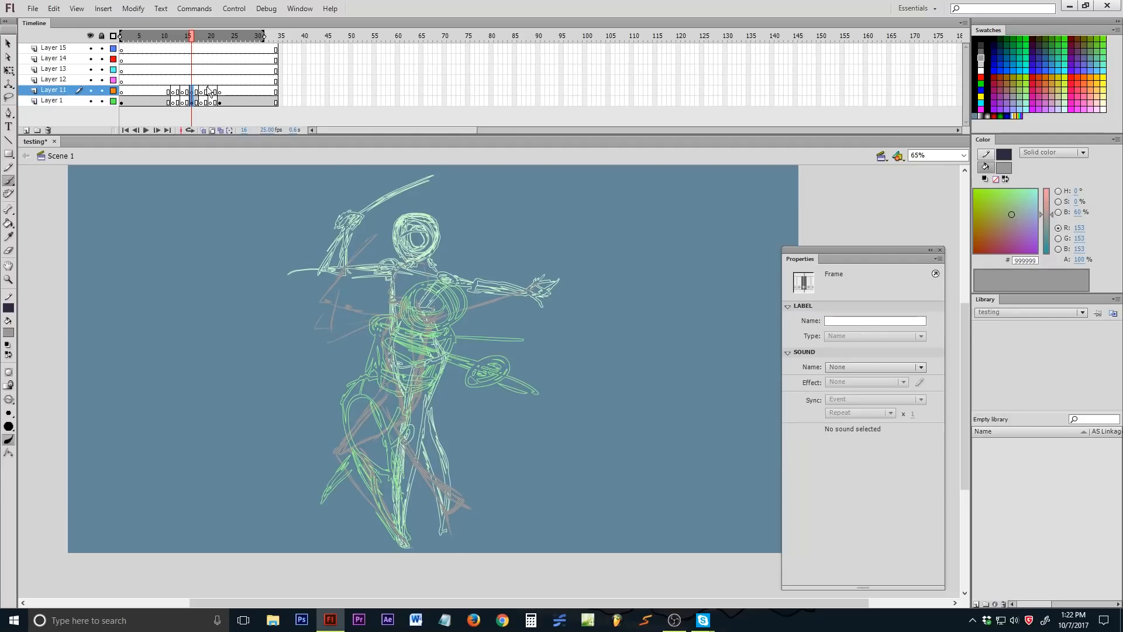
pyautogui.click(980, 63)
pyautogui.moveTo(396, 304)
pyautogui.mouseDown()
pyautogui.moveTo(416, 257)
pyautogui.moveTo(429, 284)
pyautogui.moveTo(415, 299)
pyautogui.moveTo(429, 288)
pyautogui.moveTo(393, 274)
pyautogui.moveTo(427, 264)
pyautogui.moveTo(387, 316)
pyautogui.mouseUp()
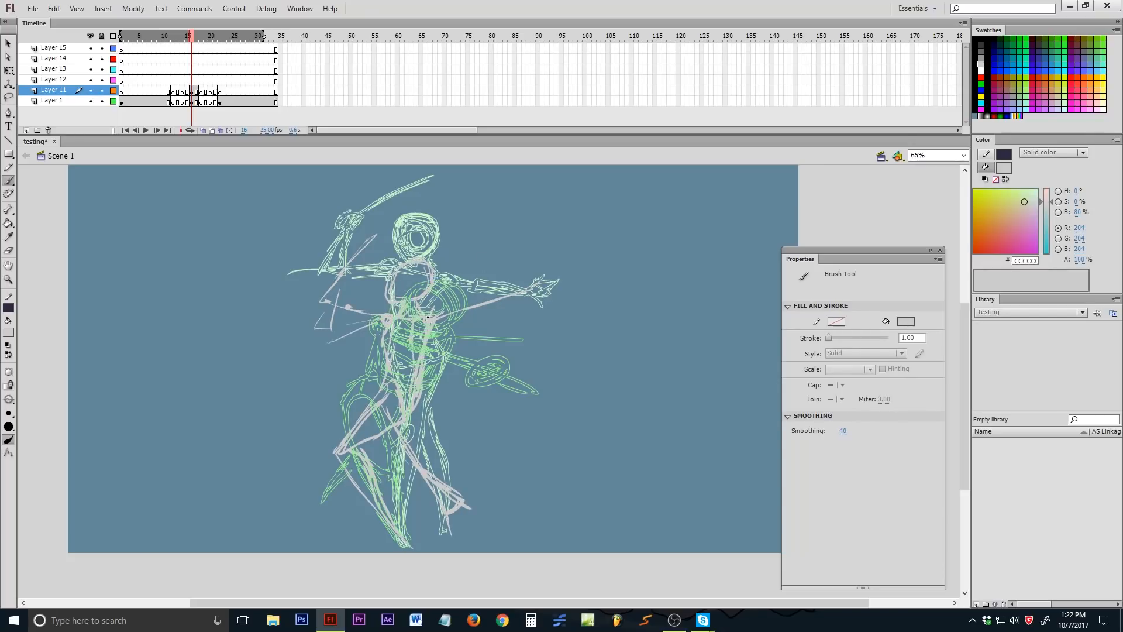
pyautogui.moveTo(461, 305)
pyautogui.mouseDown()
pyautogui.moveTo(524, 290)
pyautogui.moveTo(473, 316)
pyautogui.moveTo(462, 305)
pyautogui.mouseUp()
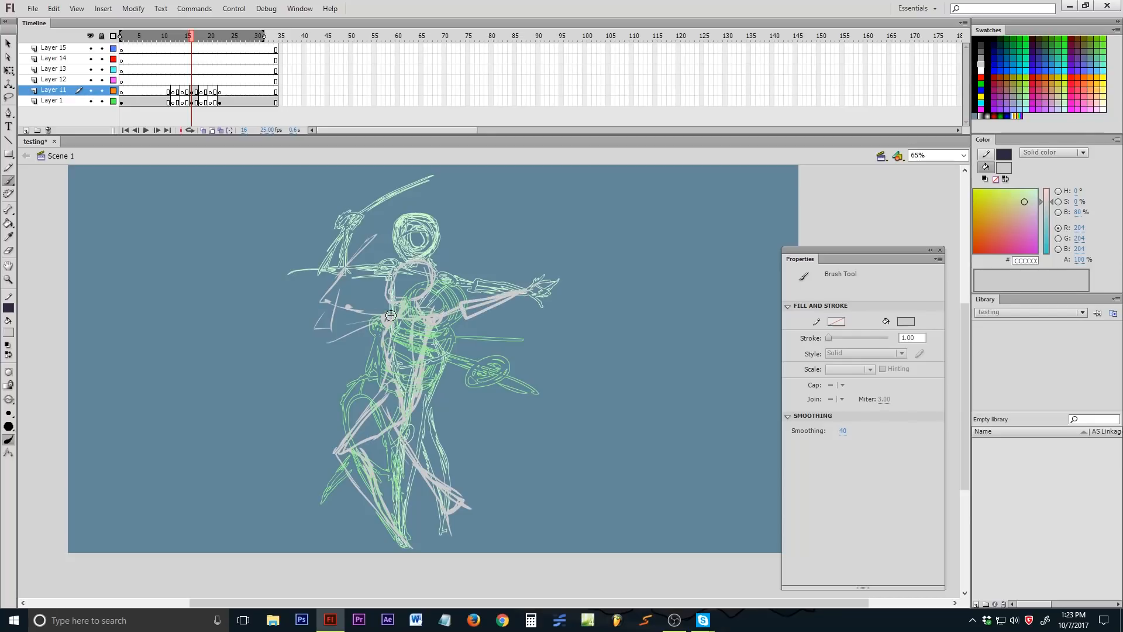
pyautogui.moveTo(346, 295); pyautogui.dragTo(364, 255)
pyautogui.moveTo(332, 305); pyautogui.dragTo(368, 239)
pyautogui.moveTo(347, 303)
pyautogui.mouseDown()
pyautogui.moveTo(389, 312)
pyautogui.moveTo(383, 325)
pyautogui.mouseUp()
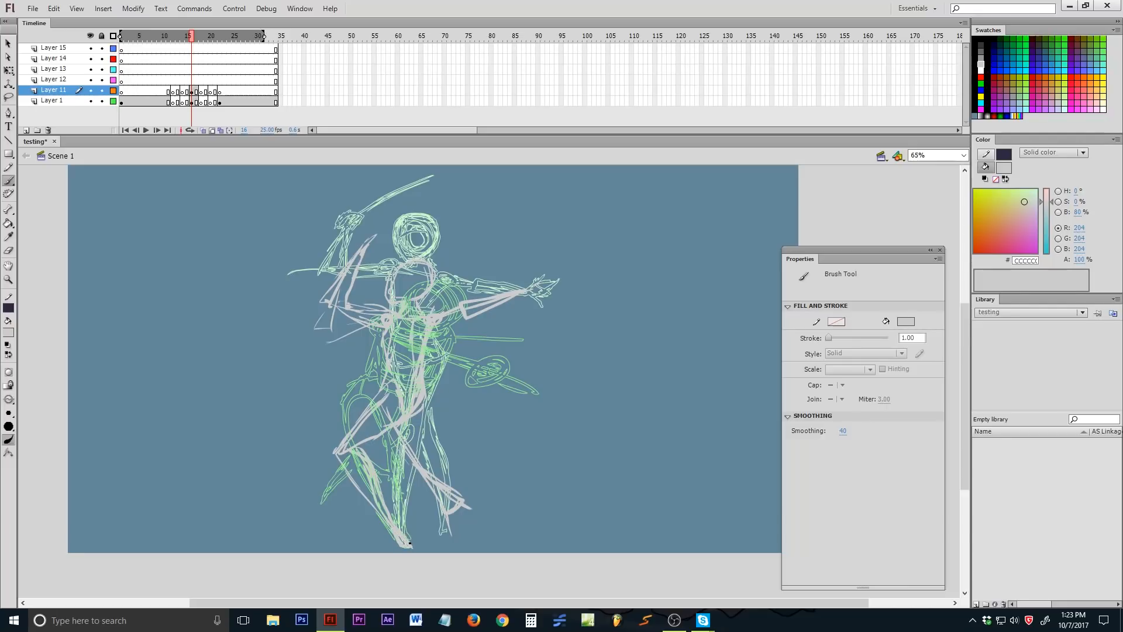
pyautogui.moveTo(466, 495); pyautogui.dragTo(446, 471)
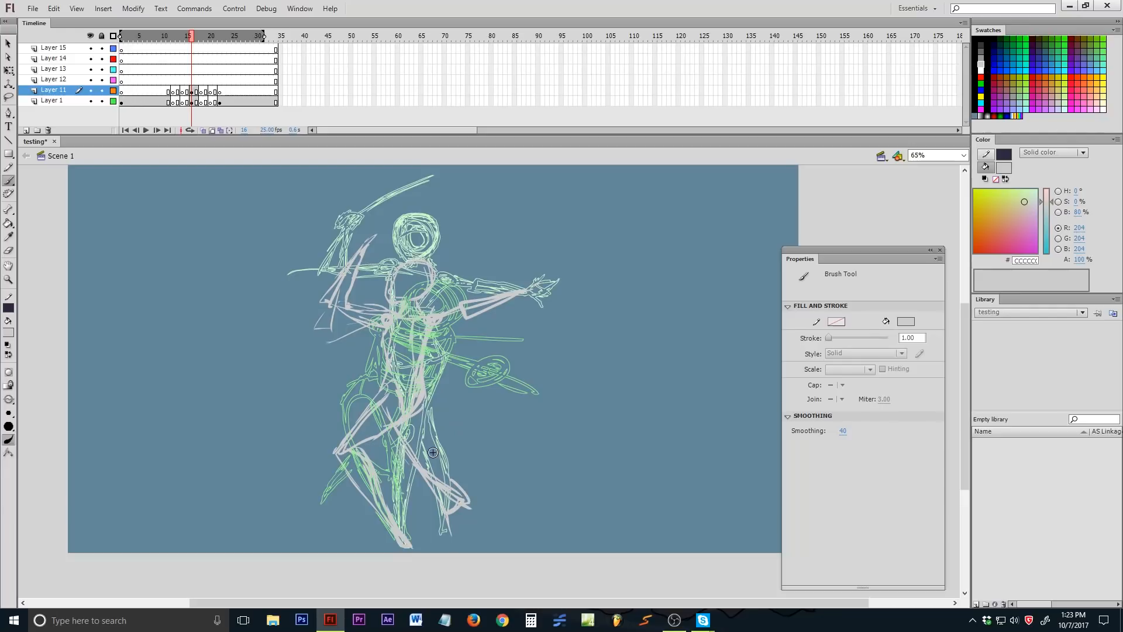
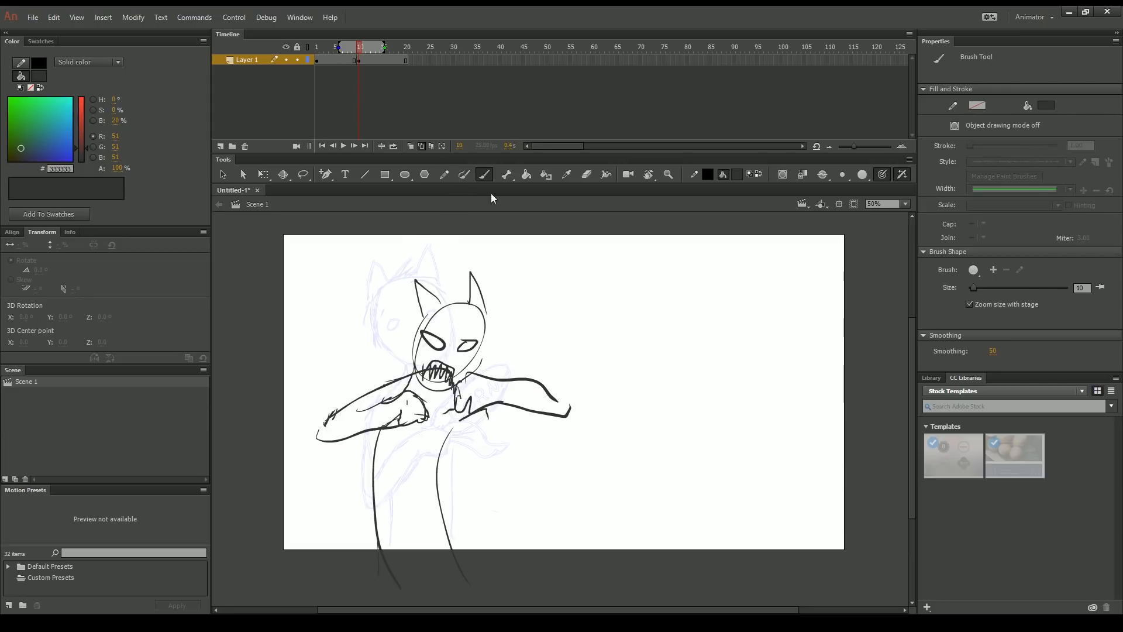
# - Switch to Animate and brush two long lines running down beside the corn-holding character's body at frame 1
pyautogui.moveTo(351, 44)
pyautogui.mouseDown()
pyautogui.moveTo(326, 46)
pyautogui.moveTo(388, 53)
pyautogui.moveTo(318, 59)
pyautogui.mouseUp()
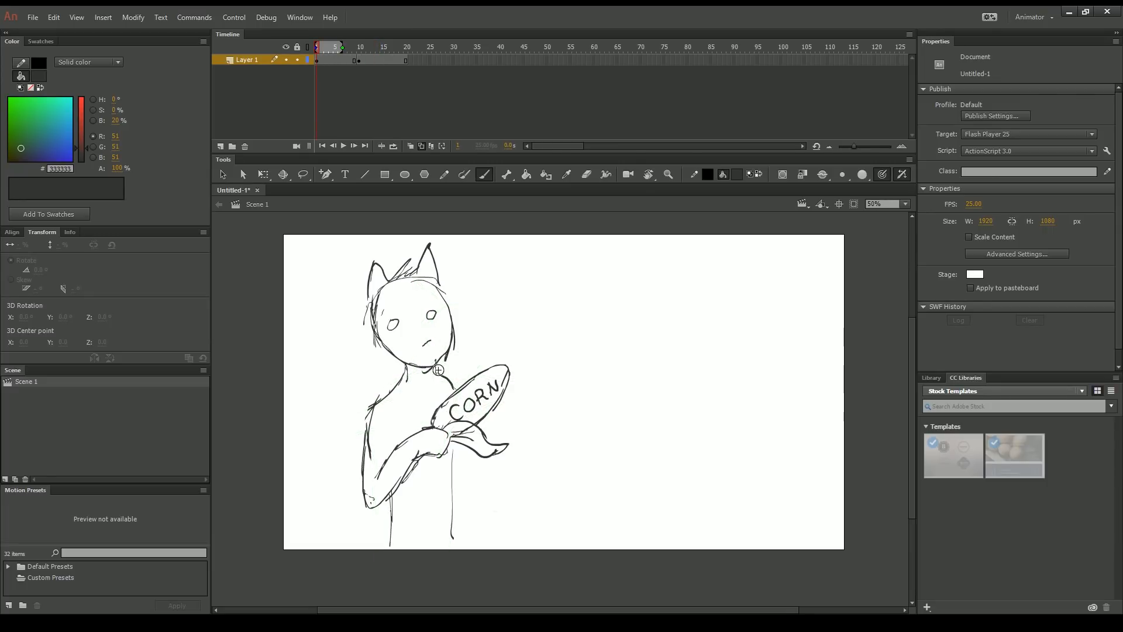
pyautogui.moveTo(466, 447); pyautogui.dragTo(492, 544)
pyautogui.moveTo(454, 507); pyautogui.dragTo(475, 562)
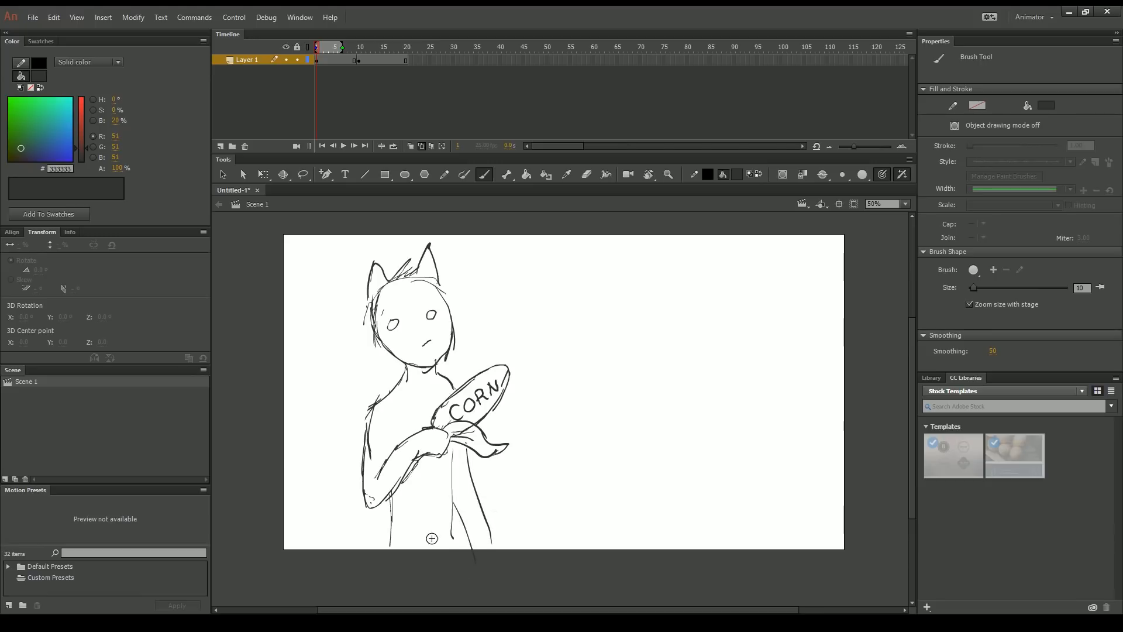
# - Draw the corn cob and its husk between the hands of the fanged pose at frame 13, redoing the unsatisfactory strokes
pyautogui.moveTo(324, 45)
pyautogui.mouseDown()
pyautogui.moveTo(379, 57)
pyautogui.moveTo(334, 60)
pyautogui.moveTo(367, 68)
pyautogui.moveTo(338, 73)
pyautogui.moveTo(405, 64)
pyautogui.moveTo(335, 62)
pyautogui.moveTo(372, 54)
pyautogui.mouseUp()
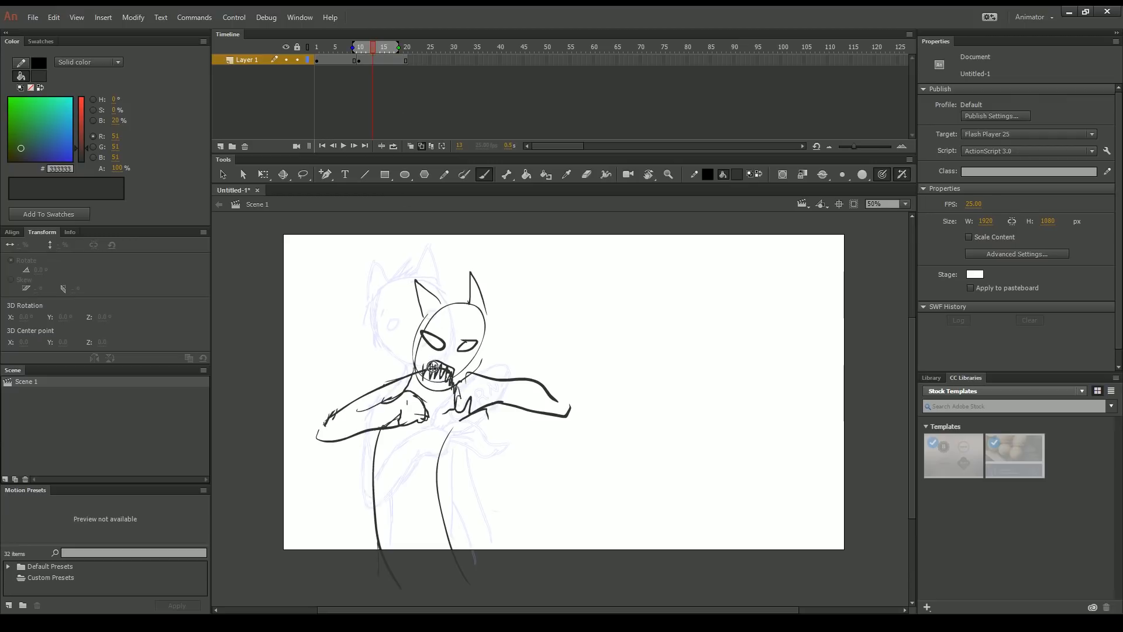
pyautogui.moveTo(413, 393); pyautogui.dragTo(447, 380)
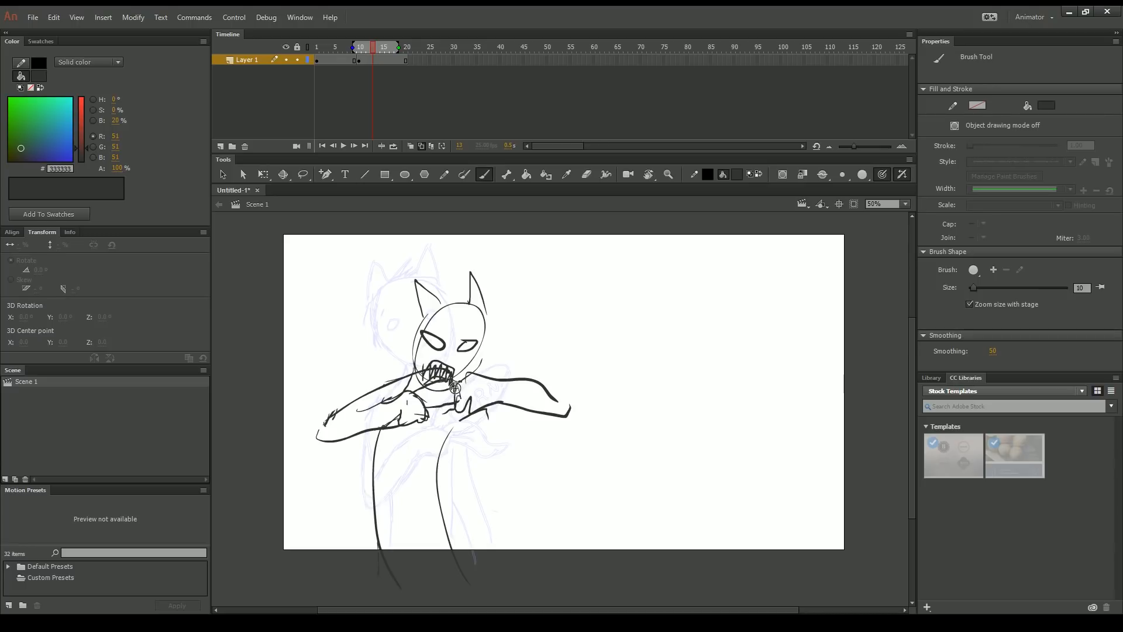
pyautogui.moveTo(436, 415); pyautogui.dragTo(443, 431)
pyautogui.hotkey('ctrl', 'z')
pyautogui.moveTo(449, 400); pyautogui.dragTo(438, 461)
pyautogui.hotkey('ctrl', 'z')
pyautogui.hotkey('ctrl', 'z')
pyautogui.moveTo(427, 410); pyautogui.dragTo(451, 455)
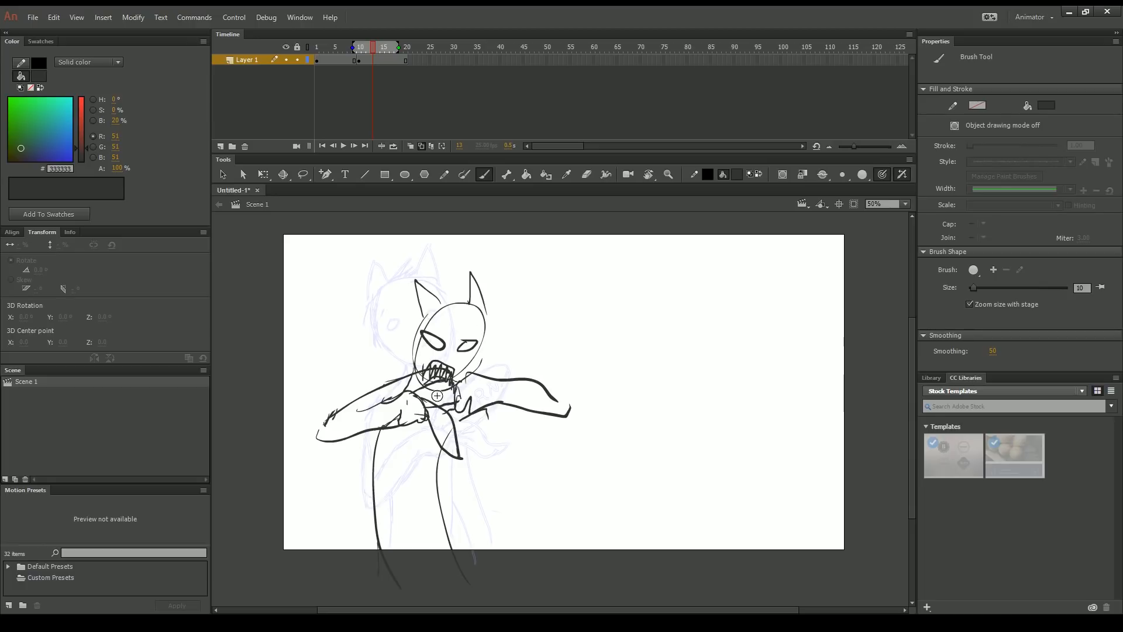
# - Erase the character's lines that overlap the newly drawn corn cob, leaving the Brush tool active
pyautogui.press('e')
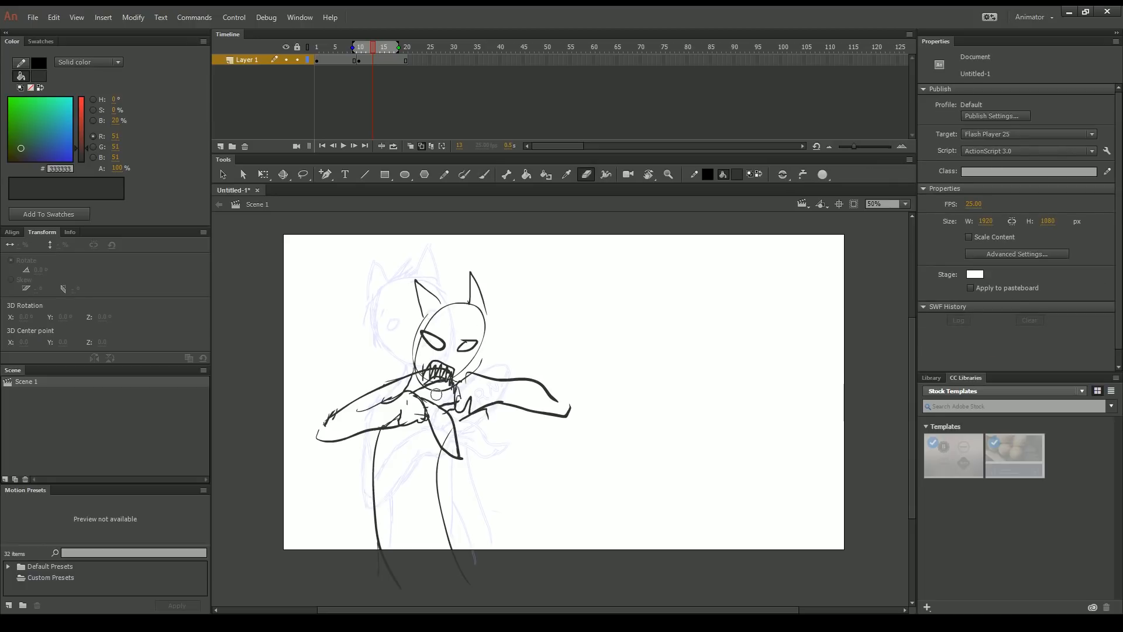
pyautogui.press('b')
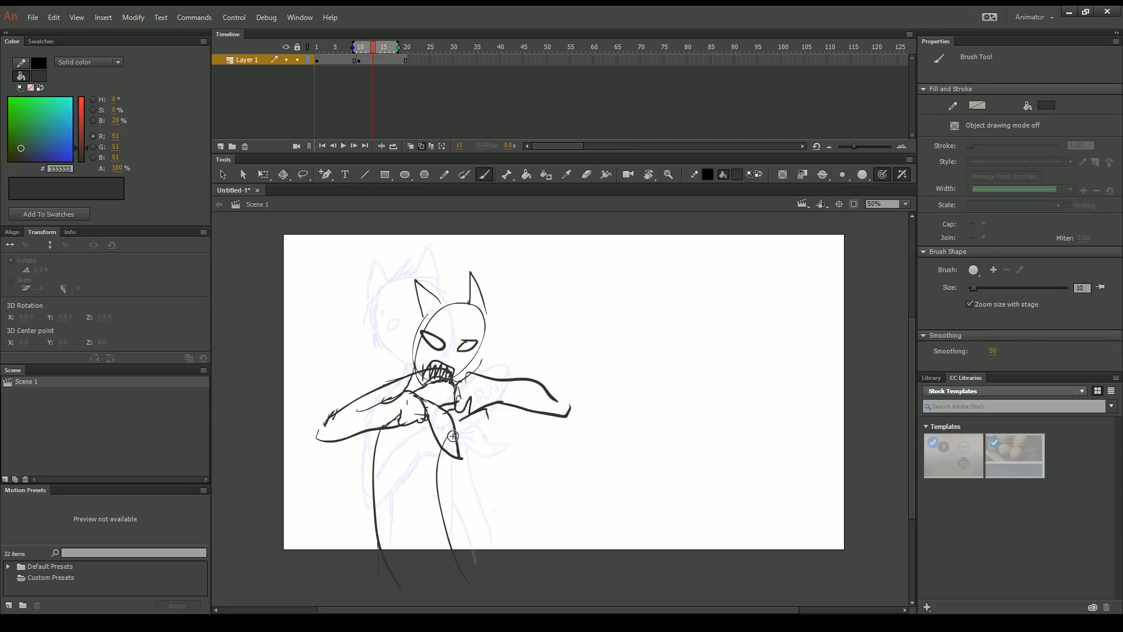
pyautogui.press('e')
pyautogui.press('b')
# - Return to the corn-holding pose at frame 1 and toggle onion skinning
pyautogui.moveTo(369, 47)
pyautogui.mouseDown()
pyautogui.moveTo(329, 48)
pyautogui.moveTo(376, 49)
pyautogui.moveTo(335, 57)
pyautogui.moveTo(374, 70)
pyautogui.moveTo(333, 71)
pyautogui.moveTo(335, 61)
pyautogui.moveTo(388, 71)
pyautogui.moveTo(354, 63)
pyautogui.moveTo(384, 66)
pyautogui.moveTo(336, 69)
pyautogui.moveTo(389, 66)
pyautogui.moveTo(315, 76)
pyautogui.mouseUp()
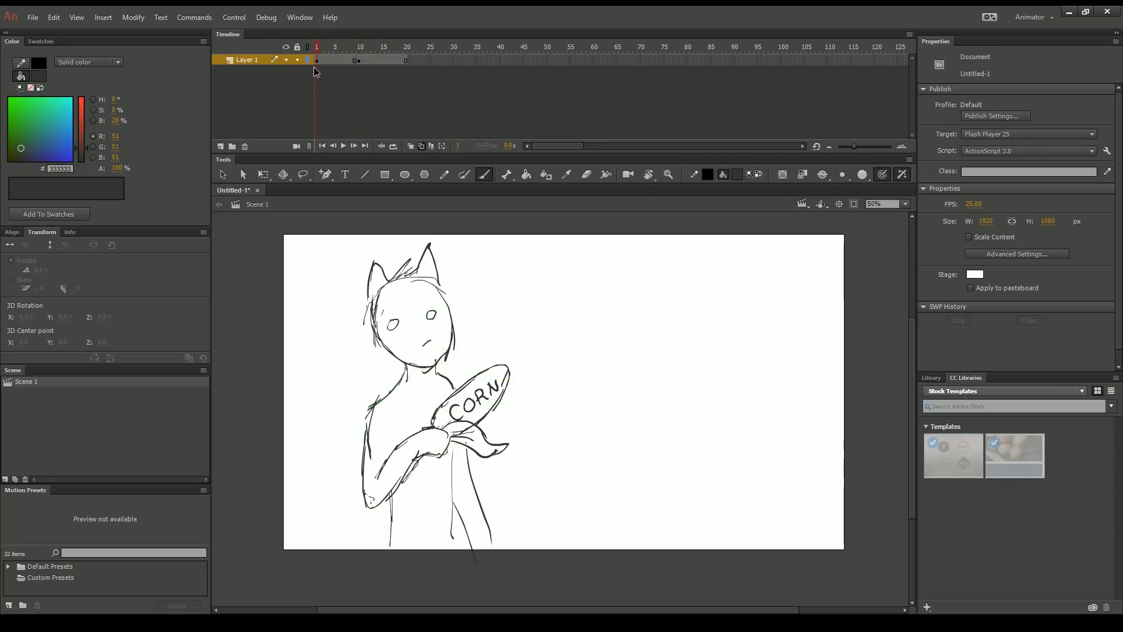
pyautogui.hotkey('alt', 'shift', 'o')
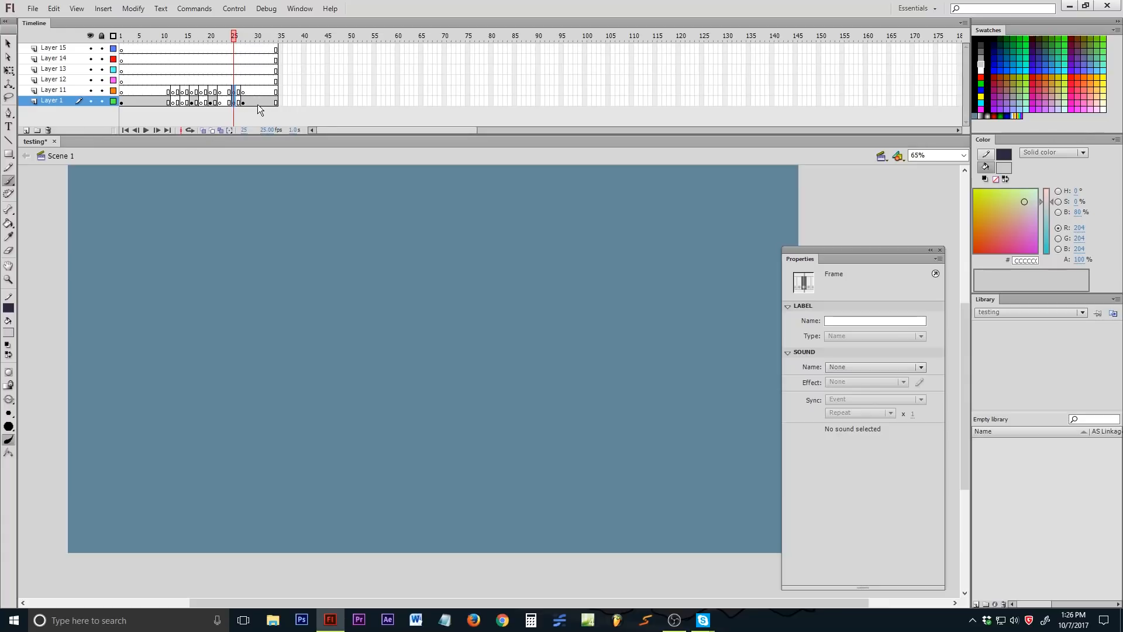
# - Switch to Flash and scrub and play through the sword-swing frames to review the timing
pyautogui.moveTo(234, 42); pyautogui.dragTo(275, 93)
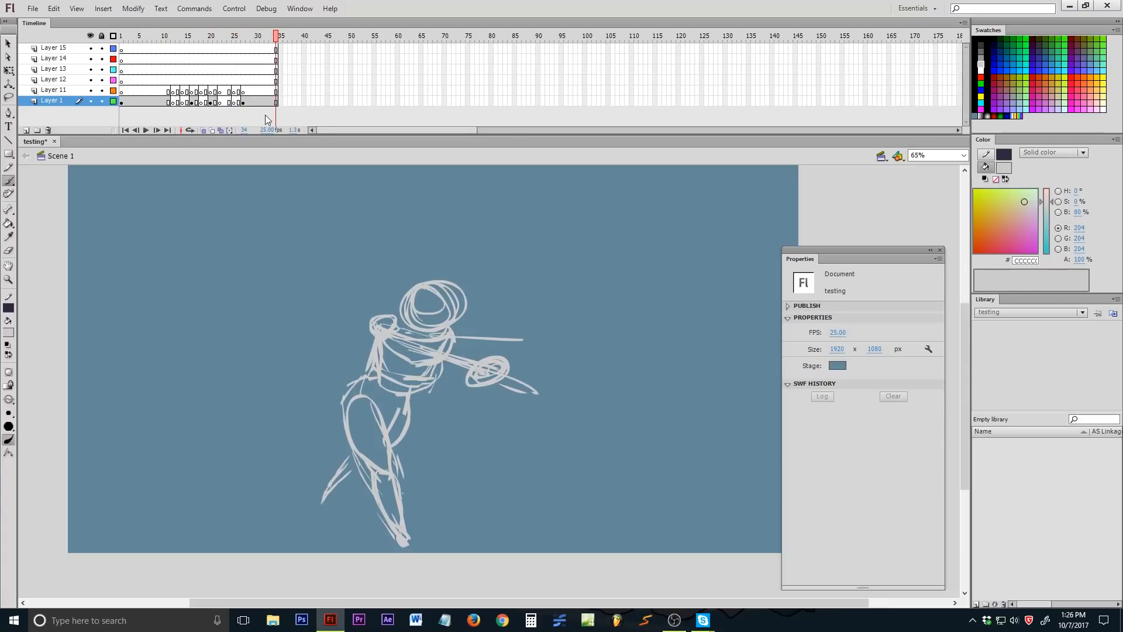
pyautogui.click(254, 101)
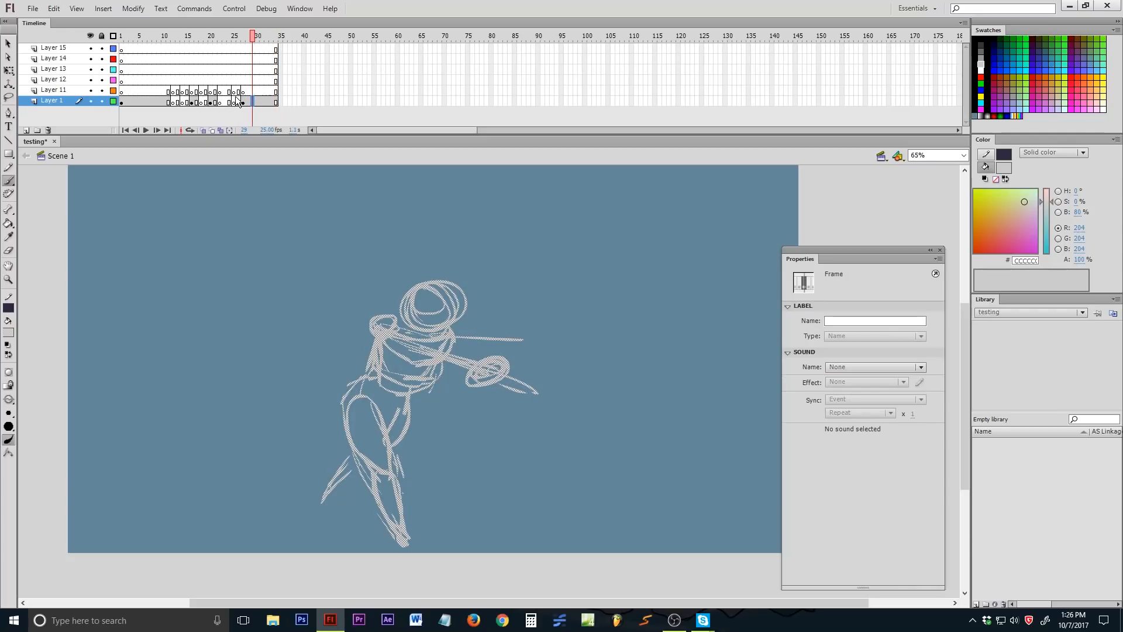
pyautogui.click(234, 92)
pyautogui.moveTo(197, 41); pyautogui.dragTo(158, 47)
pyautogui.press('Return')
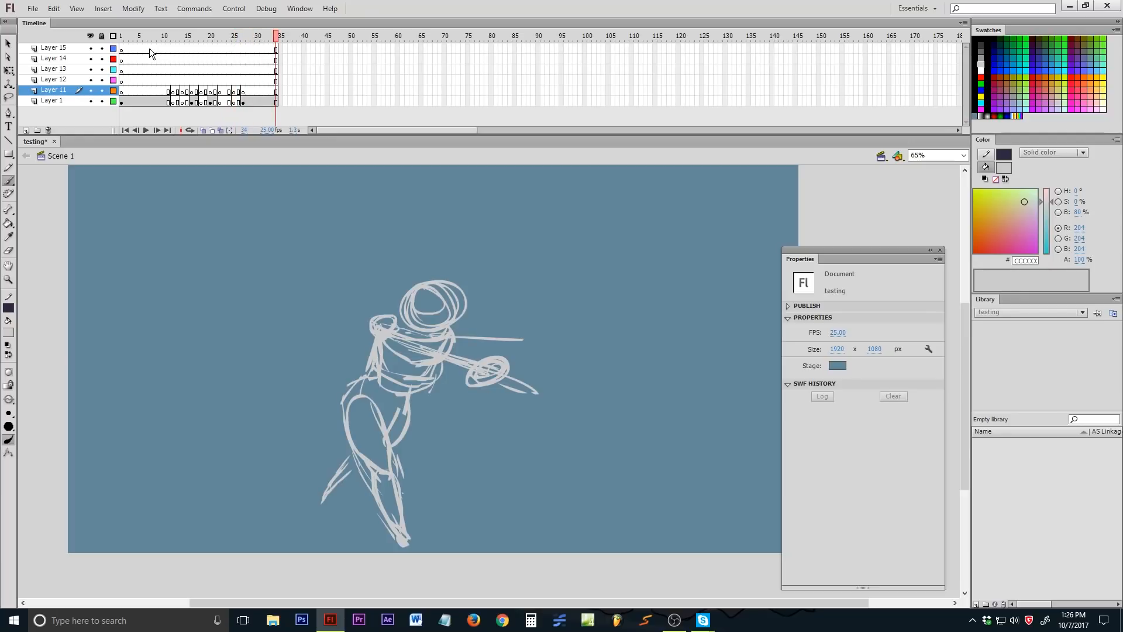
pyautogui.moveTo(221, 40); pyautogui.dragTo(220, 43)
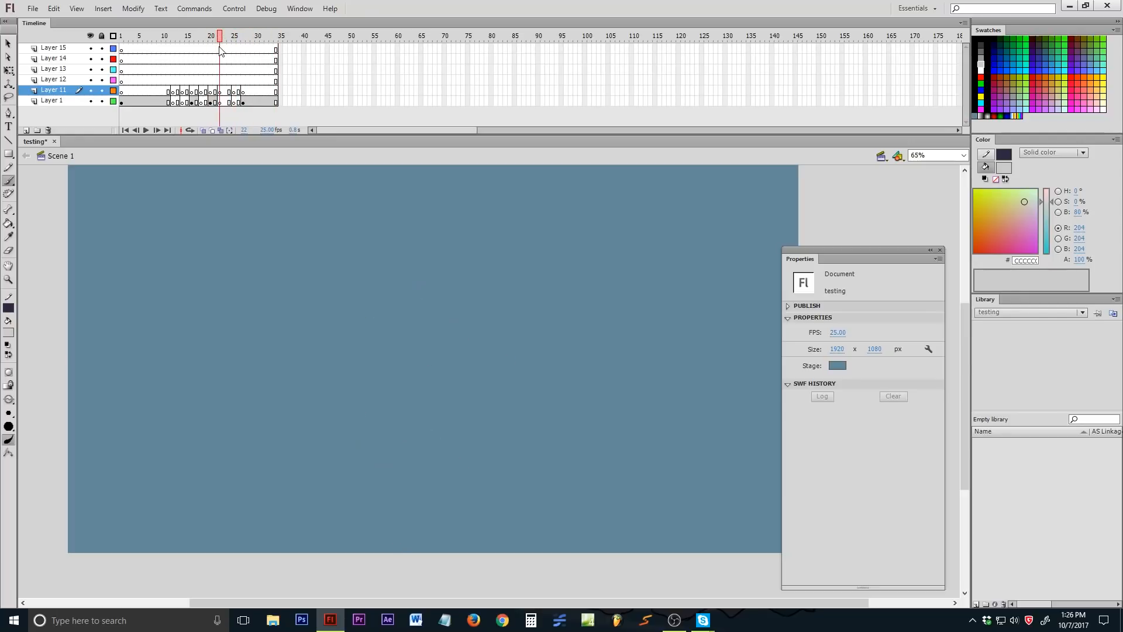
# - Insert a blank keyframe at frame 24 of Layer 1 and move the crouching key pose to frame 28
pyautogui.click(230, 102)
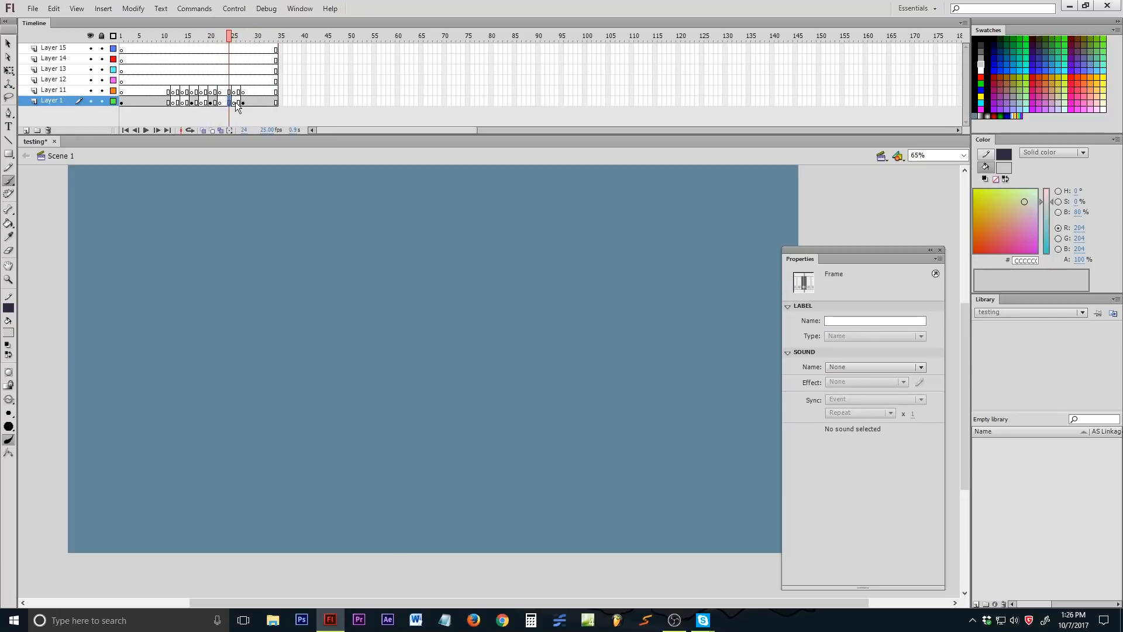
pyautogui.press('F7')
pyautogui.moveTo(243, 103); pyautogui.dragTo(233, 103)
# - Turn on onion skinning and sketch the next in-between at frame 24 of Layer 1, with legs, torso and sweeping curves behind the feet
pyautogui.click(229, 102)
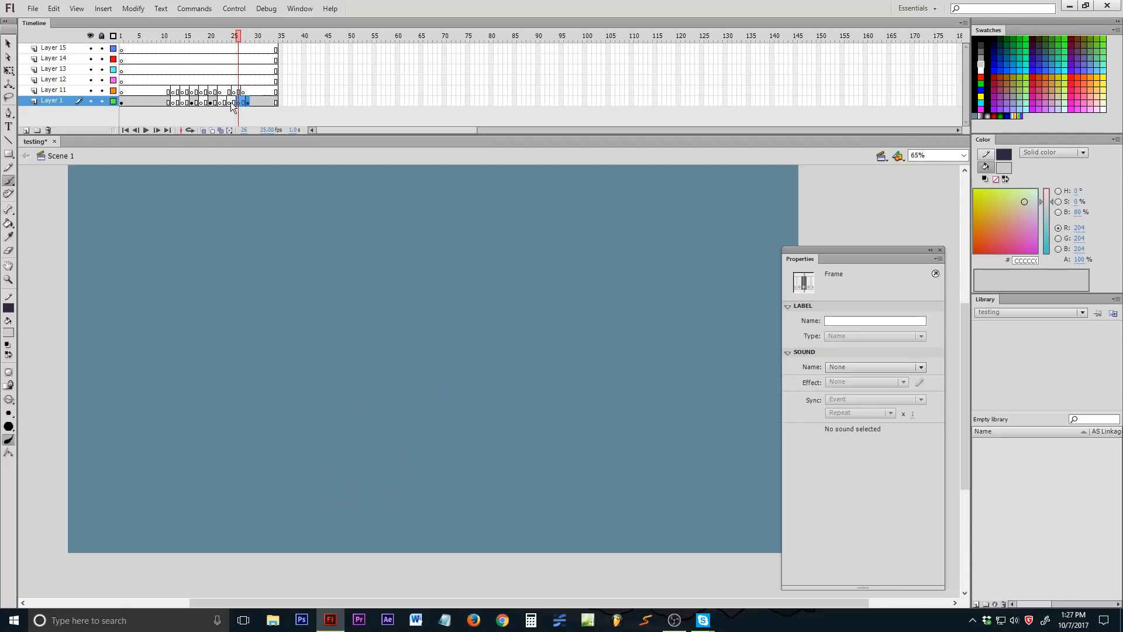
pyautogui.click(212, 130)
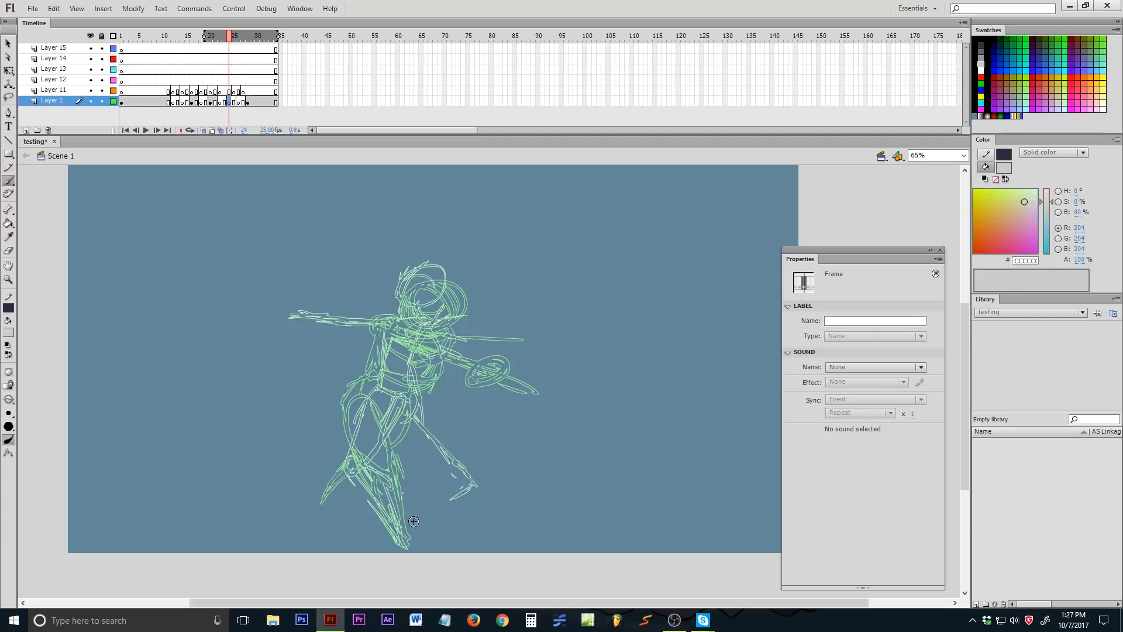
pyautogui.moveTo(408, 541); pyautogui.dragTo(408, 477)
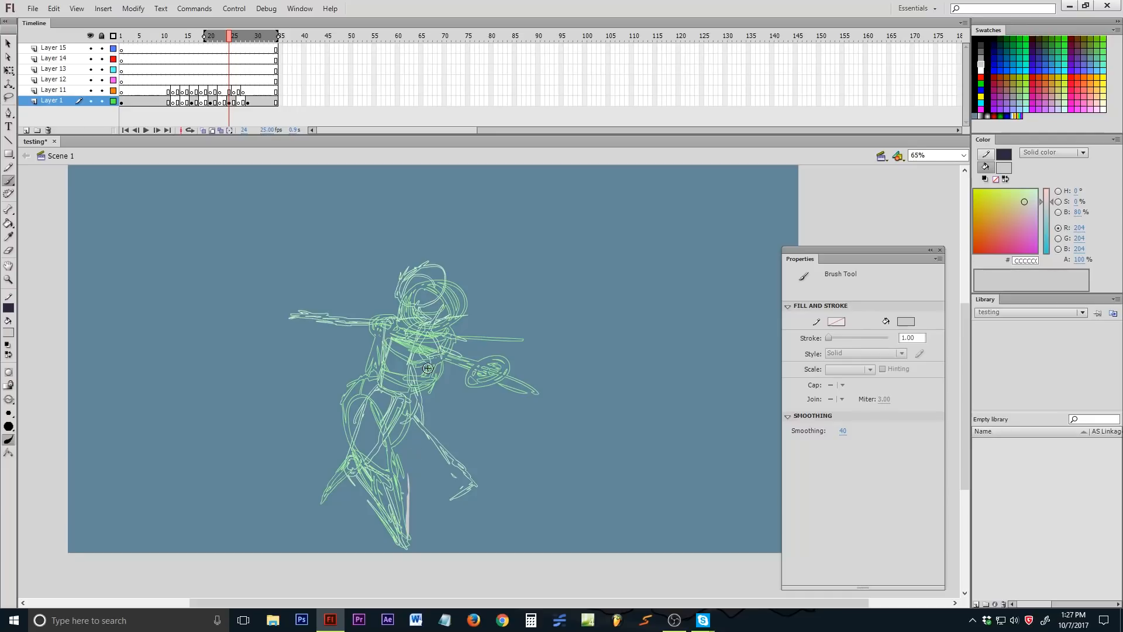
pyautogui.moveTo(398, 428); pyautogui.dragTo(421, 492)
pyautogui.moveTo(381, 403)
pyautogui.mouseDown()
pyautogui.moveTo(398, 387)
pyautogui.moveTo(411, 443)
pyautogui.moveTo(400, 475)
pyautogui.moveTo(397, 450)
pyautogui.moveTo(408, 541)
pyautogui.moveTo(395, 517)
pyautogui.moveTo(410, 519)
pyautogui.moveTo(388, 351)
pyautogui.moveTo(393, 325)
pyautogui.moveTo(437, 337)
pyautogui.mouseUp()
pyautogui.moveTo(437, 337); pyautogui.dragTo(412, 391)
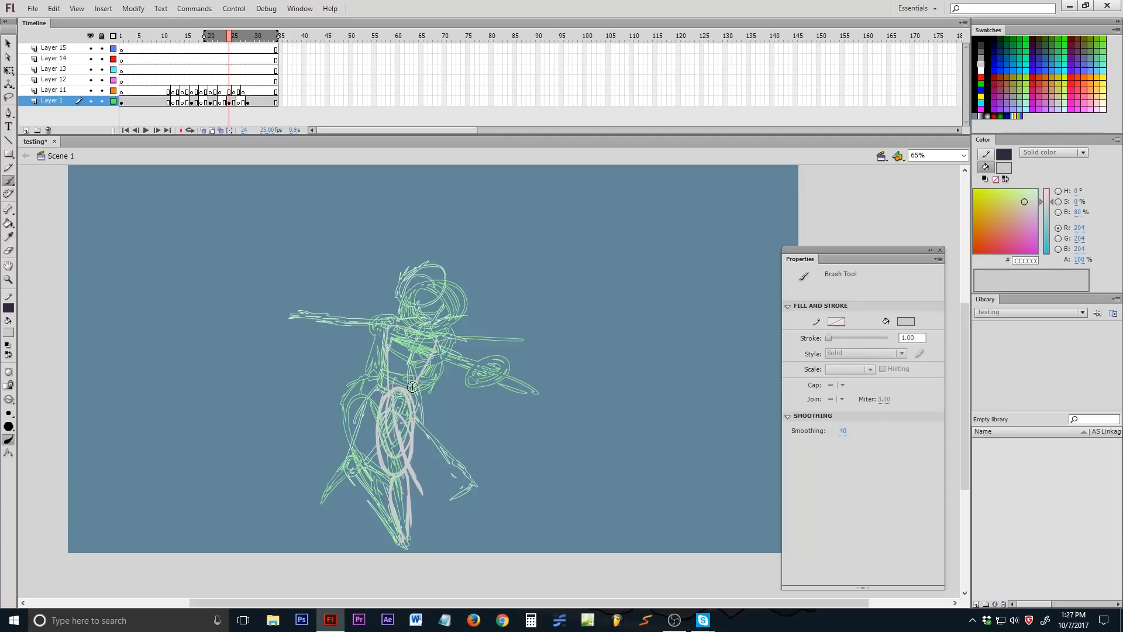
pyautogui.moveTo(413, 451)
pyautogui.mouseDown()
pyautogui.moveTo(421, 483)
pyautogui.moveTo(422, 461)
pyautogui.moveTo(431, 472)
pyautogui.mouseUp()
pyautogui.moveTo(316, 514)
pyautogui.mouseDown()
pyautogui.moveTo(346, 478)
pyautogui.moveTo(457, 495)
pyautogui.mouseUp()
pyautogui.moveTo(458, 495)
pyautogui.mouseDown()
pyautogui.moveTo(429, 472)
pyautogui.moveTo(376, 464)
pyautogui.moveTo(303, 493)
pyautogui.moveTo(407, 472)
pyautogui.moveTo(446, 485)
pyautogui.moveTo(303, 505)
pyautogui.mouseUp()
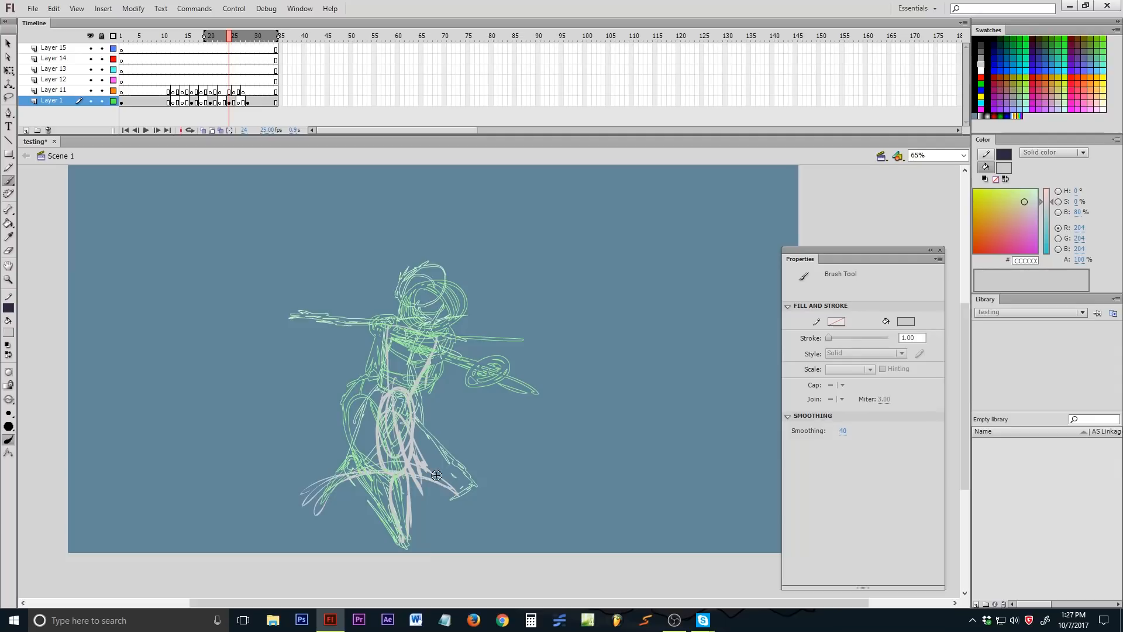
# - Shift Layer 11's last blank keyframes to match Layer 1's key pose at frame 28, and play back the animation
pyautogui.click(248, 102)
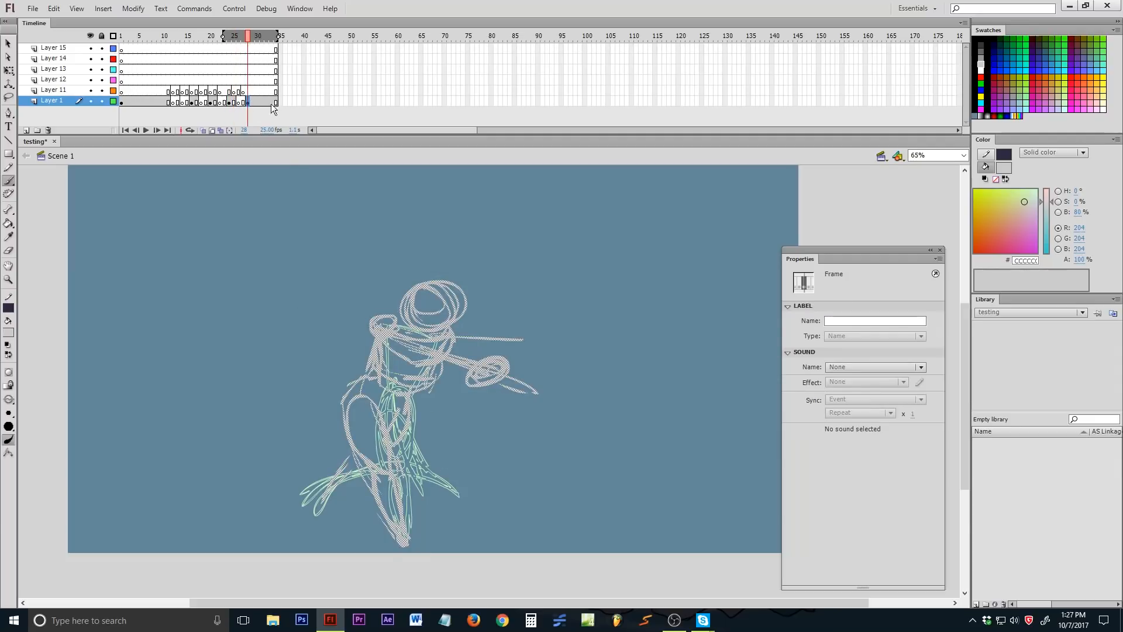
pyautogui.click(248, 91)
pyautogui.click(243, 91)
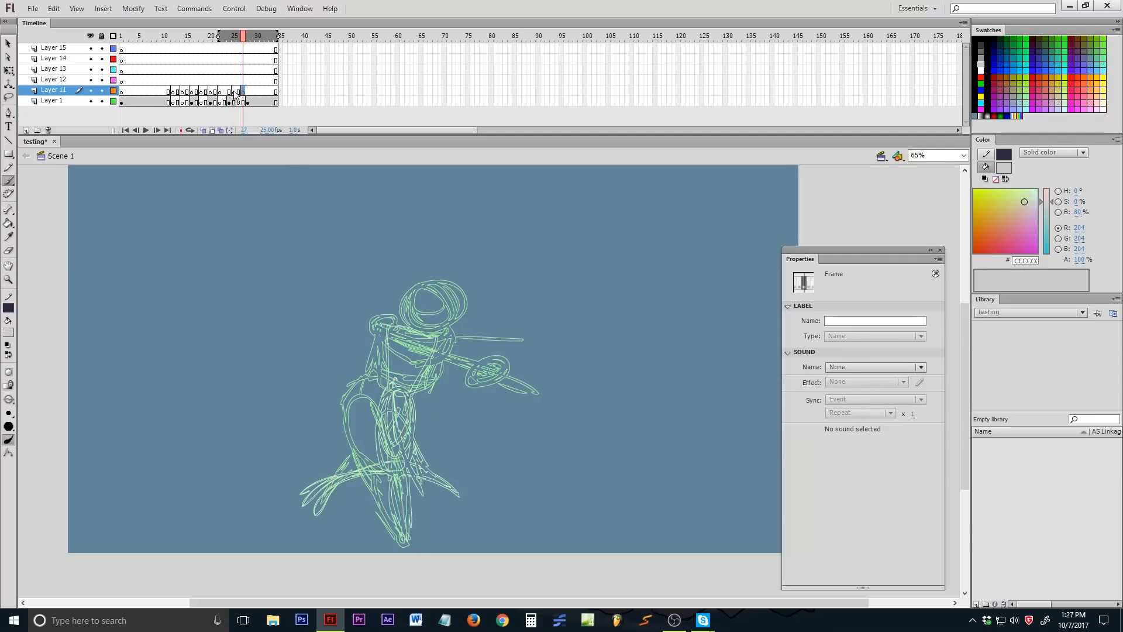
pyautogui.click(235, 92)
pyautogui.moveTo(231, 92); pyautogui.dragTo(249, 90)
pyautogui.click(244, 91)
pyautogui.click(253, 92)
pyautogui.press('Return')
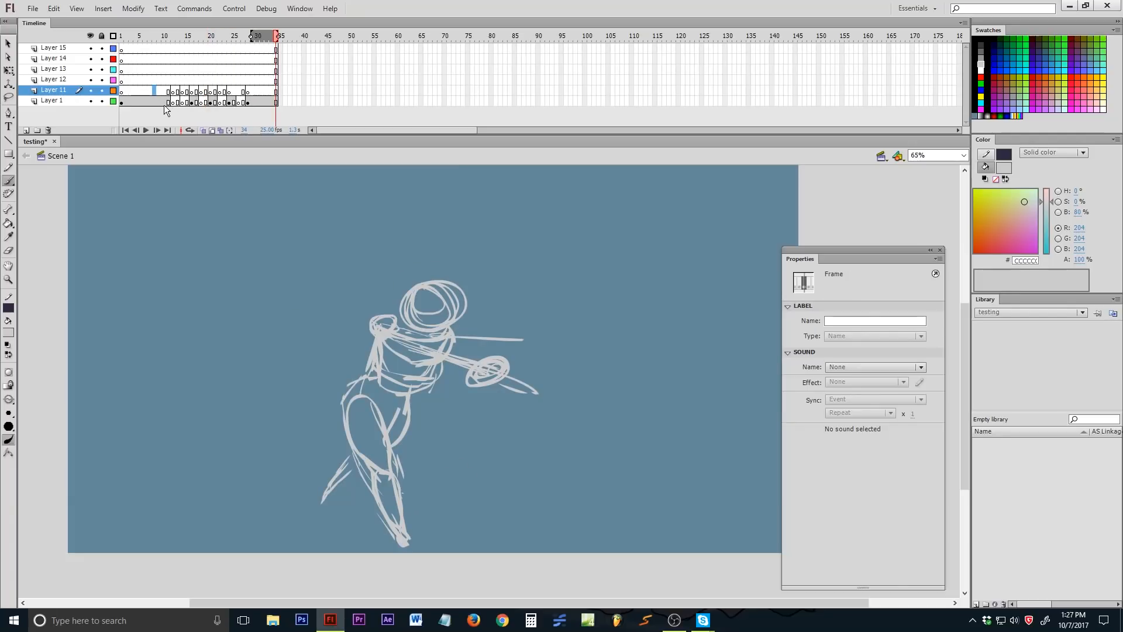
pyautogui.click(167, 91)
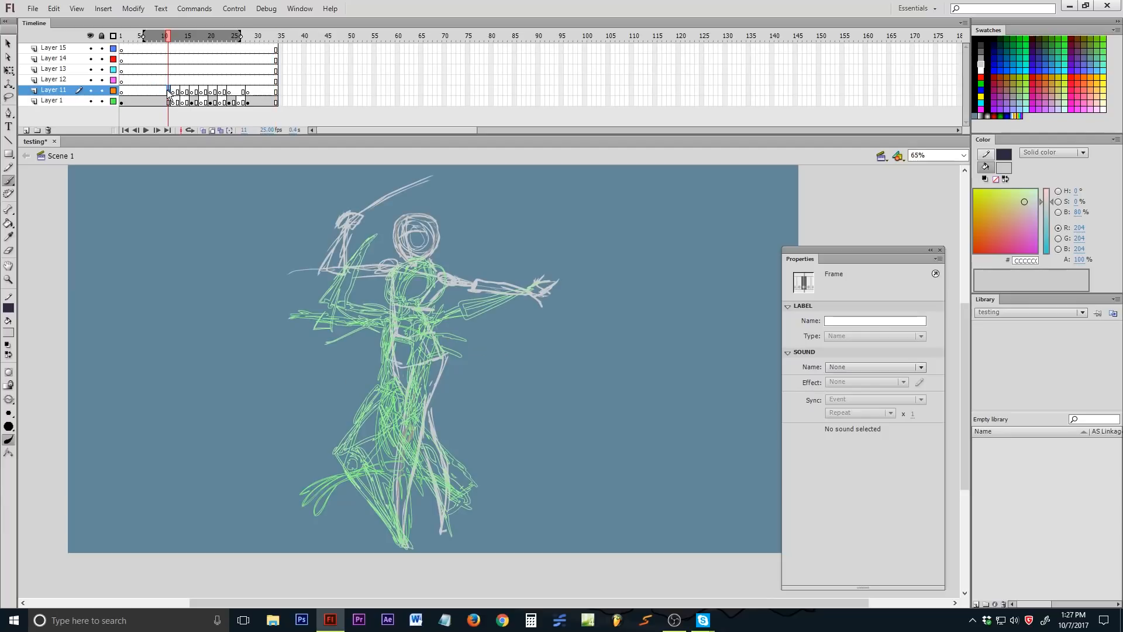
# - Turn off onion skinning and check the poses frame by frame up to frame 26
pyautogui.click(220, 130)
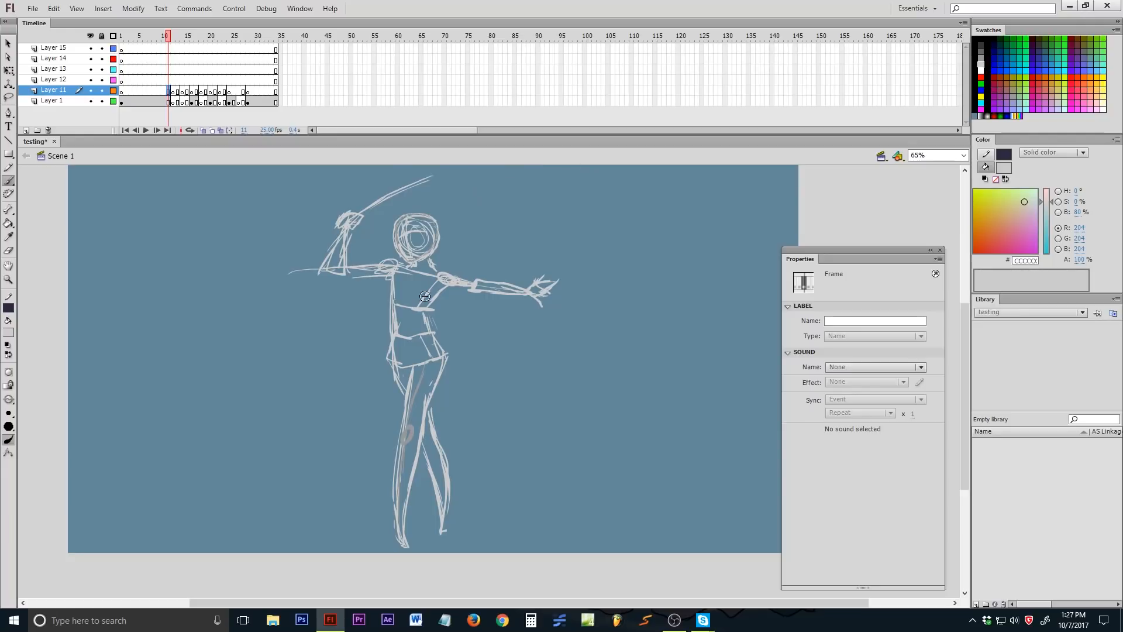
pyautogui.click(188, 91)
pyautogui.click(202, 92)
pyautogui.click(212, 92)
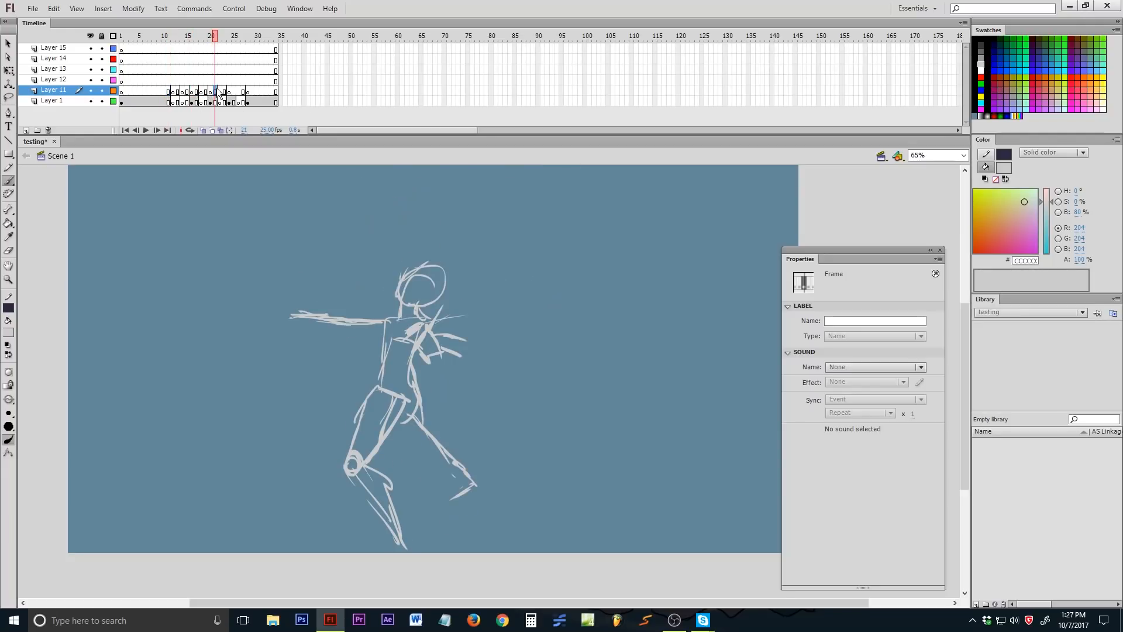
pyautogui.click(240, 92)
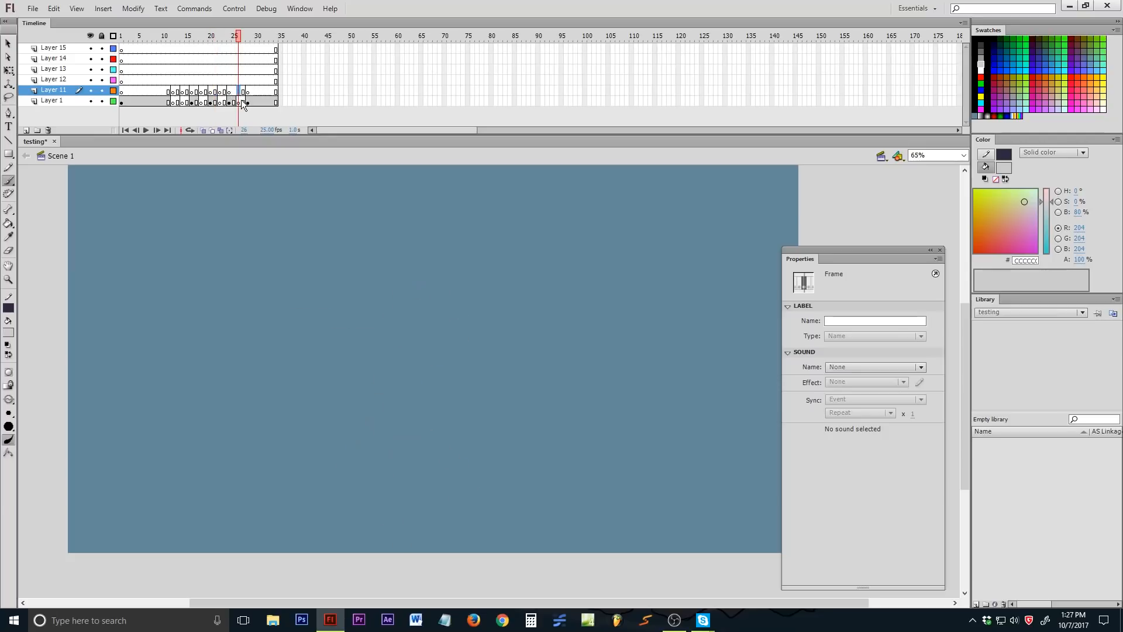
pyautogui.click(167, 103)
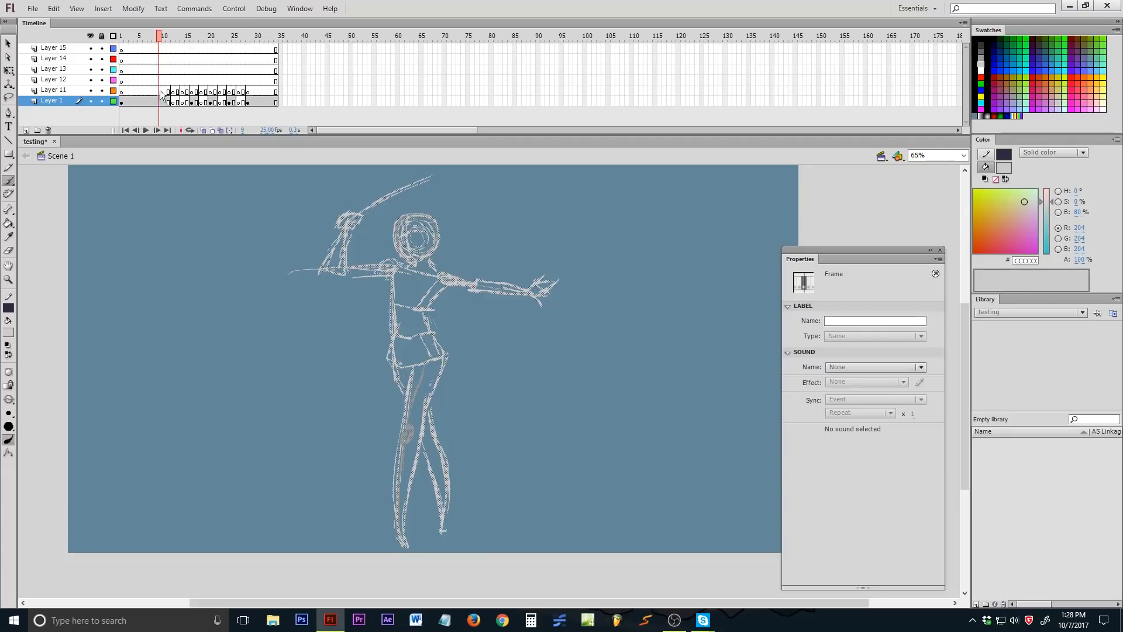
# - Brush darker grey #999999 contours around the head, neck and shoulders of the opening pose on Layer 11
pyautogui.click(169, 89)
pyautogui.press('z')
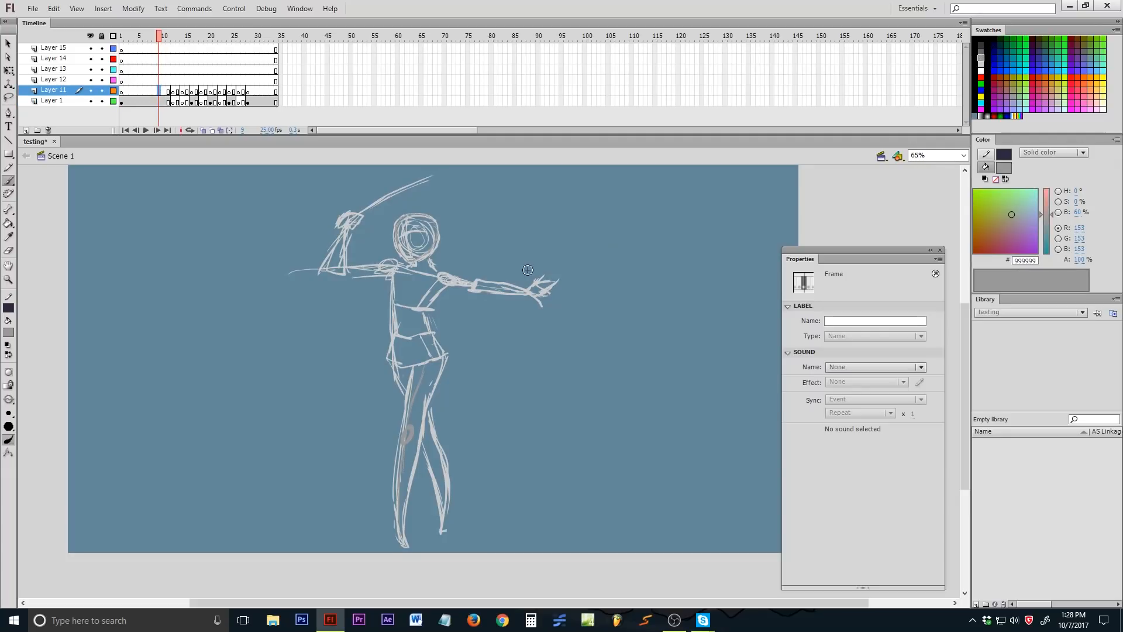
pyautogui.click(447, 290)
pyautogui.moveTo(525, 344); pyautogui.dragTo(613, 342)
pyautogui.press('b')
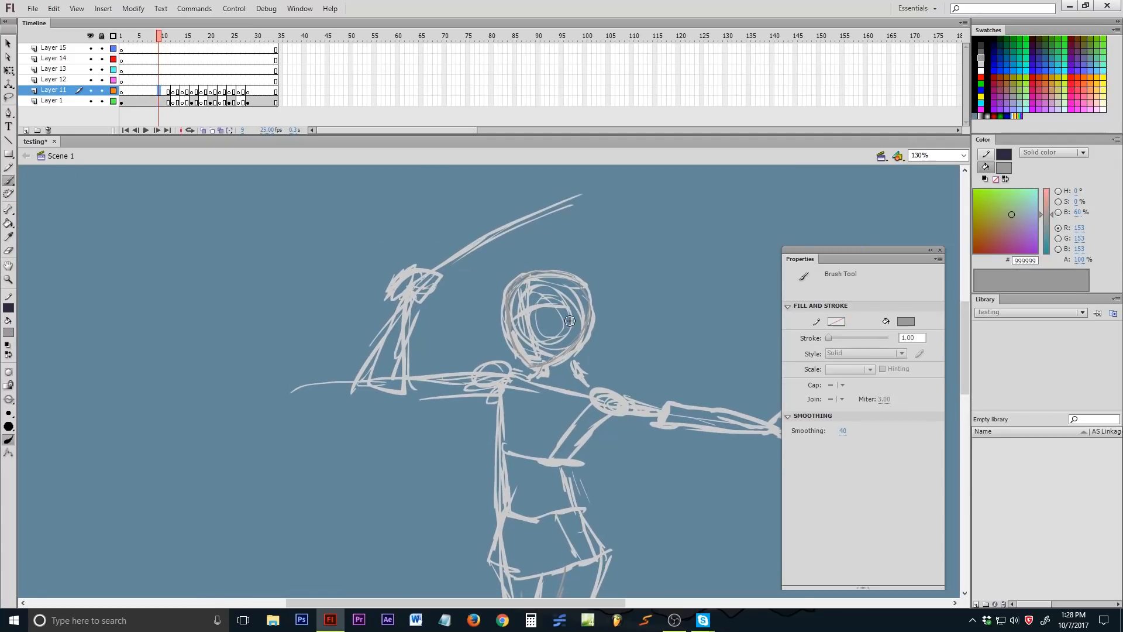
pyautogui.moveTo(537, 274); pyautogui.dragTo(513, 301)
pyautogui.moveTo(519, 291)
pyautogui.mouseDown()
pyautogui.moveTo(545, 276)
pyautogui.moveTo(586, 290)
pyautogui.mouseUp()
pyautogui.moveTo(547, 361)
pyautogui.mouseDown()
pyautogui.moveTo(528, 378)
pyautogui.moveTo(544, 358)
pyautogui.moveTo(573, 357)
pyautogui.moveTo(599, 388)
pyautogui.mouseUp()
pyautogui.moveTo(531, 379)
pyautogui.mouseDown()
pyautogui.moveTo(504, 355)
pyautogui.moveTo(463, 365)
pyautogui.moveTo(466, 400)
pyautogui.moveTo(497, 408)
pyautogui.mouseUp()
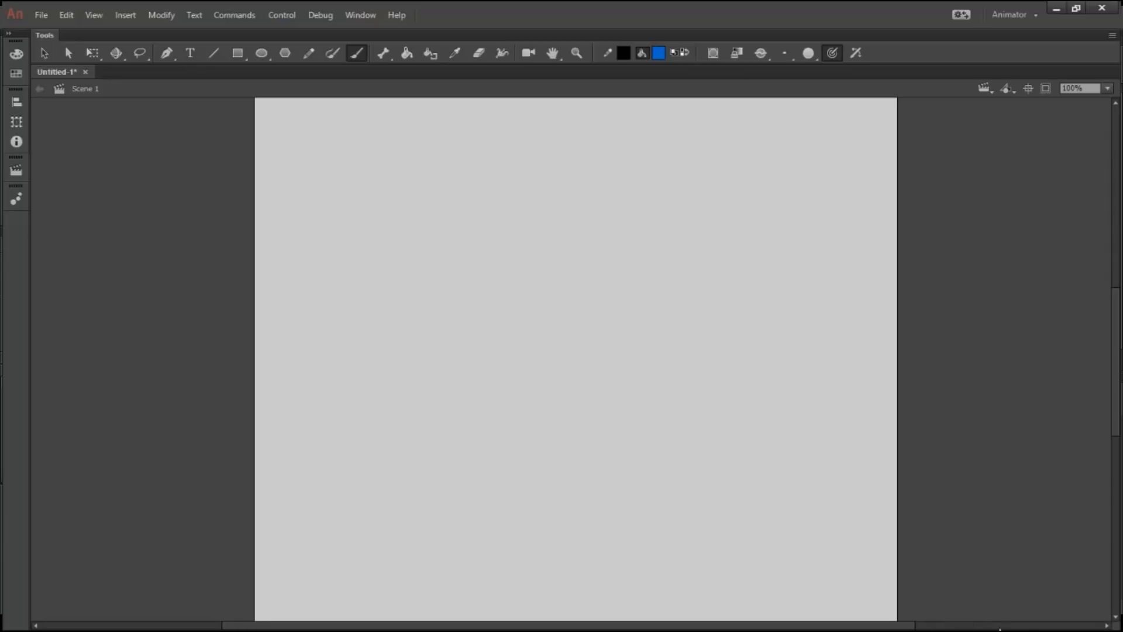
pyautogui.click(251, 620)
pyautogui.click(245, 624)
pyautogui.click(991, 622)
pyautogui.click(1046, 11)
pyautogui.hotkey('ctrl', 'z')
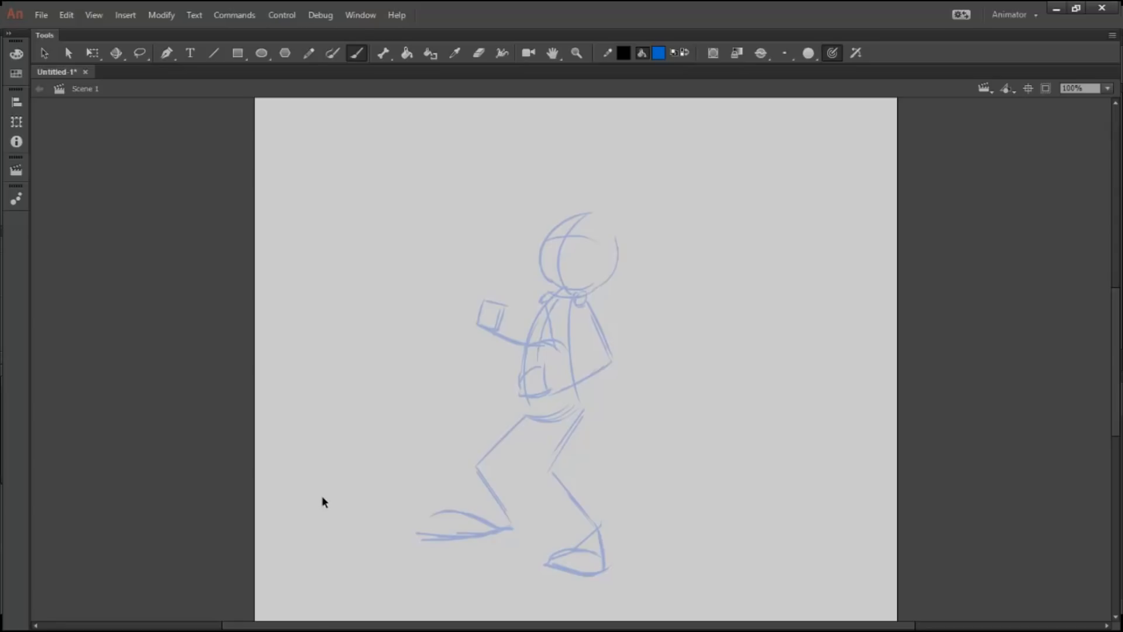
# - Insert a blank keyframe after the rough blue figure drawing in the Animate document
pyautogui.press('F7')
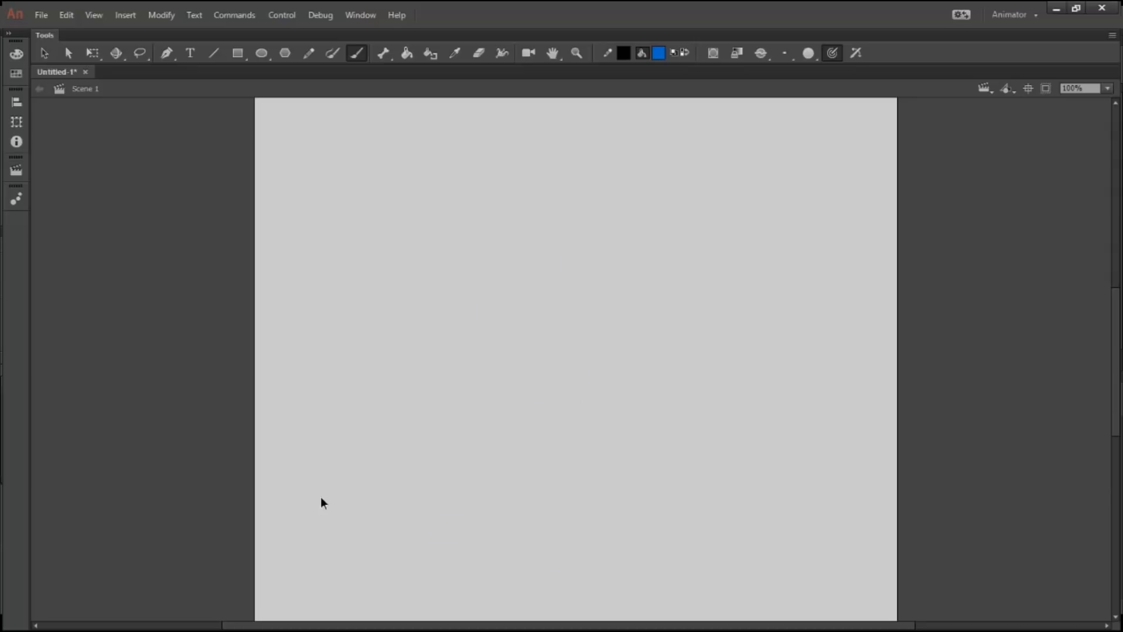
pyautogui.hotkey('alt', 'shift', 'o')
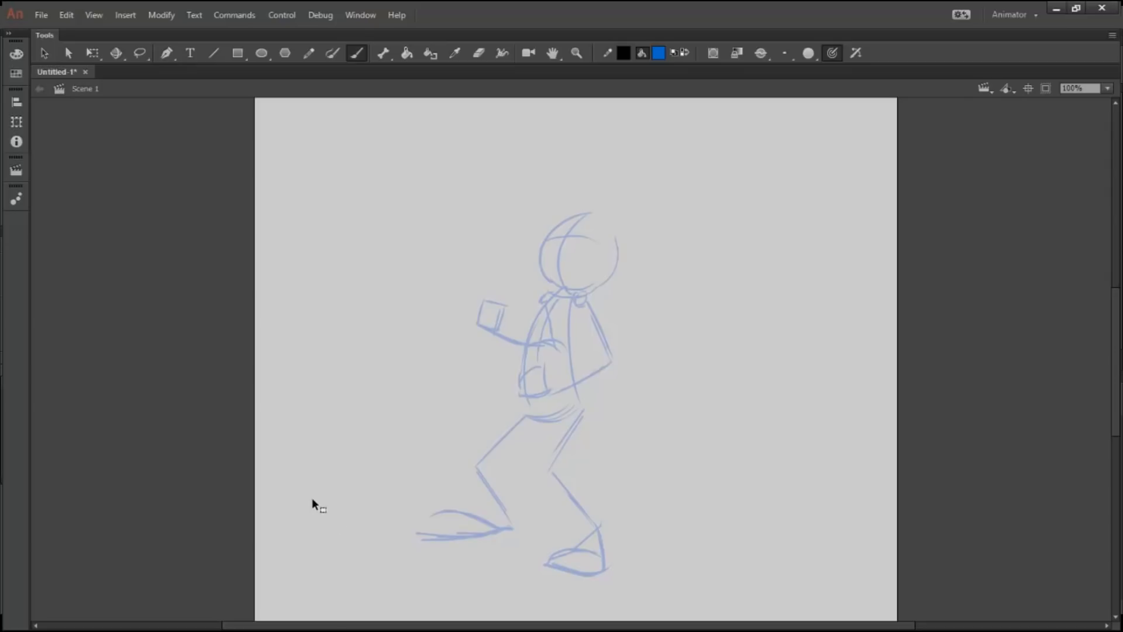
pyautogui.press('F7')
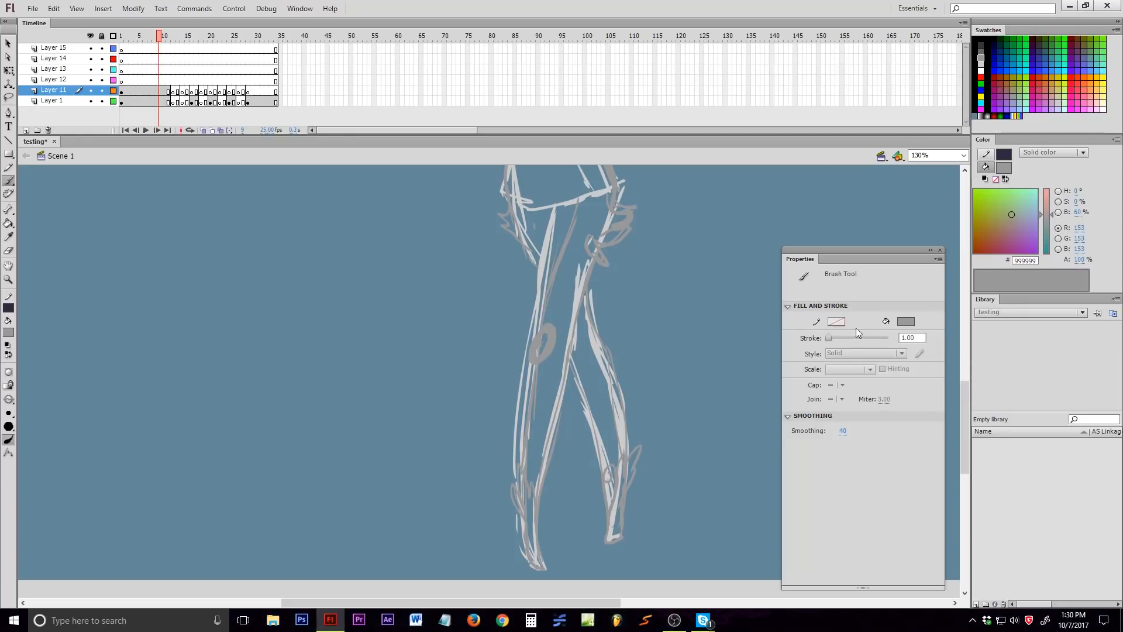
pyautogui.click(184, 103)
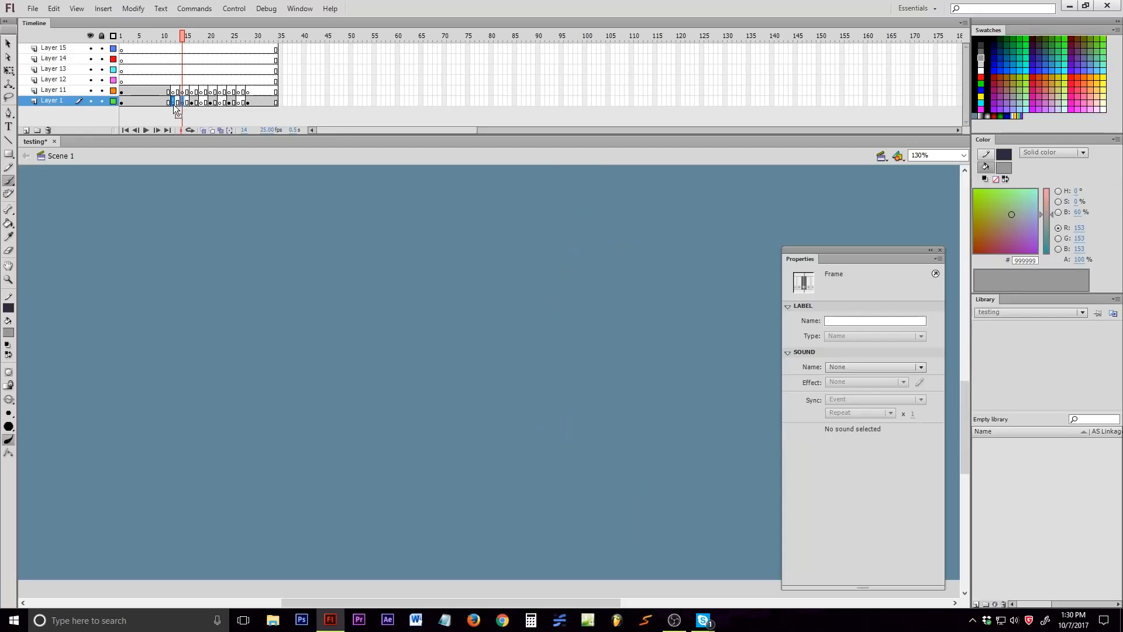
pyautogui.click(179, 103)
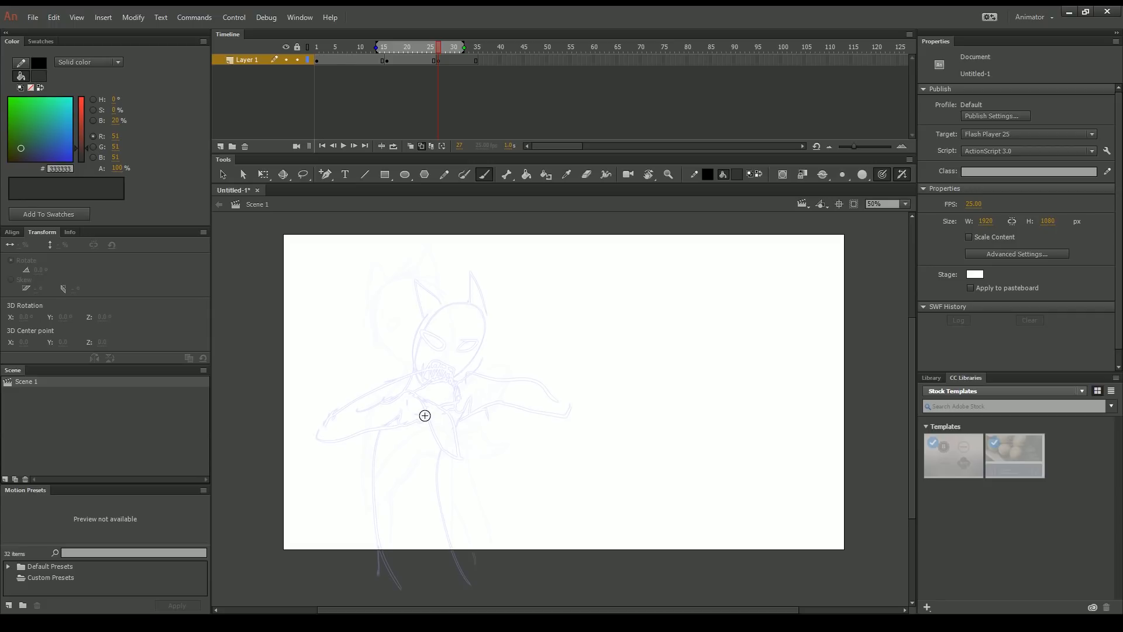
pyautogui.moveTo(440, 49)
pyautogui.mouseDown()
pyautogui.moveTo(340, 67)
pyautogui.moveTo(438, 72)
pyautogui.moveTo(409, 73)
pyautogui.mouseUp()
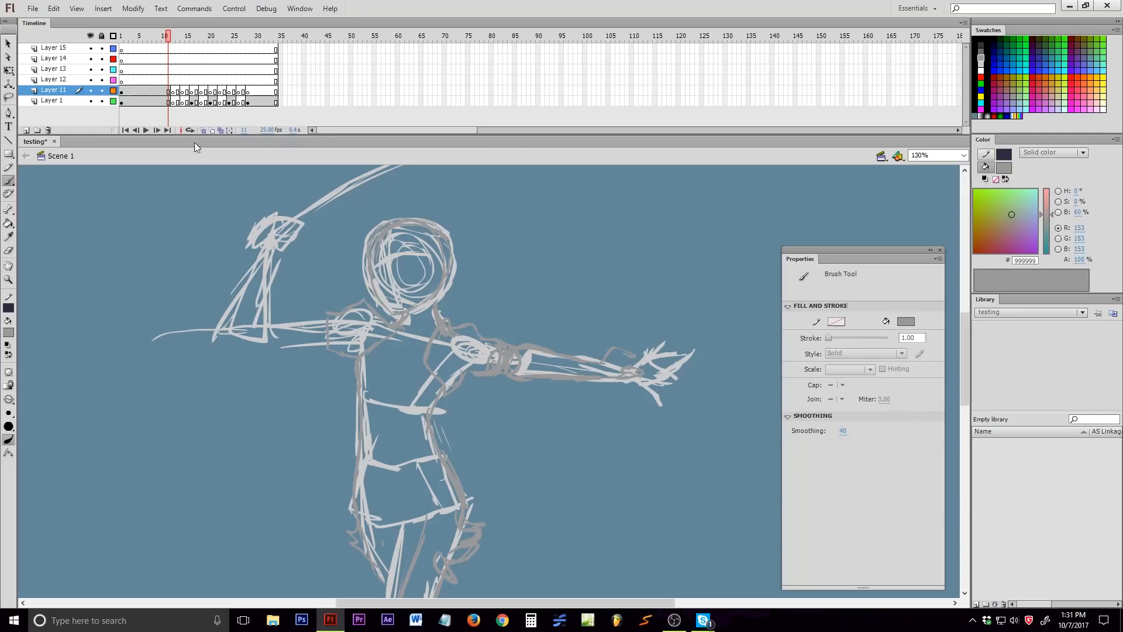
# - Cut the darker grey detail lines from Layer 11 and paste them in place into Layer 1's opening pose
pyautogui.click(151, 92)
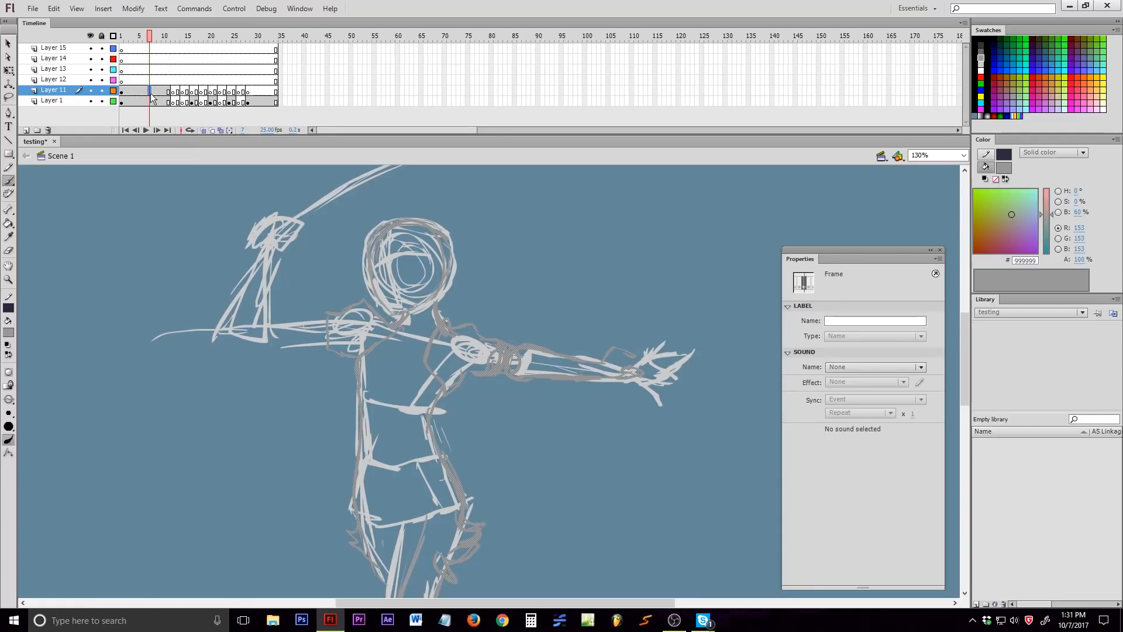
pyautogui.hotkey('ctrl', 'x')
pyautogui.click(150, 101)
pyautogui.hotkey('ctrl', 'shift', 'v')
pyautogui.click(148, 90)
pyautogui.hotkey('alt', 'Tab')
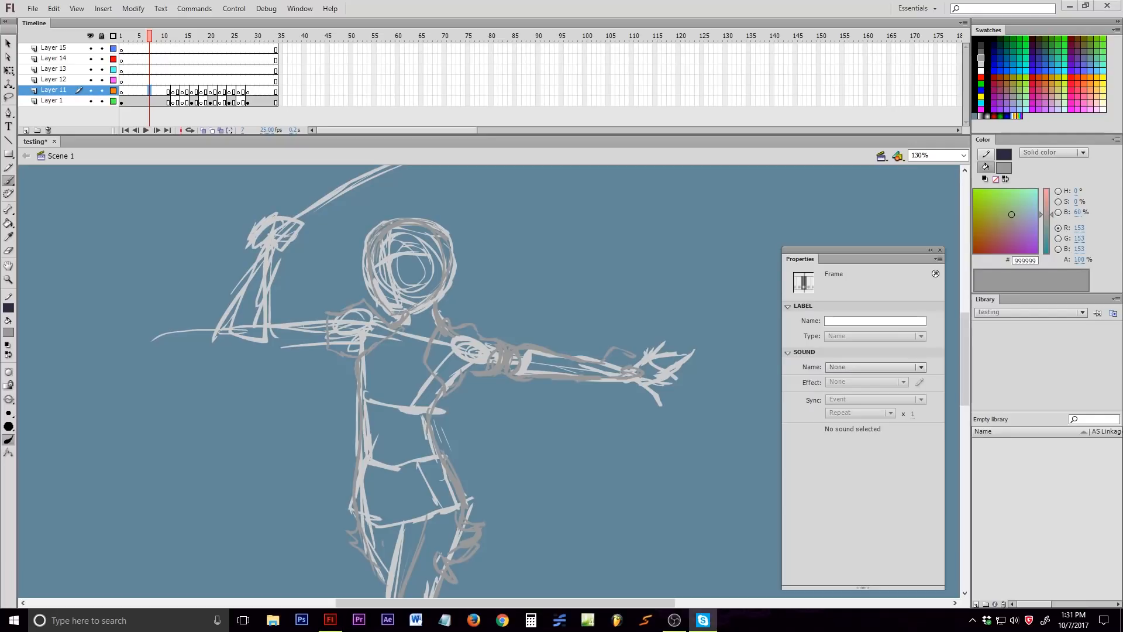
pyautogui.click(151, 90)
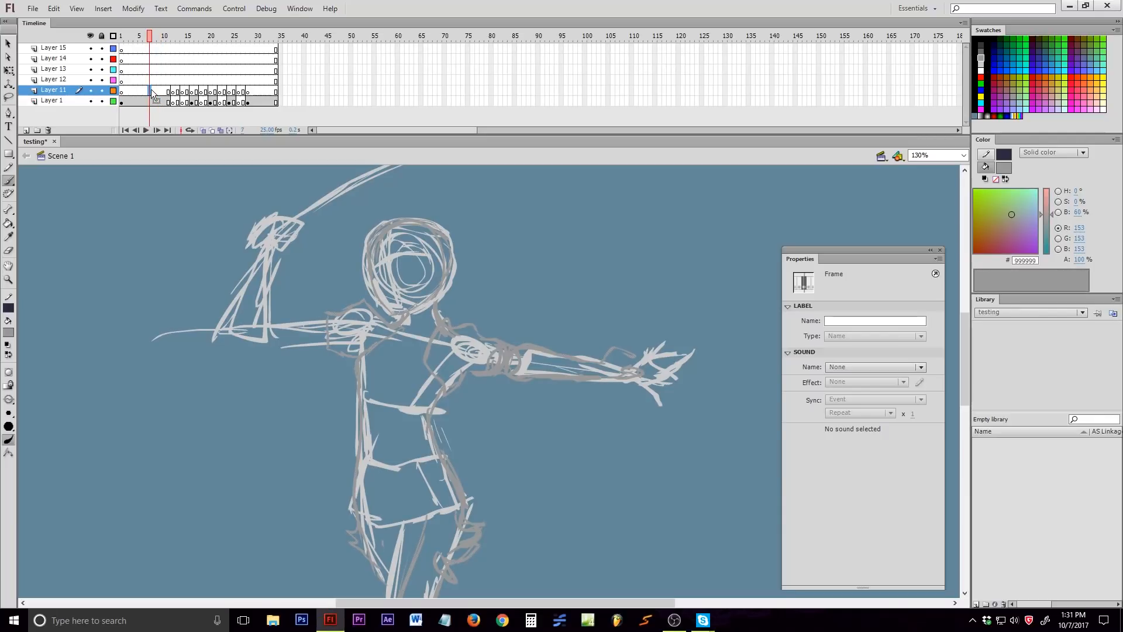
# - Take the Flash window out of its maximized state, shift it up the desktop and zoom the stage out to 65%
pyautogui.moveTo(398, 9); pyautogui.dragTo(438, 221)
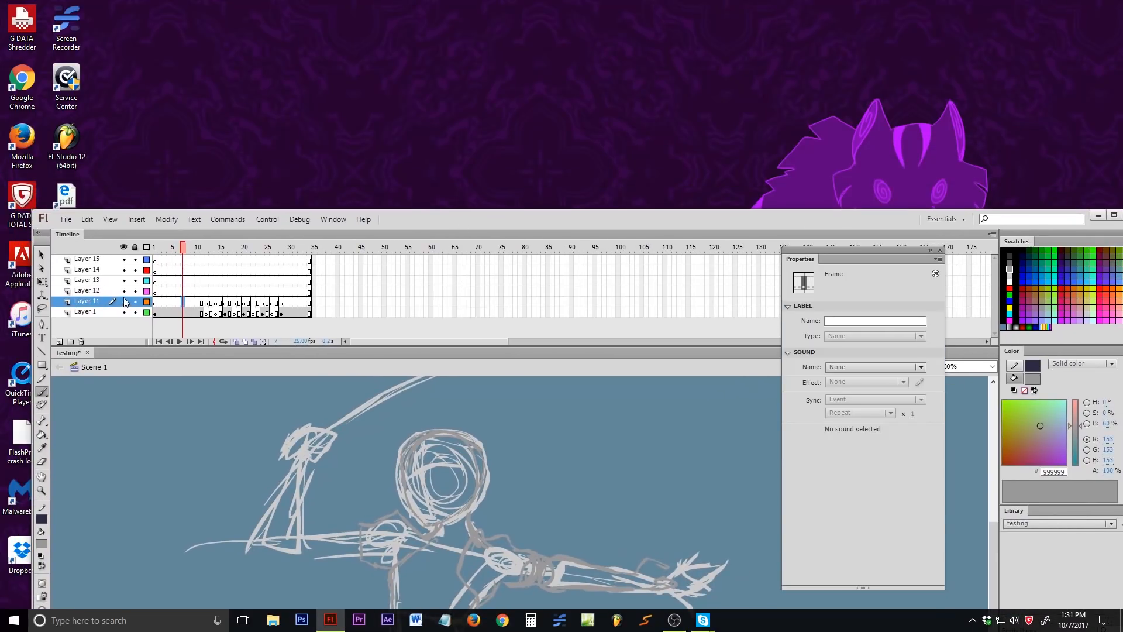
pyautogui.press('z')
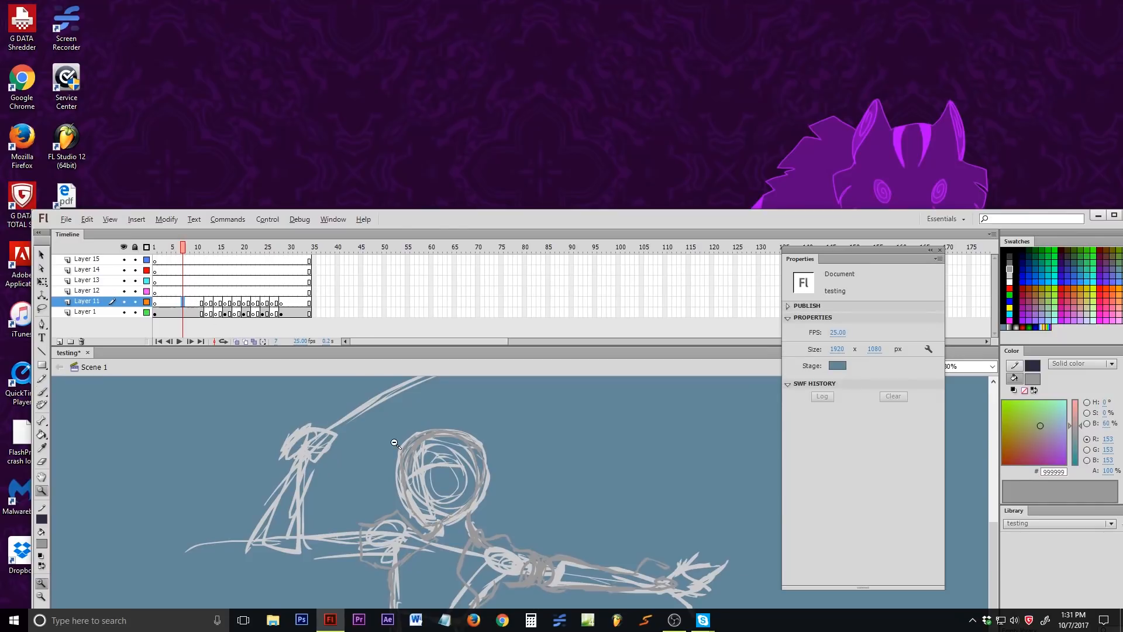
pyautogui.keyDown('alt'); pyautogui.click(394, 444); pyautogui.keyUp('alt')
pyautogui.click(536, 551)
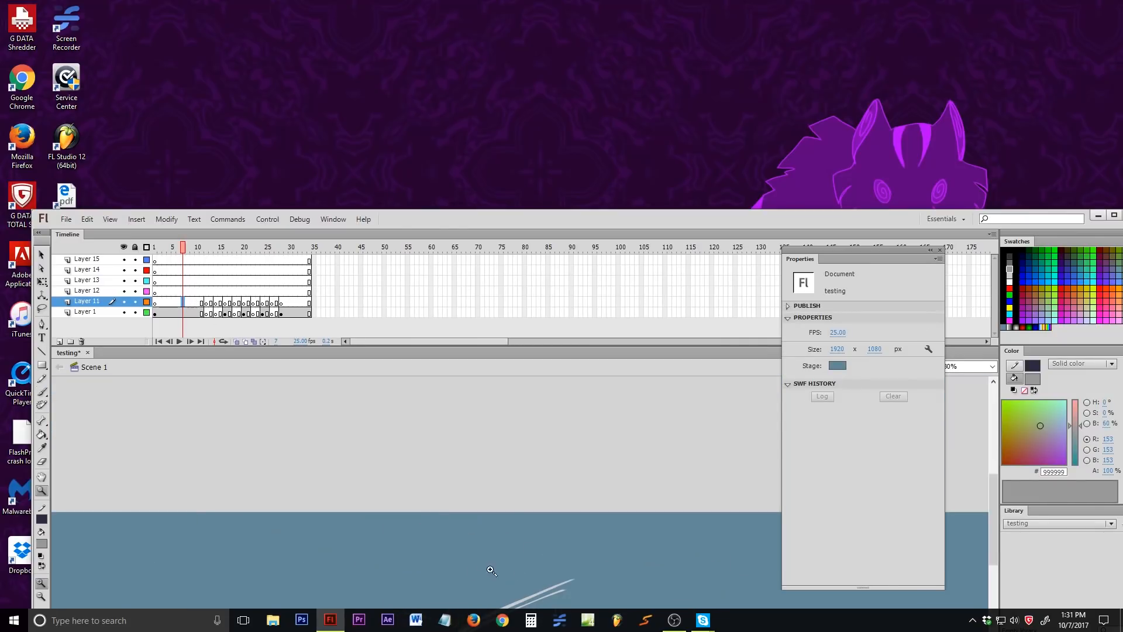
pyautogui.keyDown('alt'); pyautogui.click(582, 557); pyautogui.keyUp('alt')
pyautogui.moveTo(557, 219); pyautogui.dragTo(557, 140)
pyautogui.scroll(-3, 531, 496)
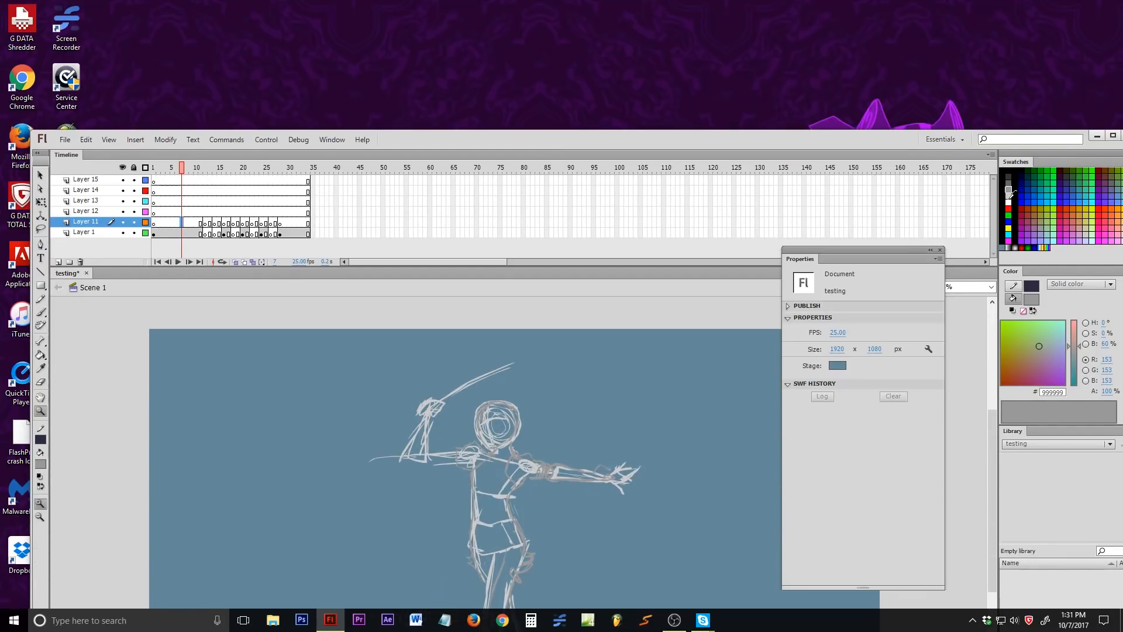
# - Try sketching wavy flowing hair around the opening pose's head on Layer 12, using the Brush in blue #0066CC
pyautogui.click(41, 312)
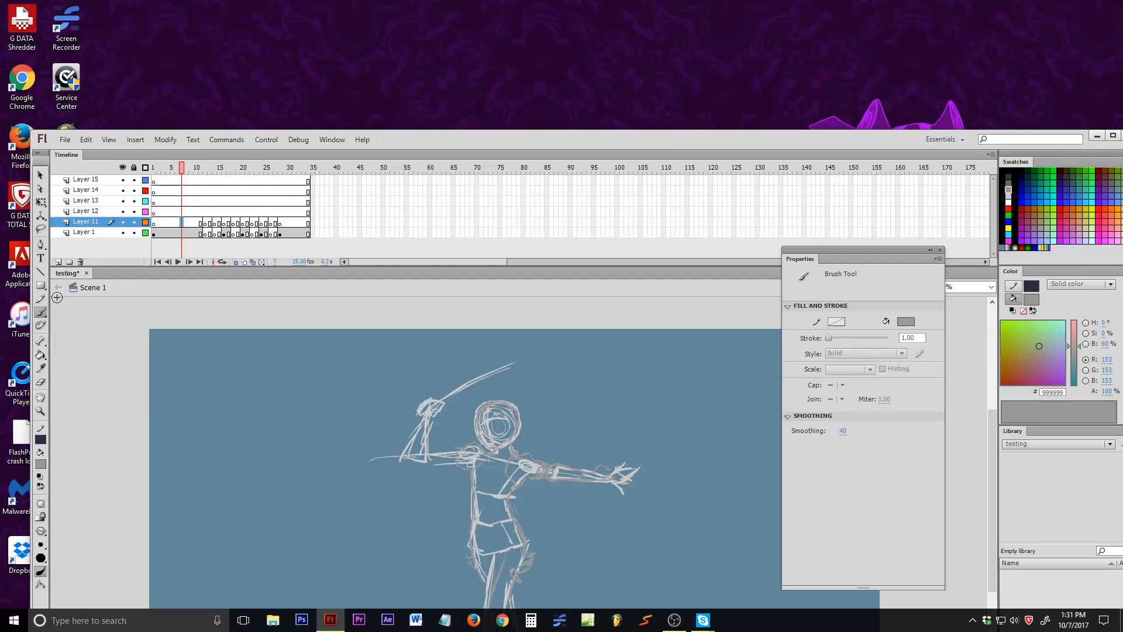
pyautogui.click(171, 233)
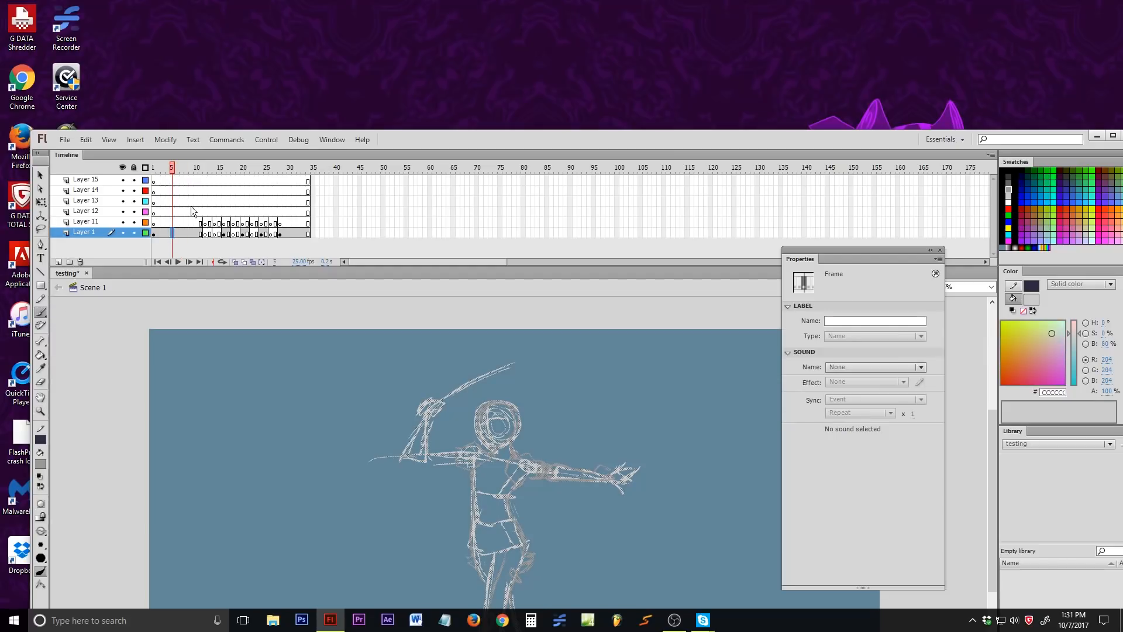
pyautogui.click(173, 201)
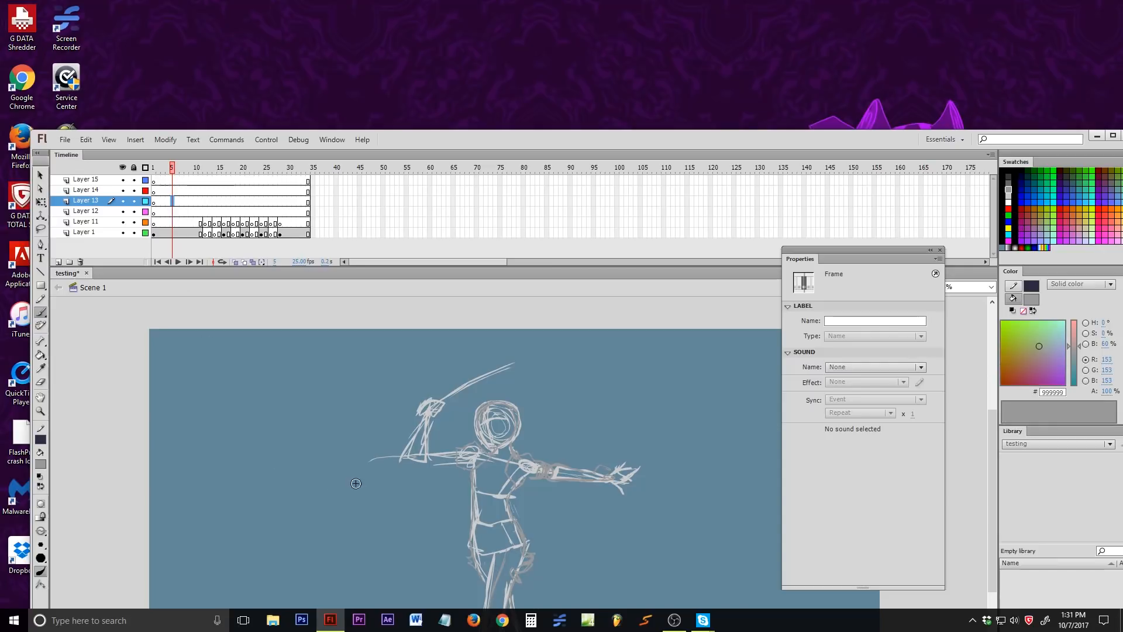
pyautogui.click(1060, 196)
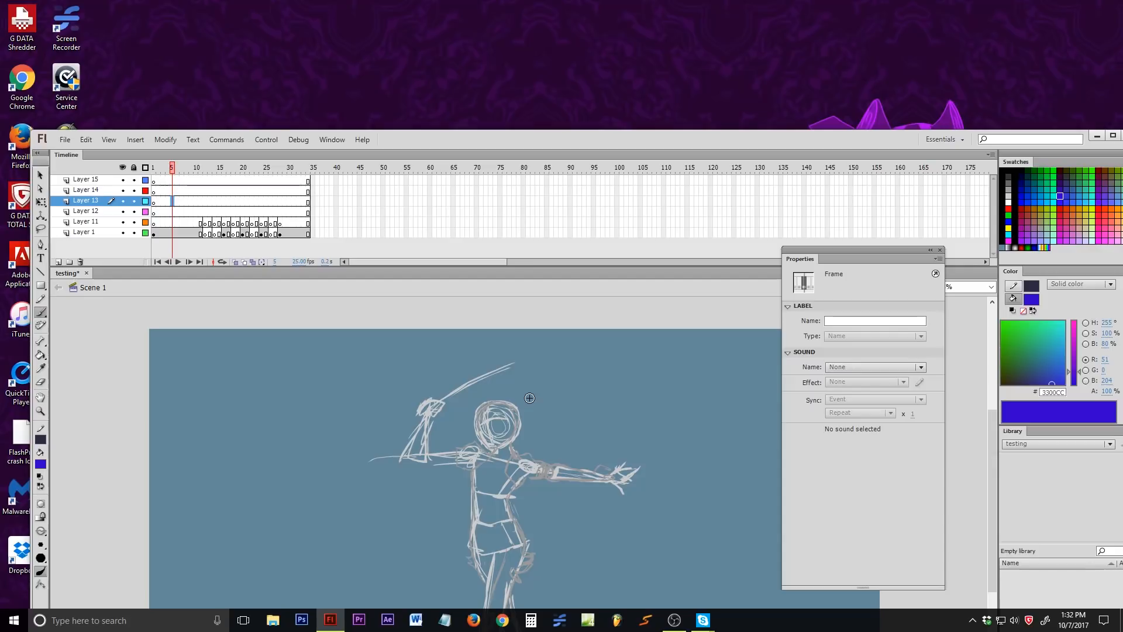
pyautogui.click(88, 211)
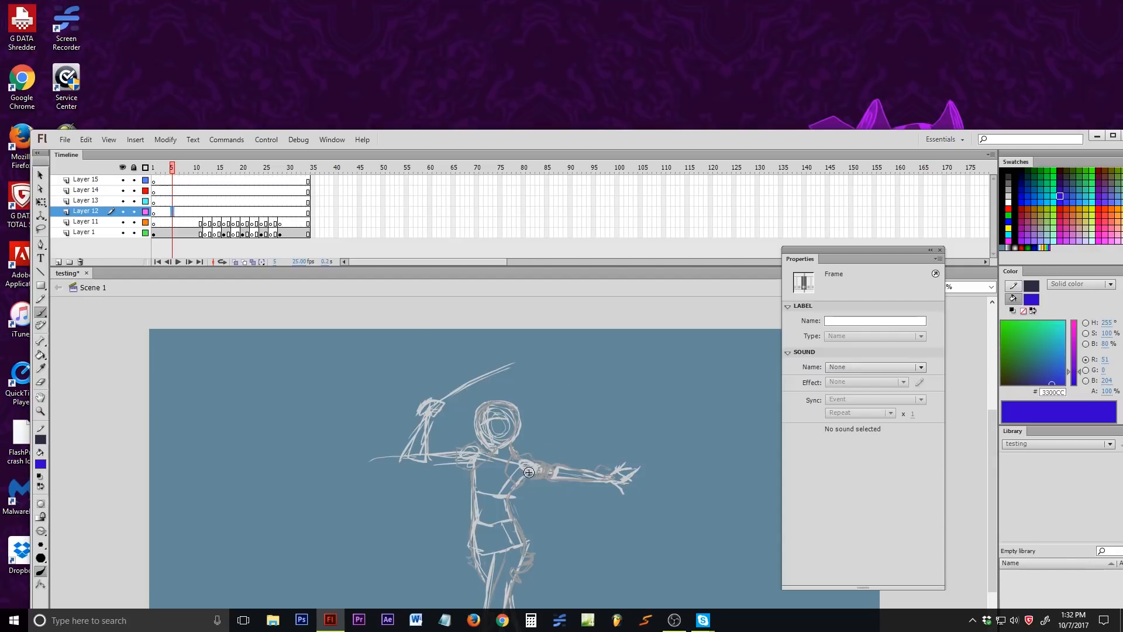
pyautogui.click(1009, 191)
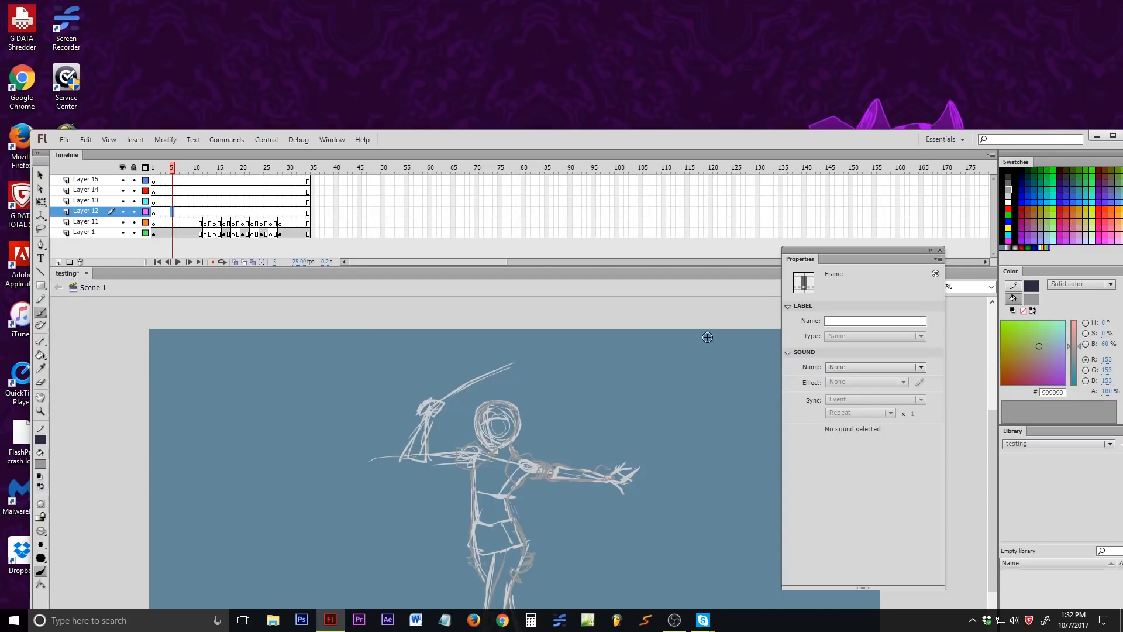
pyautogui.click(1034, 195)
pyautogui.moveTo(483, 401)
pyautogui.mouseDown()
pyautogui.moveTo(500, 417)
pyautogui.moveTo(475, 413)
pyautogui.moveTo(472, 424)
pyautogui.moveTo(512, 390)
pyautogui.moveTo(556, 386)
pyautogui.moveTo(567, 405)
pyautogui.moveTo(546, 435)
pyautogui.moveTo(508, 450)
pyautogui.moveTo(518, 418)
pyautogui.moveTo(490, 427)
pyautogui.mouseUp()
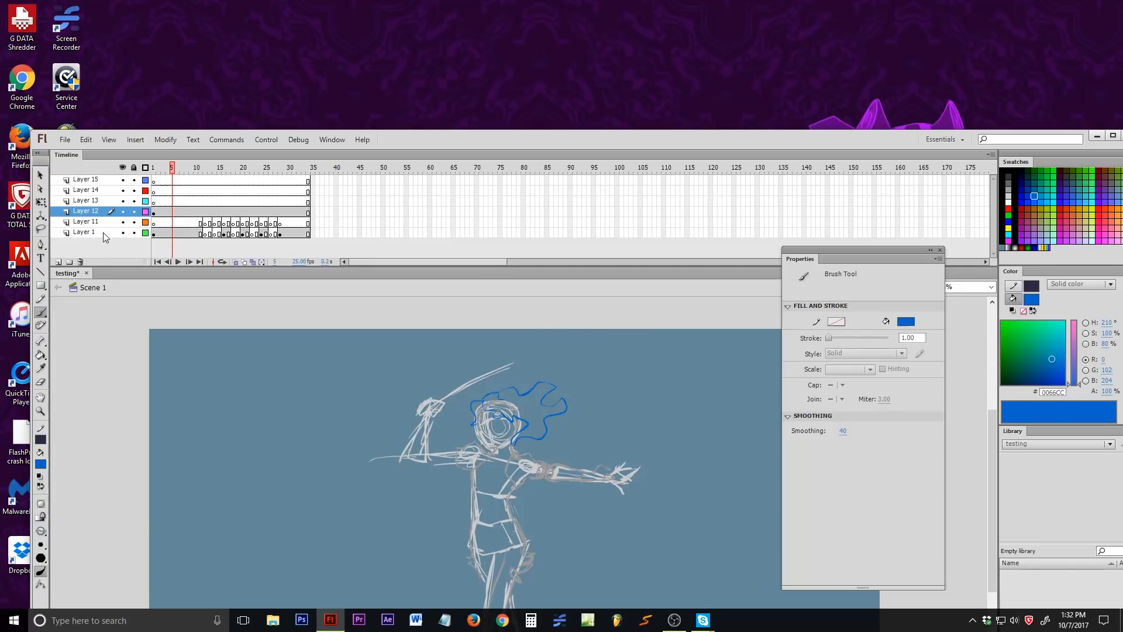
# - Delete the blue hair sketch from Layer 12 and maximize the window again
pyautogui.click(173, 212)
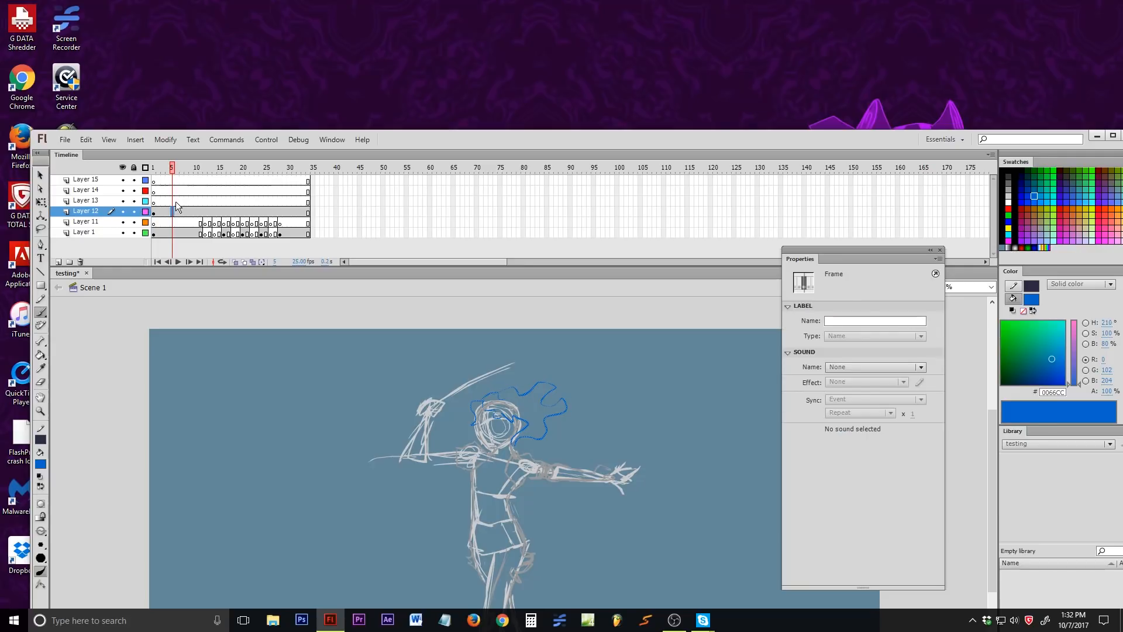
pyautogui.press('Delete')
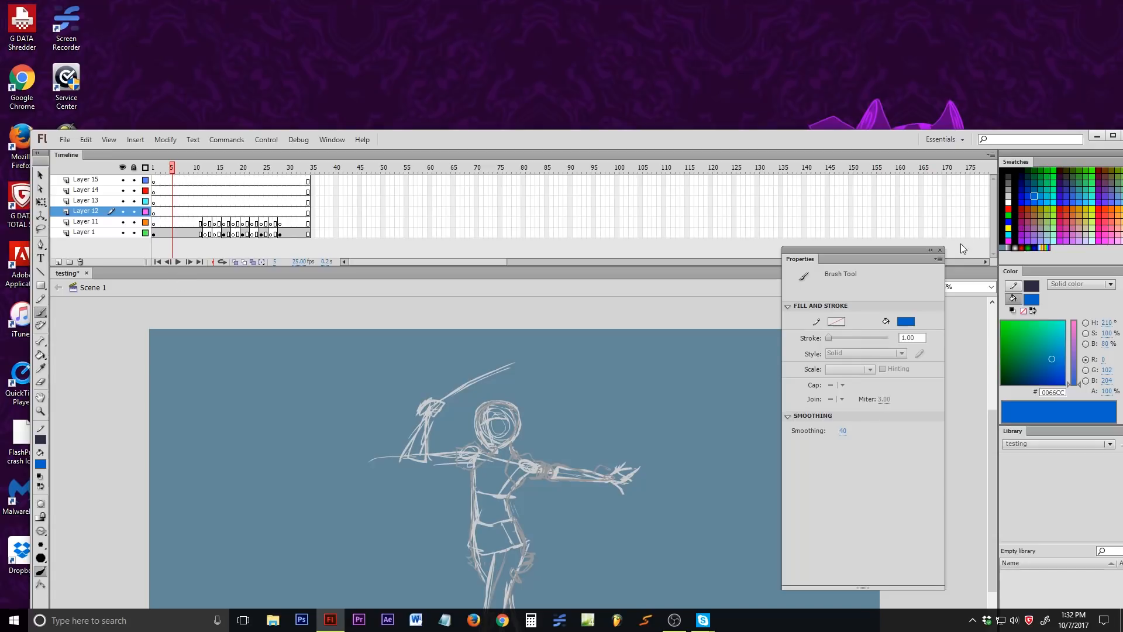
pyautogui.doubleClick(855, 140)
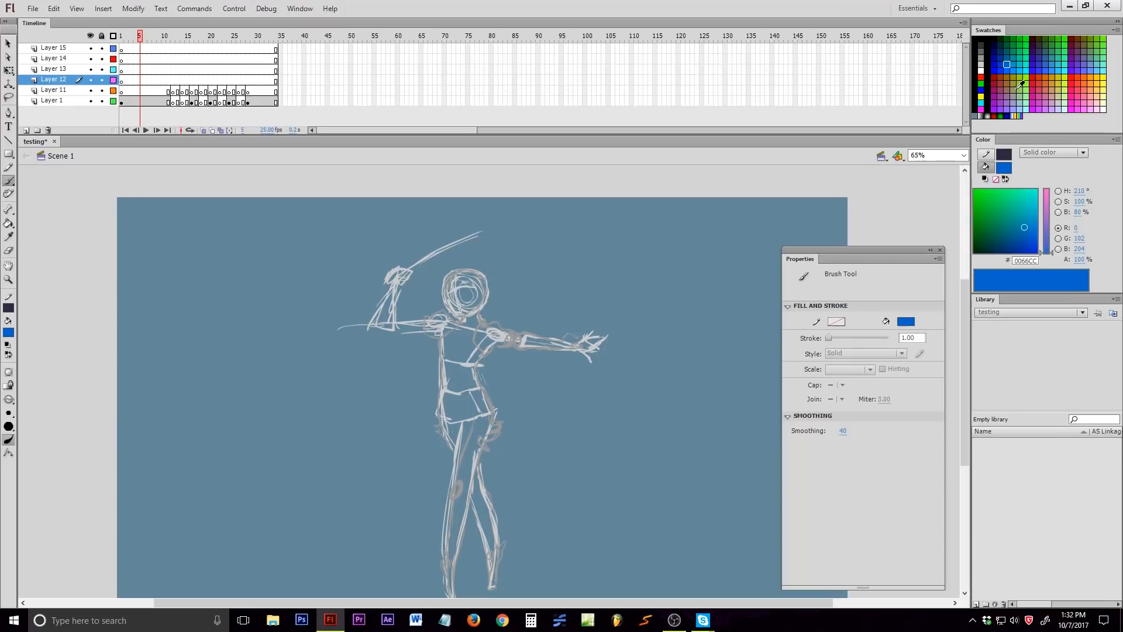
# - Set the fill to grey #999999 for Layer 1's opening pose and close the floating Properties panel
pyautogui.click(135, 101)
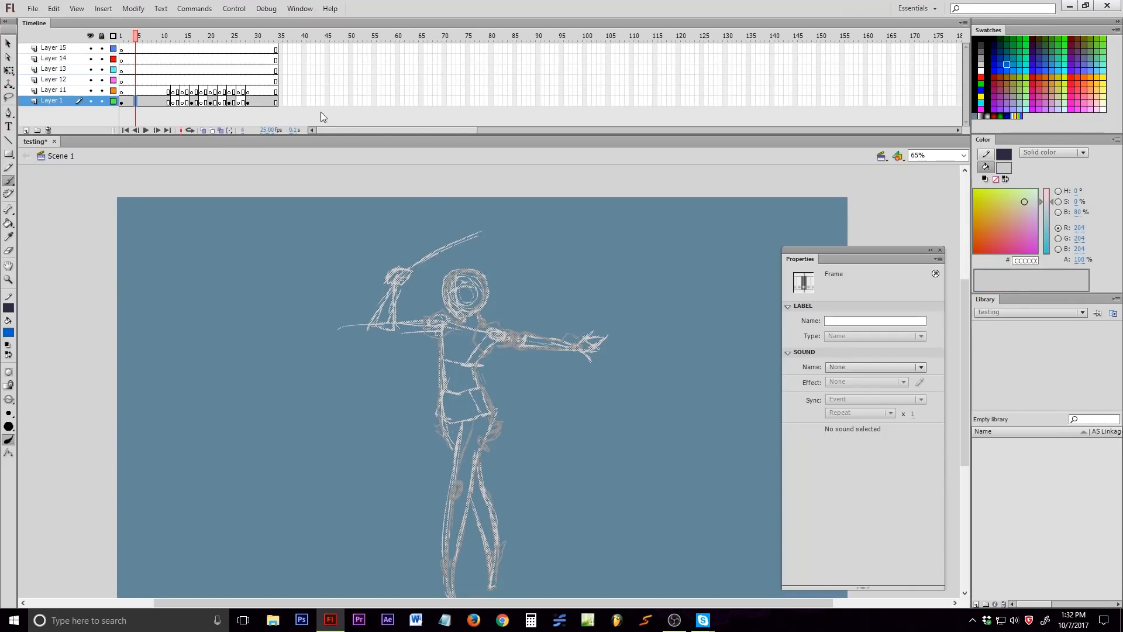
pyautogui.click(131, 37)
pyautogui.click(981, 57)
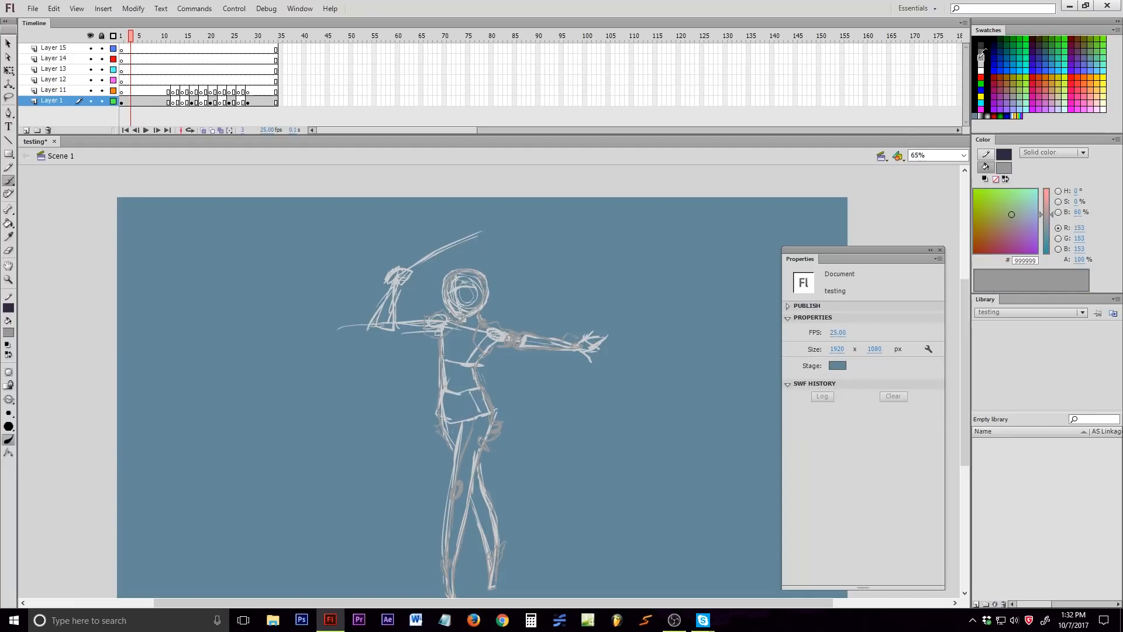
pyautogui.click(159, 102)
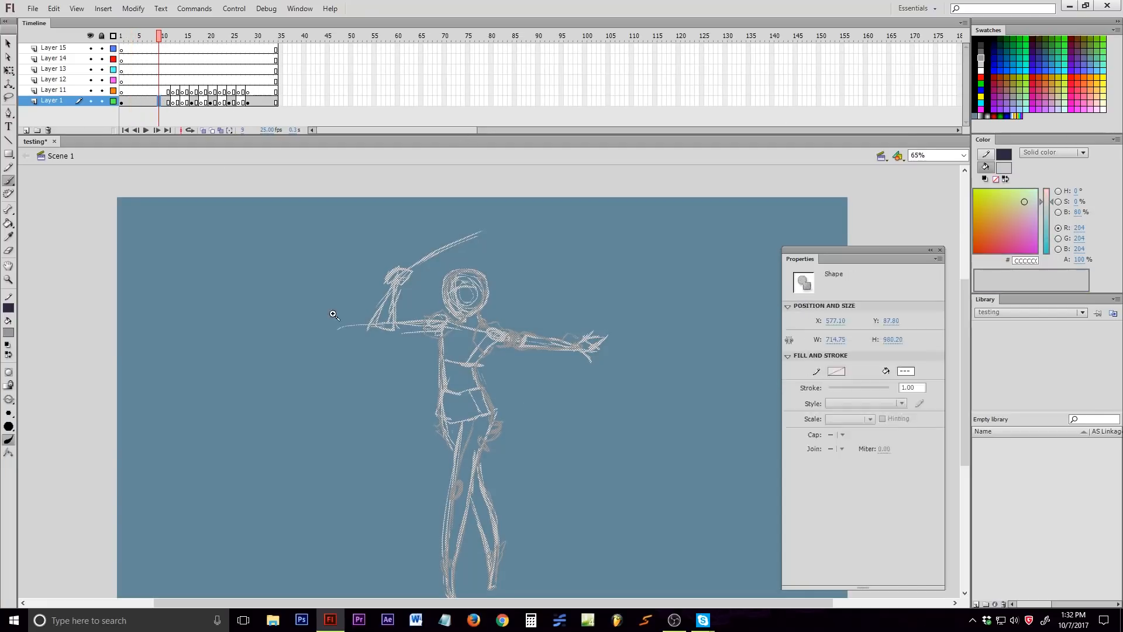
pyautogui.click(333, 315)
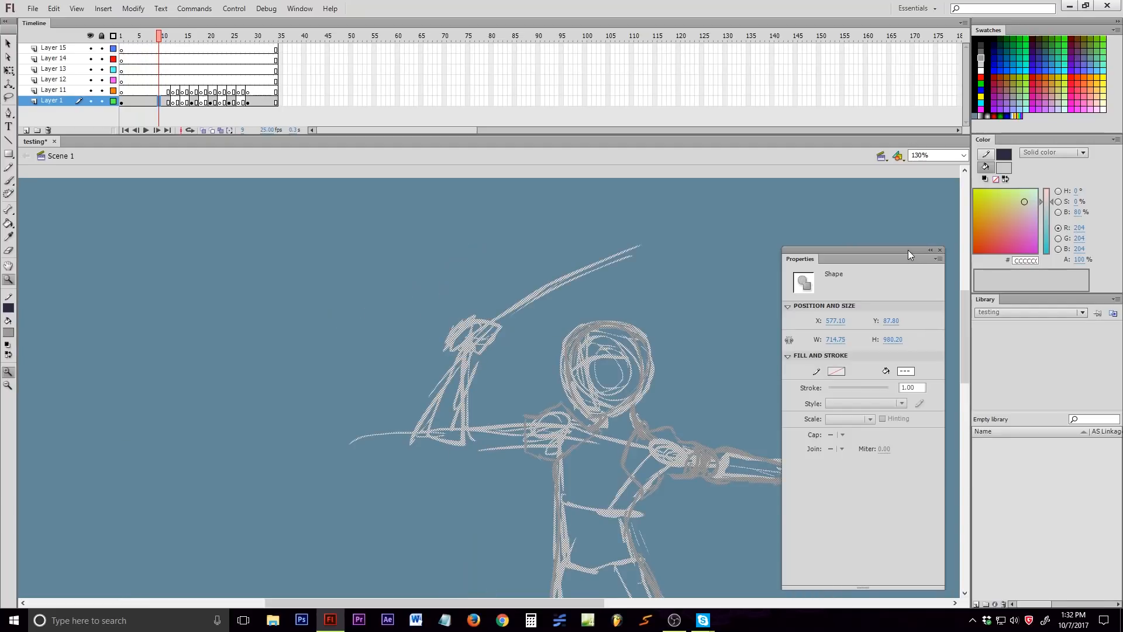
pyautogui.click(940, 250)
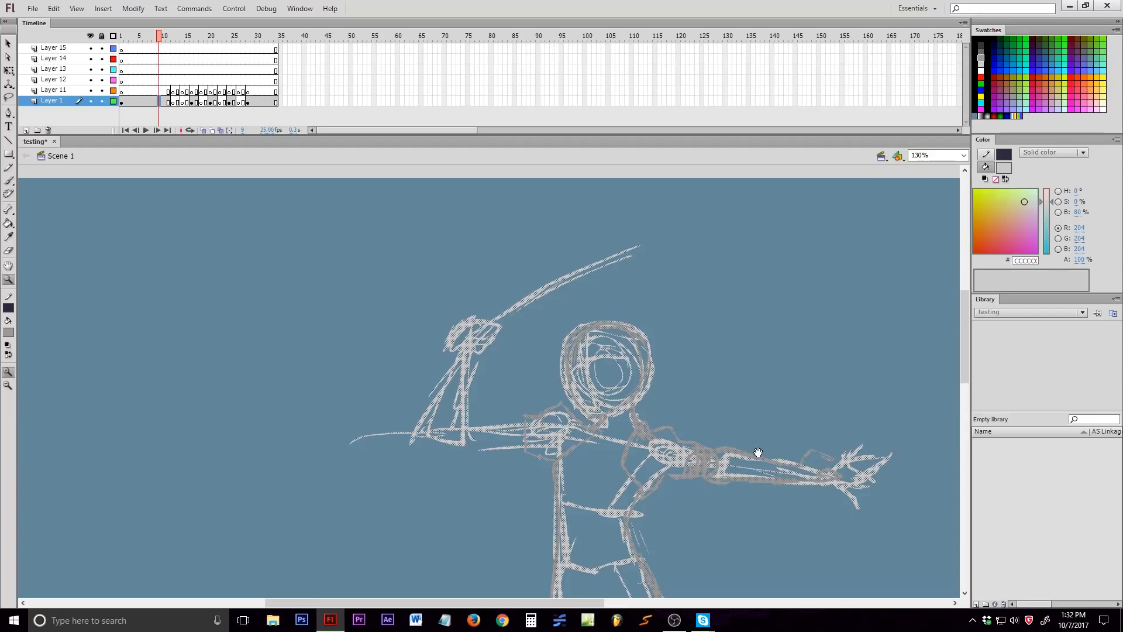
# - Brush darker grey contour strokes around the outstretched hand in Layer 1's opening pose
pyautogui.moveTo(756, 451); pyautogui.dragTo(660, 386)
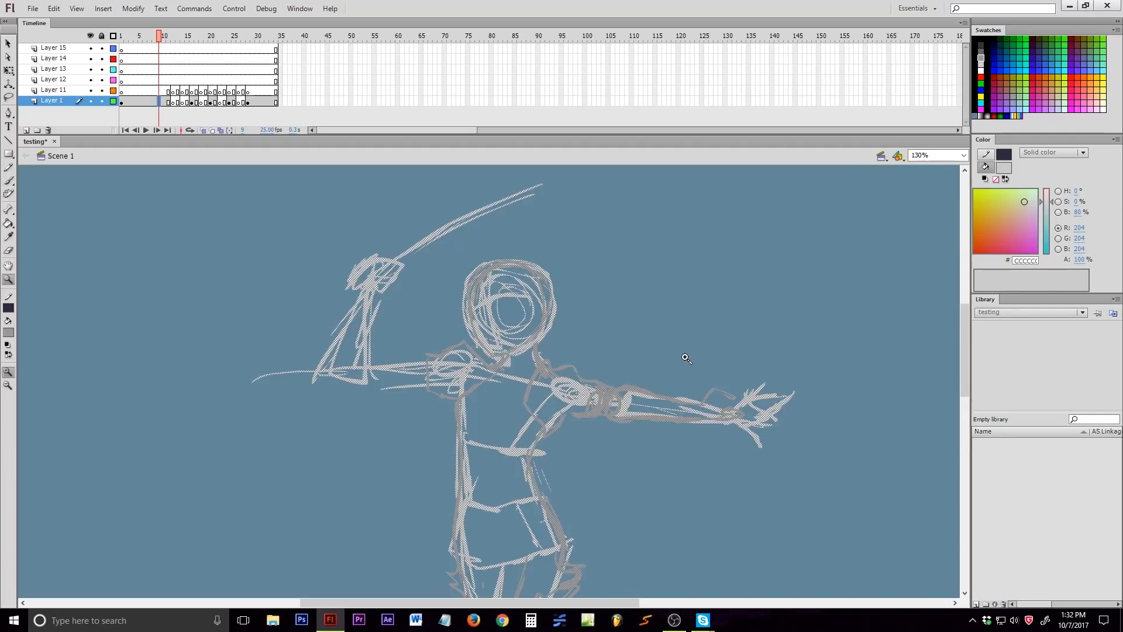
pyautogui.press('space')
pyautogui.moveTo(630, 345)
pyautogui.mouseDown()
pyautogui.moveTo(722, 299)
pyautogui.moveTo(682, 186)
pyautogui.moveTo(539, 243)
pyautogui.moveTo(565, 220)
pyautogui.moveTo(673, 232)
pyautogui.moveTo(714, 261)
pyautogui.moveTo(719, 303)
pyautogui.mouseUp()
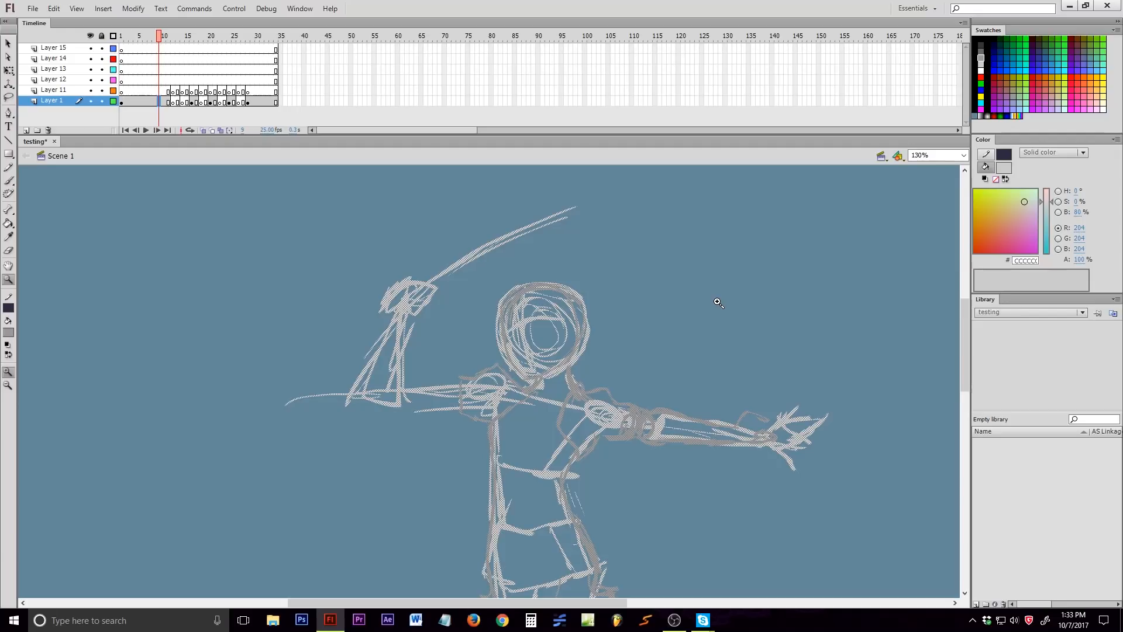
pyautogui.moveTo(724, 334)
pyautogui.mouseDown()
pyautogui.moveTo(616, 401)
pyautogui.moveTo(724, 311)
pyautogui.moveTo(658, 389)
pyautogui.moveTo(687, 423)
pyautogui.mouseUp()
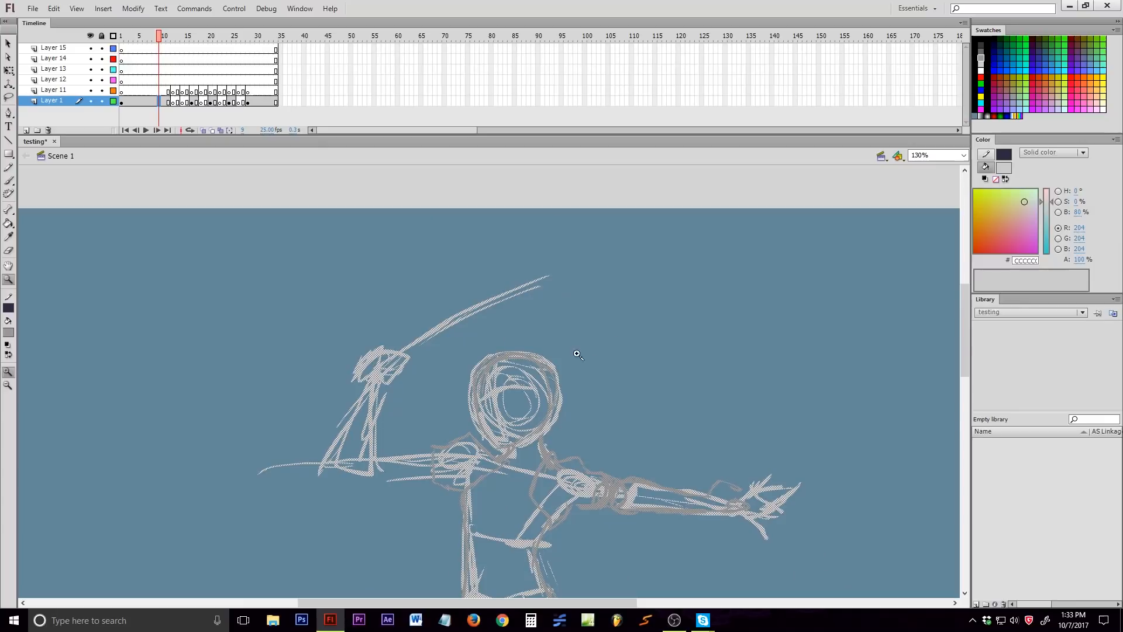
pyautogui.press('b')
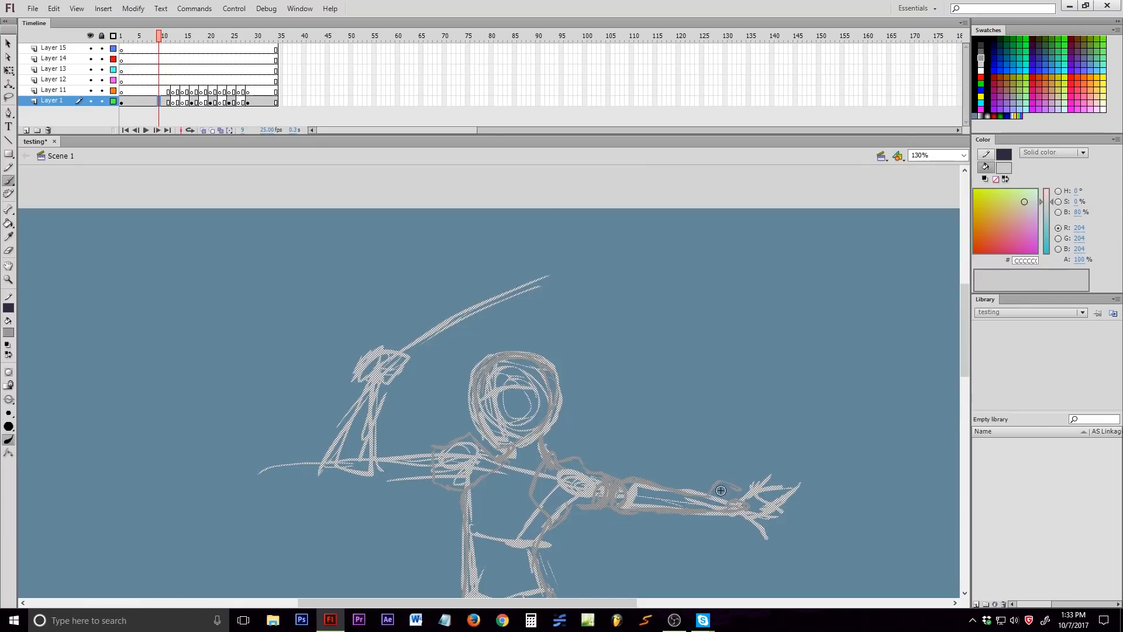
pyautogui.press('Escape')
pyautogui.moveTo(740, 490)
pyautogui.mouseDown()
pyautogui.moveTo(765, 473)
pyautogui.moveTo(738, 502)
pyautogui.moveTo(766, 514)
pyautogui.mouseUp()
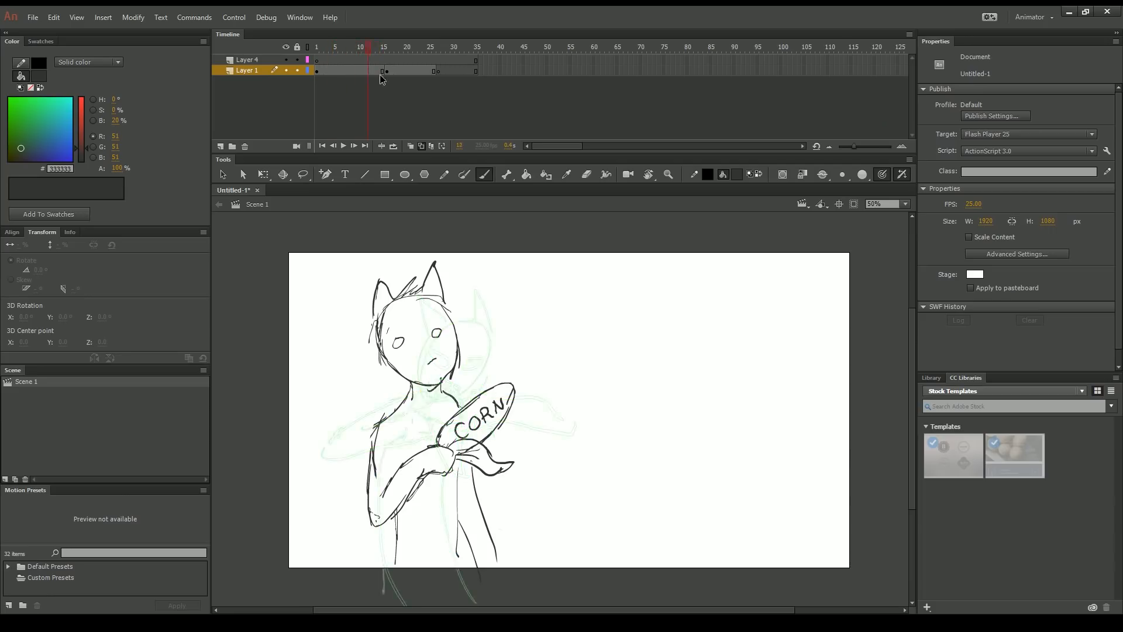
# - Switch to the Untitled-1 animation in Animate and scrub through its corn-eating key poses up to frame 26
pyautogui.moveTo(380, 79)
pyautogui.mouseDown()
pyautogui.moveTo(333, 82)
pyautogui.moveTo(440, 101)
pyautogui.moveTo(362, 96)
pyautogui.moveTo(391, 103)
pyautogui.mouseUp()
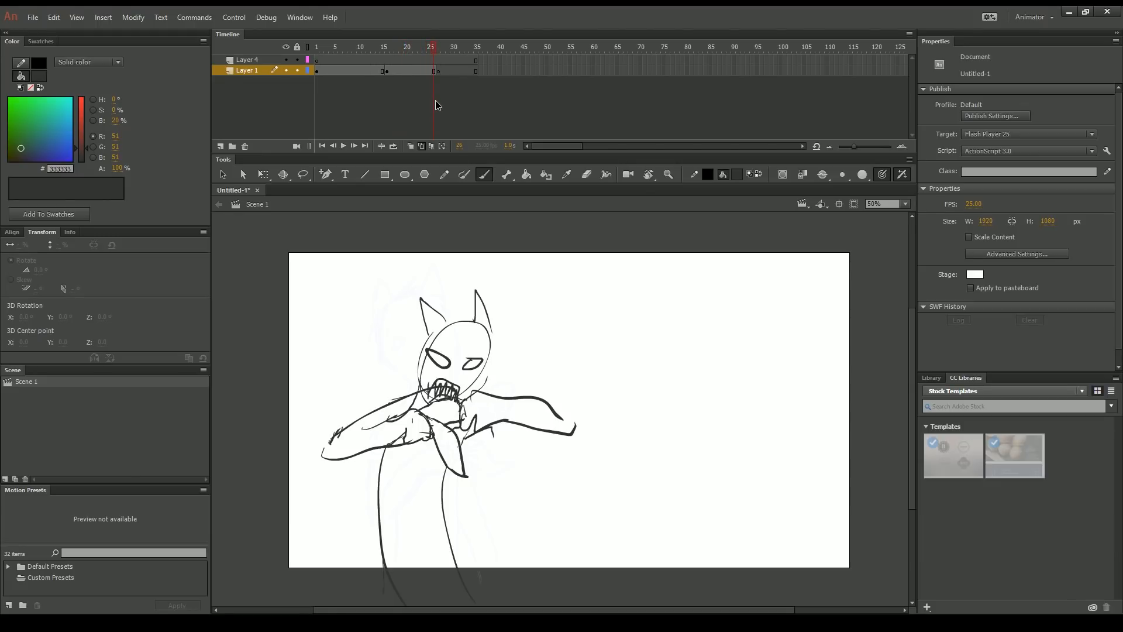
pyautogui.moveTo(435, 100); pyautogui.dragTo(435, 101)
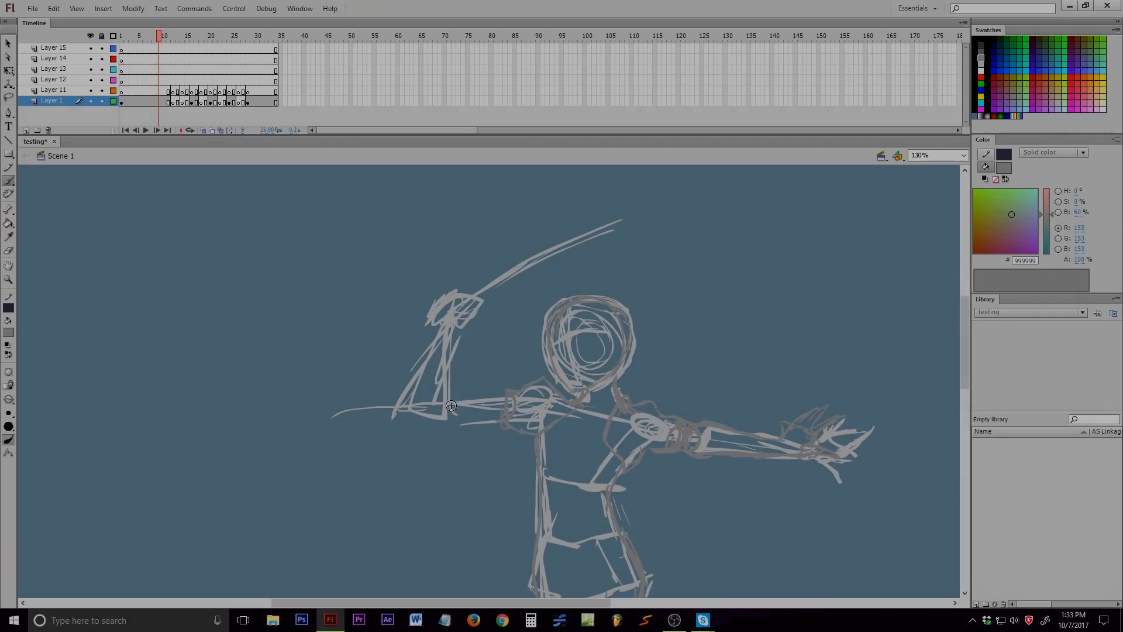
# - Lasso the raised sword arm of the opening pose on Layer 1
pyautogui.press('l')
pyautogui.moveTo(450, 455)
pyautogui.mouseDown()
pyautogui.moveTo(464, 368)
pyautogui.moveTo(639, 168)
pyautogui.mouseUp()
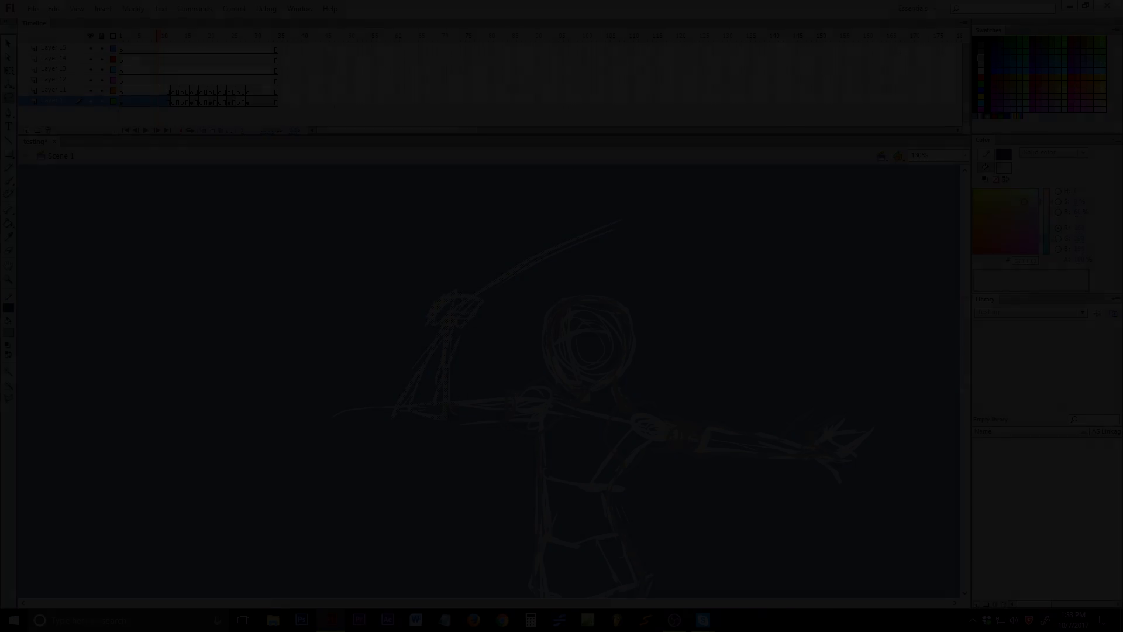